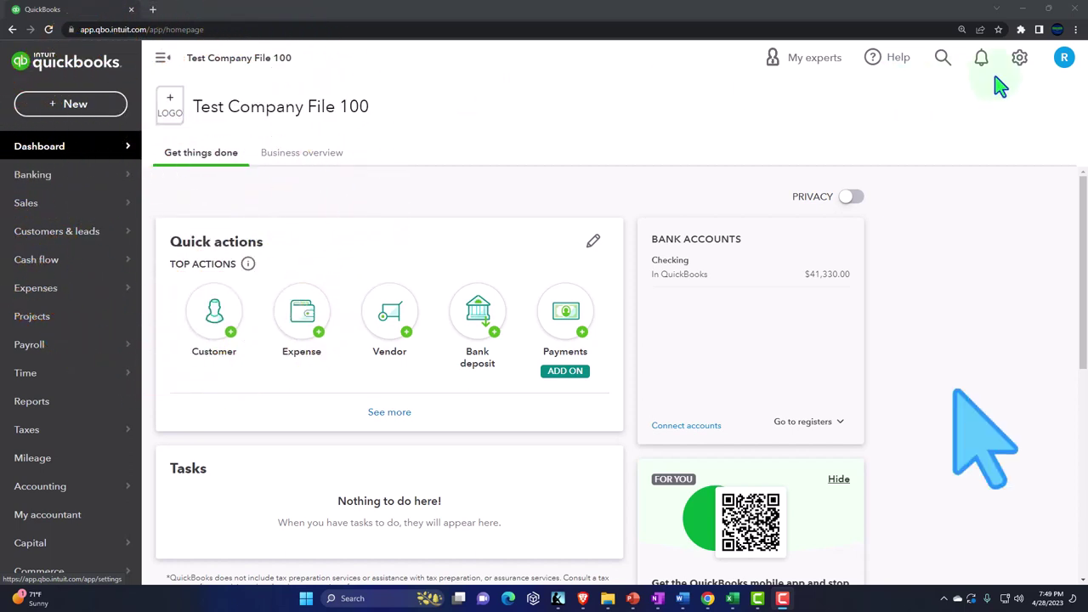
click(1021, 59)
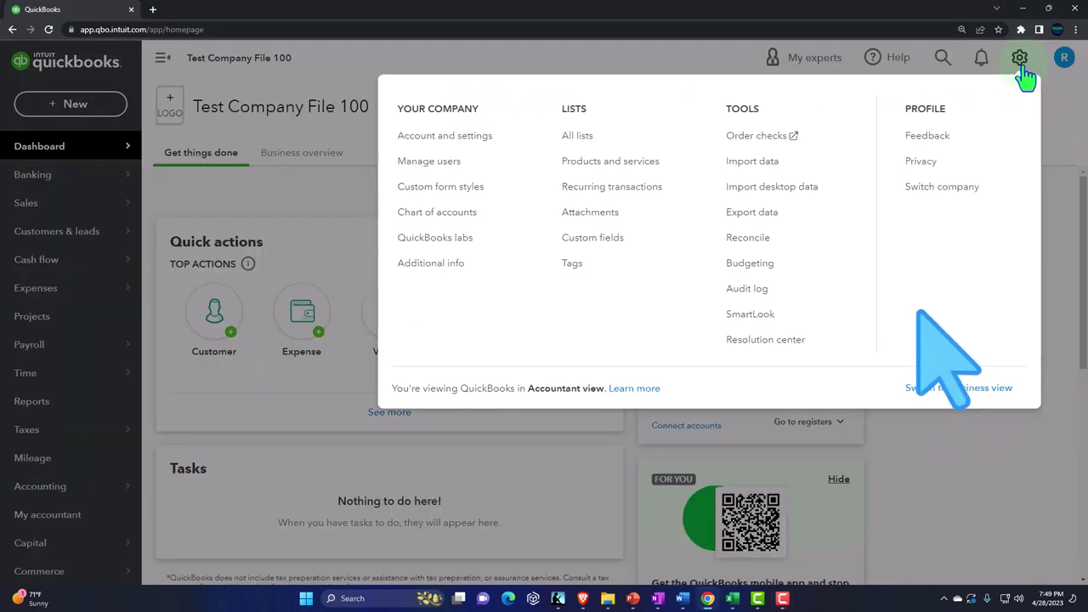
click(1007, 397)
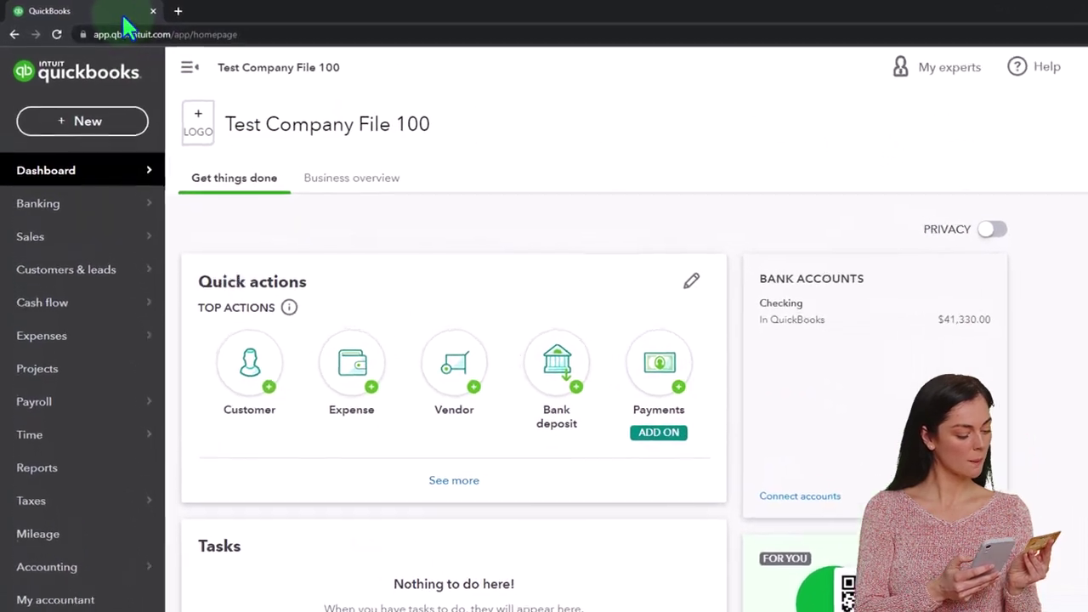
Duplicate the Test Company File 100 browser tab twice so three copies of the company file are open
right_click(141, 17)
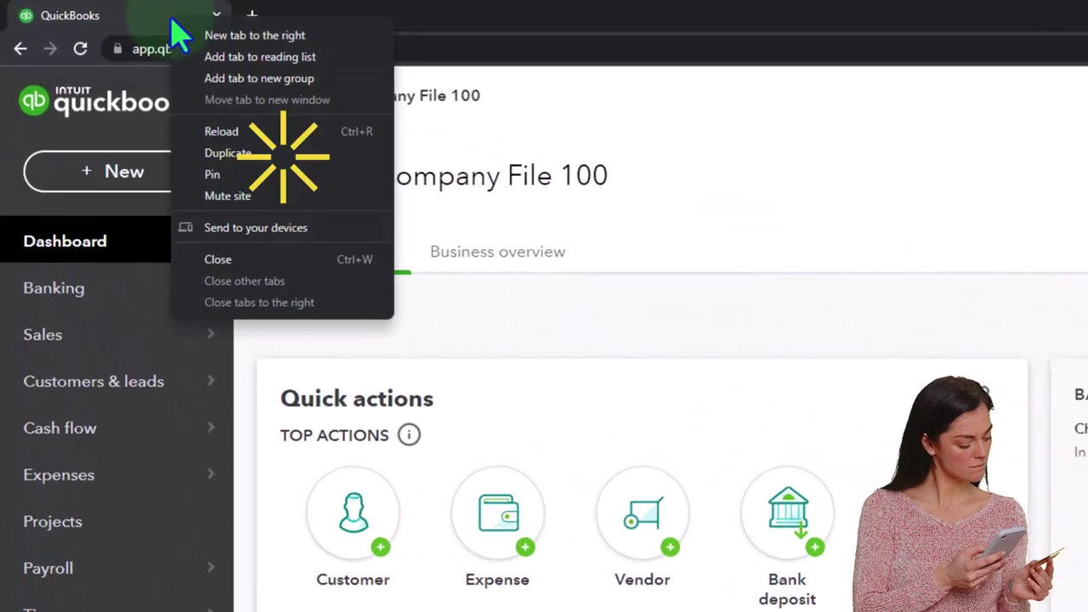
click(239, 157)
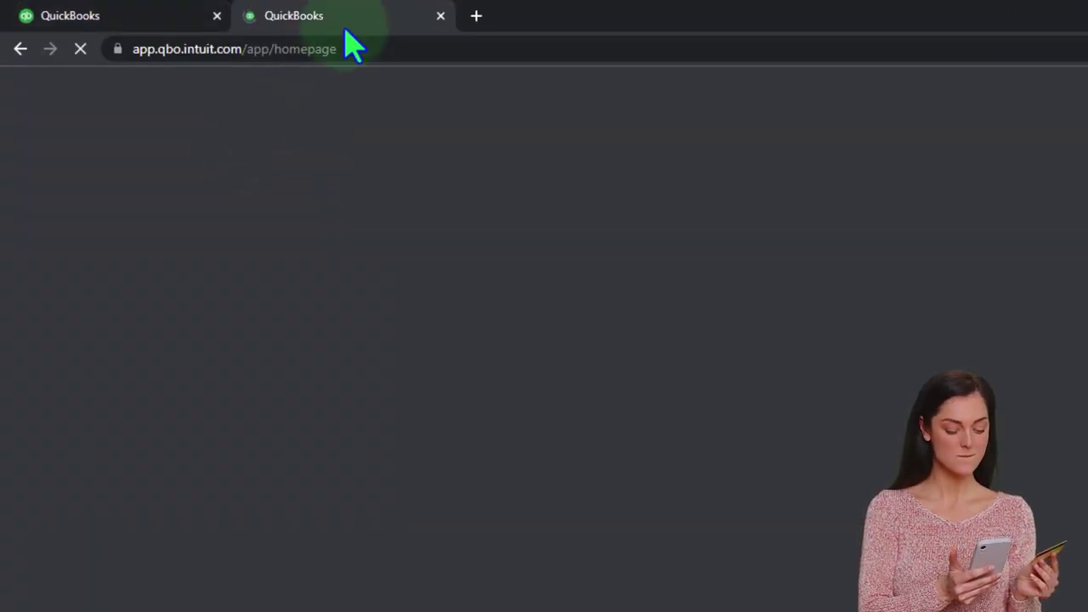
right_click(348, 30)
click(397, 152)
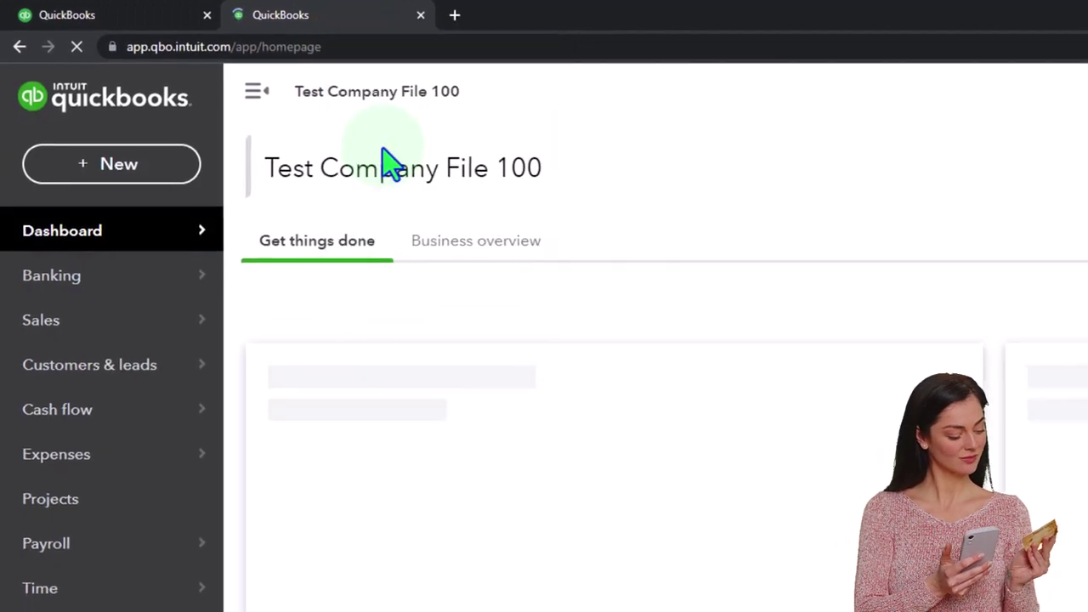
Open the favorite Balance Sheet report in the second tab and the Profit and Loss report in the third tab
click(360, 20)
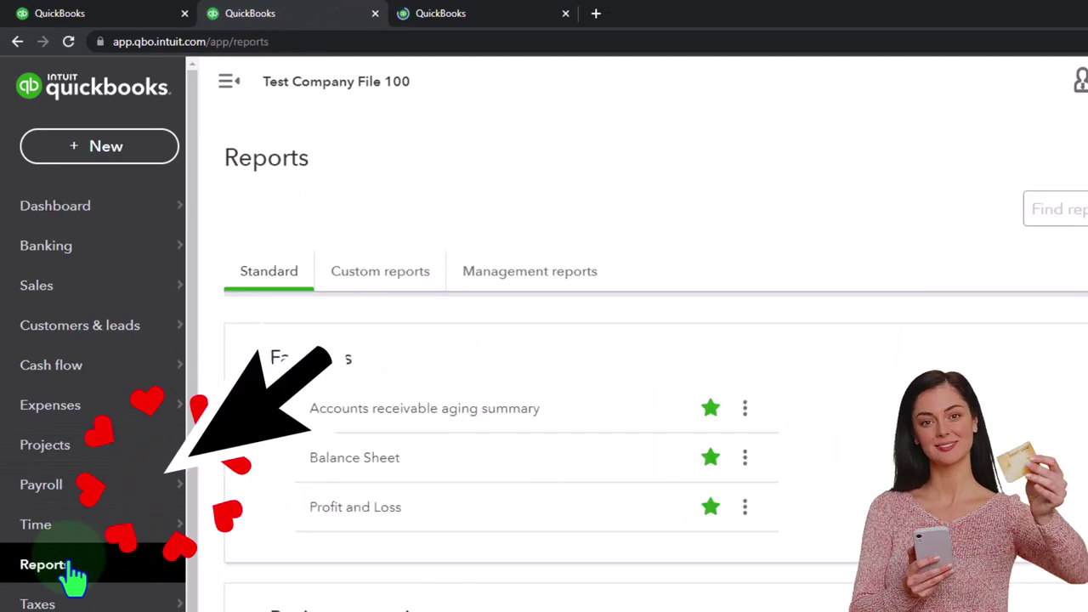
click(336, 464)
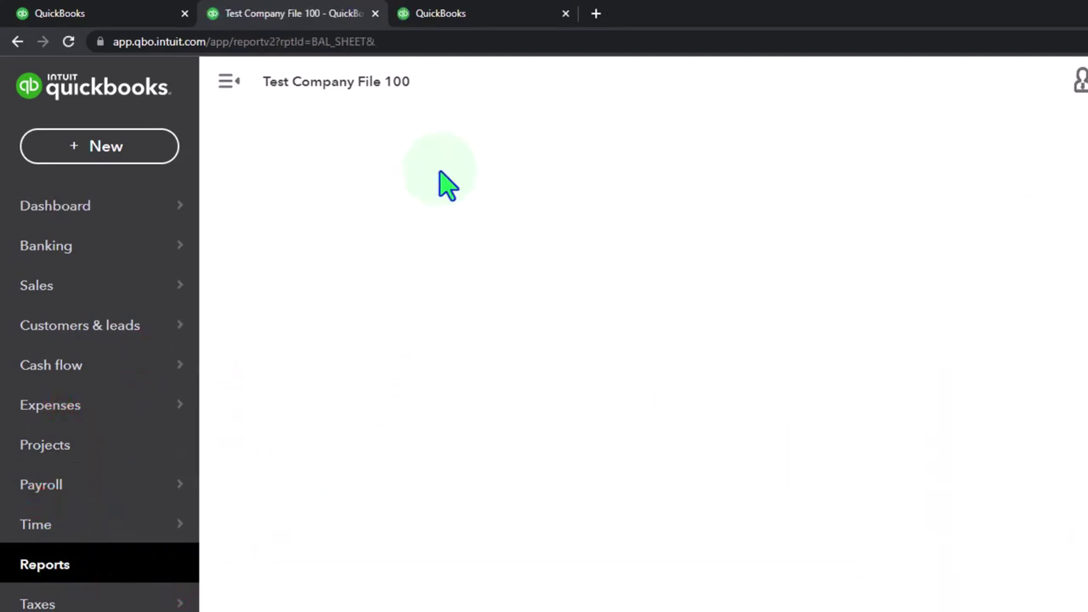
click(480, 12)
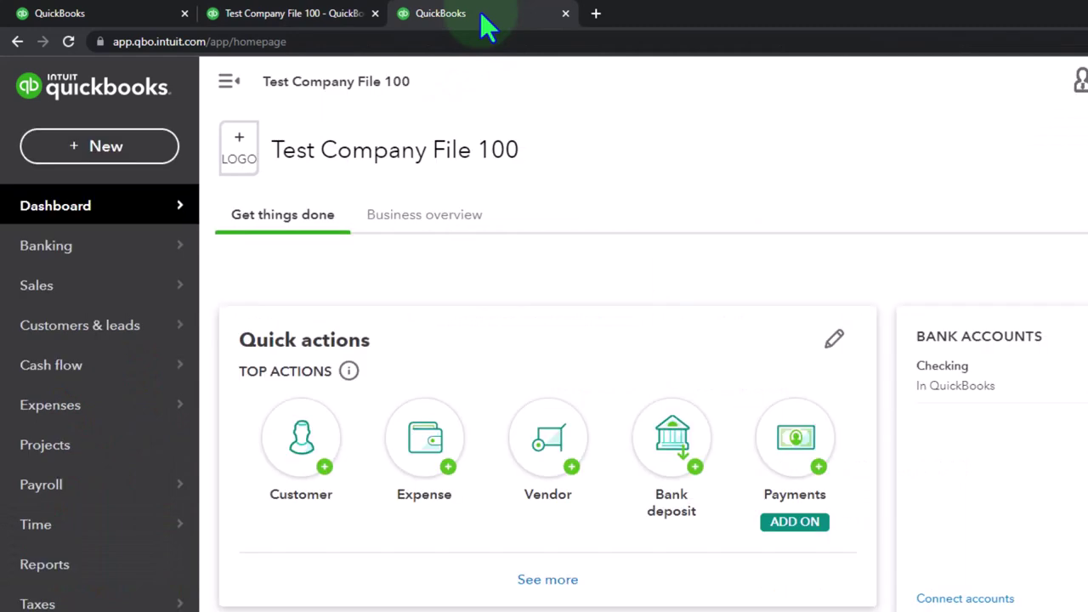
click(51, 565)
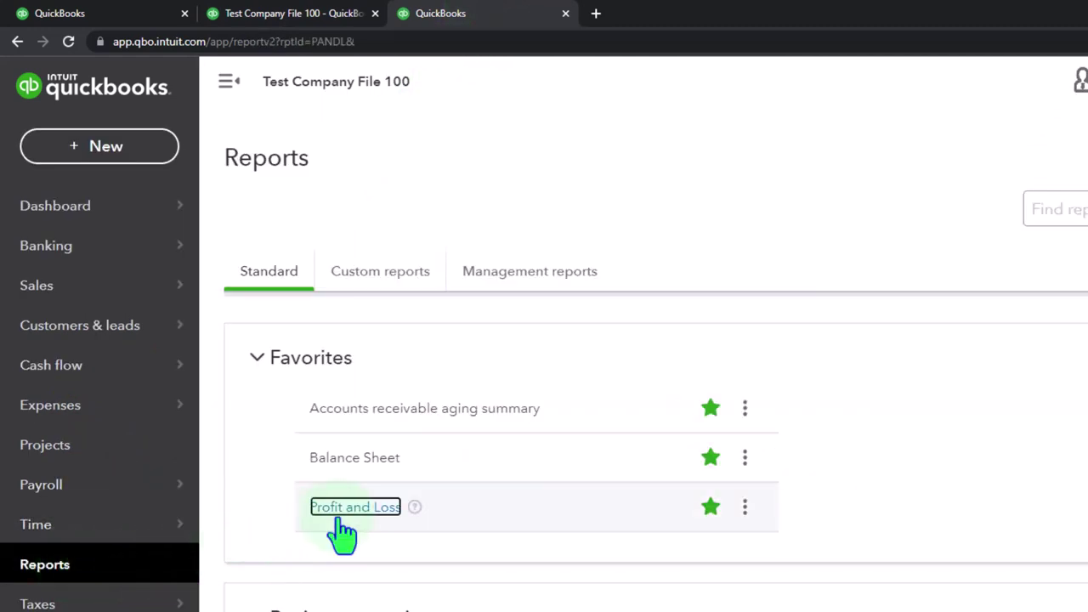
click(348, 508)
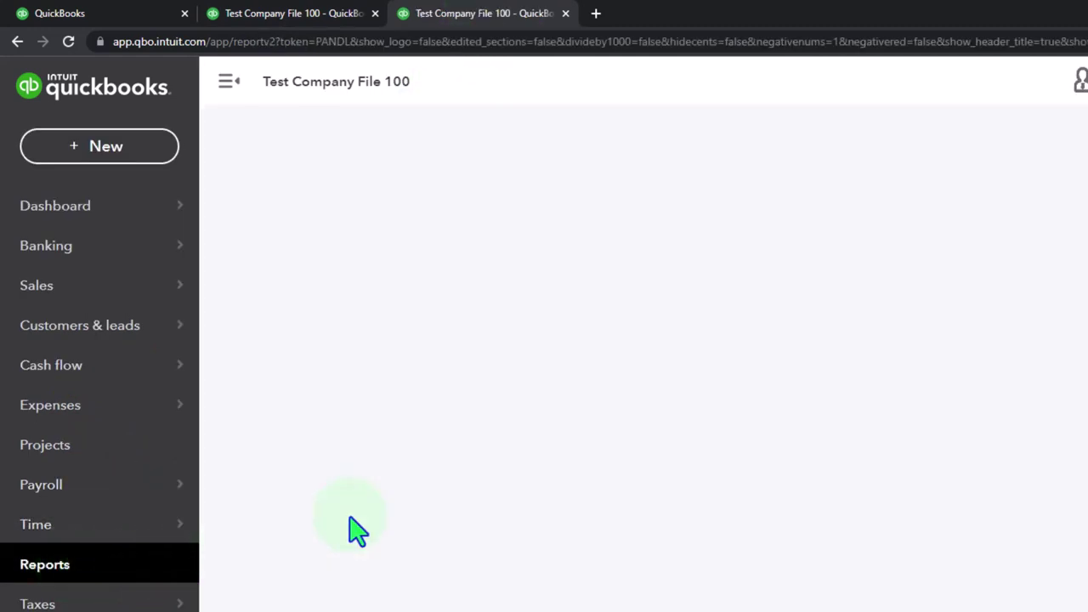
Collapse the navigation sidebar and run the Profit and Loss report for 01/01/2025 to 06/30/2025
click(229, 83)
click(331, 232)
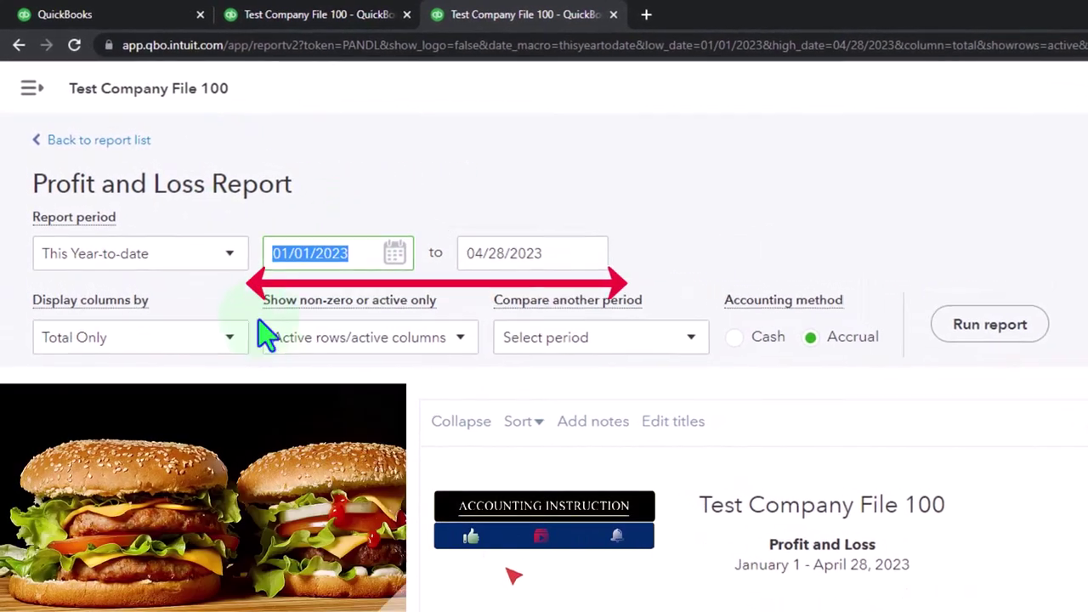
text(01/01/202)
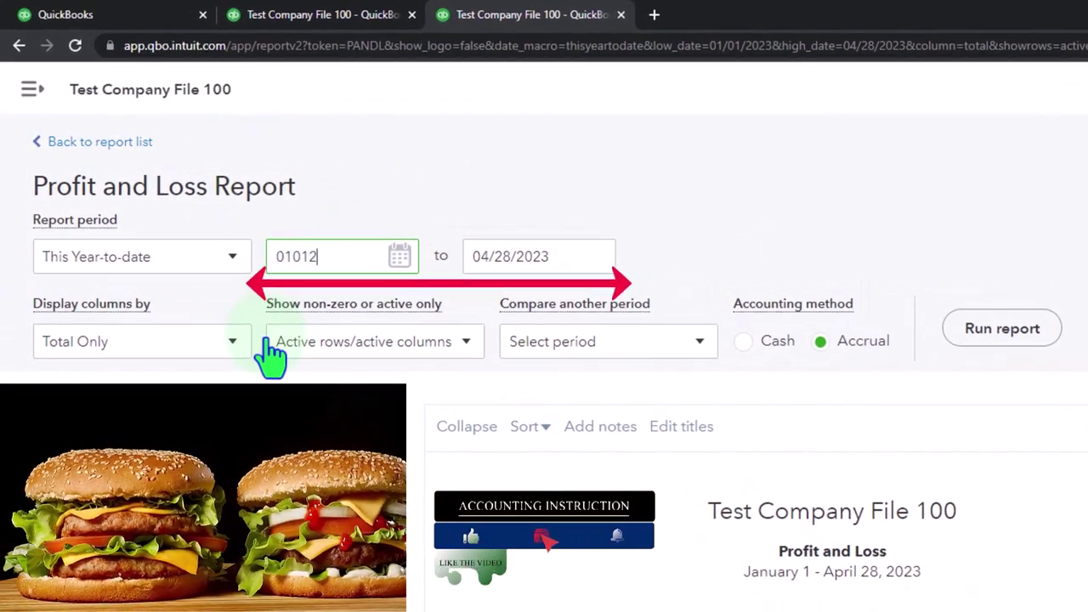
text(5)
key(Tab)
text(06302)
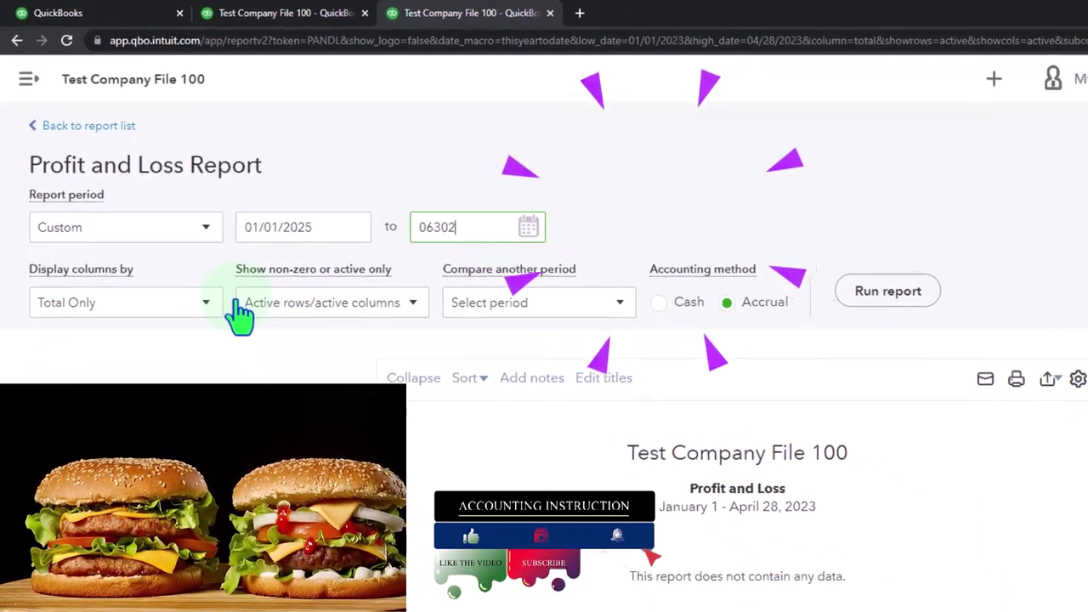
text(5)
click(887, 291)
scroll(887, 293, down, 3)
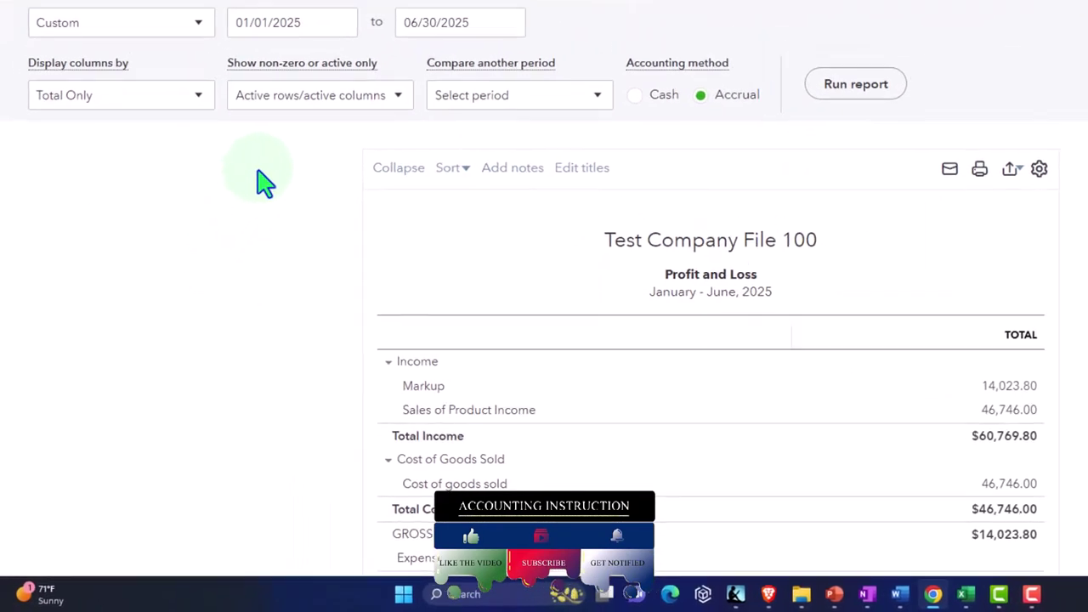
Rerun the Profit and Loss report with its columns displayed by Months, and return to the Balance Sheet tab
click(199, 96)
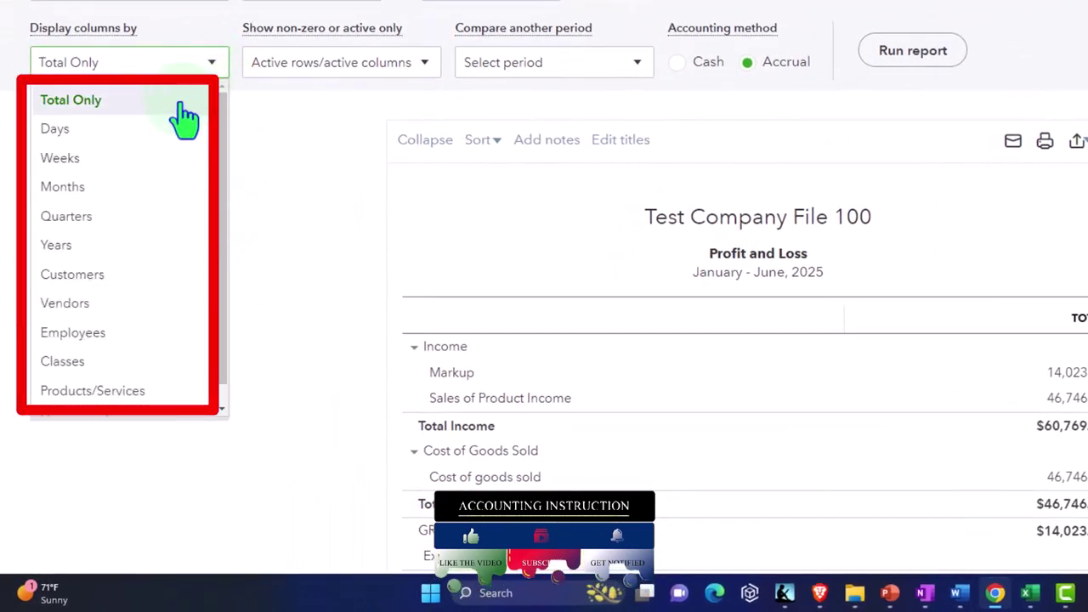
click(110, 186)
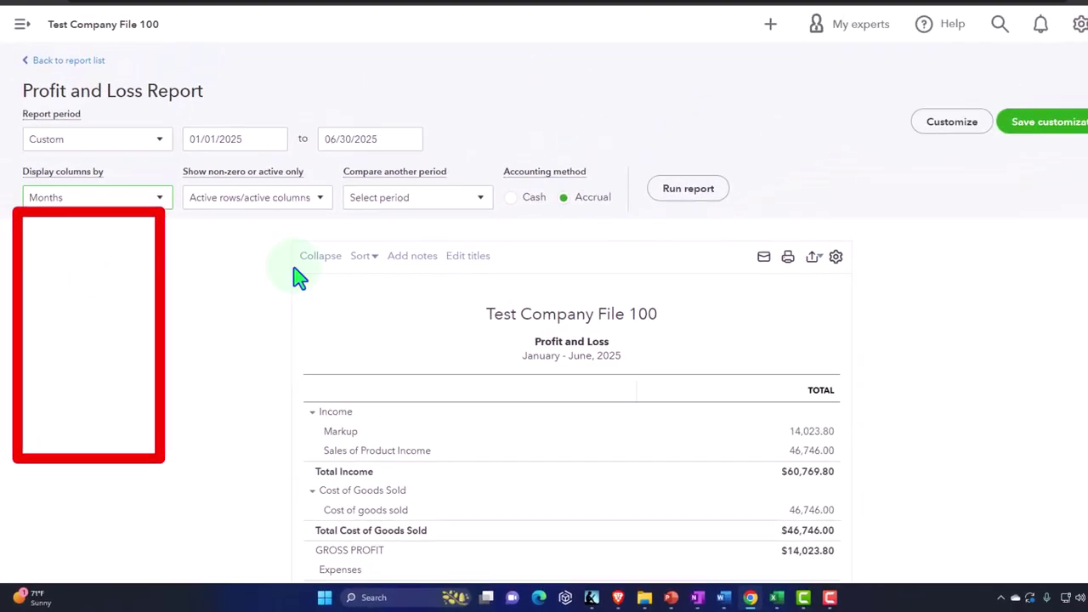
click(684, 191)
scroll(679, 207, down, 2)
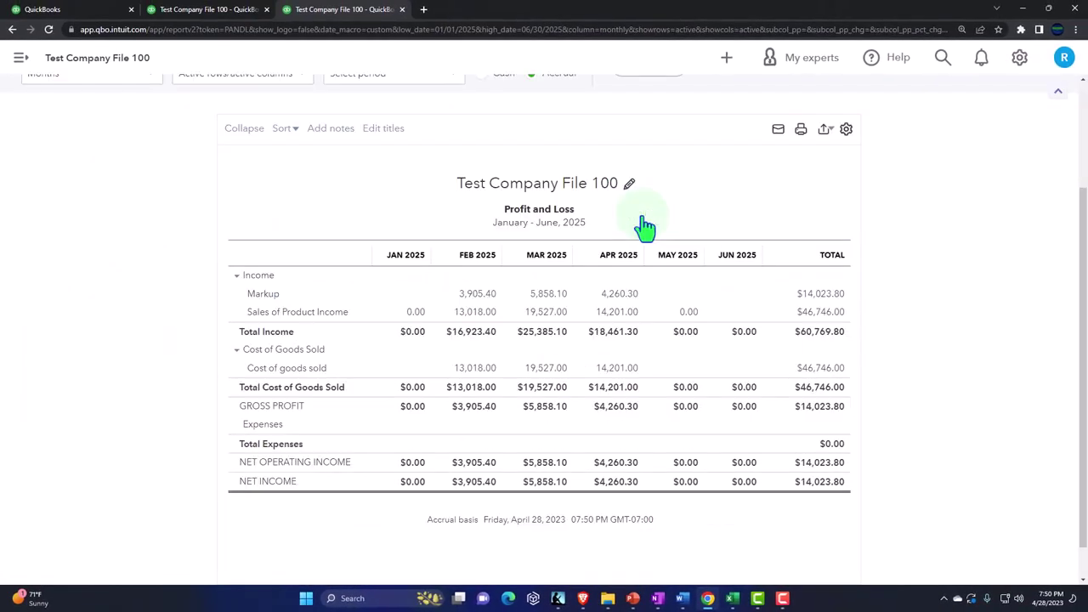
click(227, 12)
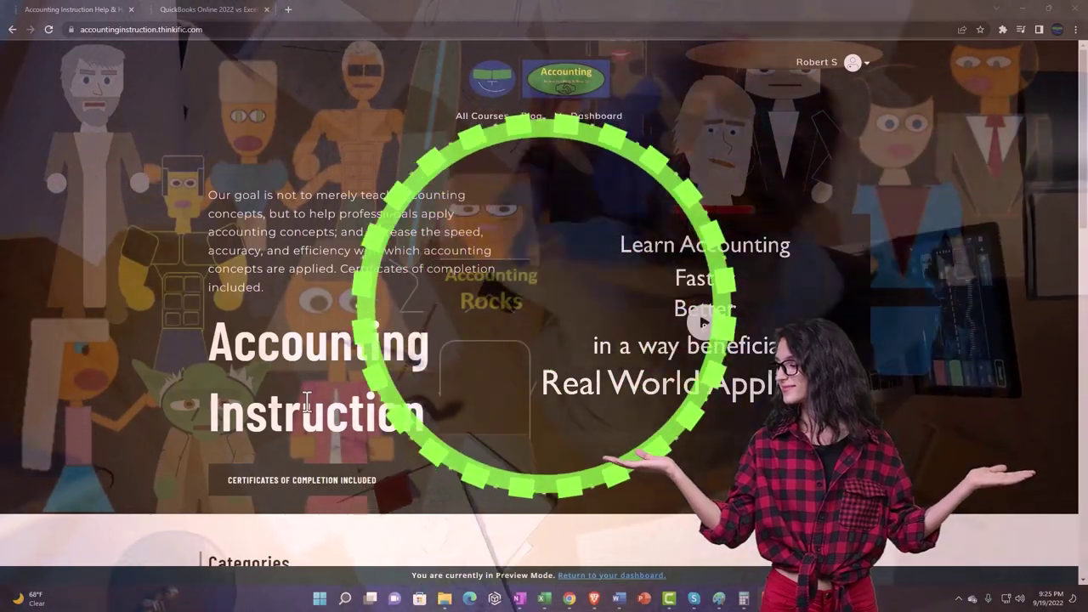
Browse the course categories on the Accounting Instruction site and look into the OneNote - Getting Started 2022 section of the QuickBooks Online course
scroll(151, 473, down, 1)
scroll(150, 474, down, 6)
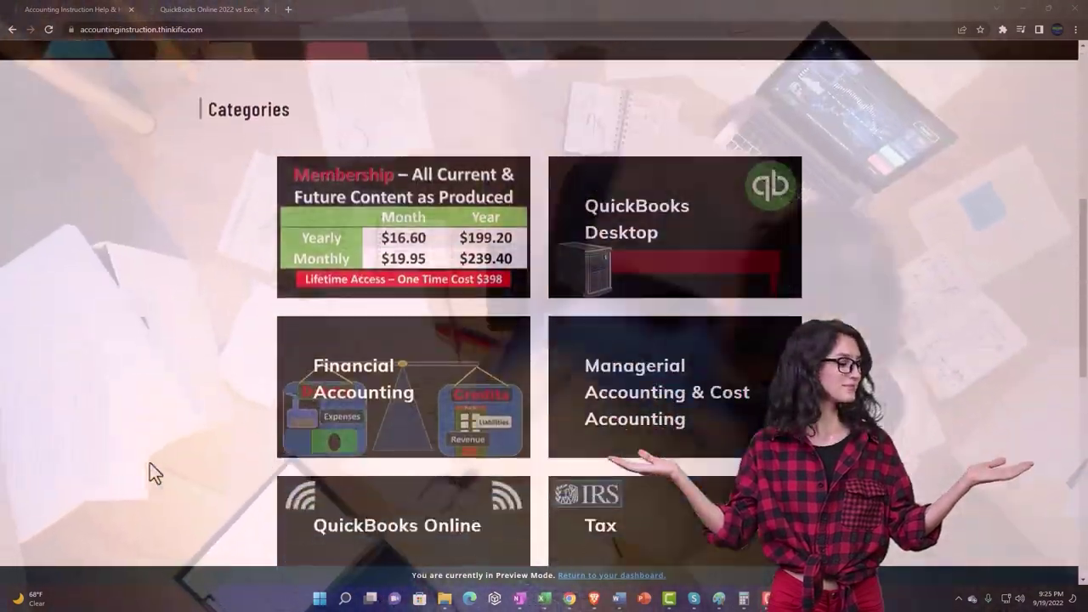
scroll(150, 466, down, 5)
scroll(150, 469, down, 1)
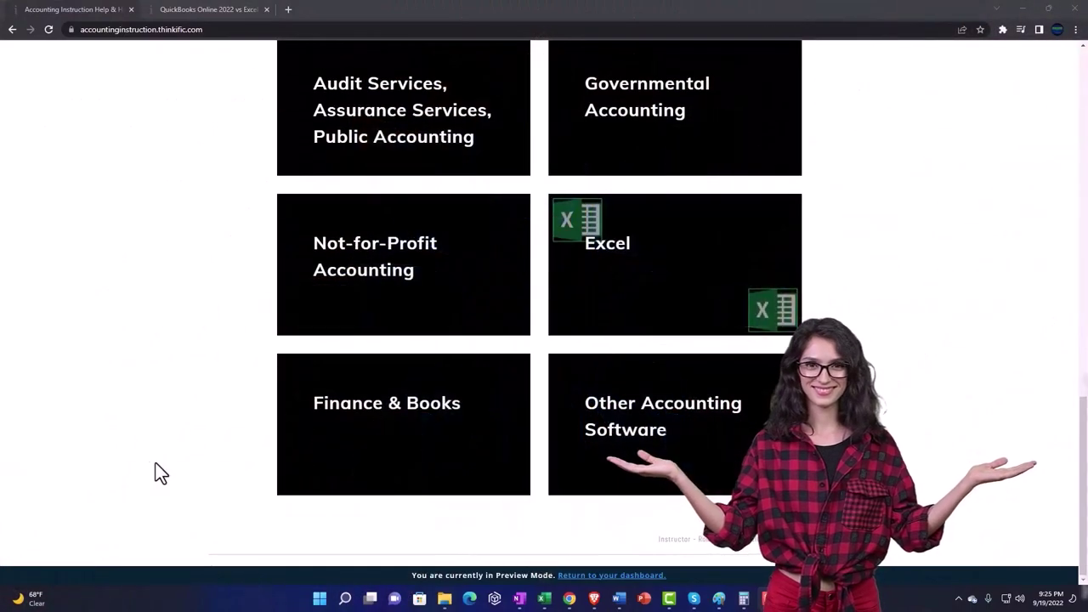
click(194, 12)
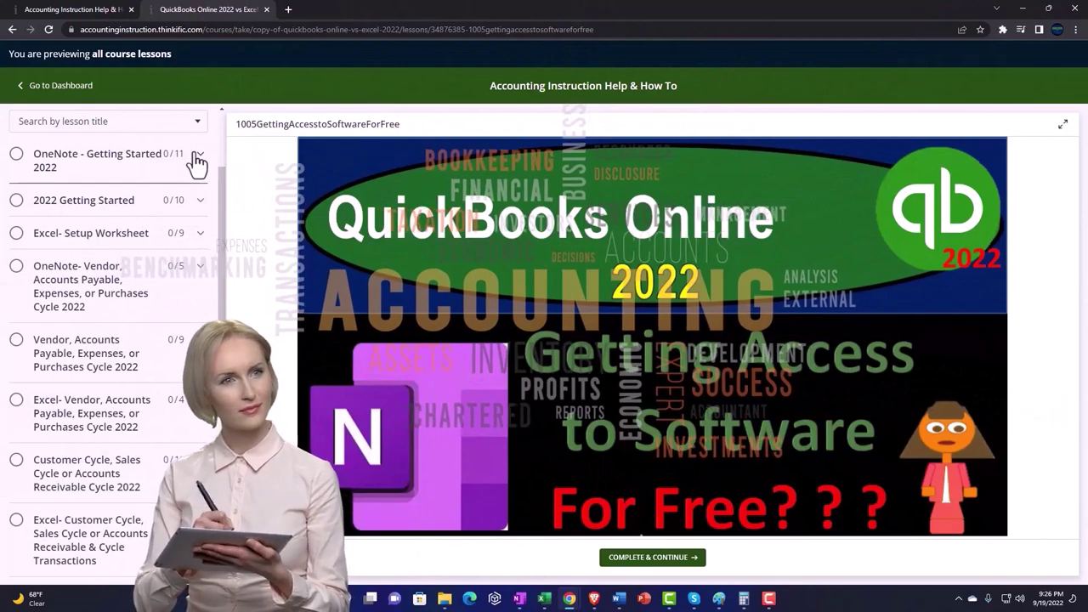
click(198, 158)
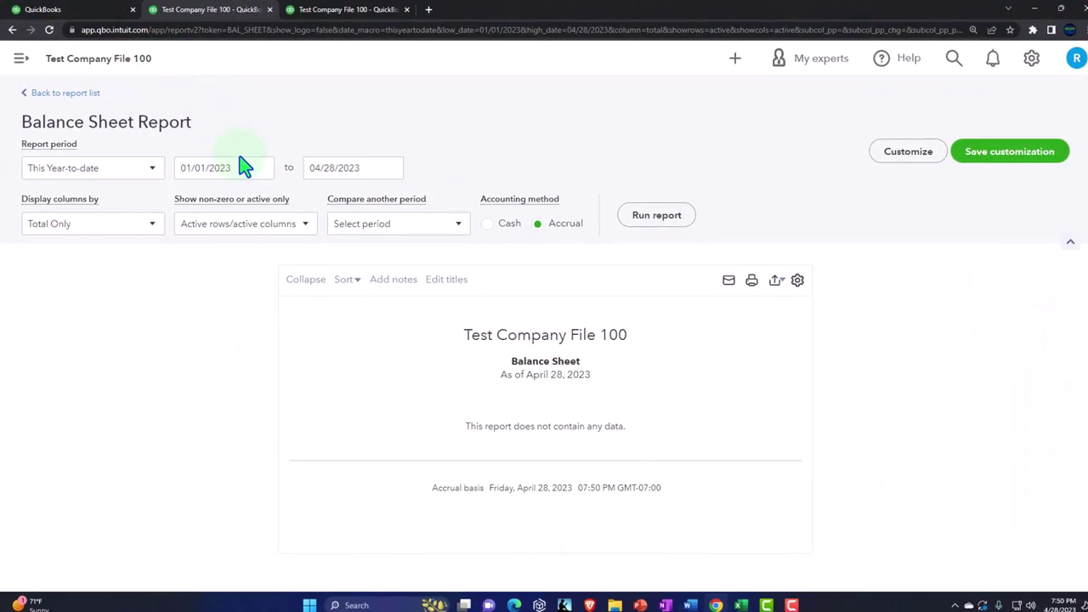
Run the Balance Sheet report for 01/01/2025 to 06/30/2025 with its columns displayed by Classes
click(241, 165)
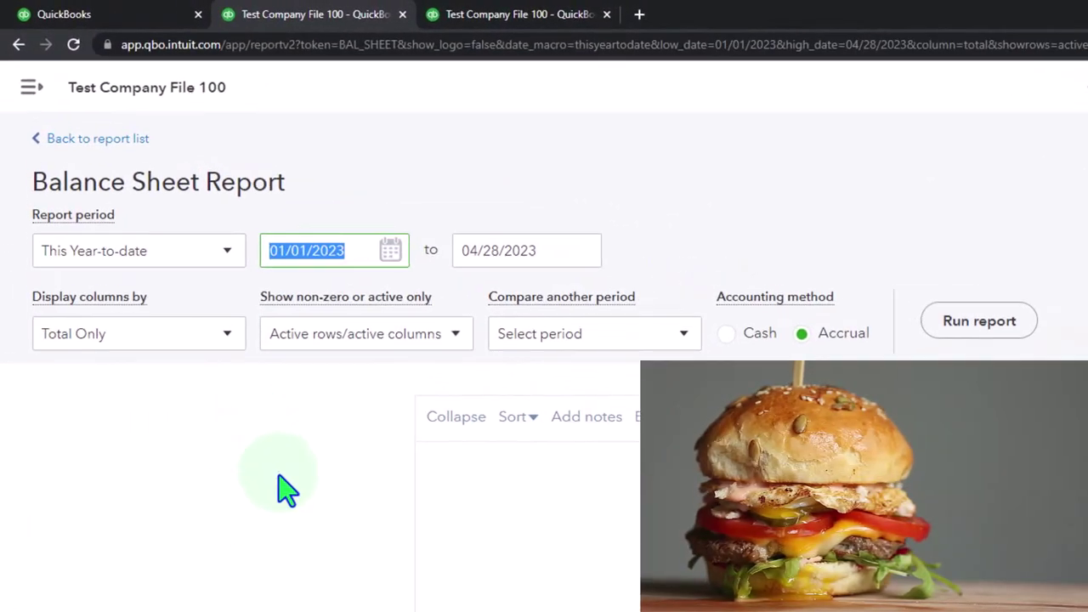
text(010)
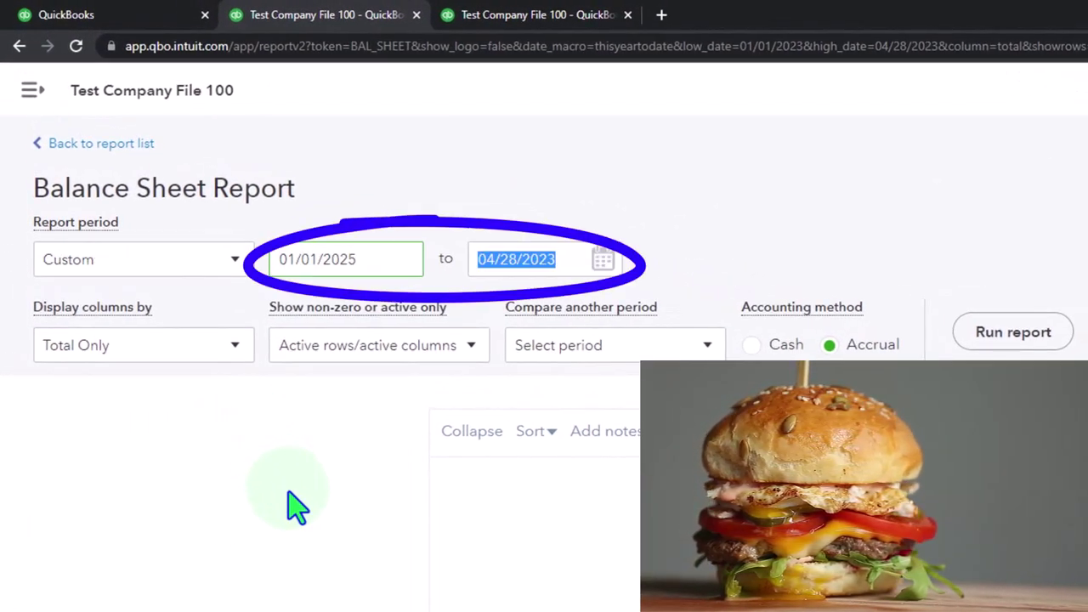
click(288, 493)
click(231, 345)
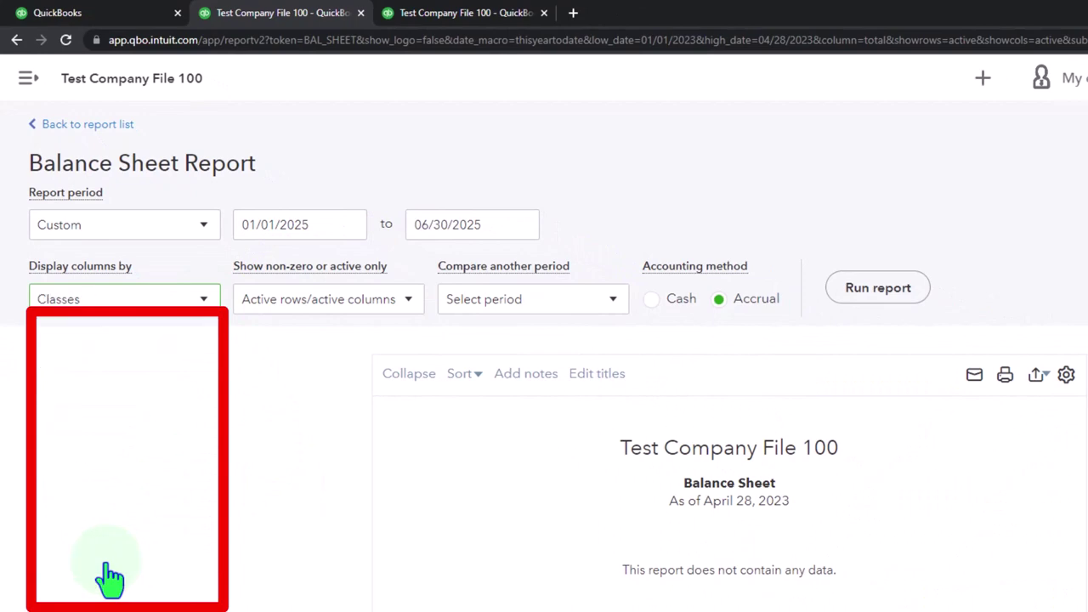
click(858, 293)
scroll(706, 281, down, 3)
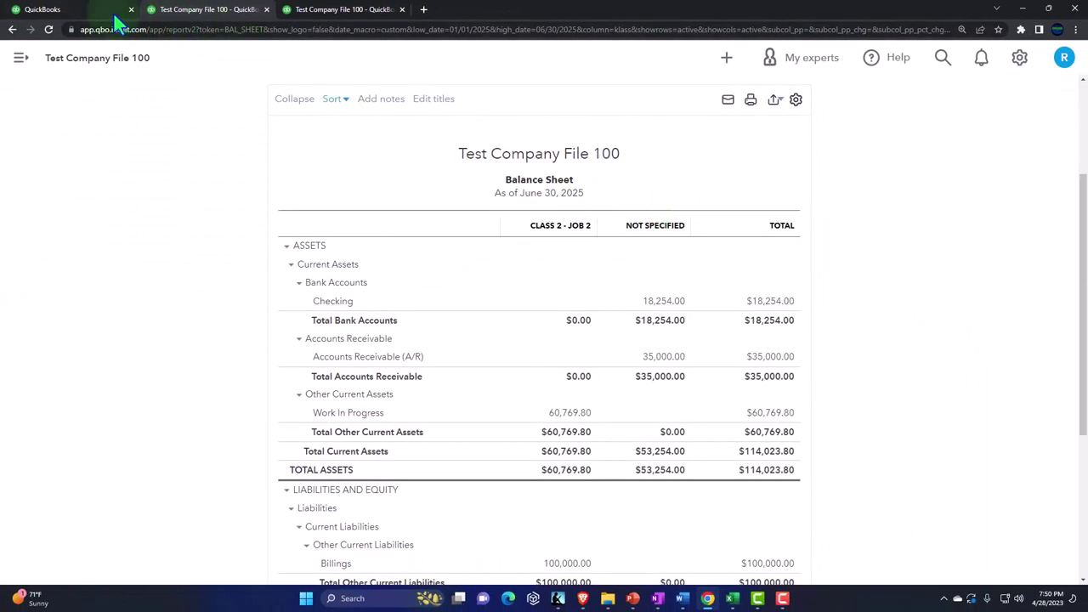
Open the overview of Project 2 in the first tab and collapse the navigation sidebar
click(96, 8)
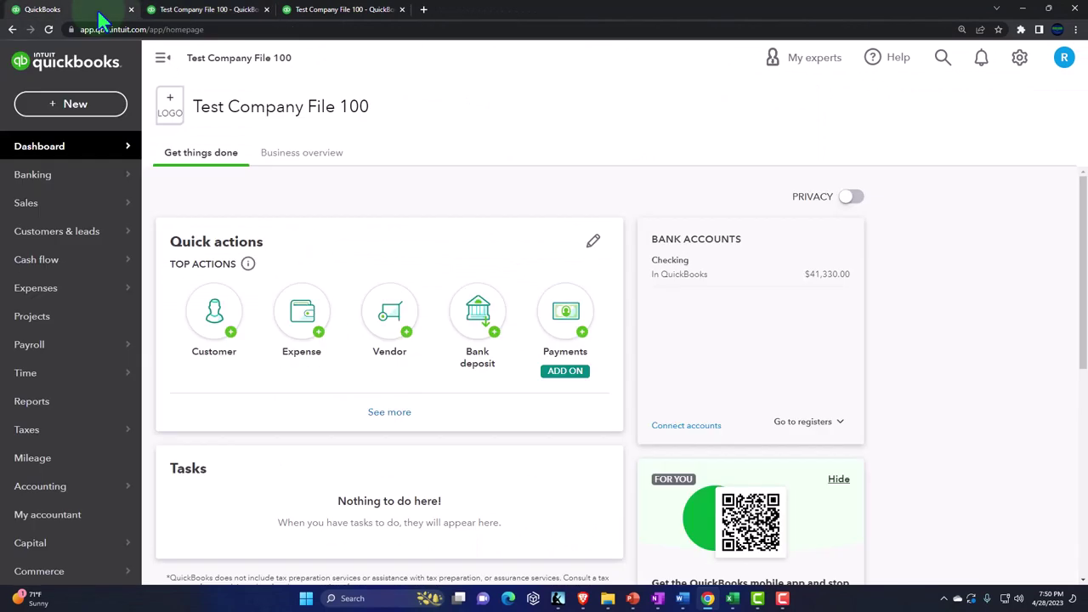
click(44, 323)
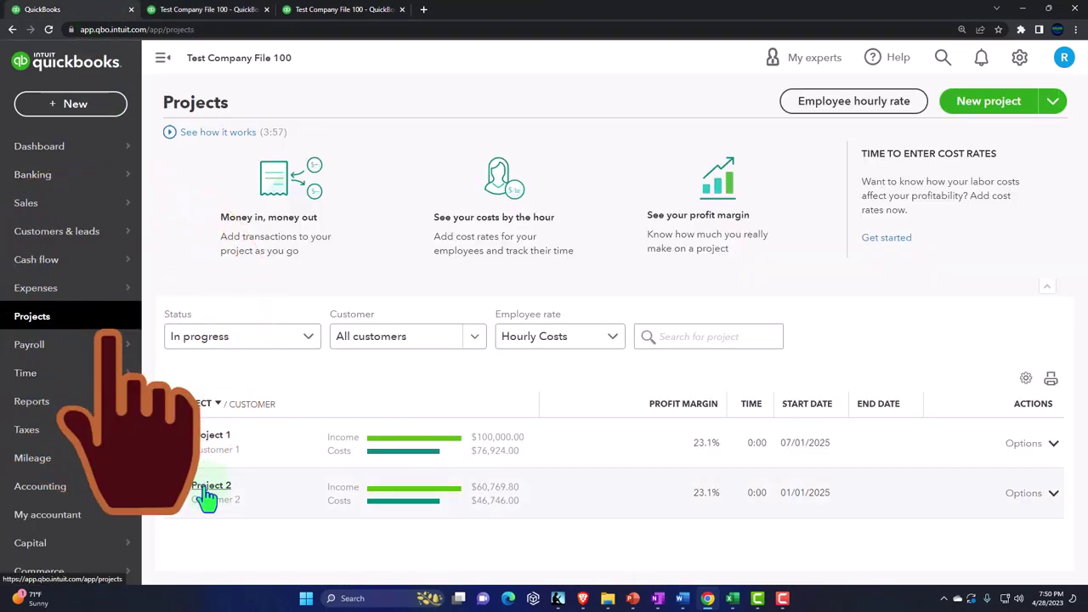
click(209, 486)
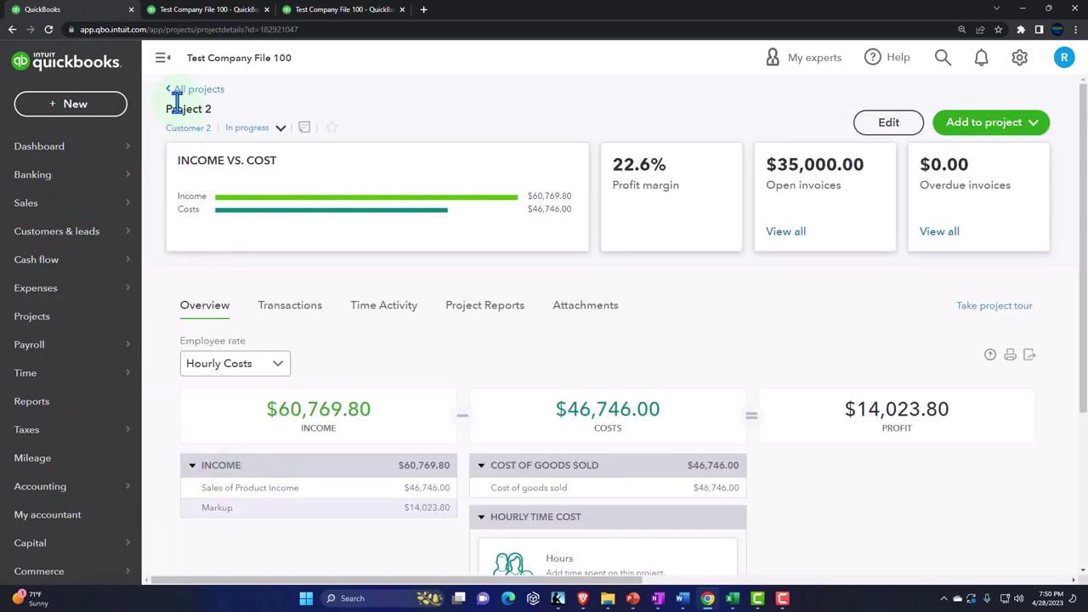
click(162, 57)
Switch to the Worksheet Project Sheet workbook in Excel and review the Job 2 Estimate and Billing Schedule tables
mouse_move(733, 598)
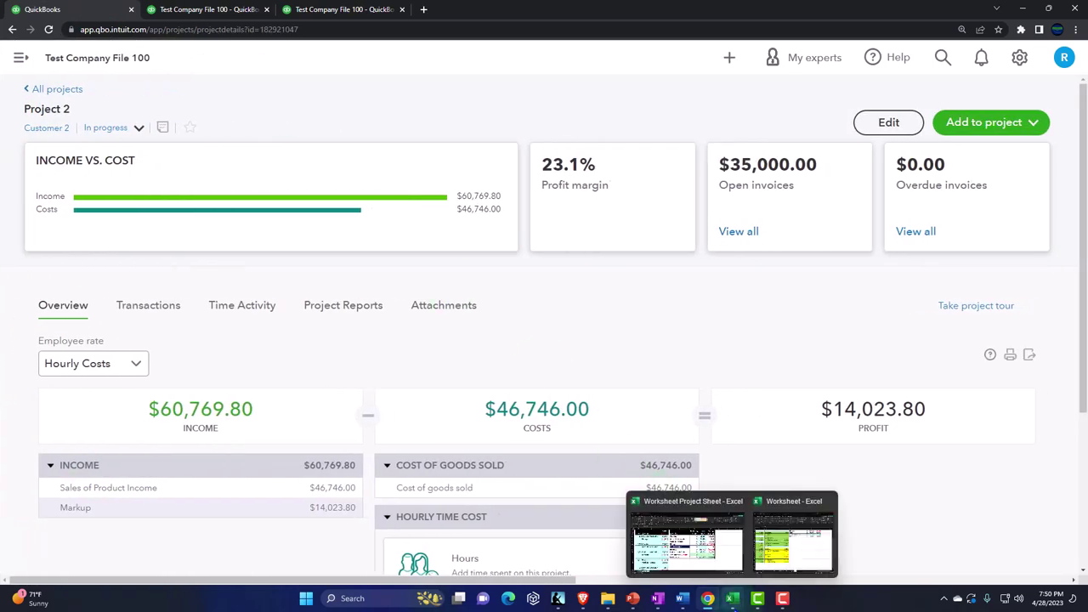
click(687, 540)
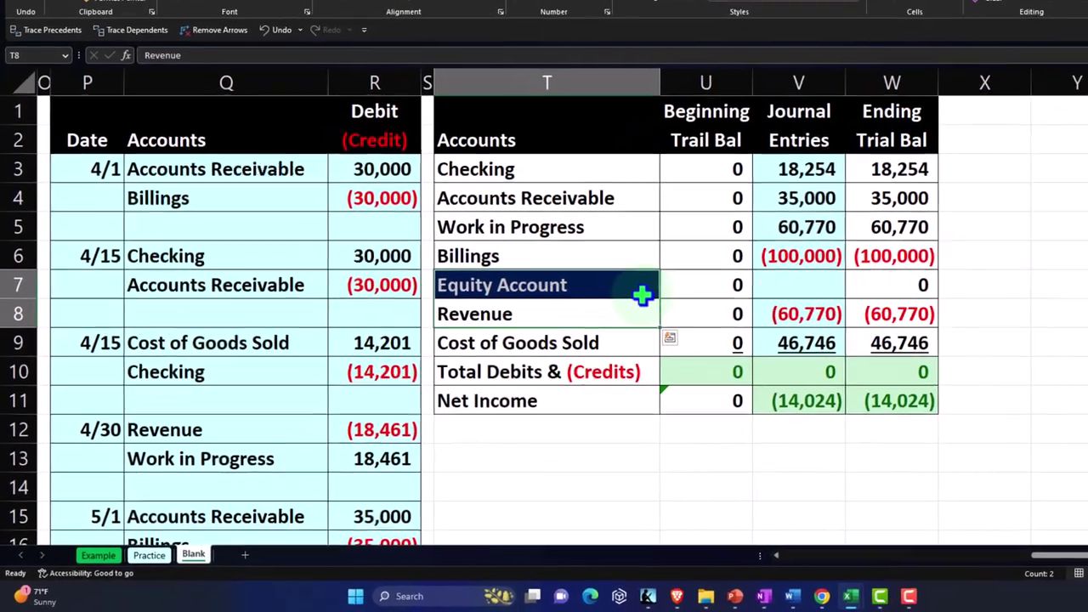
key(Home)
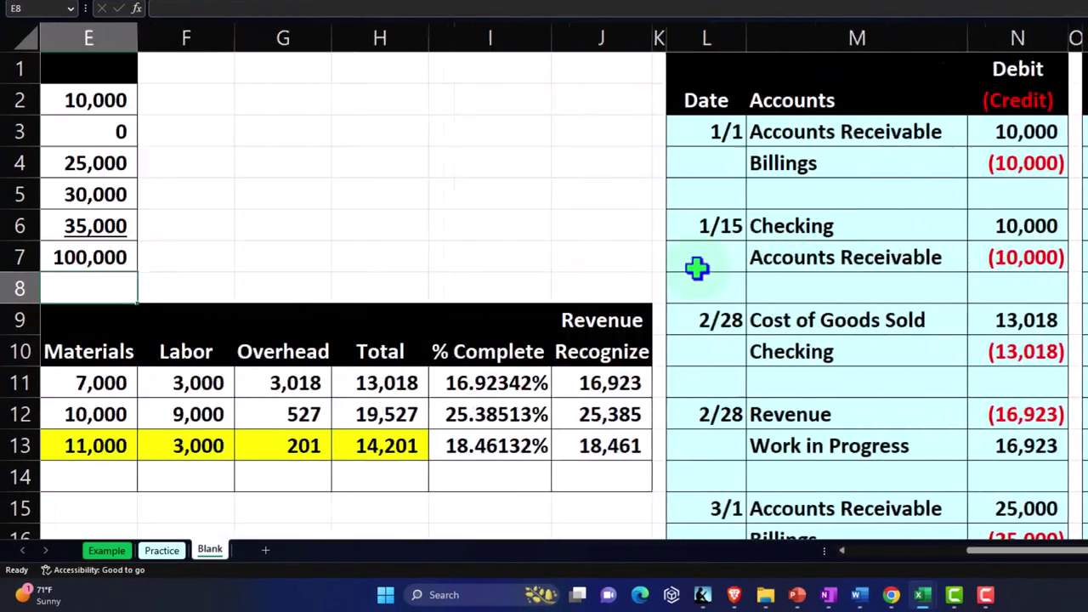
key(Home)
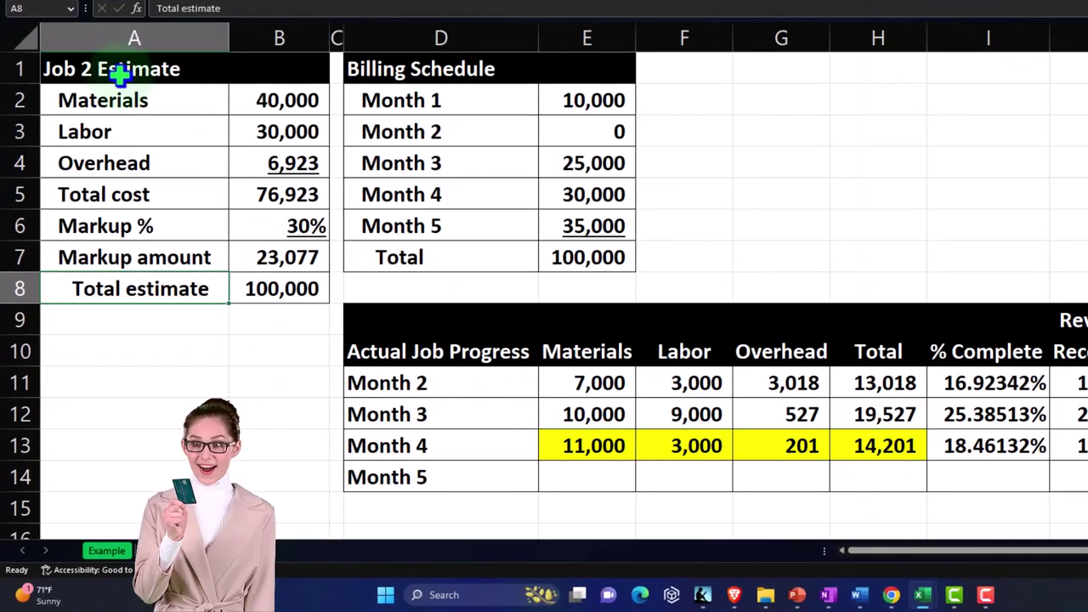
drag(119, 75, 256, 284)
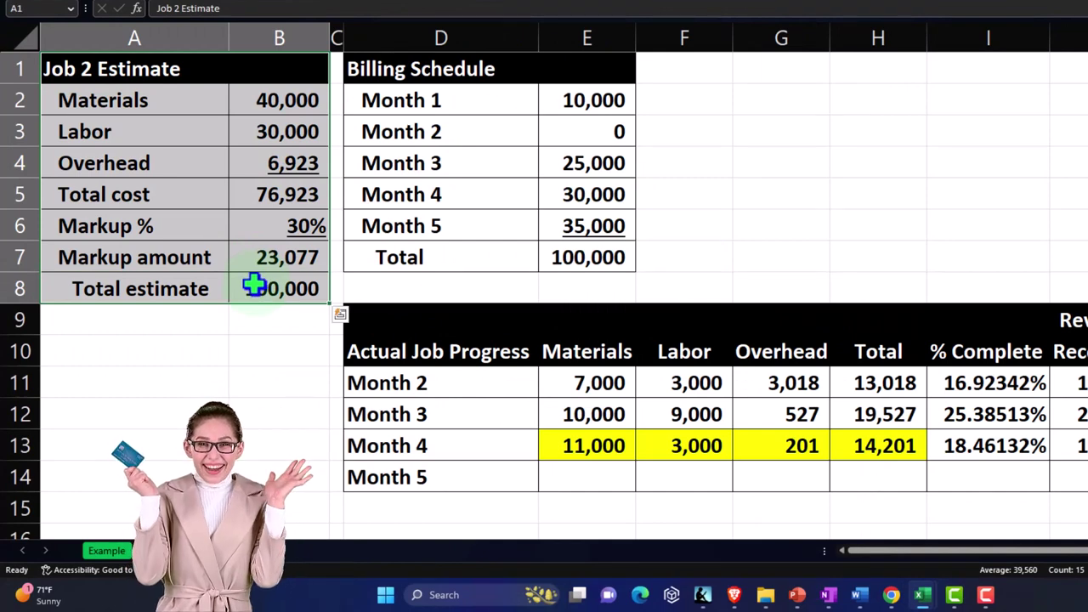
drag(406, 71, 564, 247)
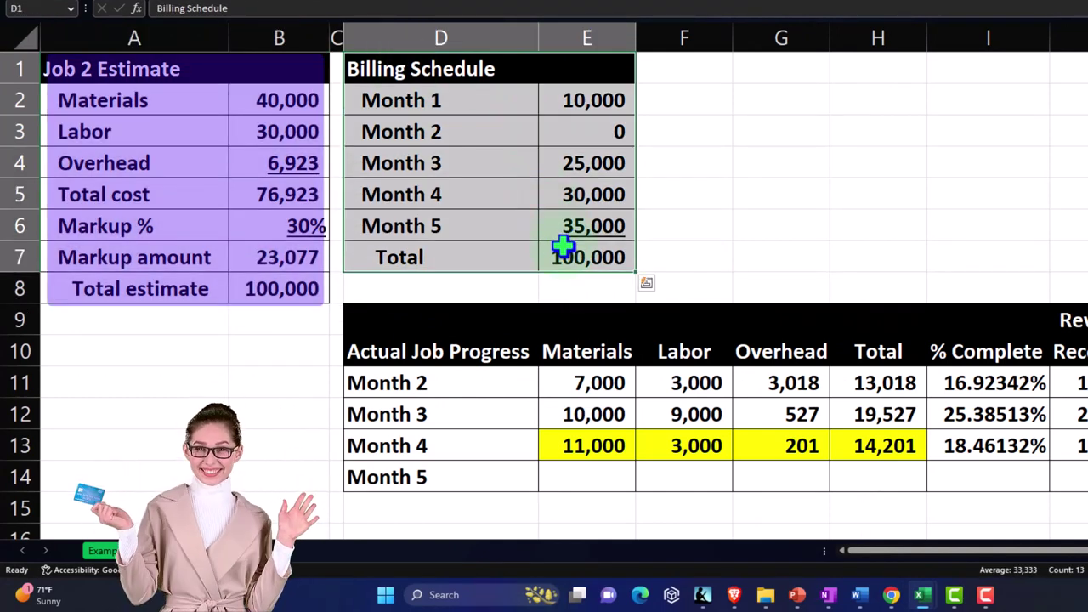
Review the Billing Schedule months and the Month 2 and Month 3 rows of the Actual Job Progress table
click(511, 101)
drag(511, 101, 566, 100)
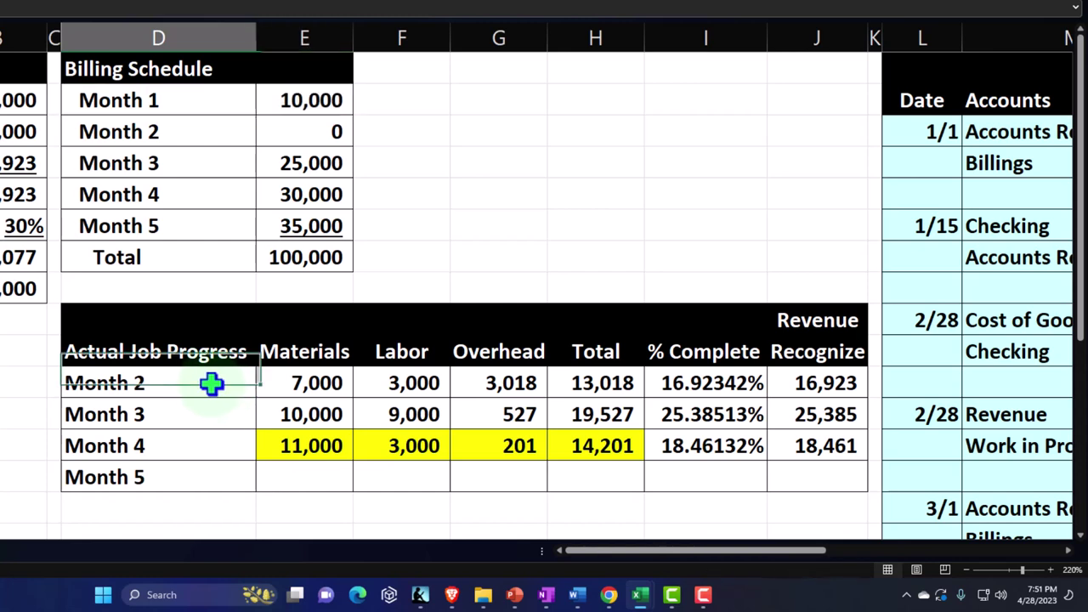
drag(211, 384, 494, 399)
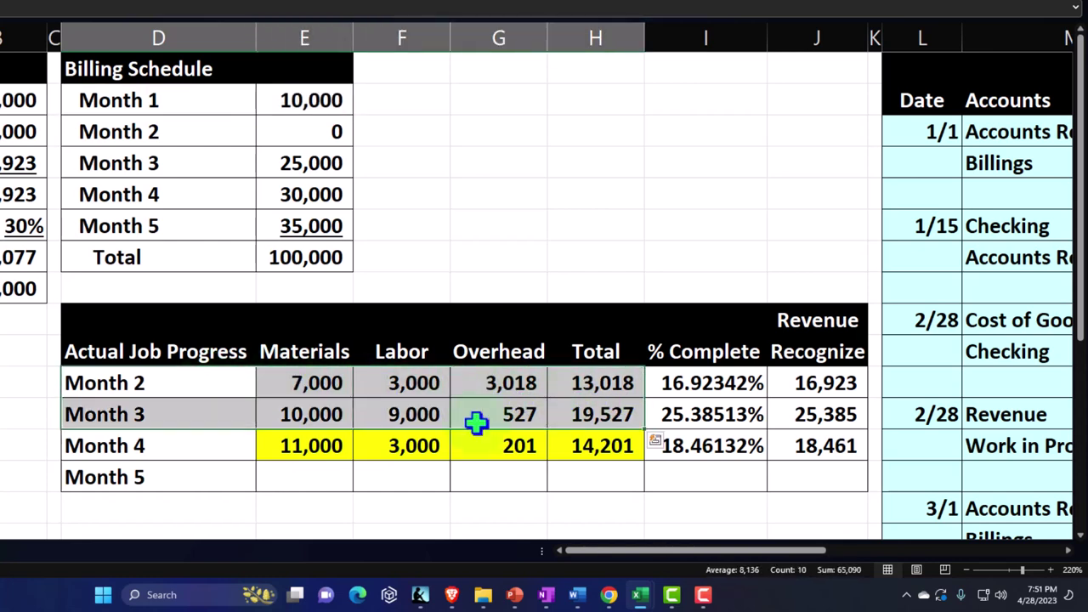
Remove the yellow fill from Month 4's Materials, Labor, Overhead and Total cells in the Actual Job Progress table
drag(306, 446, 576, 445)
right_click(578, 459)
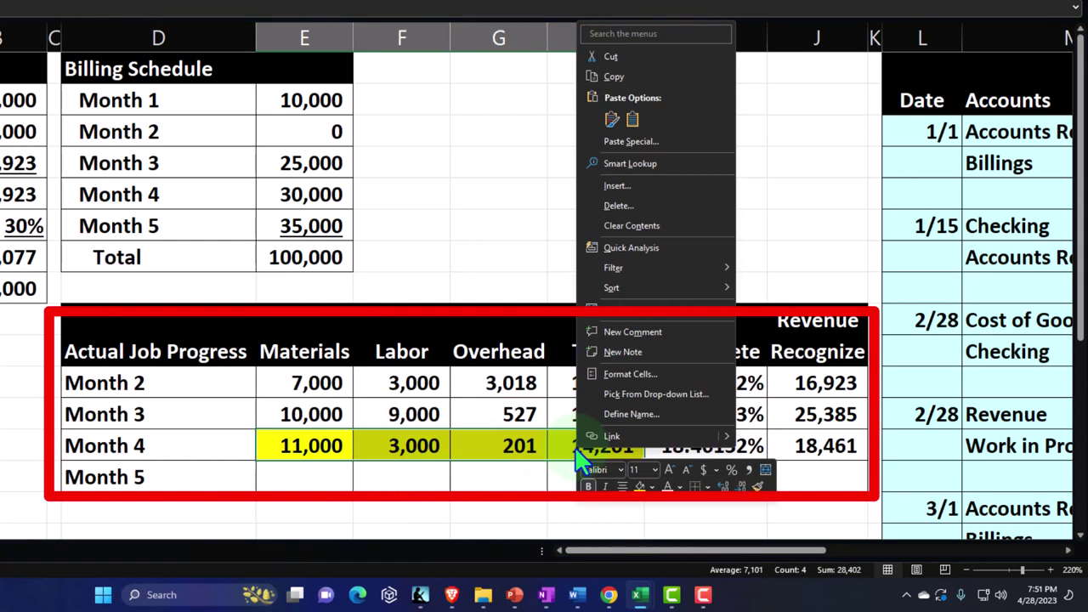
click(651, 488)
click(651, 449)
click(617, 414)
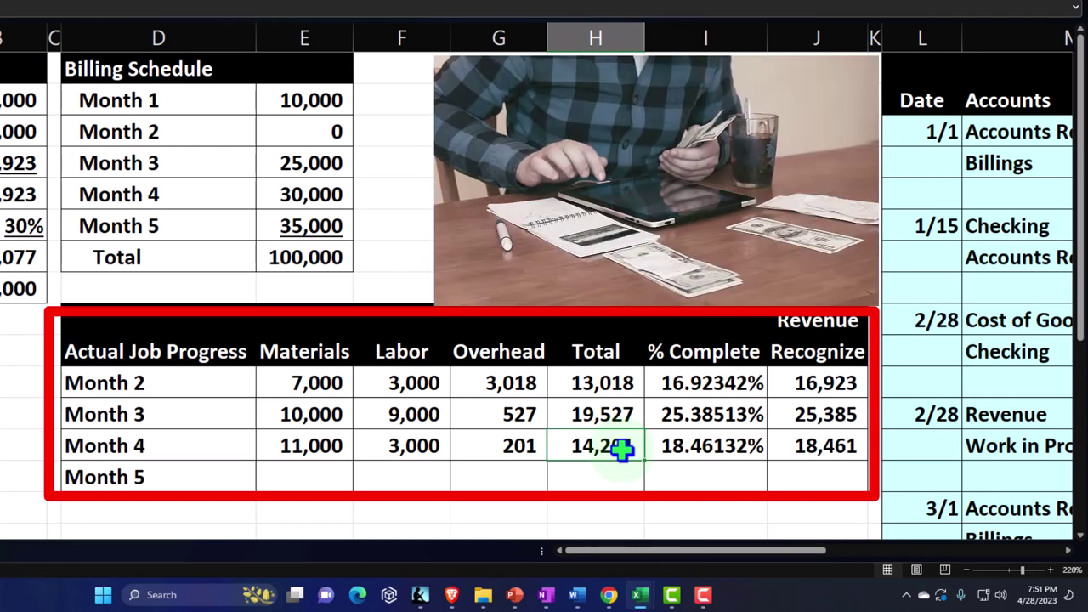
Check the Month 4 figures and the Month 5 row of the Actual Job Progress table
key(Right)
key(Right)
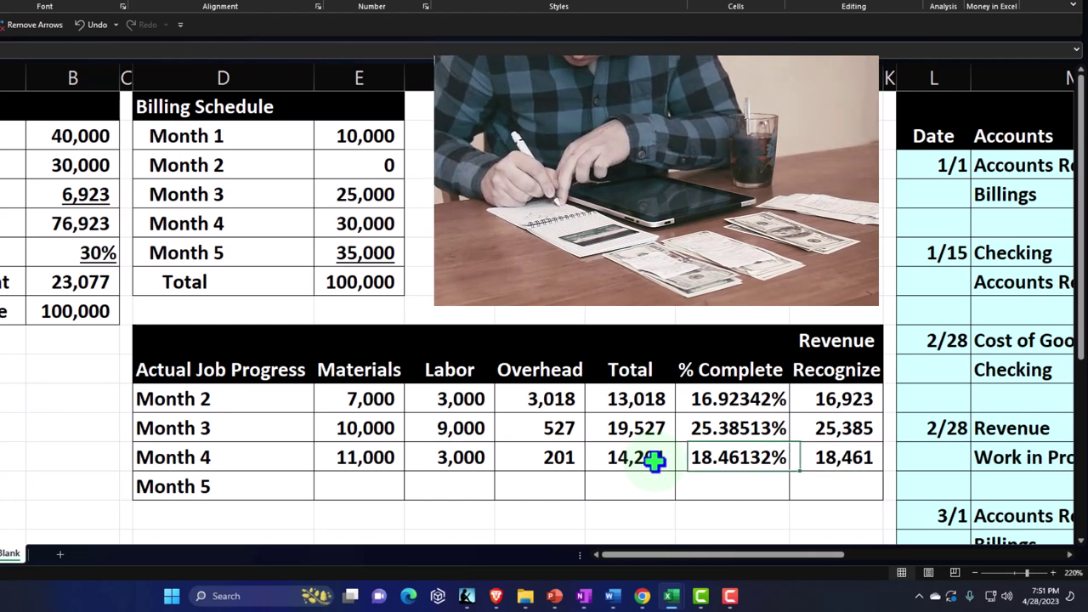
key(Left)
key(Left)
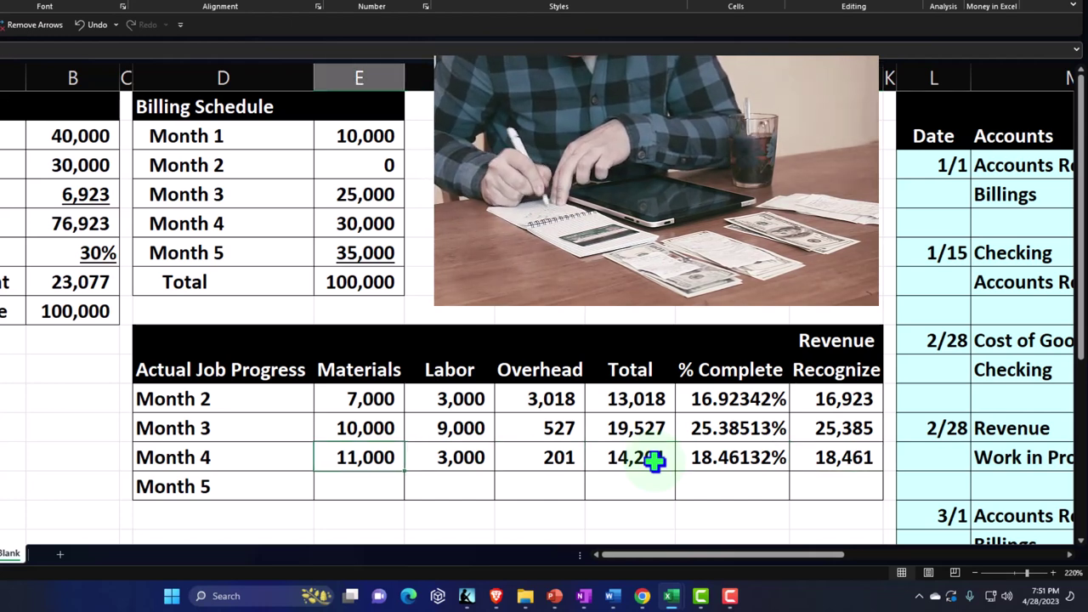
key(Down)
key(Right)
key(Right)
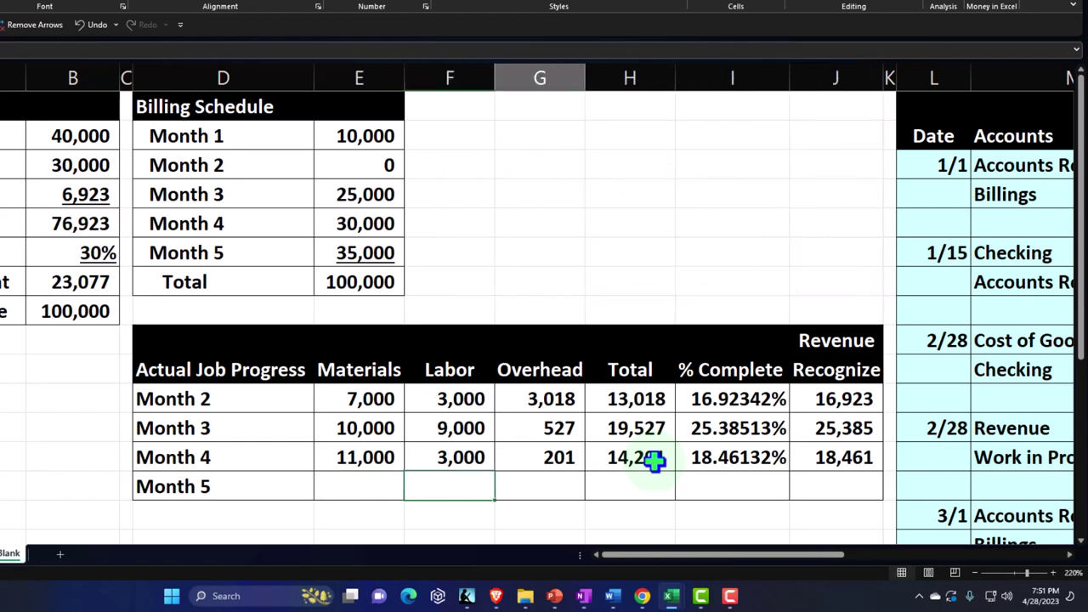
Examine the journal entries beside the trial balance, ending with the 5/1 Accounts Receivable and Billings entry
key(Right)
key(Right)
key(Right)
key(Right)
key(Right)
key(Right)
key(Right)
key(Right)
key(Right)
key(Right)
key(Right)
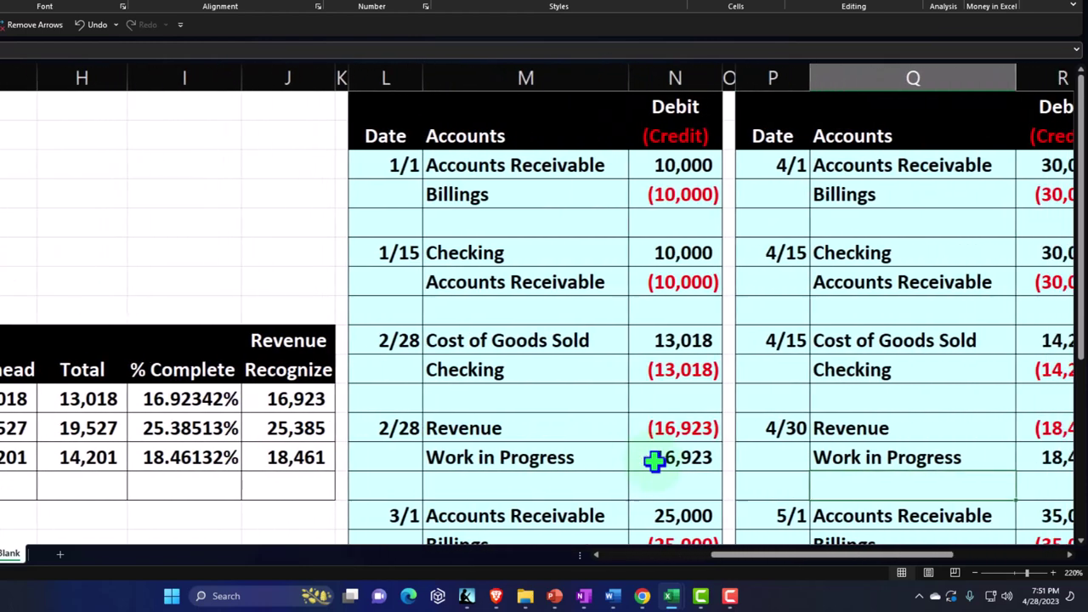
key(Right)
key(Right)
key(Right)
key(Right)
key(Right)
scroll(653, 461, down, 1)
scroll(653, 462, down, 1)
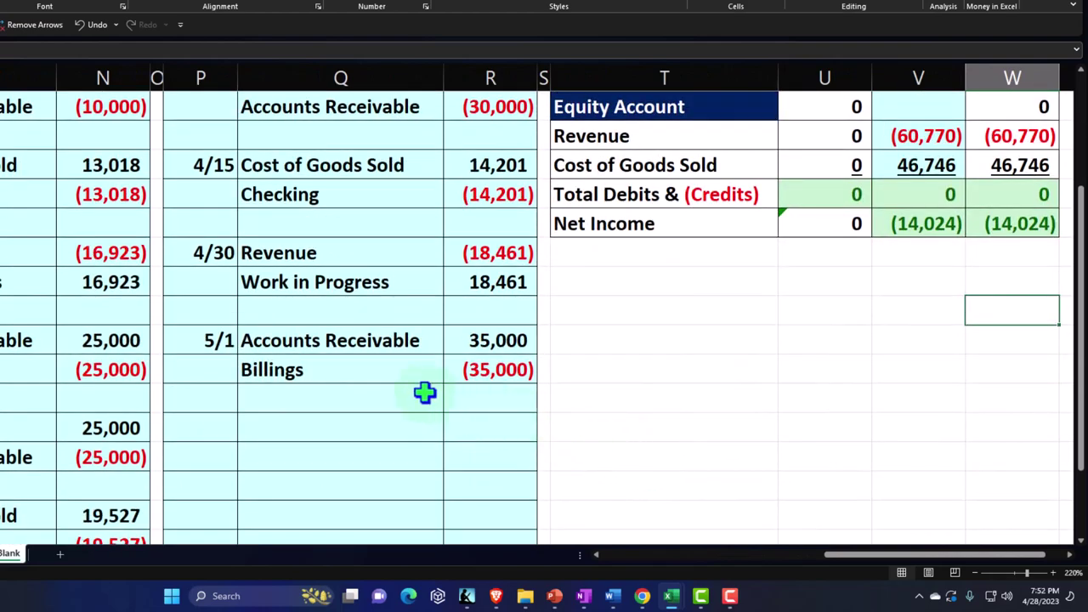
click(362, 346)
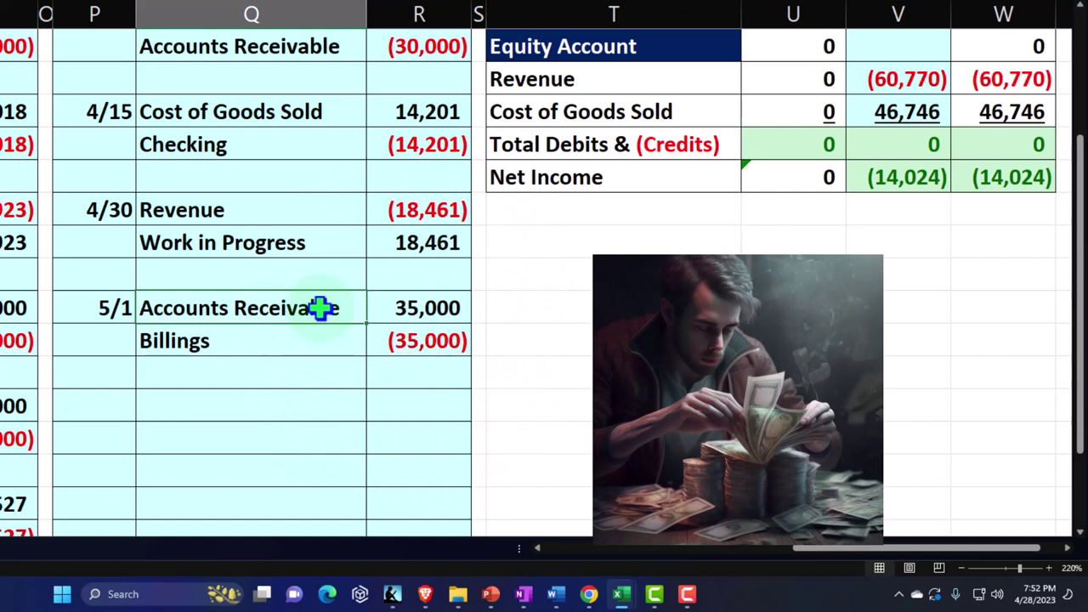
click(319, 341)
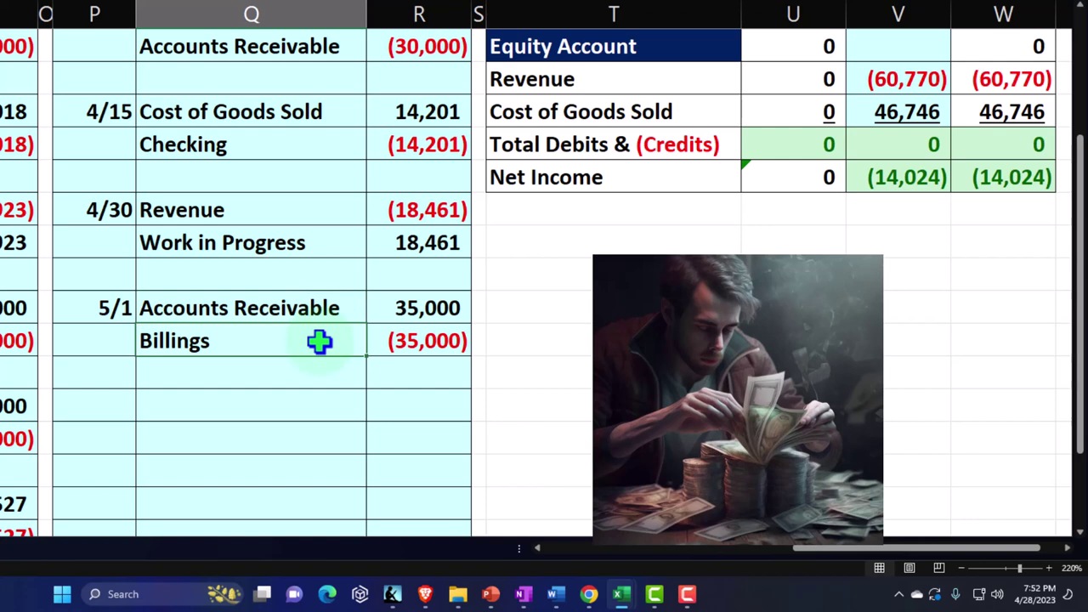
Enter the date 5/15 for a new journal entry, leaving one blank row below the 5/1 entry
key(Down)
key(Down)
key(Left)
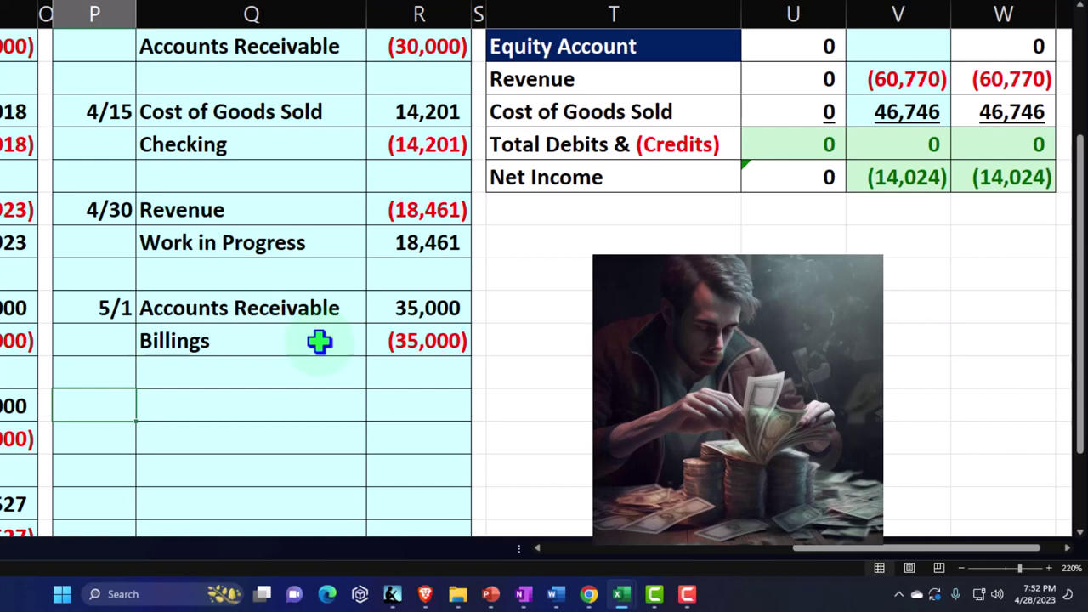
text(5/15)
key(Return)
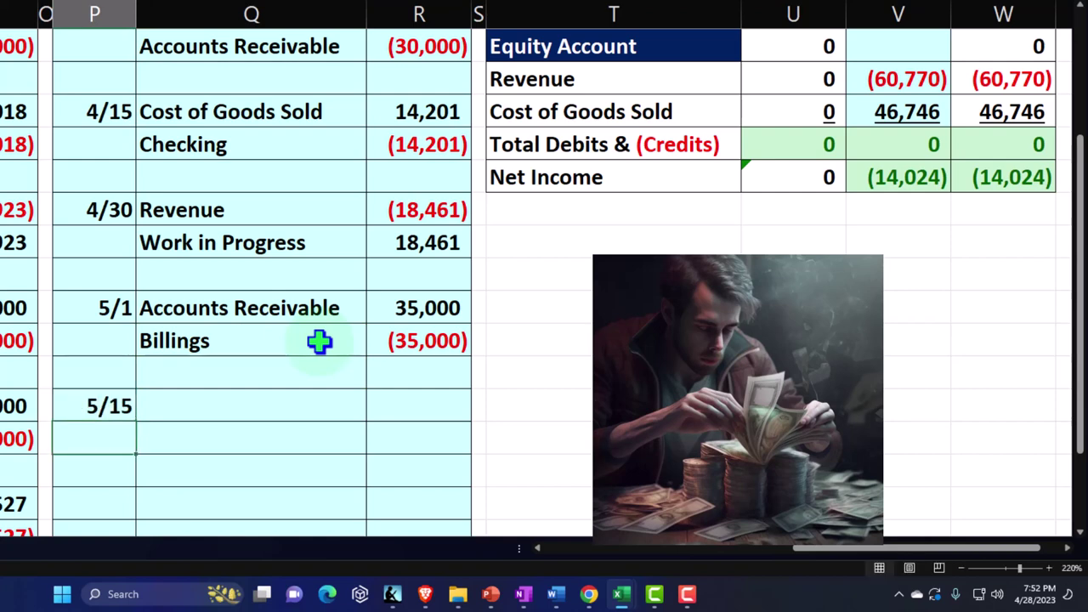
Fill the 5/15 entry's first account with a reference to Checking in the trial balance
key(Up)
key(Right)
text(+)
key(Right)
key(Right)
key(Right)
key(Right)
key(Right)
key(Up)
key(Up)
key(Up)
key(Up)
key(Up)
key(Up)
key(Up)
key(Up)
key(Up)
key(Up)
key(Up)
key(Up)
key(Up)
key(Up)
key(Up)
key(Left)
key(Left)
key(Return)
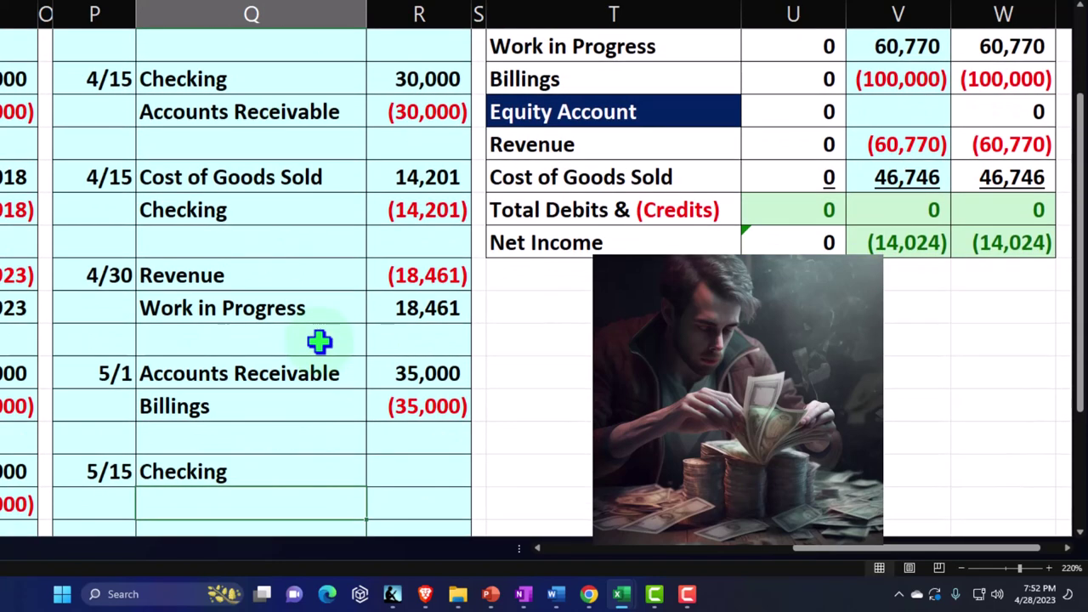
Fill the 5/15 entry's second account with a reference to Accounts Receivable in the trial balance
text(+)
key(Right)
key(Right)
key(Right)
key(Up)
key(Up)
key(Up)
key(Up)
key(Up)
key(Up)
key(Up)
key(Up)
key(Up)
key(Up)
key(Up)
key(Up)
key(Up)
key(Up)
key(Up)
key(Up)
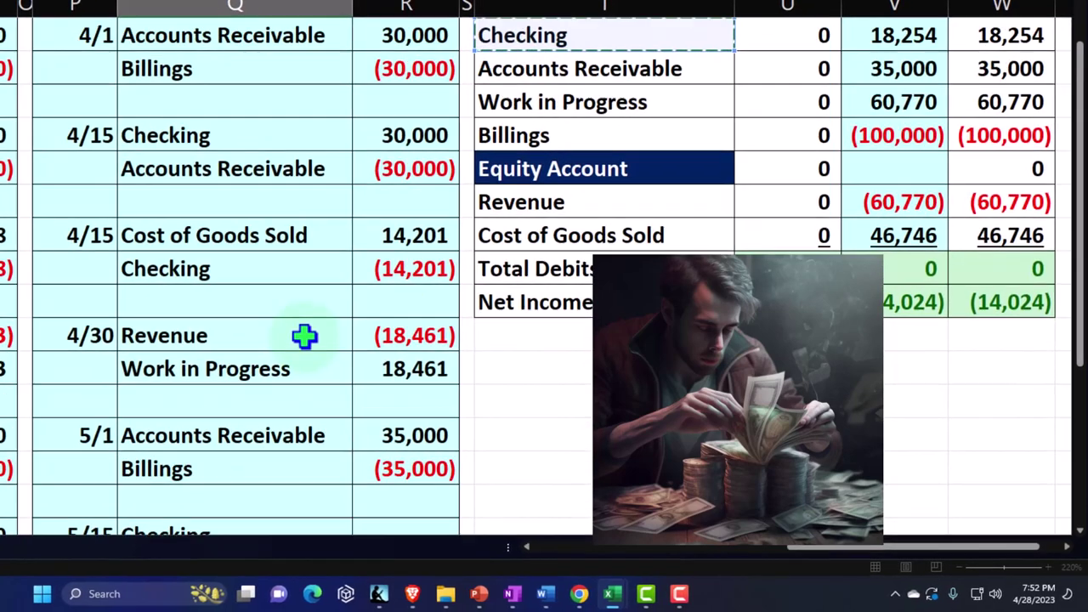
key(Escape)
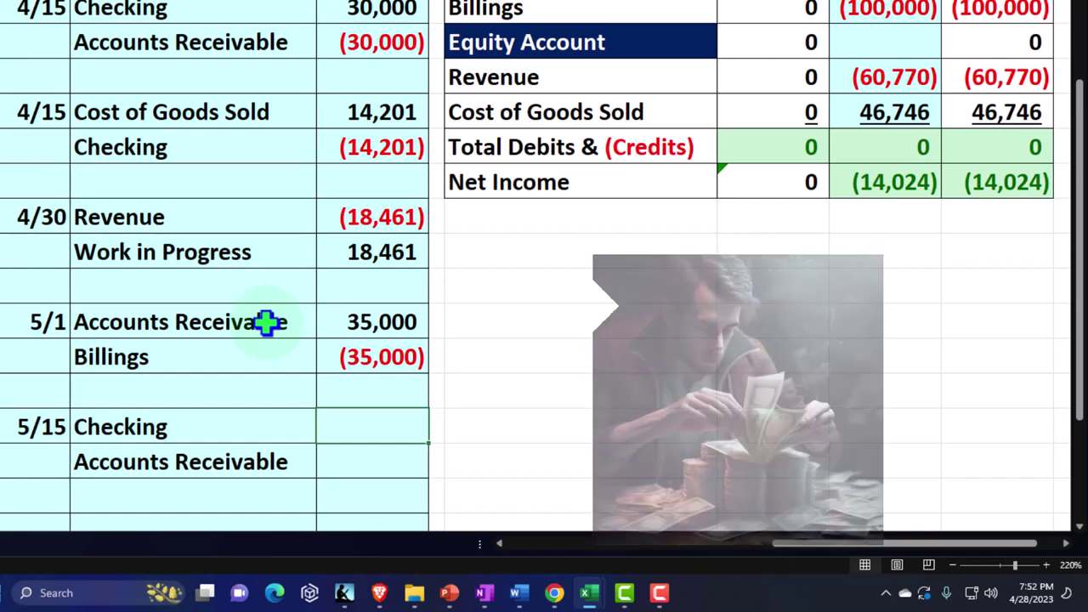
Link the 5/15 Checking amount to the 5/1 receivable of 35,000 and set Accounts Receivable to its negative
text(=)
key(Up)
key(Up)
key(Up)
key(Return)
text(=-)
key(Up)
key(Return)
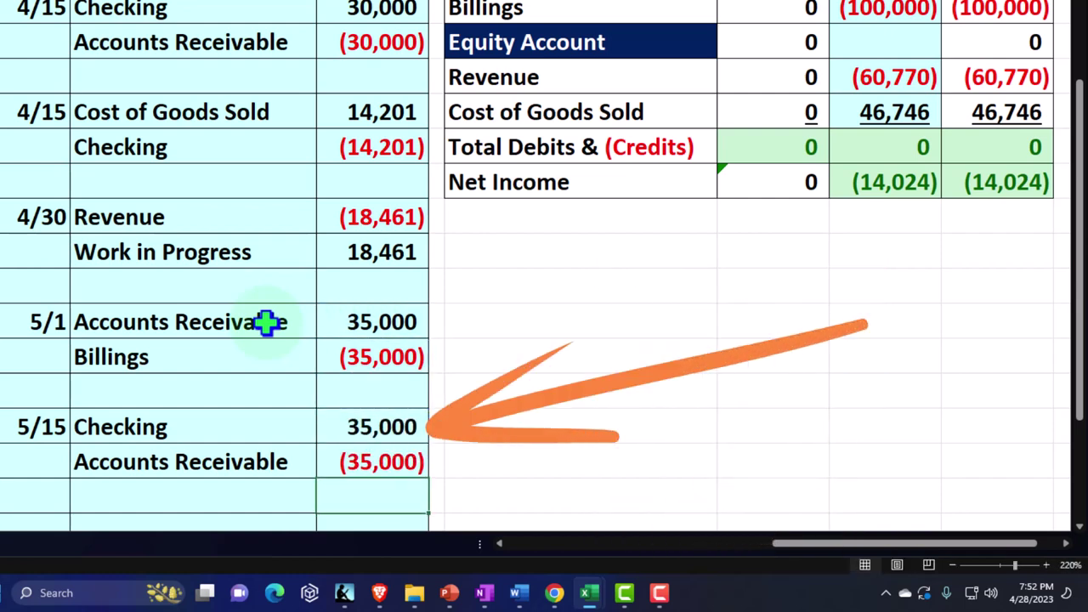
Add the 5/15 Checking debit of 35,000 to Checking's formula in the trial balance's Journal Entries column
key(Right)
key(Right)
key(Right)
key(Right)
key(Right)
key(Right)
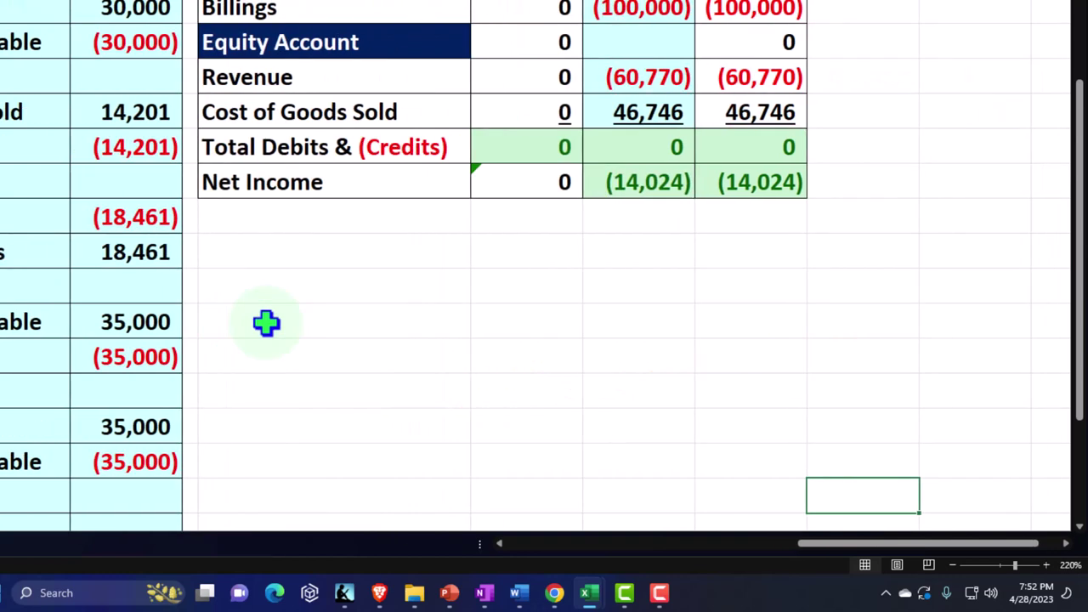
key(Up)
key(Up)
key(Up)
key(Up)
key(Up)
key(Up)
key(Up)
key(Up)
key(Up)
key(Up)
key(Up)
key(Up)
key(Up)
key(Up)
key(Up)
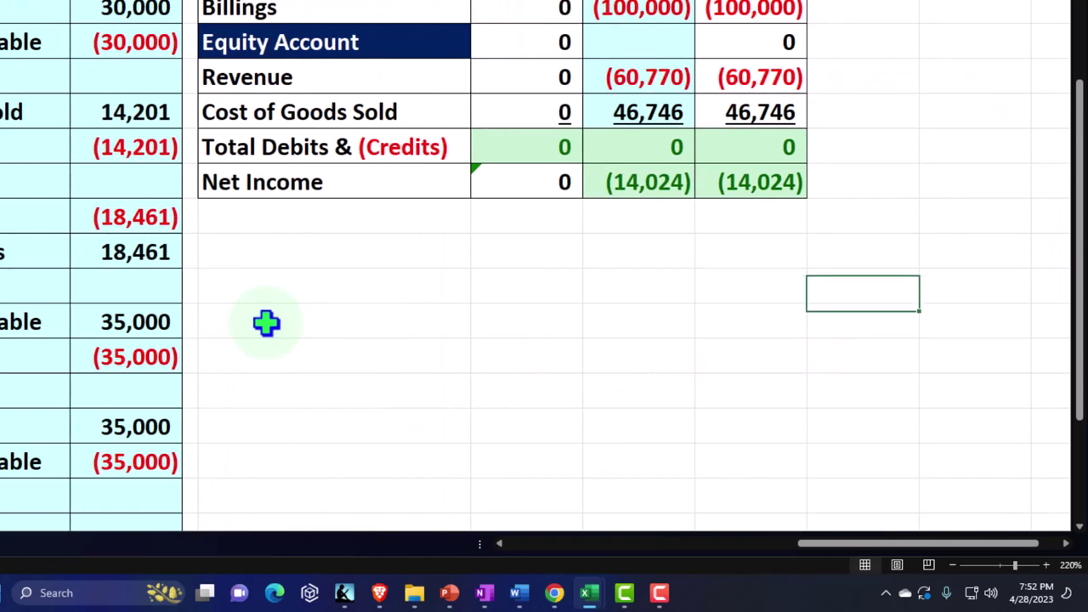
key(Up)
key(Up)
key(Up)
key(Up)
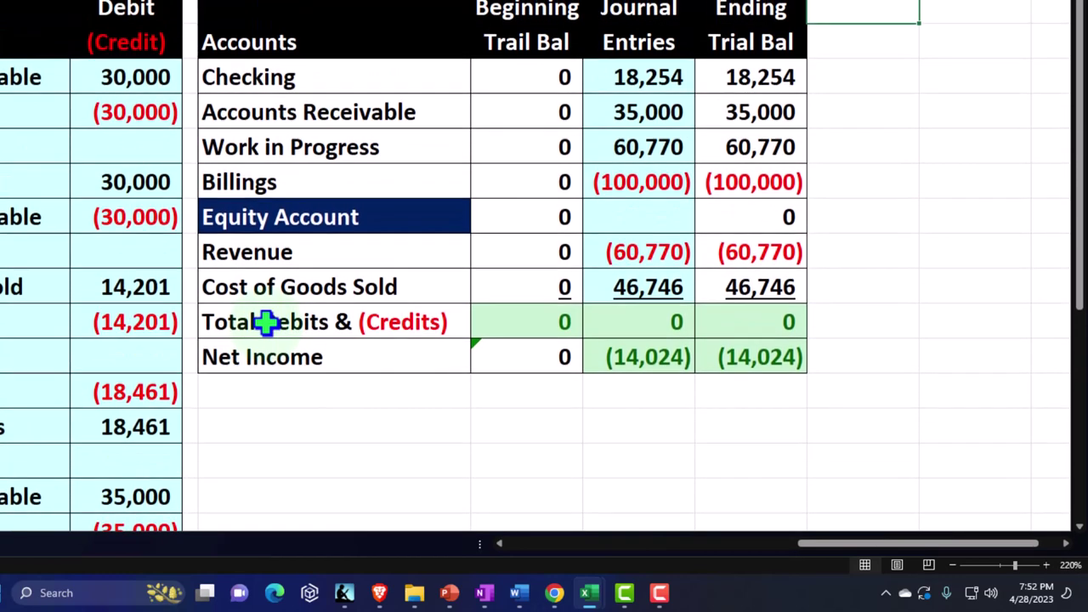
key(Down)
key(Down)
key(Down)
key(Left)
key(Left)
key(Up)
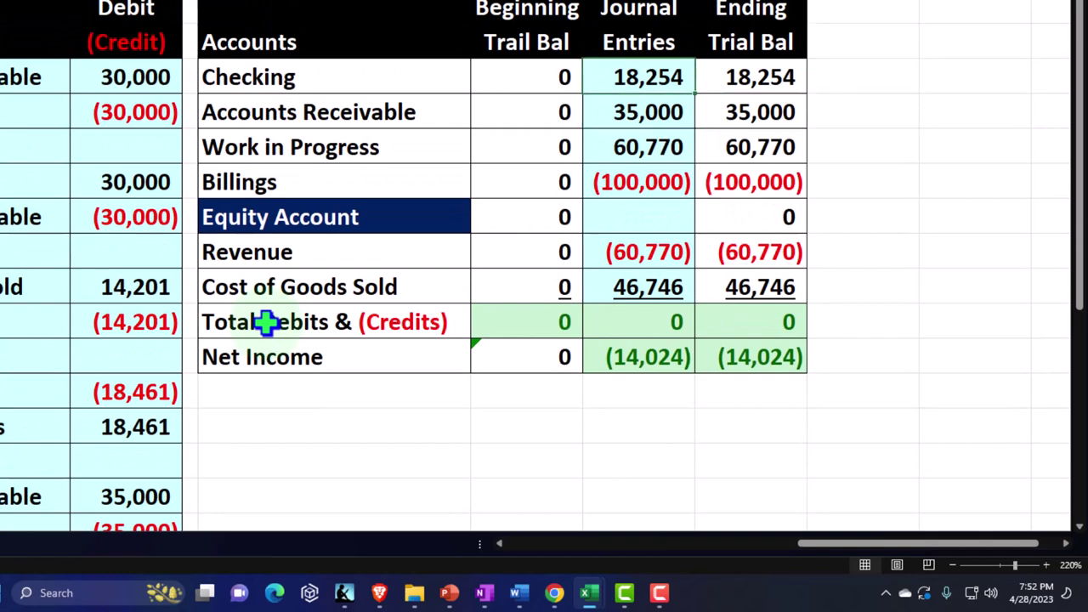
key(F2)
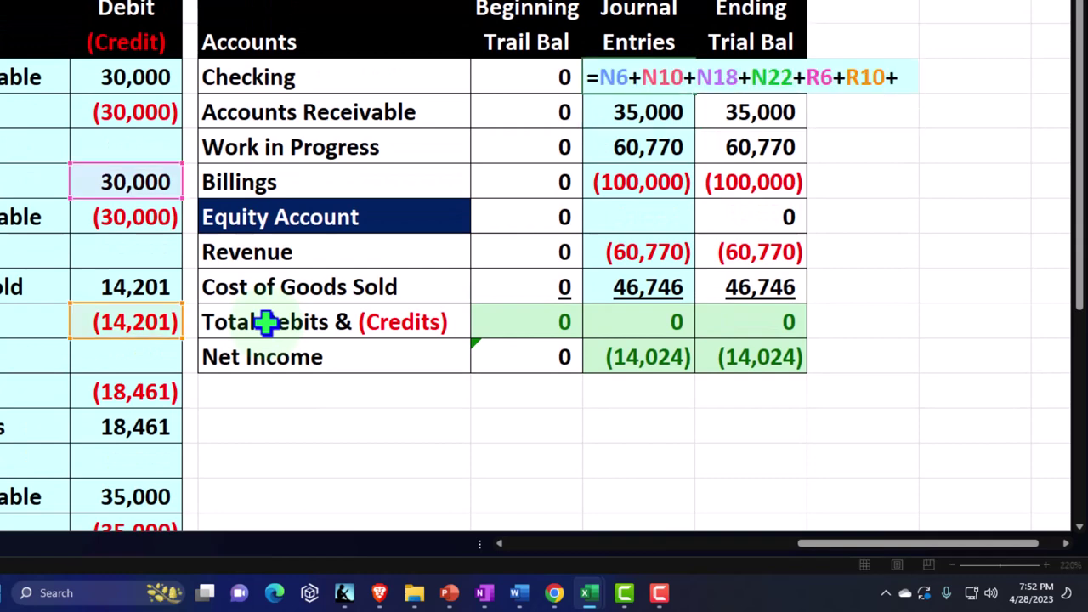
text(+)
key(Down)
key(Down)
key(Down)
key(Down)
key(Down)
key(Down)
key(Down)
key(Down)
key(Down)
key(Down)
key(Down)
key(Down)
key(Down)
key(Down)
key(Down)
key(Down)
key(Down)
key(Down)
key(Down)
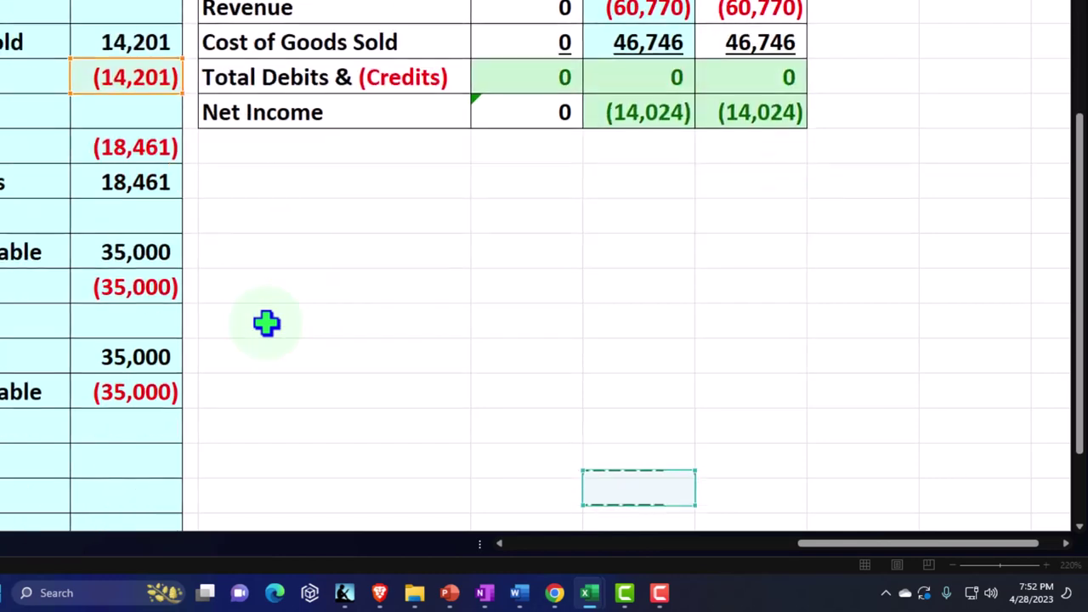
key(Left)
key(Left)
key(Left)
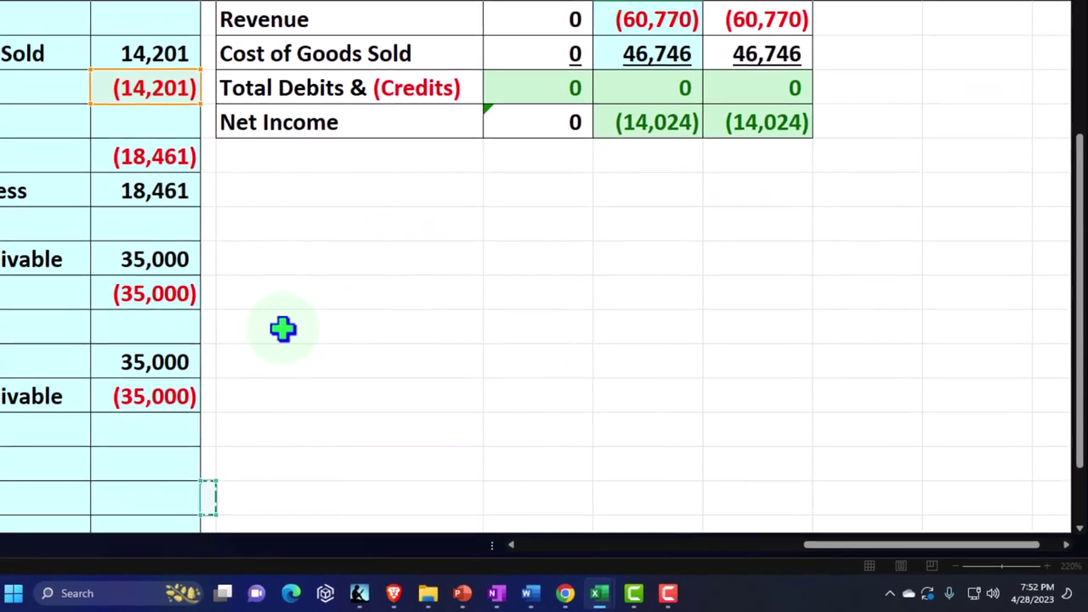
key(Up)
key(Up)
key(Up)
key(Up)
key(Left)
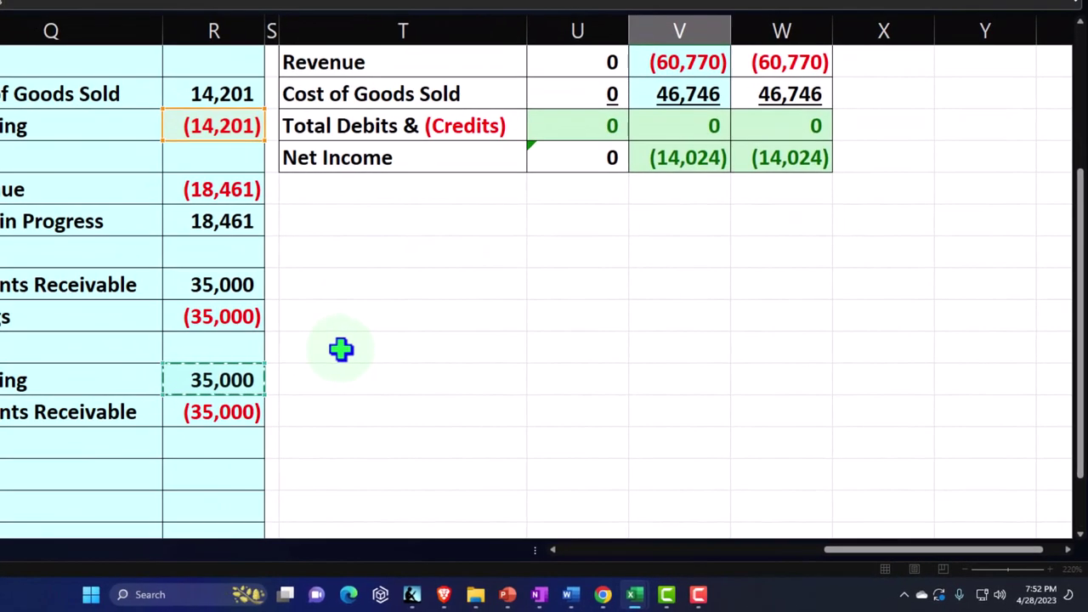
key(Return)
Add the 5/15 Accounts Receivable credit of (35,000) to Accounts Receivable's formula in the trial balance's Journal Entries column
scroll(344, 350, up, 2)
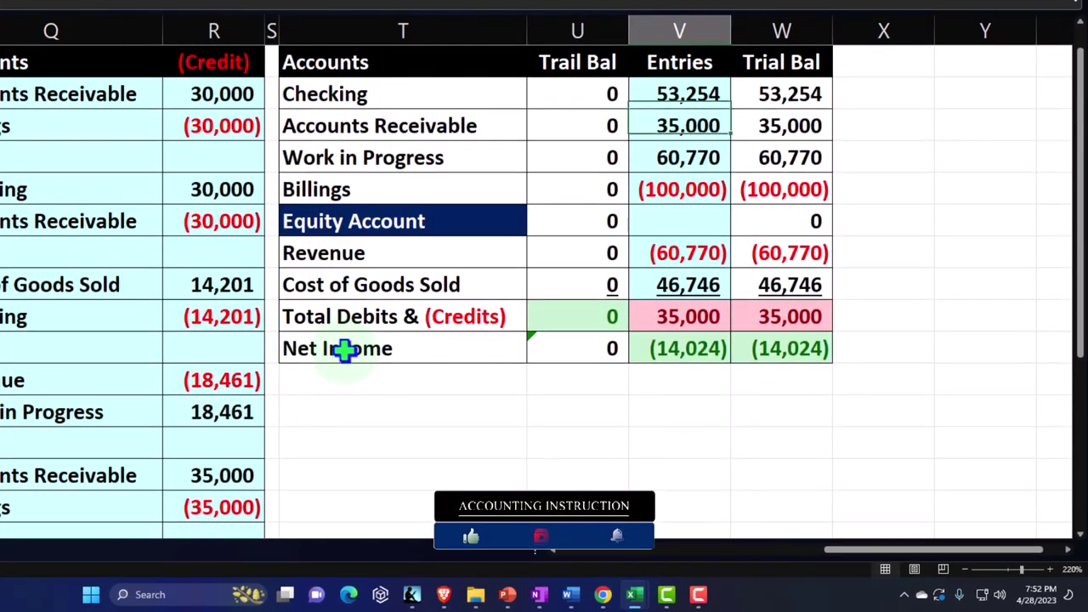
double_click(706, 136)
text(+)
key(Down)
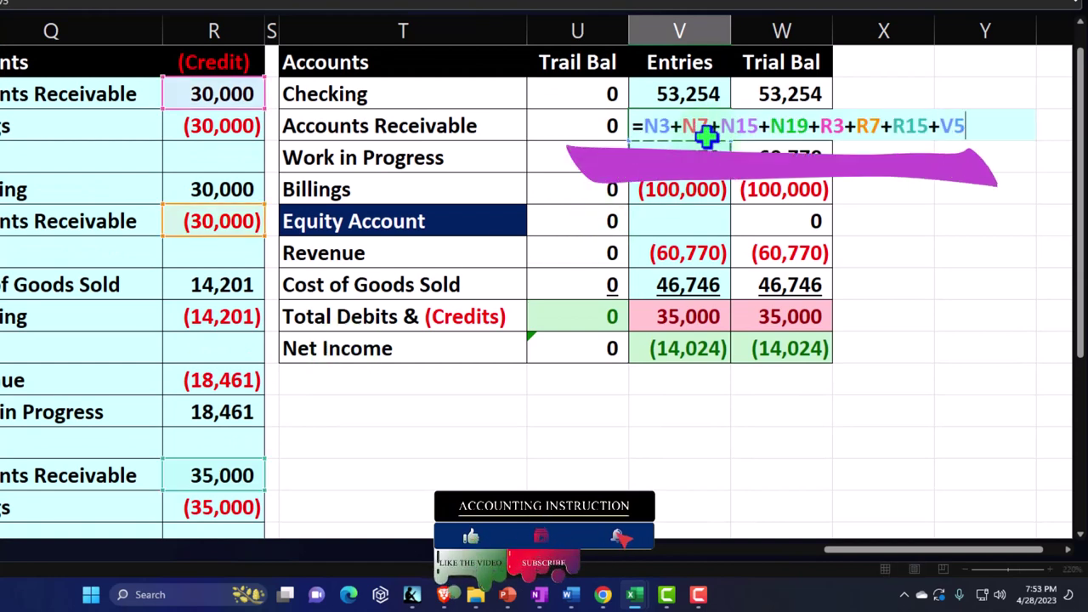
key(Down)
key(Down)
key(Down)
key(Down)
key(Down)
key(Down)
key(Down)
key(Down)
key(Down)
key(Down)
key(Down)
key(Down)
key(Down)
key(Down)
key(Down)
key(Down)
key(Down)
key(Down)
key(Left)
key(Left)
key(Left)
key(Left)
key(Up)
key(Up)
key(Up)
key(Up)
key(Return)
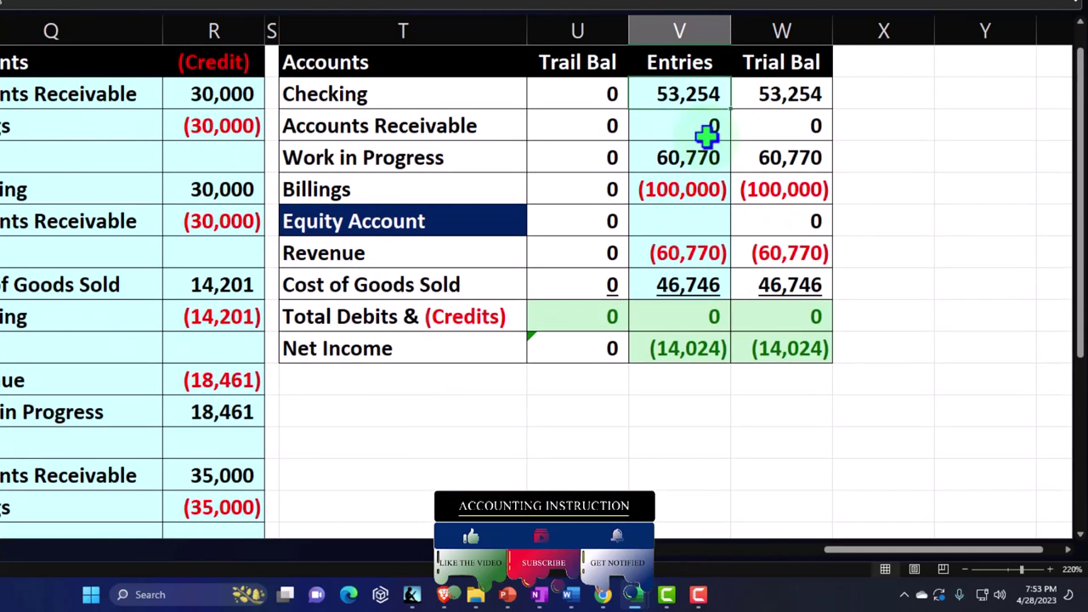
key(Right)
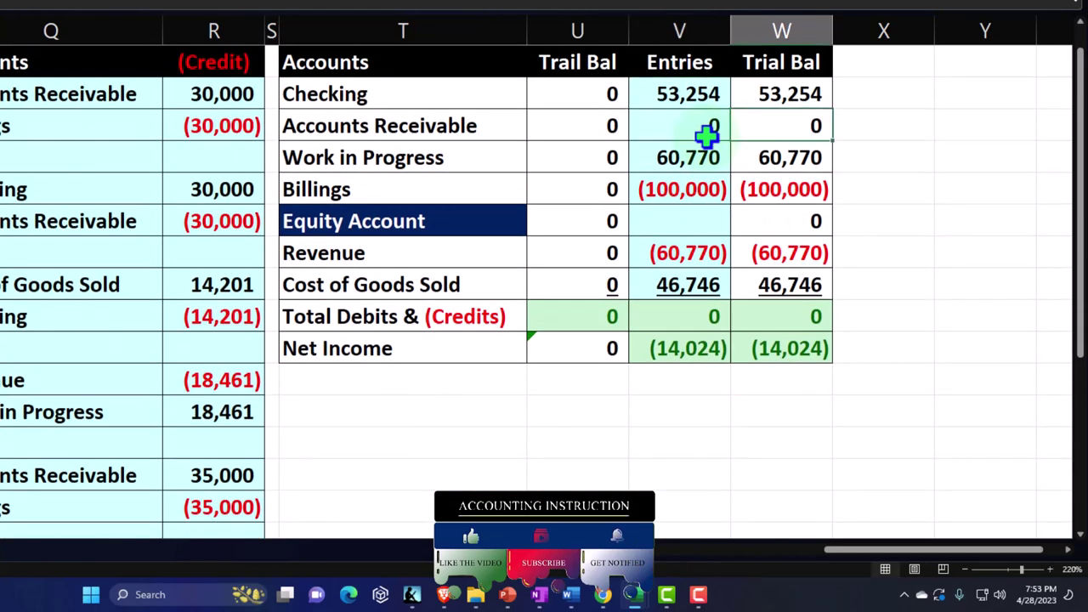
scroll(482, 269, down, 3)
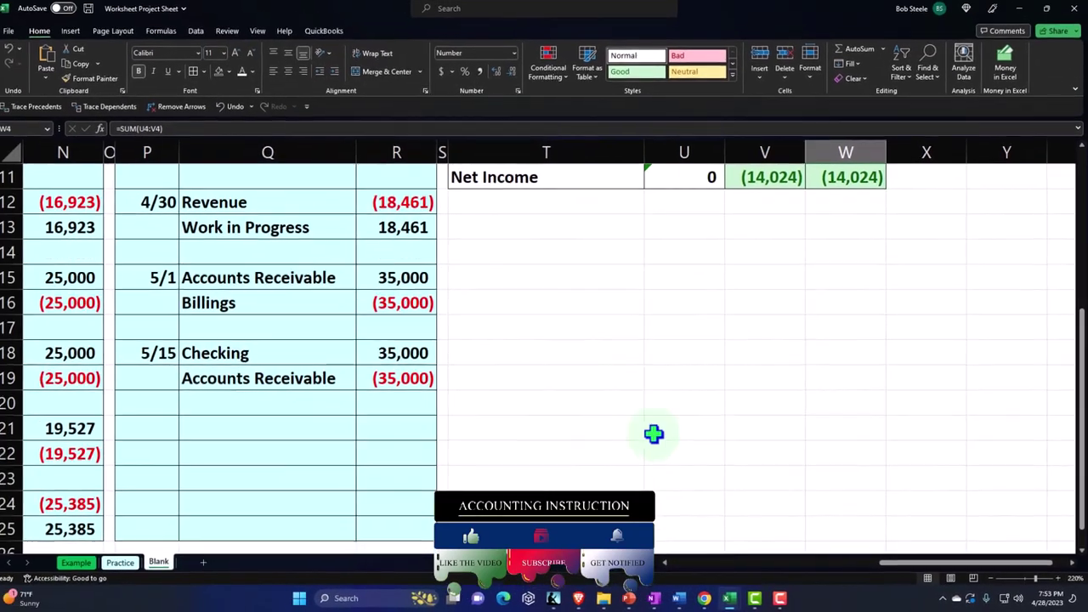
Switch to QuickBooks Online in Chrome and open Customer 2's transaction list to find the open 05/01/2025 invoice
mouse_move(707, 596)
click(704, 567)
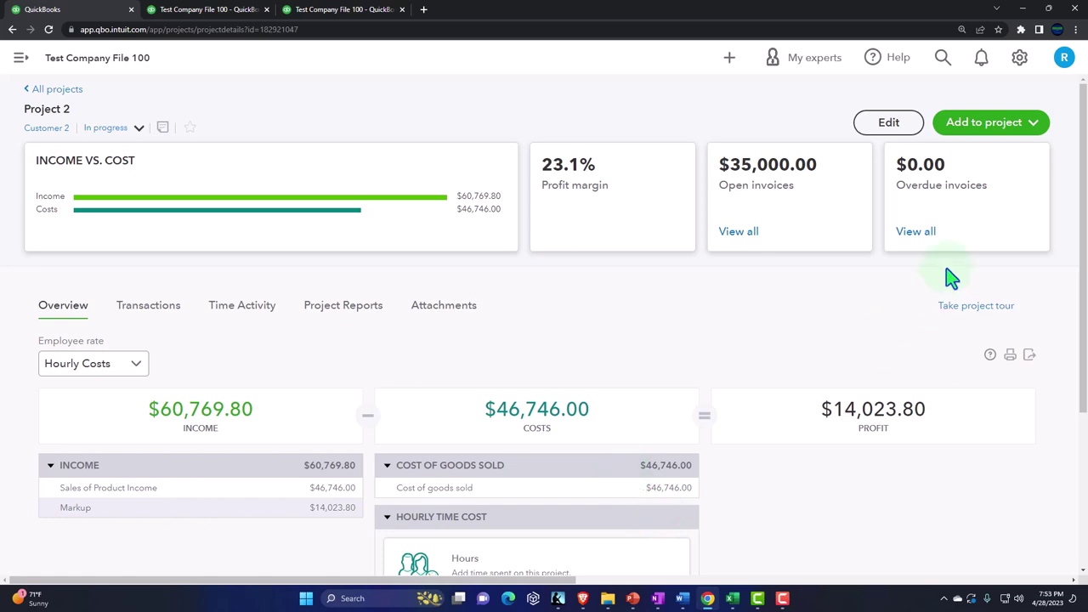
click(1023, 143)
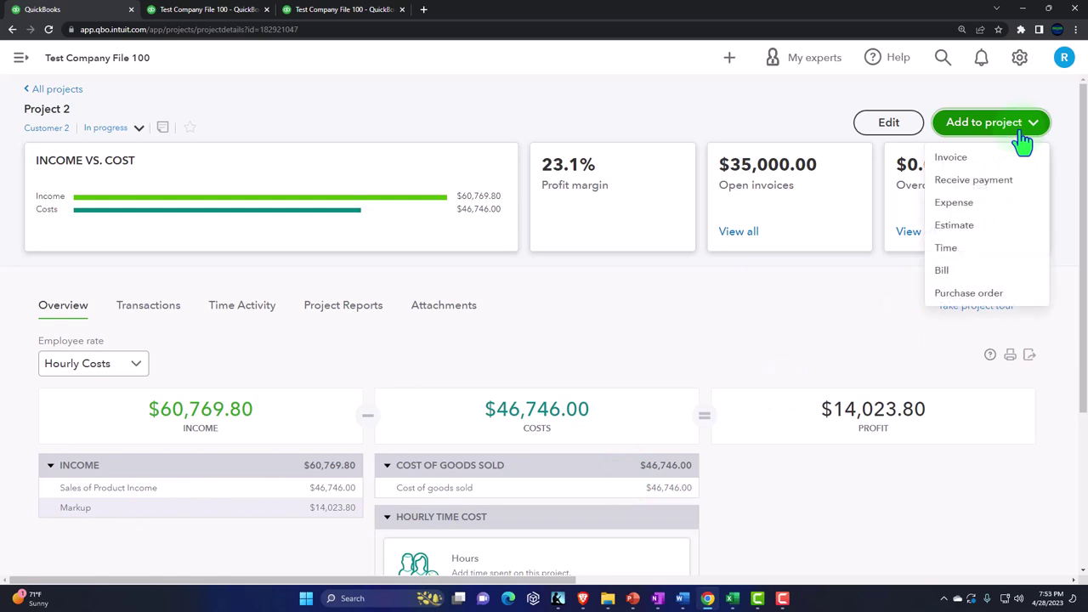
click(1022, 143)
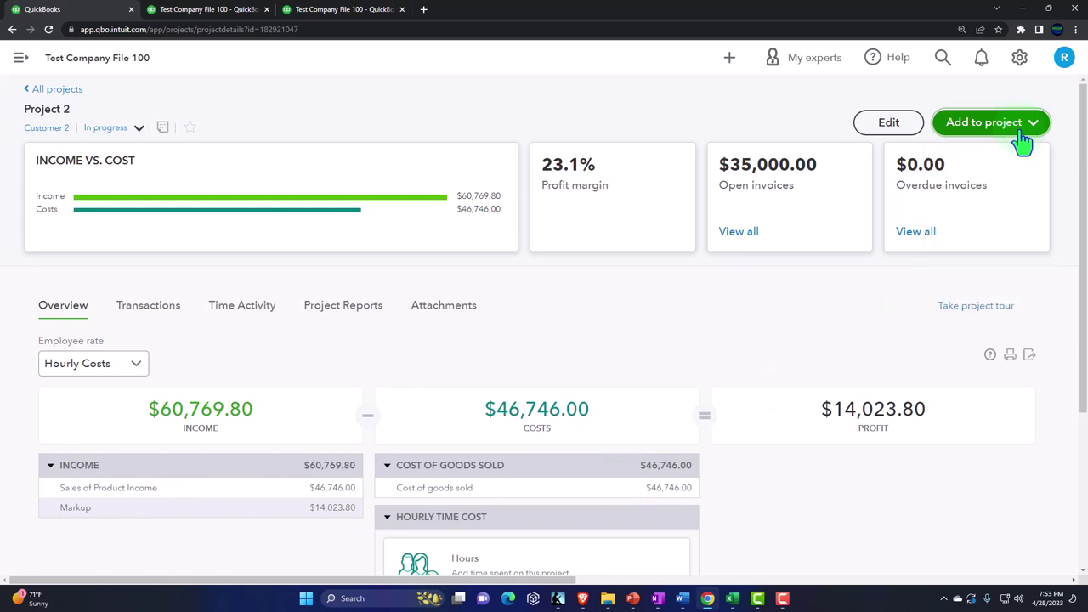
click(19, 60)
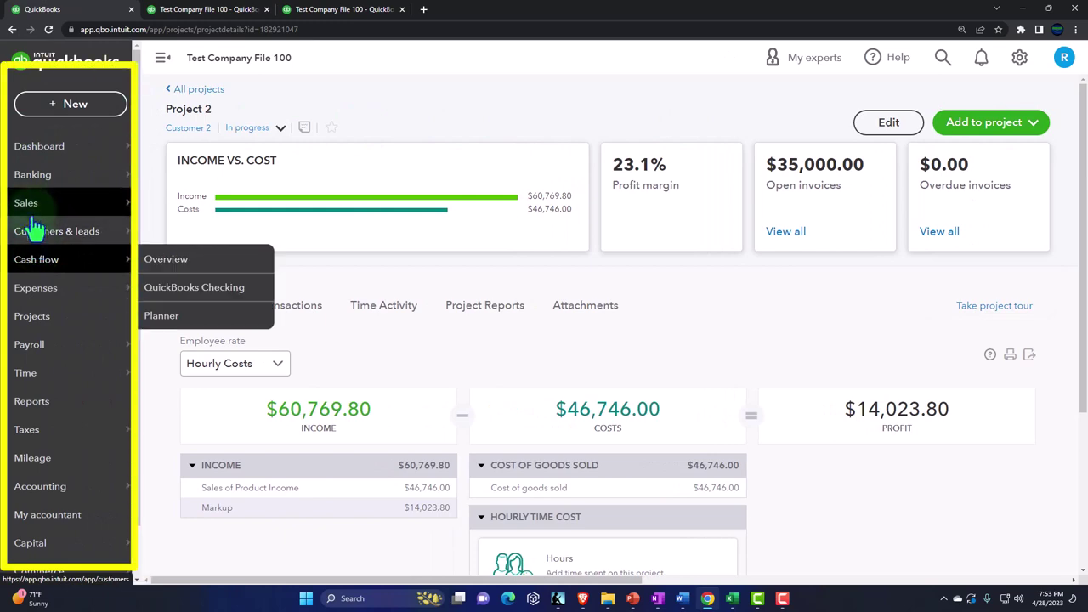
click(29, 219)
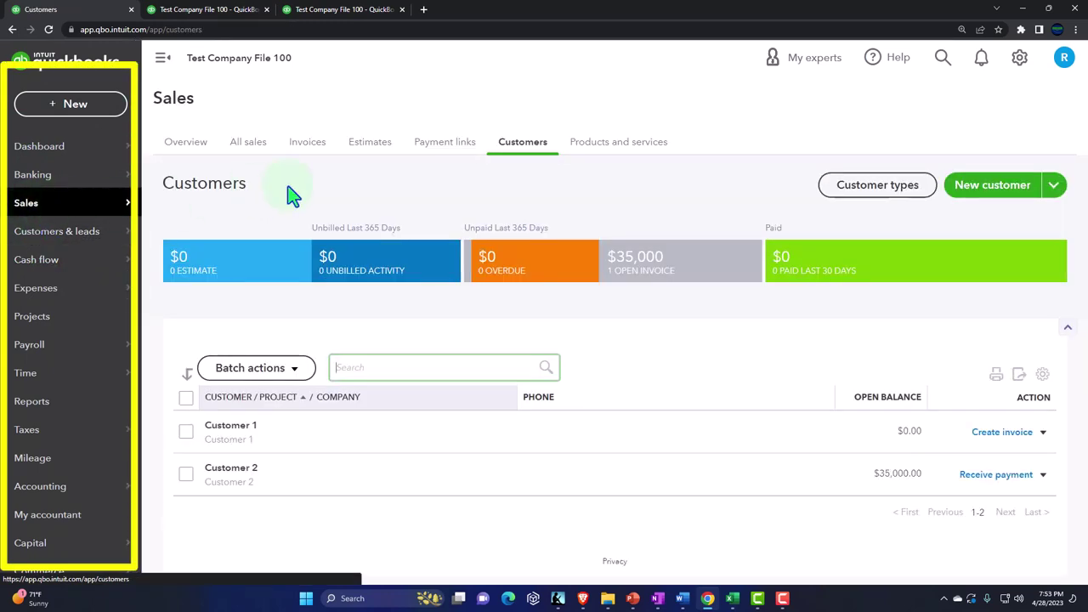
click(228, 470)
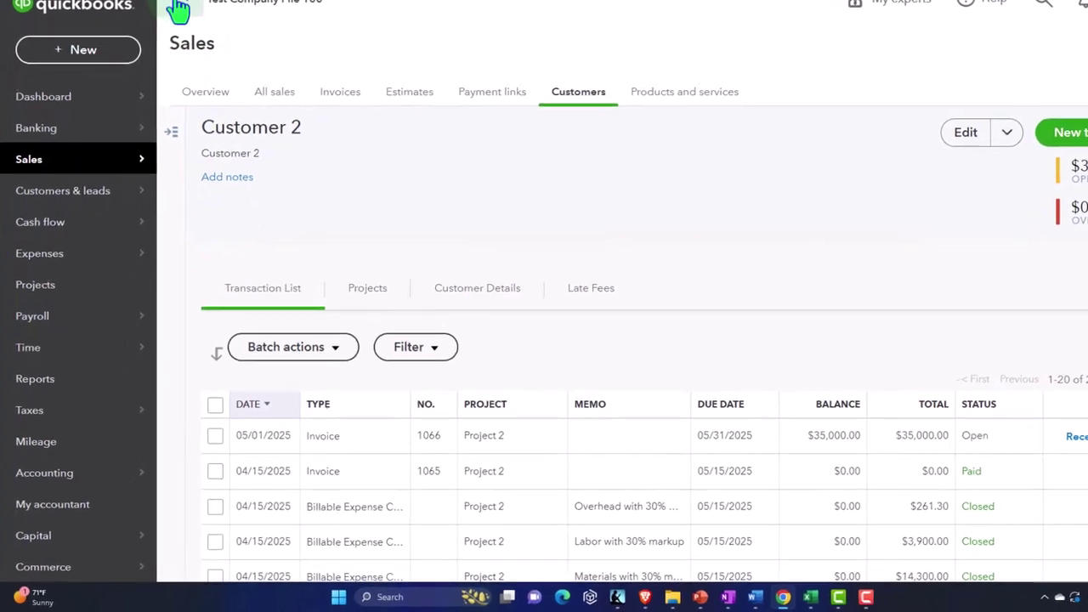
scroll(464, 425, down, 3)
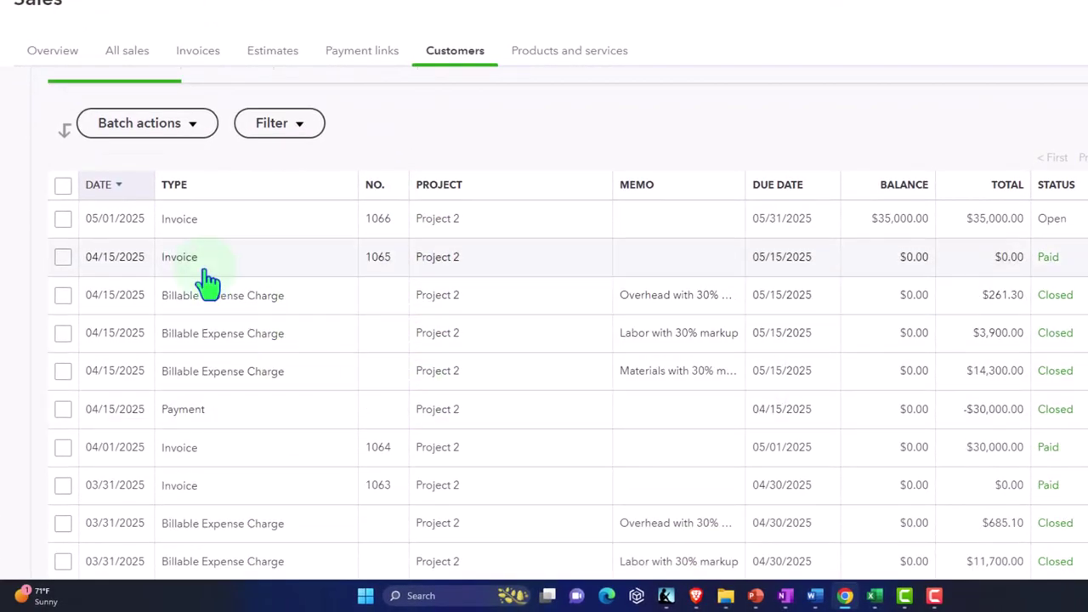
scroll(206, 284, down, 1)
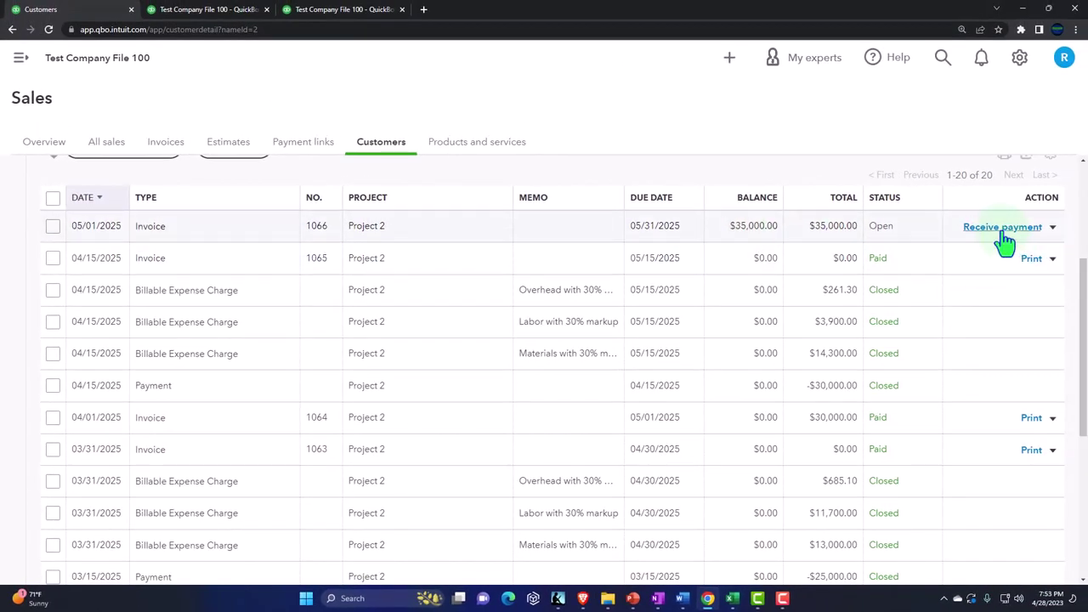
Receive Customer 2's 35,000.00 payment on the open Project 2 invoice, dated 05/15/2025 and deposited to Checking, and save it
click(1002, 227)
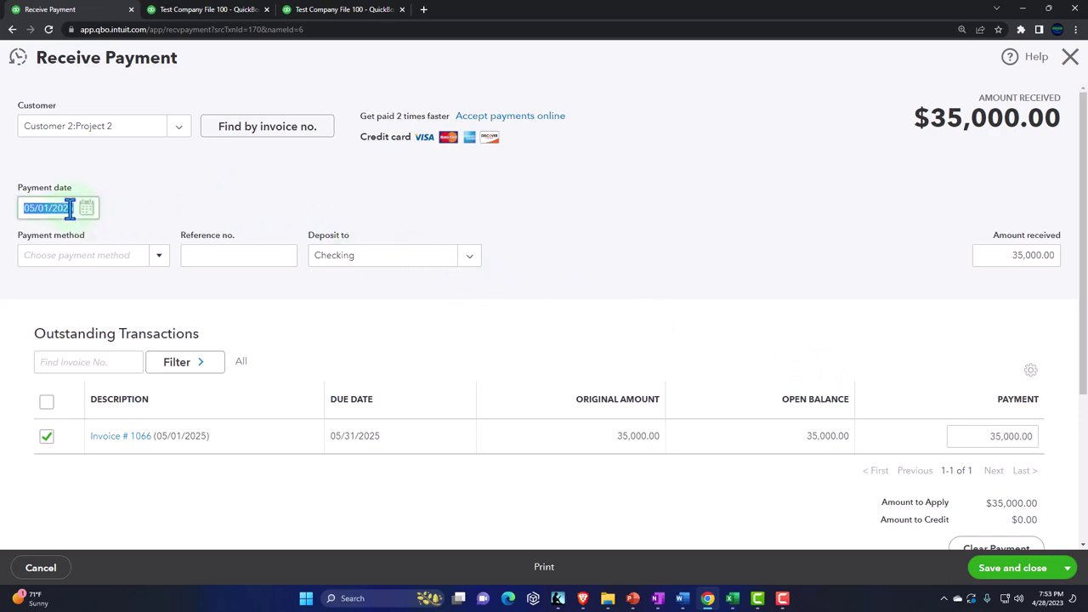
text(4)
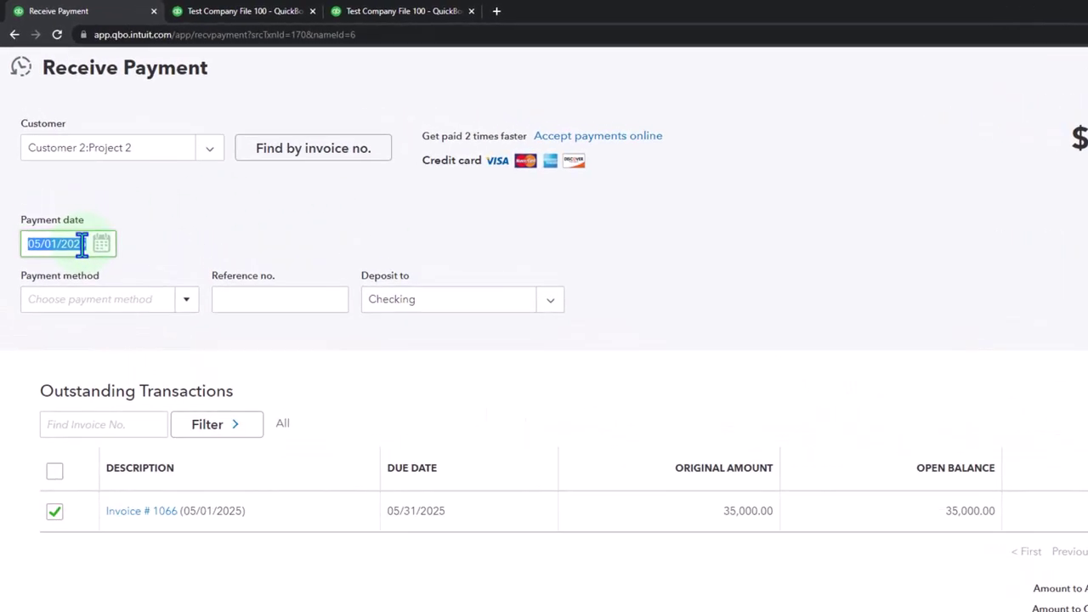
text(7)
key(plus)
key(plus)
key(plus)
key(plus)
key(plus)
key(plus)
key(plus)
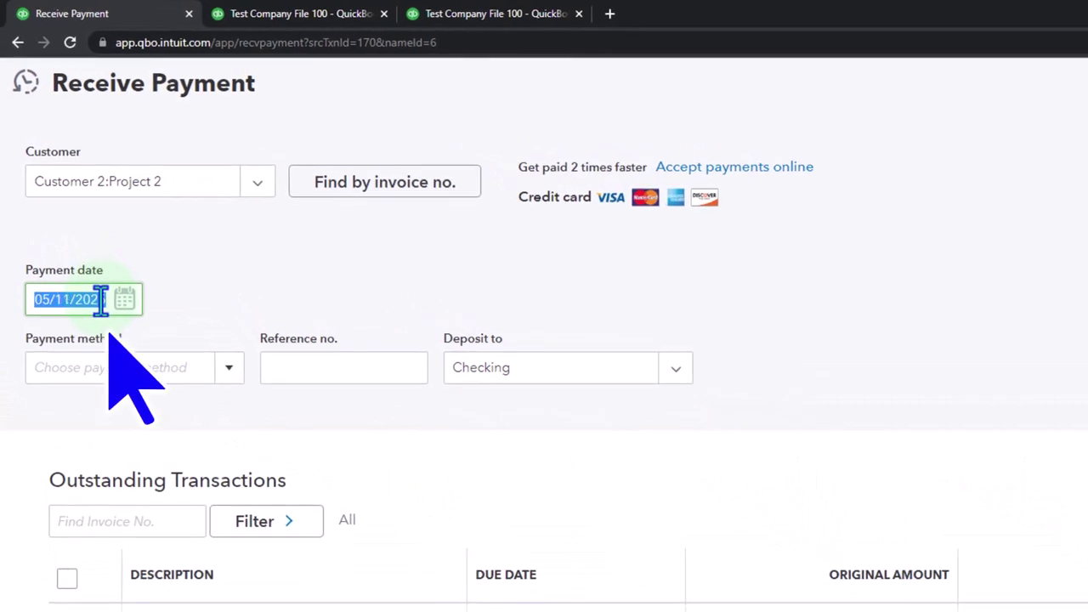
key(plus)
key(Tab)
key(Tab)
key(Tab)
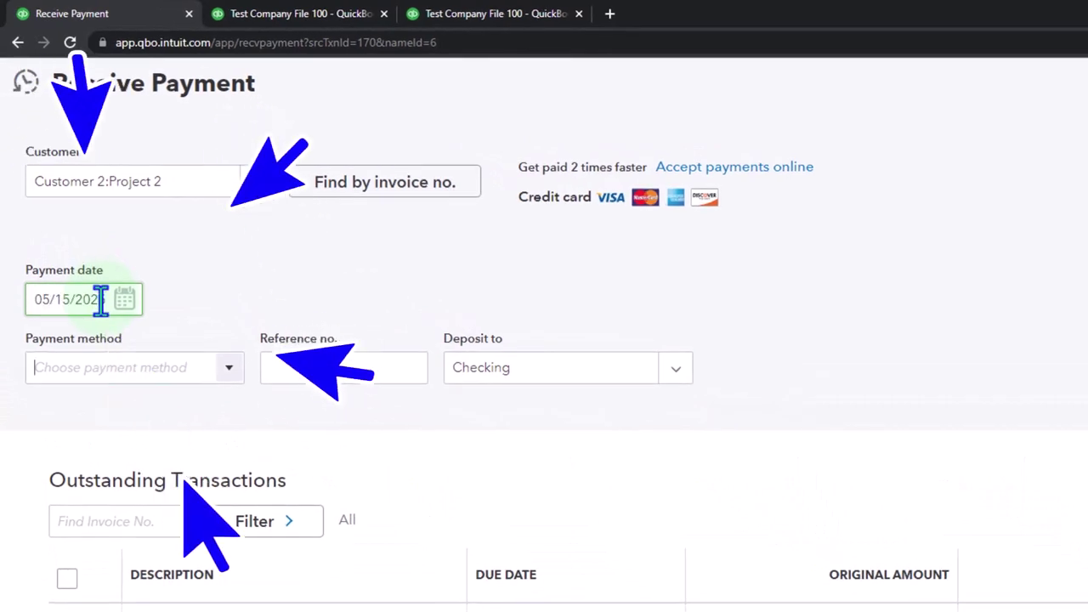
key(Tab)
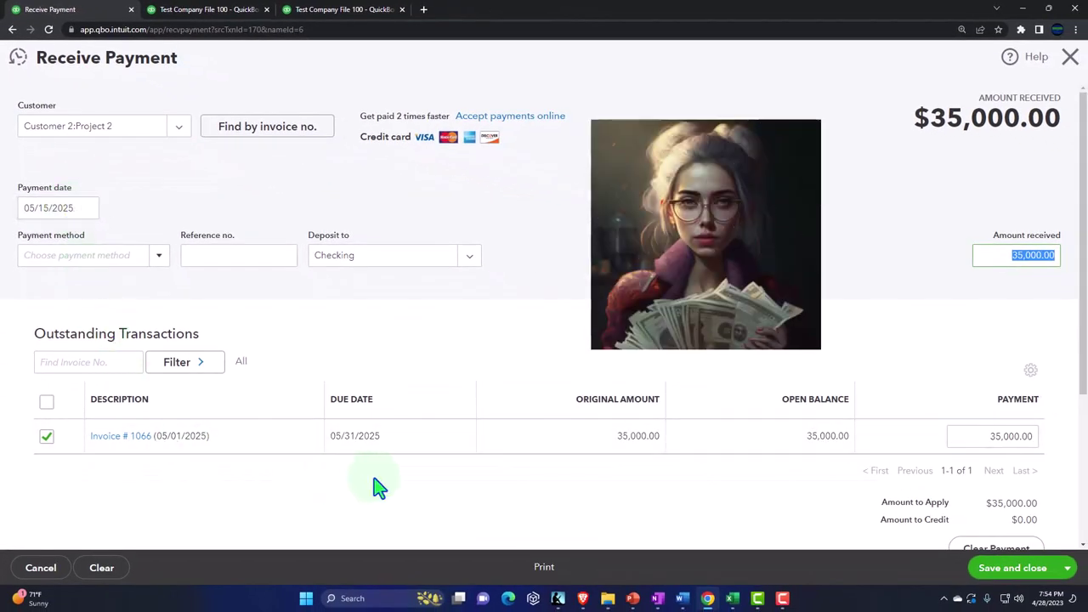
click(1010, 569)
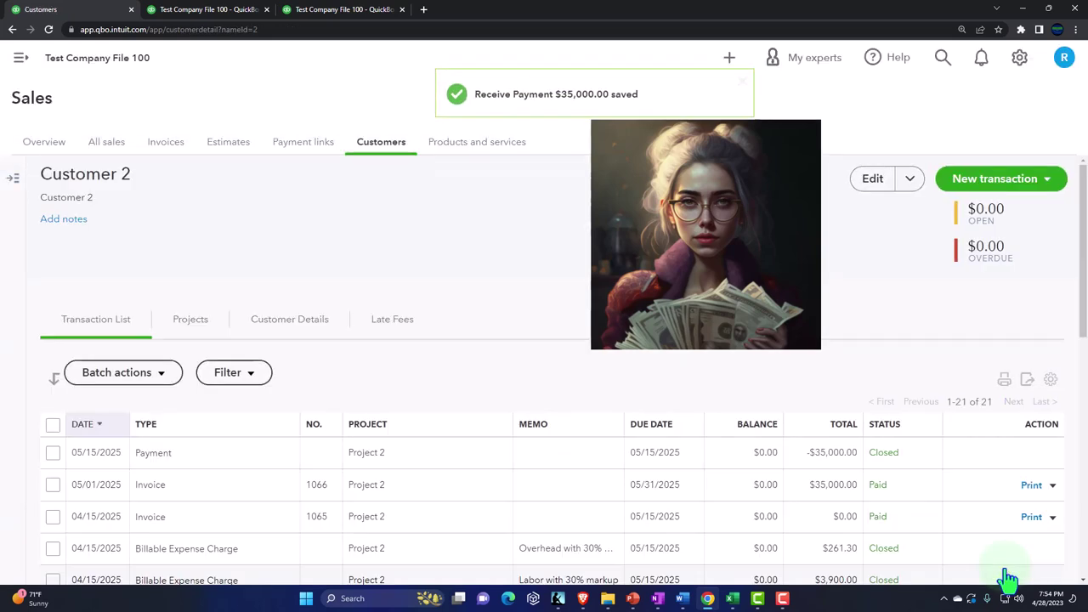
Rerun the Balance Sheet report as of June 30, 2025 and compare its Checking balance with the Excel worksheet's ending trial balance
scroll(819, 539, down, 1)
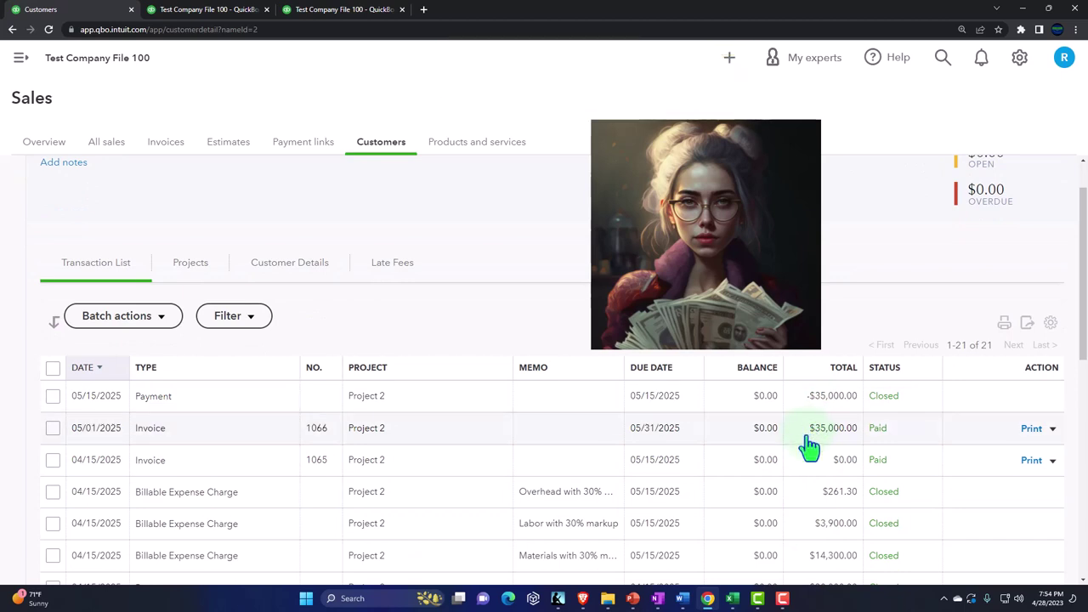
click(230, 10)
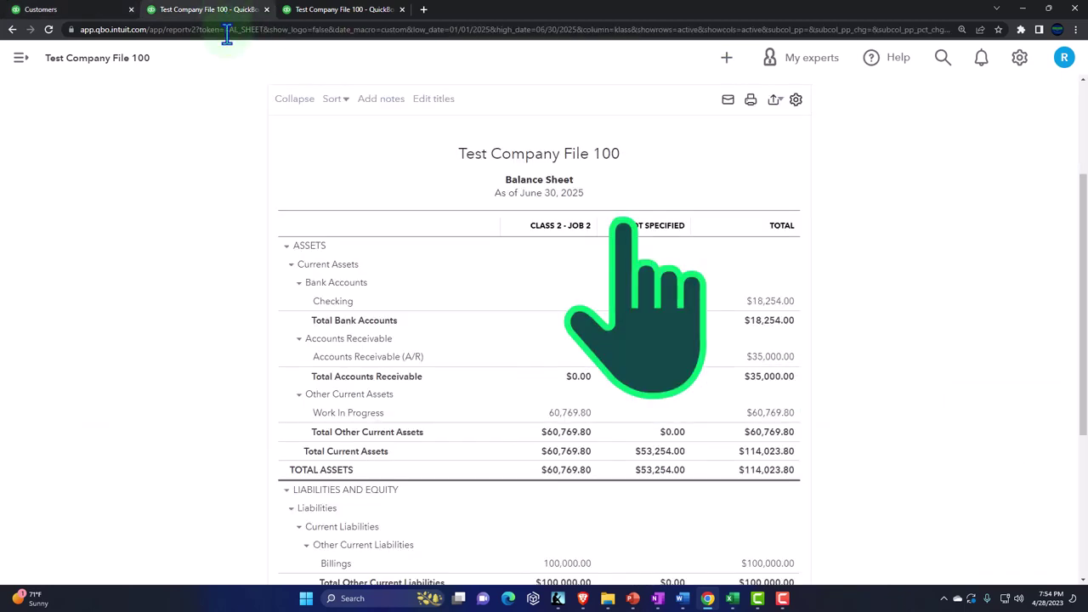
scroll(414, 243, up, 2)
click(636, 215)
scroll(636, 217, down, 2)
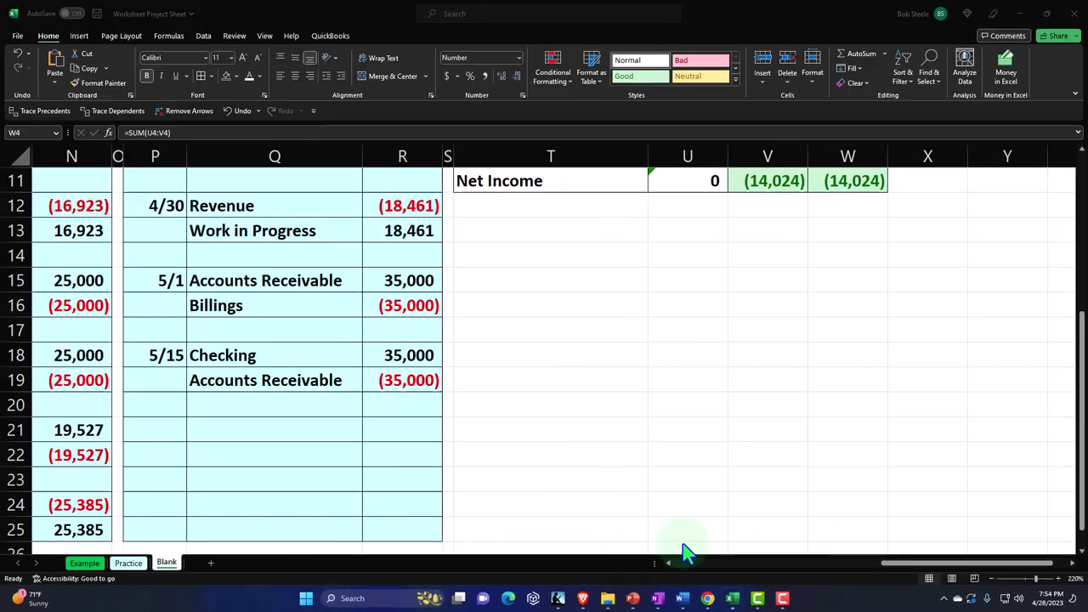
scroll(687, 544, up, 4)
click(838, 232)
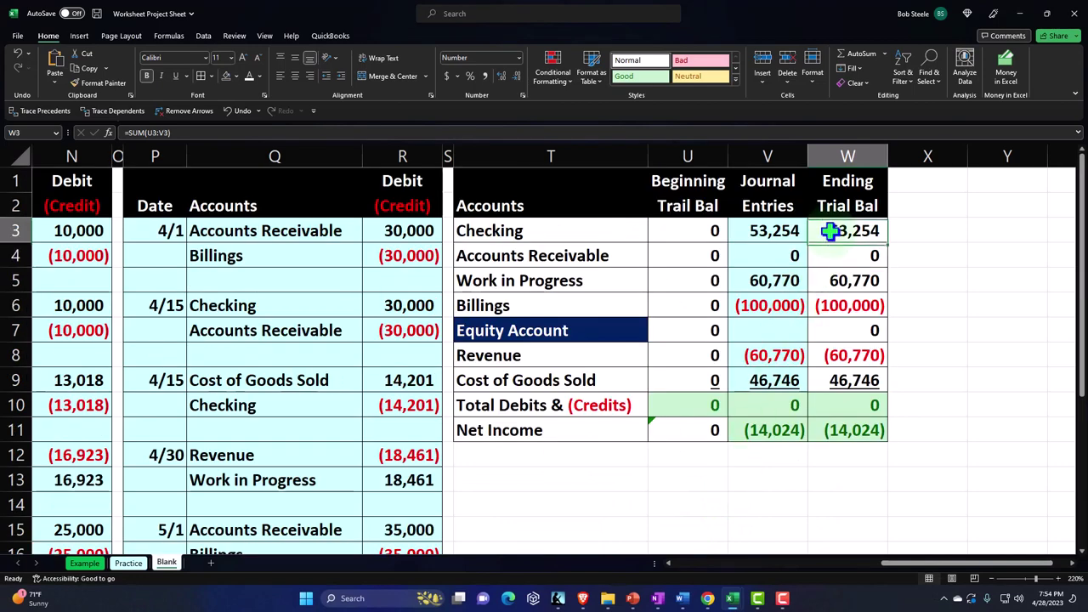
click(1016, 13)
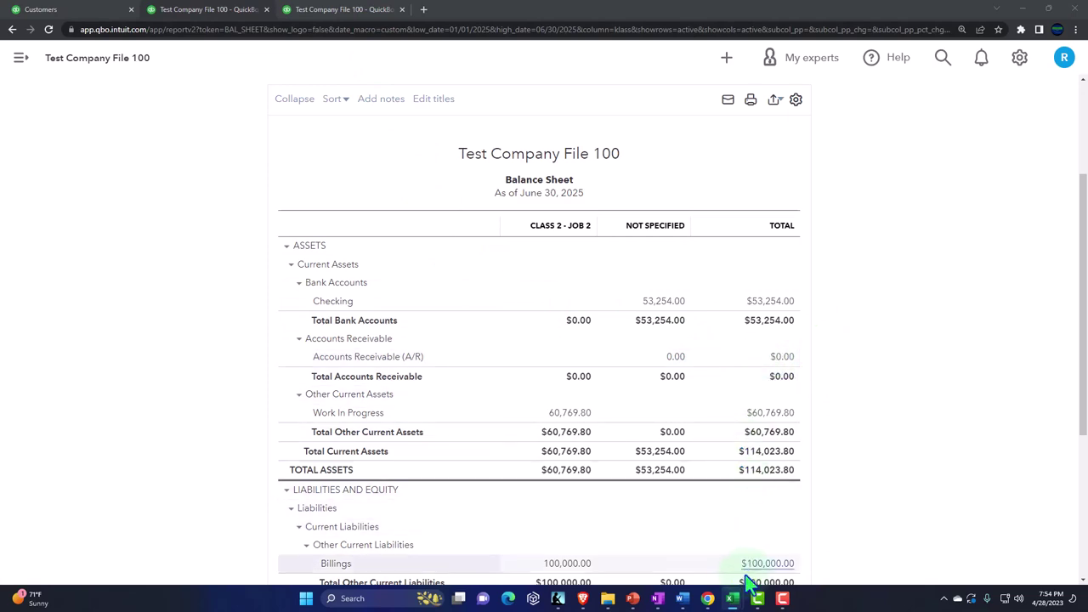
Switch to the Excel worksheet and enter 15,000 as Month 5's Materials cost in the Actual Job Progress table
mouse_move(731, 598)
click(684, 544)
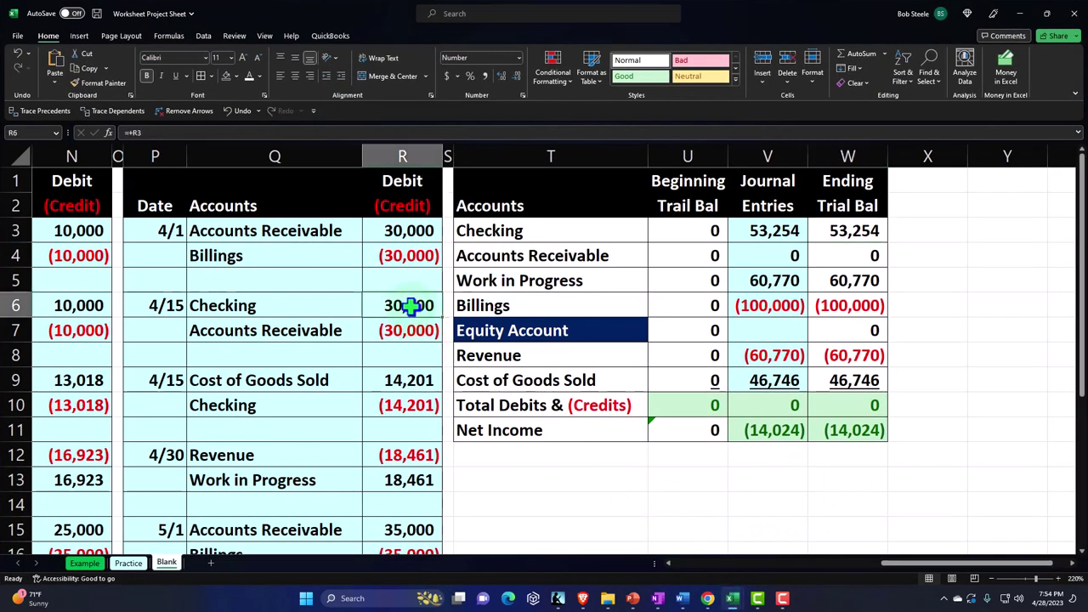
key(Left)
key(Left)
key(Left)
key(Left)
key(Left)
key(Left)
key(Left)
key(Left)
key(Left)
key(Left)
key(Left)
key(Left)
key(Left)
key(Left)
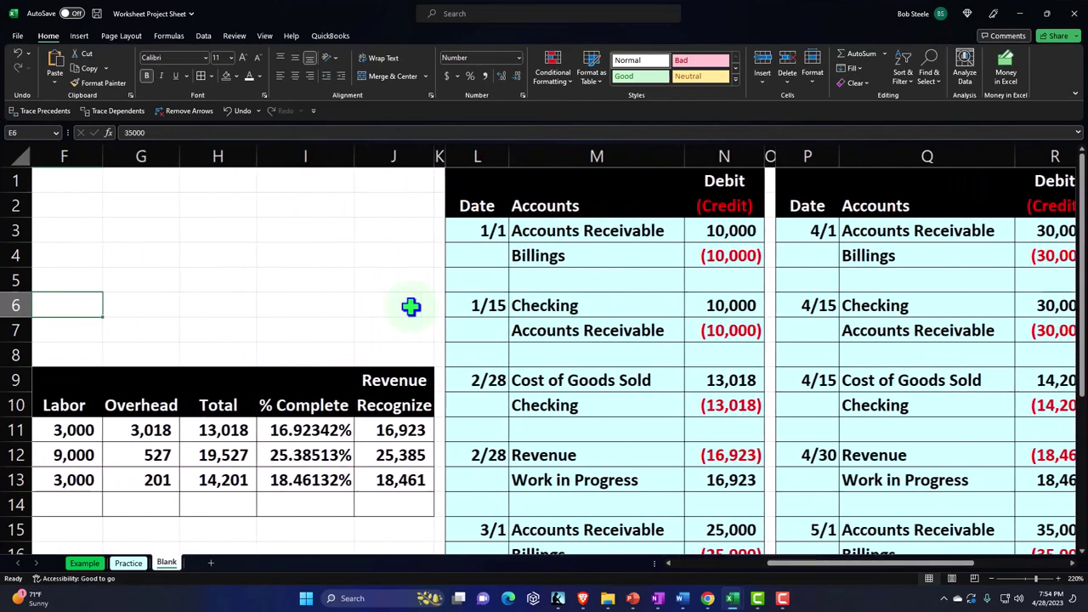
key(Down)
key(Down)
key(Down)
key(Down)
key(Down)
key(Down)
key(Down)
key(Down)
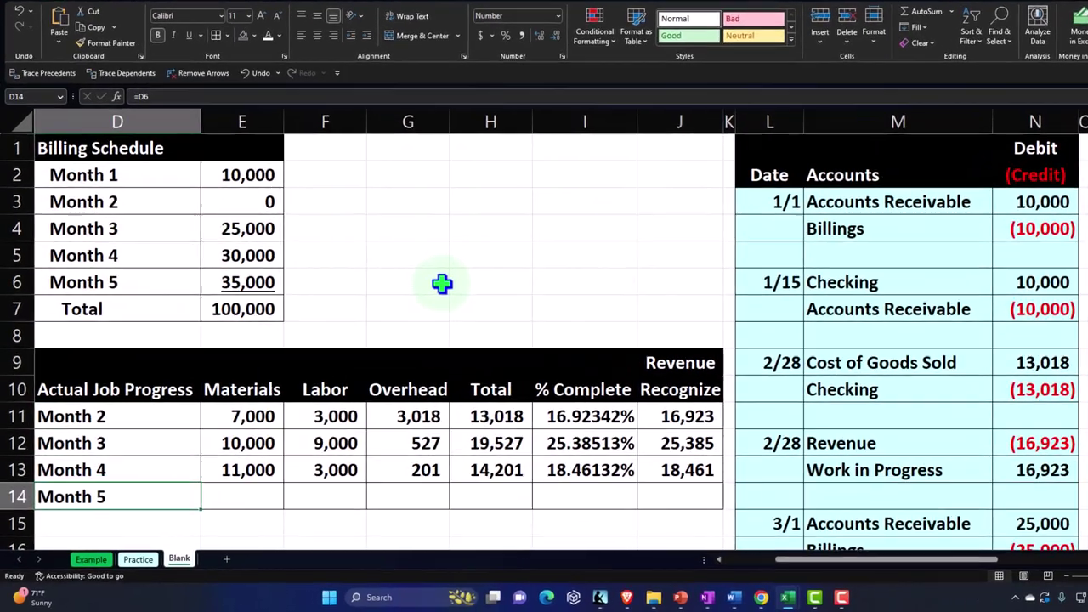
key(Right)
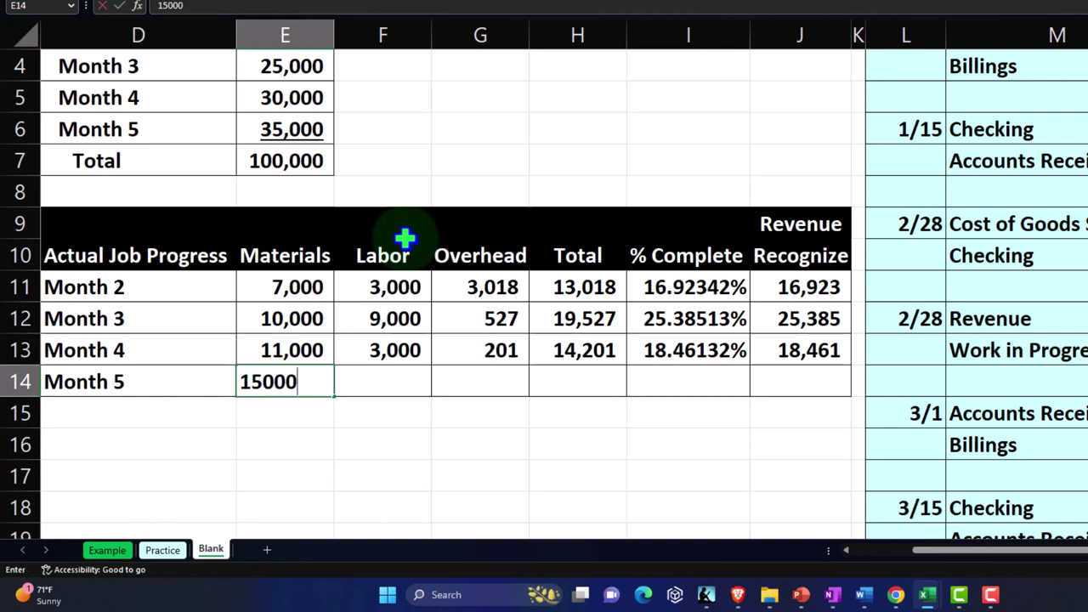
key(Tab)
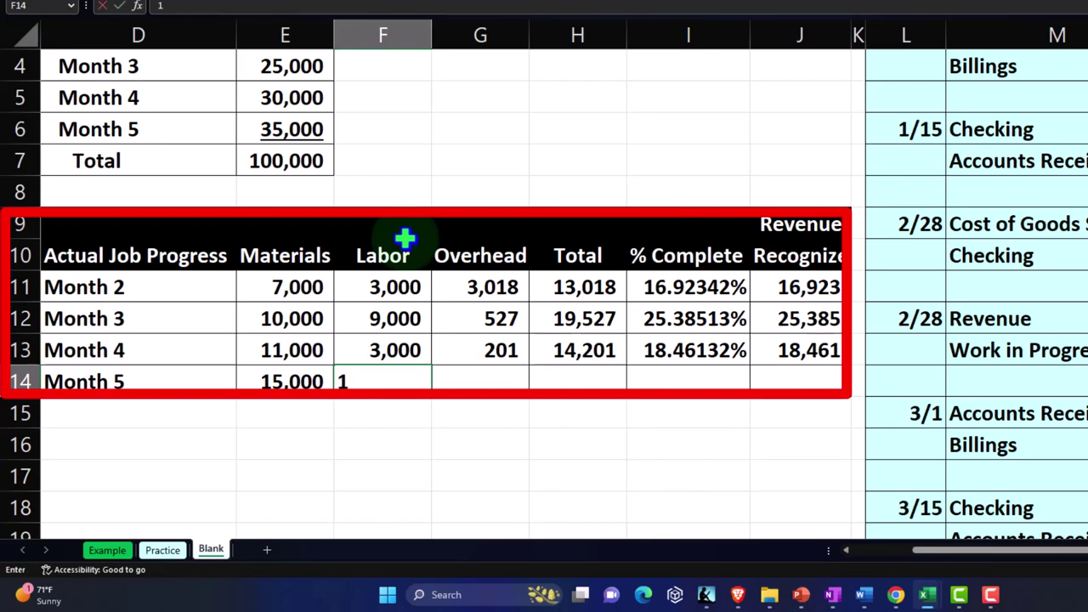
Enter Month 5's Labor cost of 14,000 and Overhead of 1,178 in the Actual Job Progress table
text(000)
key(Tab)
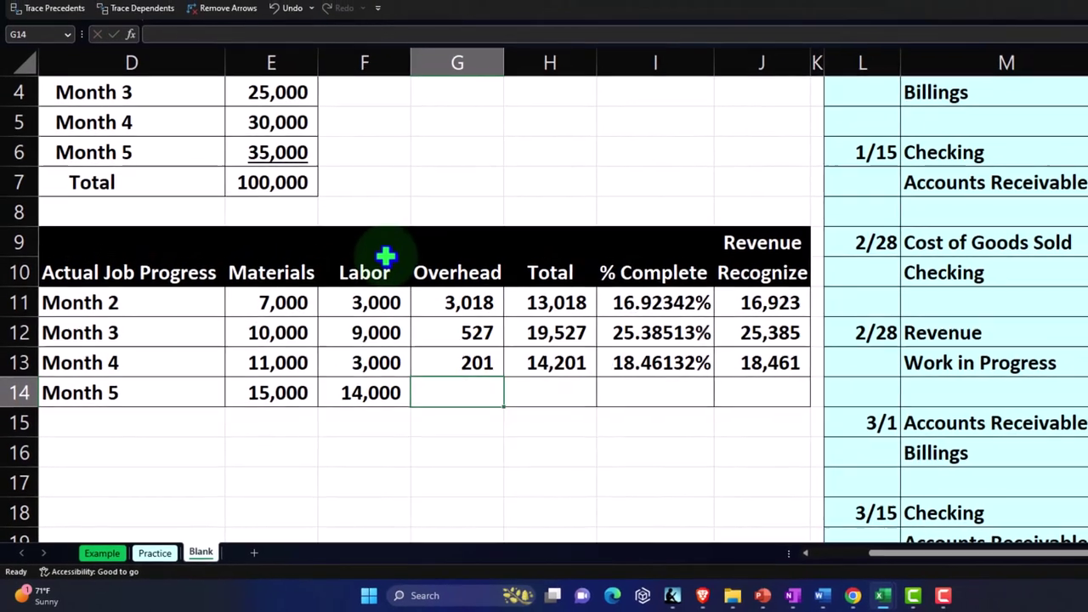
text(1178)
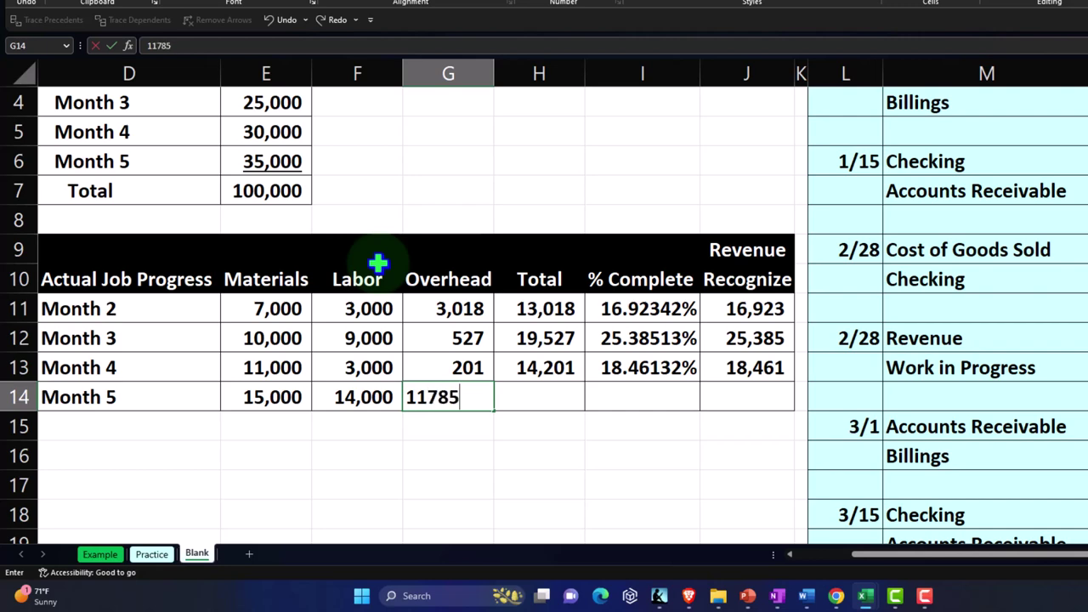
key(Tab)
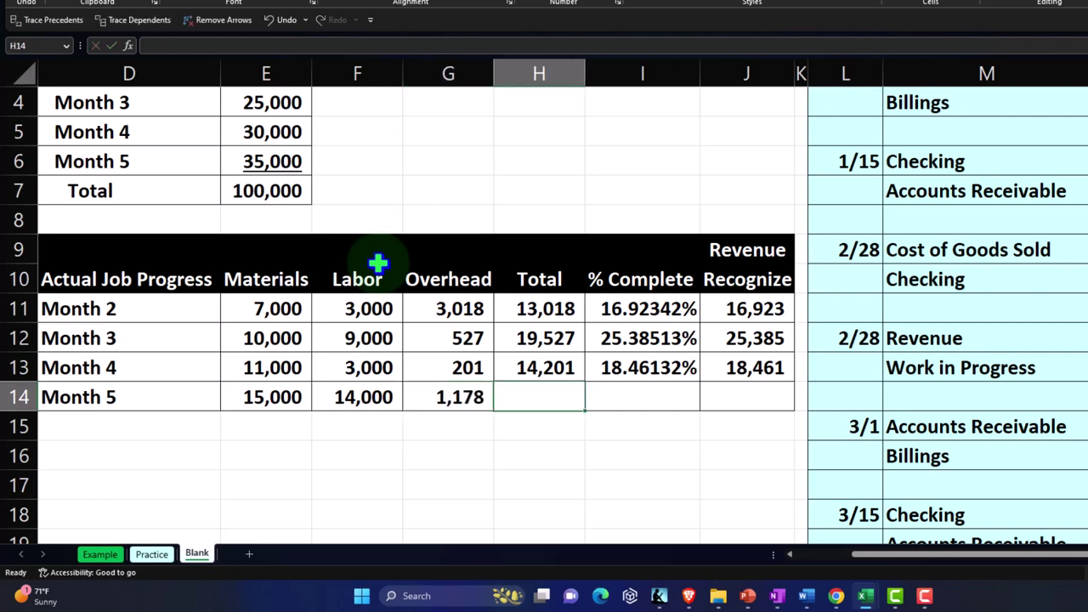
Total Month 5's Materials, Labor and Overhead with the formula =SUM(E14:G14)
text(=sum()
key(Left)
key(shift+Left)
key(shift+Left)
key(Return)
key(Right)
key(Right)
key(Right)
key(Up)
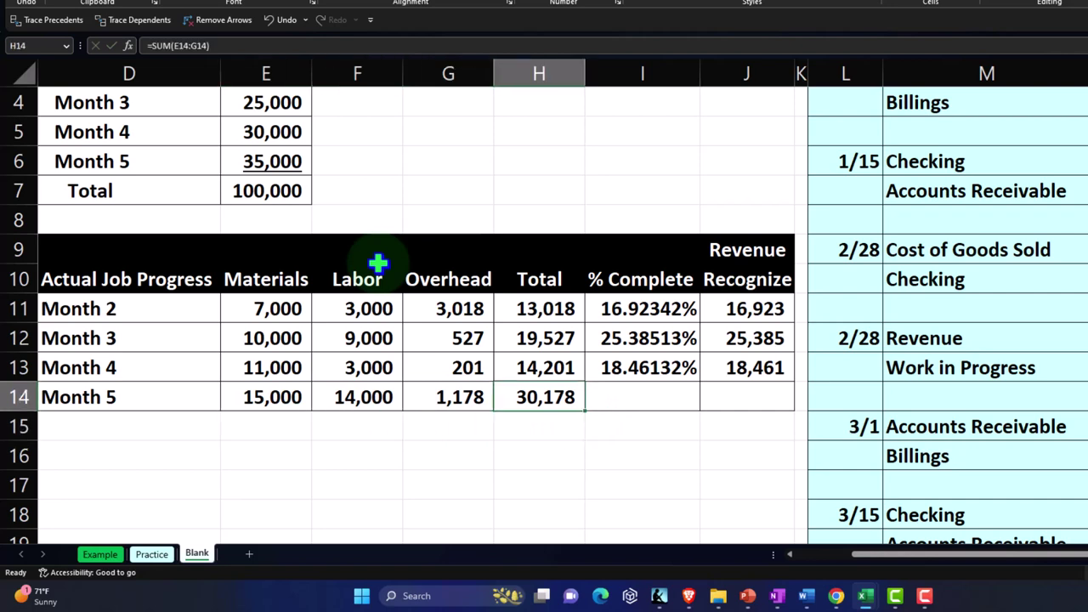
Label the row below Month 5 in the Actual Job Progress table as Total
key(Right)
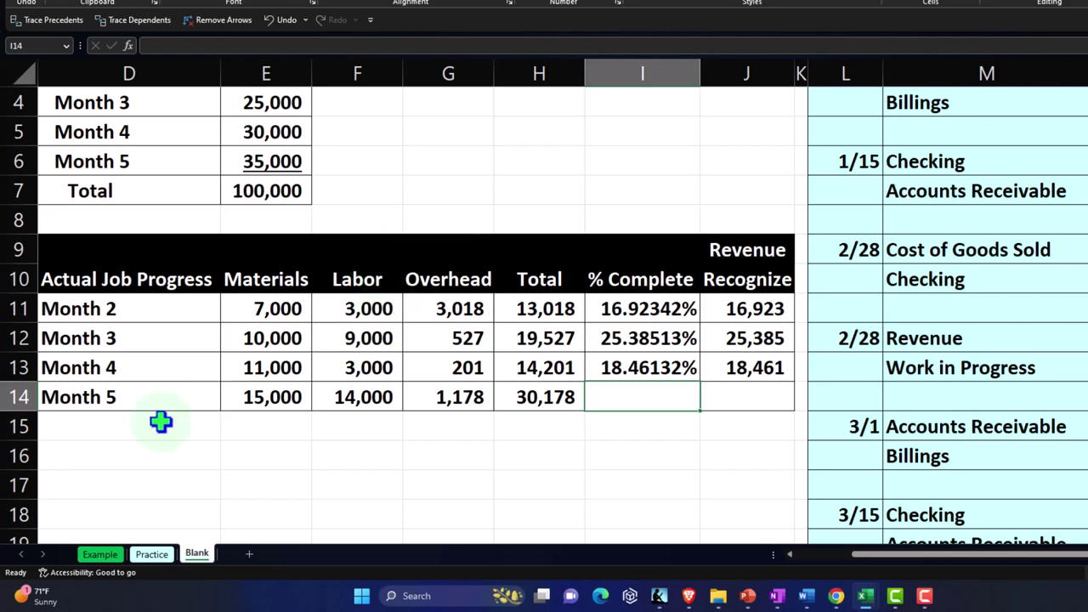
click(94, 430)
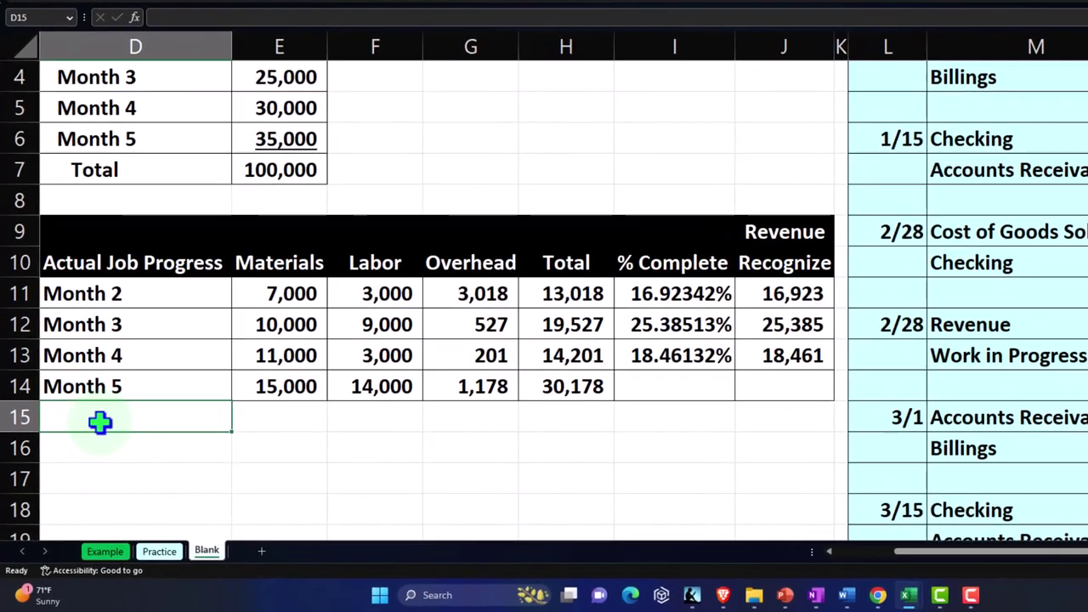
text(Tot)
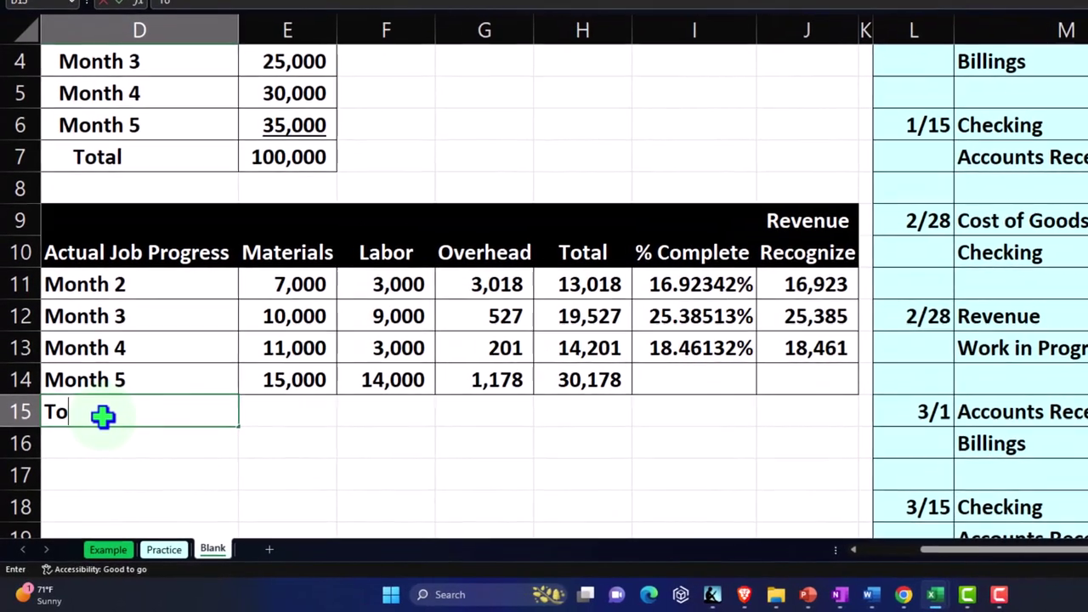
text(al)
key(Tab)
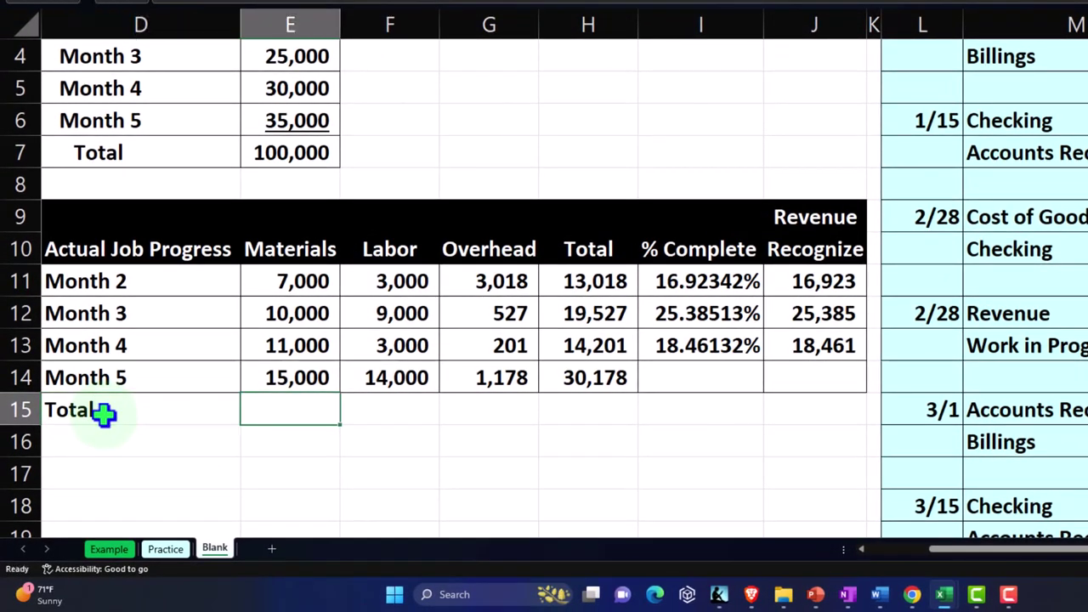
Total the Materials column with =SUM(E11:E14) and copy the formula across Labor, Overhead and Total
text(=sum()
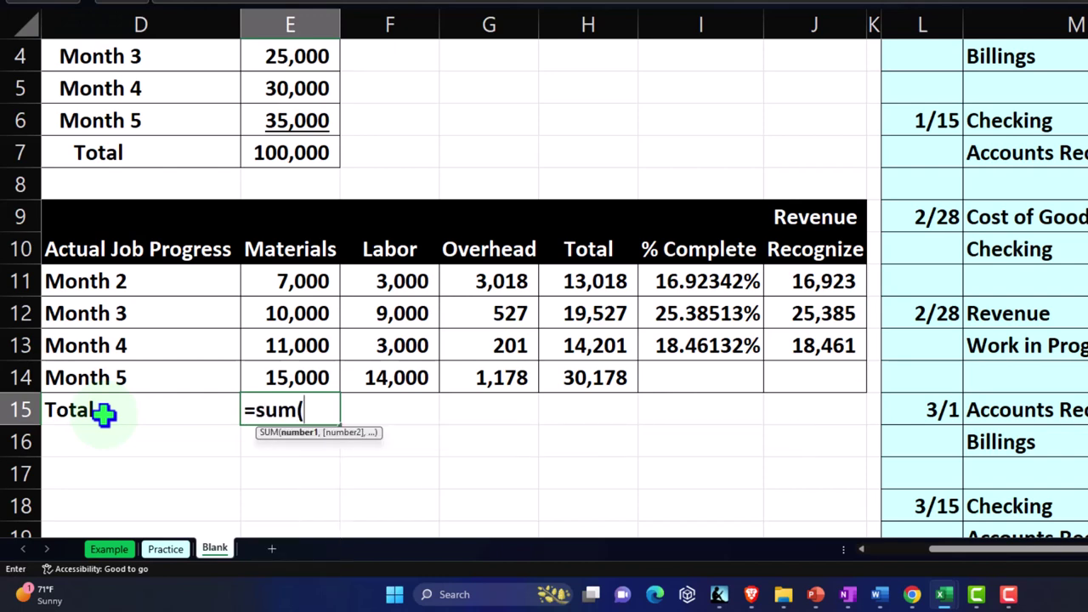
key(Up)
key(shift+Up)
key(shift+Up)
key(shift+Up)
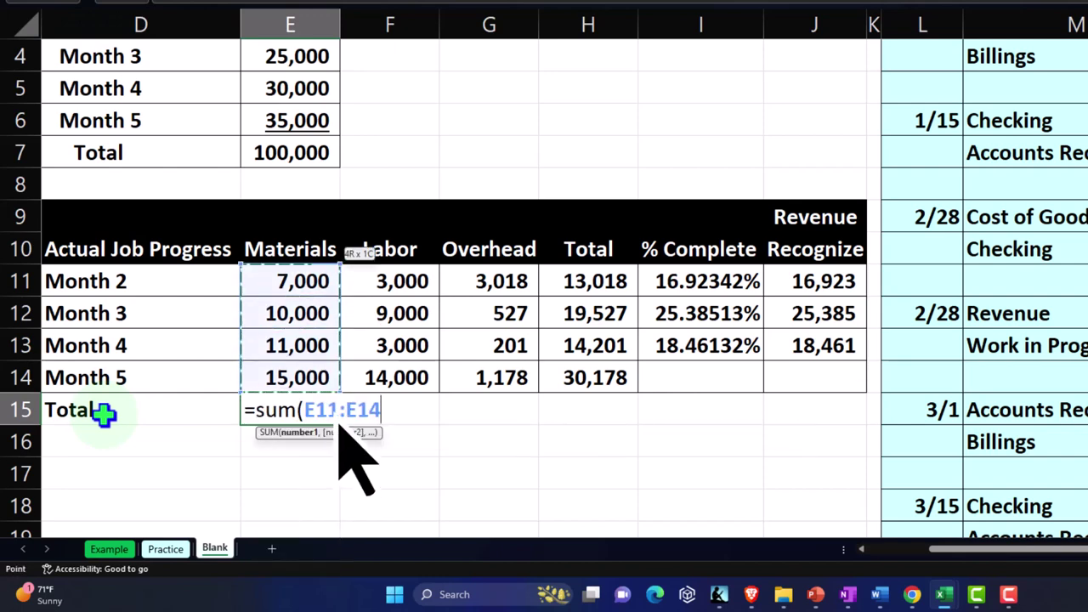
key(Return)
click(310, 414)
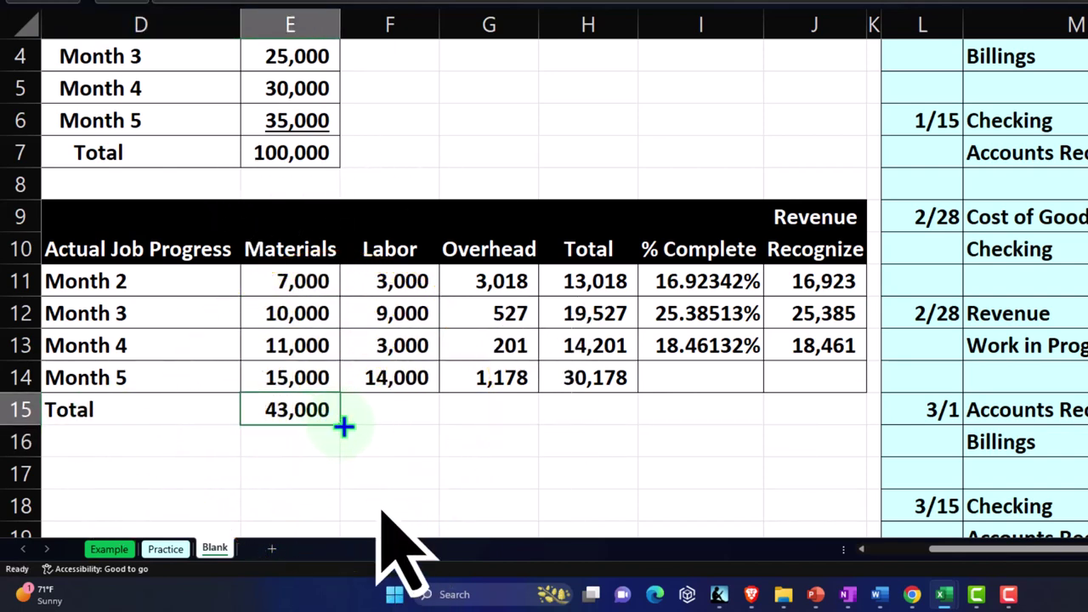
drag(344, 427, 592, 421)
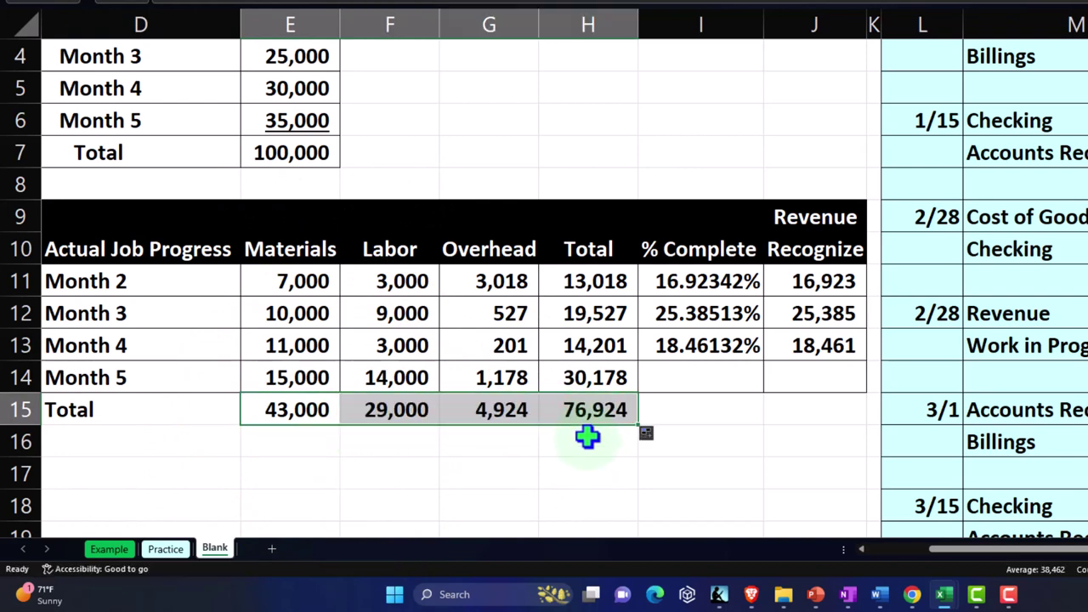
Compare the job's total actual cost in H15 with the estimated Total cost in B5
click(588, 420)
key(Left)
key(Left)
key(Left)
key(Left)
key(Left)
key(Left)
key(Left)
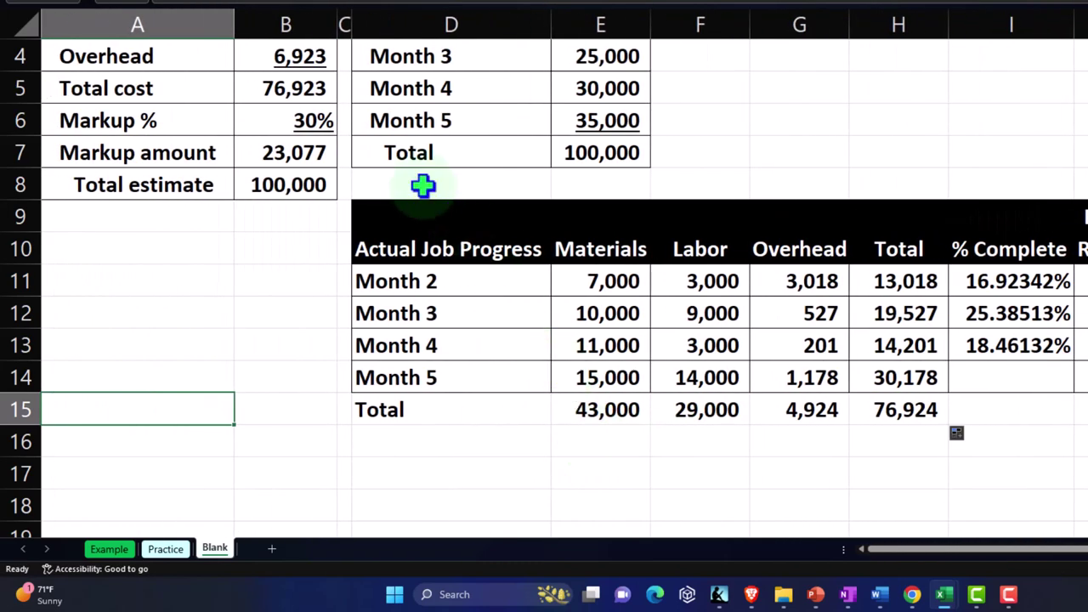
click(296, 91)
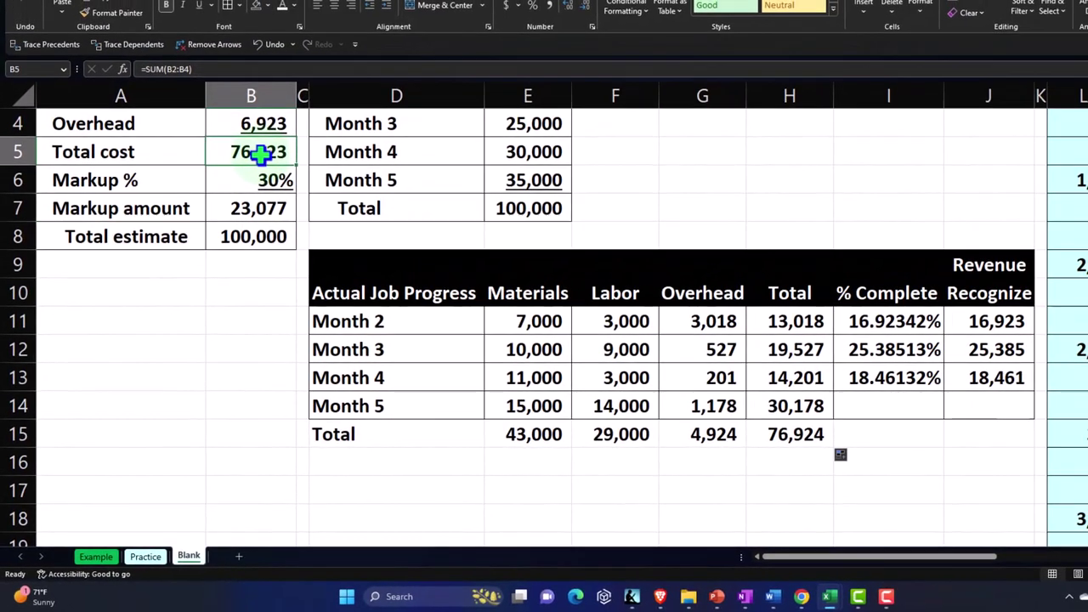
key(Down)
key(Down)
key(Down)
key(Down)
key(Down)
key(Down)
key(Down)
key(Down)
key(Down)
key(Down)
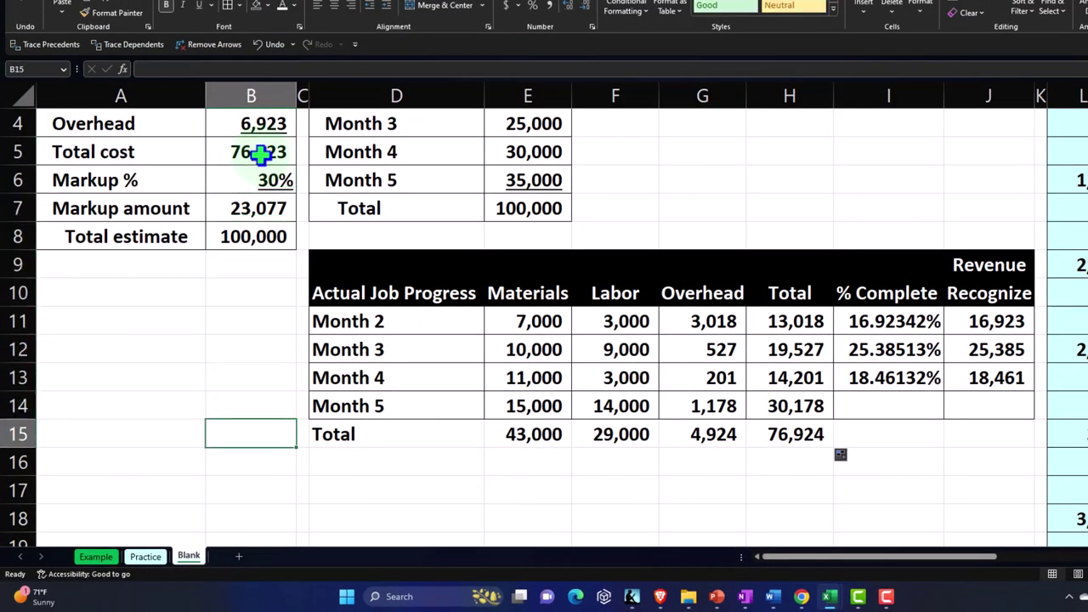
key(Right)
key(Right)
key(Right)
key(Right)
key(Right)
key(Right)
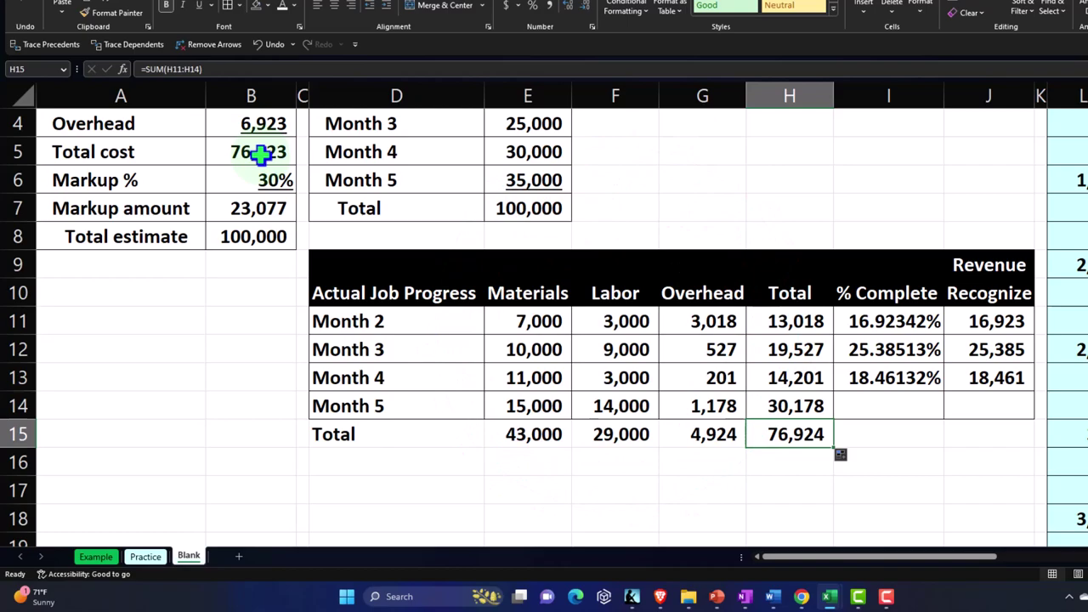
Date a new journal entry 5/15 in cell P21, below the 5/15 Checking and Accounts Receivable entry
key(Right)
key(Right)
key(Right)
key(Right)
key(Right)
key(Right)
key(Right)
key(Right)
key(Right)
key(Right)
key(Right)
key(Right)
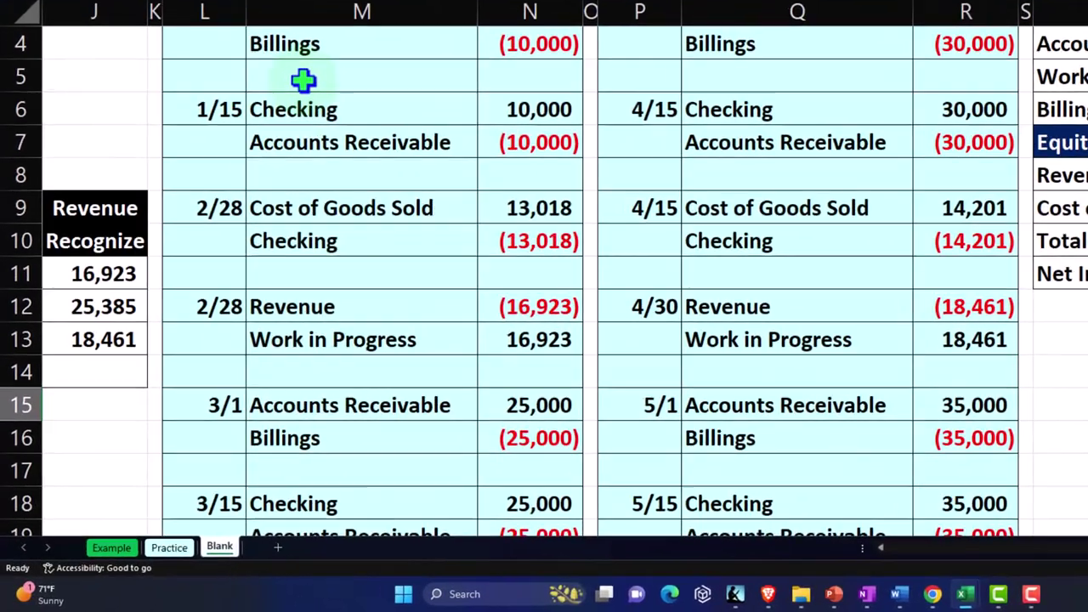
key(Down)
key(Down)
key(Down)
key(Down)
key(Down)
key(Down)
key(Down)
key(Down)
key(Down)
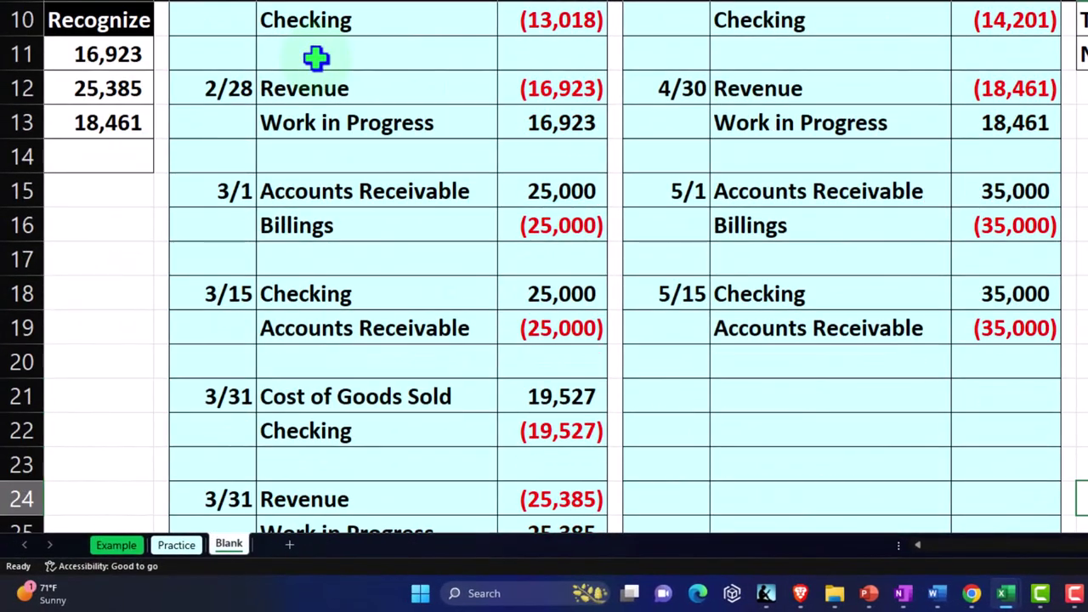
key(Left)
key(Left)
key(Left)
key(Left)
key(Up)
key(Up)
key(Up)
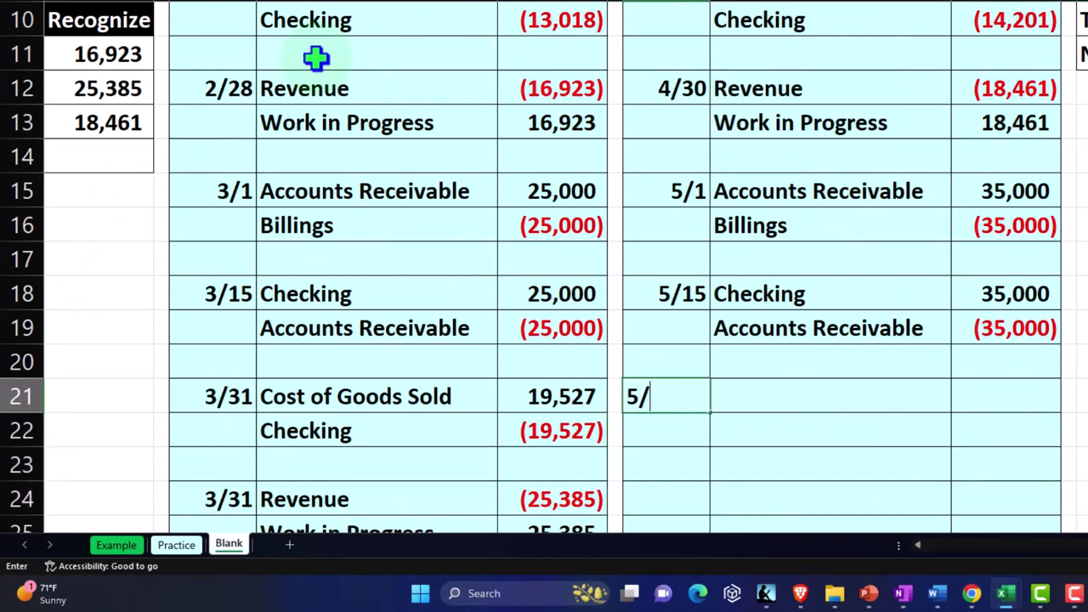
text(5/15)
key(Return)
Set the new 5/15 entry's first account to Cost of Goods Sold by referencing its name in the trial balance
key(Right)
key(Up)
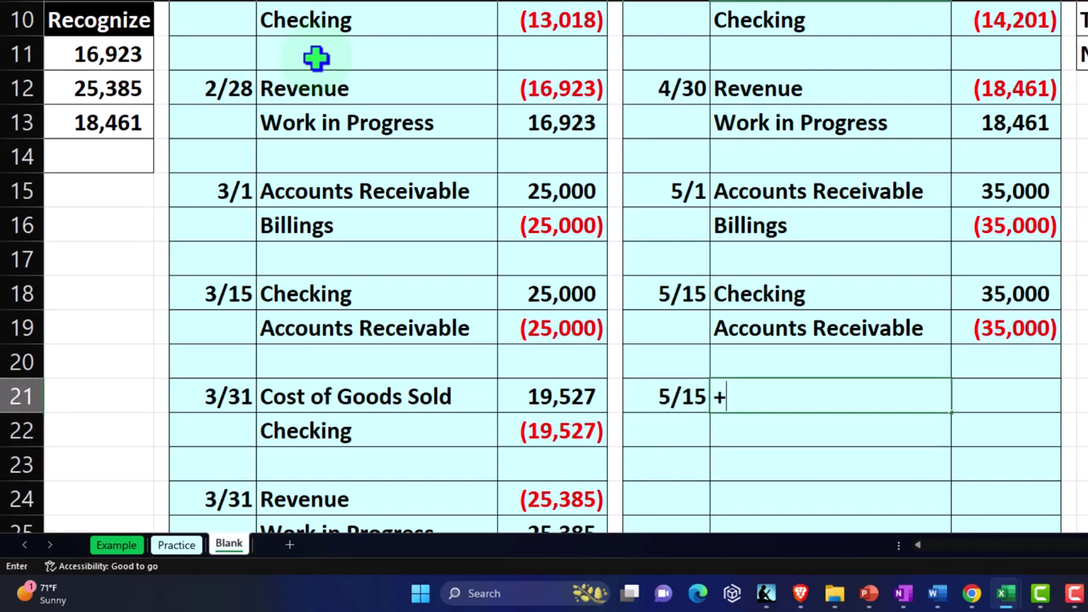
text(+)
key(Up)
key(Up)
key(Up)
key(Up)
key(Up)
key(Up)
key(Up)
key(Up)
key(Up)
key(Up)
key(Up)
key(Up)
key(Up)
key(Up)
key(Up)
key(Up)
key(Up)
key(Up)
key(Up)
key(Down)
key(Down)
key(Down)
key(Down)
key(Down)
key(Down)
key(Down)
key(Return)
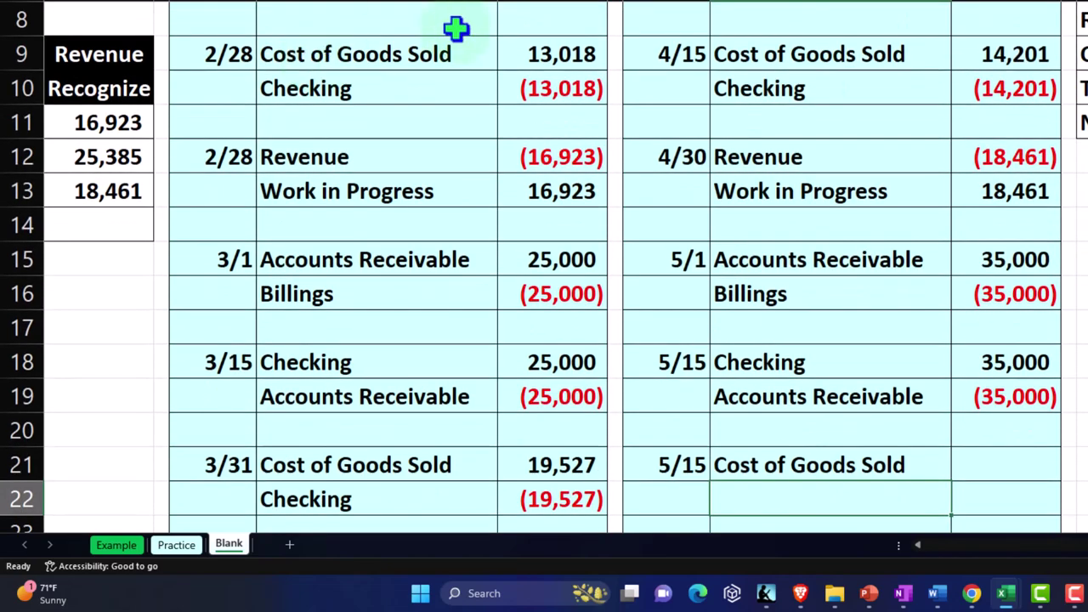
Set the new 5/15 entry's second account in Q22 to Checking by referencing its name in the trial balance
text(+)
key(Right)
key(Right)
key(Right)
key(Up)
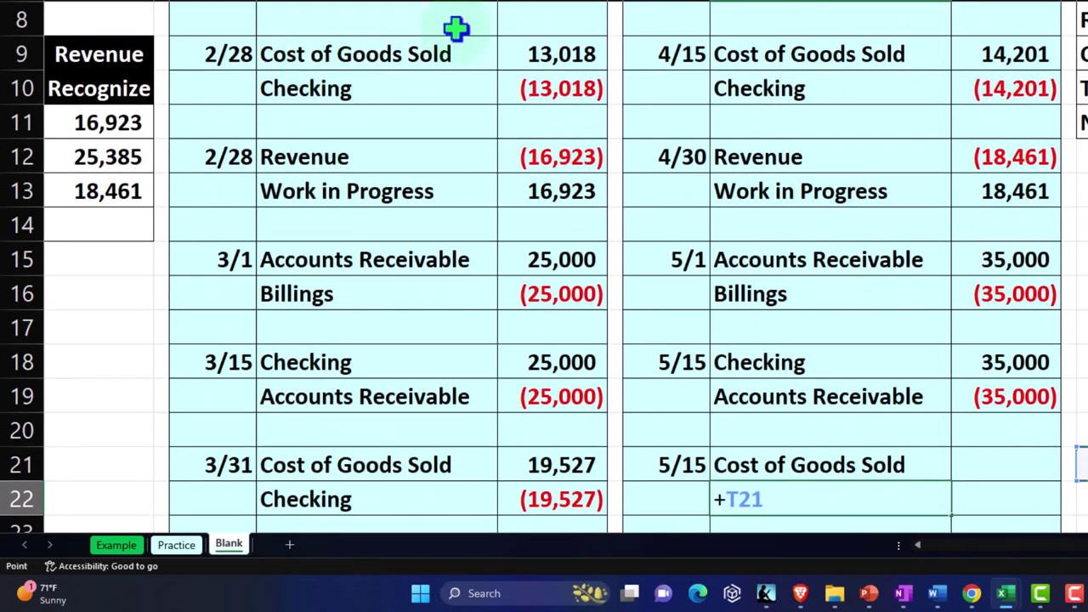
key(Up)
key(Up)
key(Up)
key(Up)
key(Up)
key(Up)
key(Up)
key(Up)
key(Up)
key(Up)
key(Up)
key(Up)
key(Up)
key(Up)
key(Up)
key(Up)
key(Up)
key(Up)
key(Up)
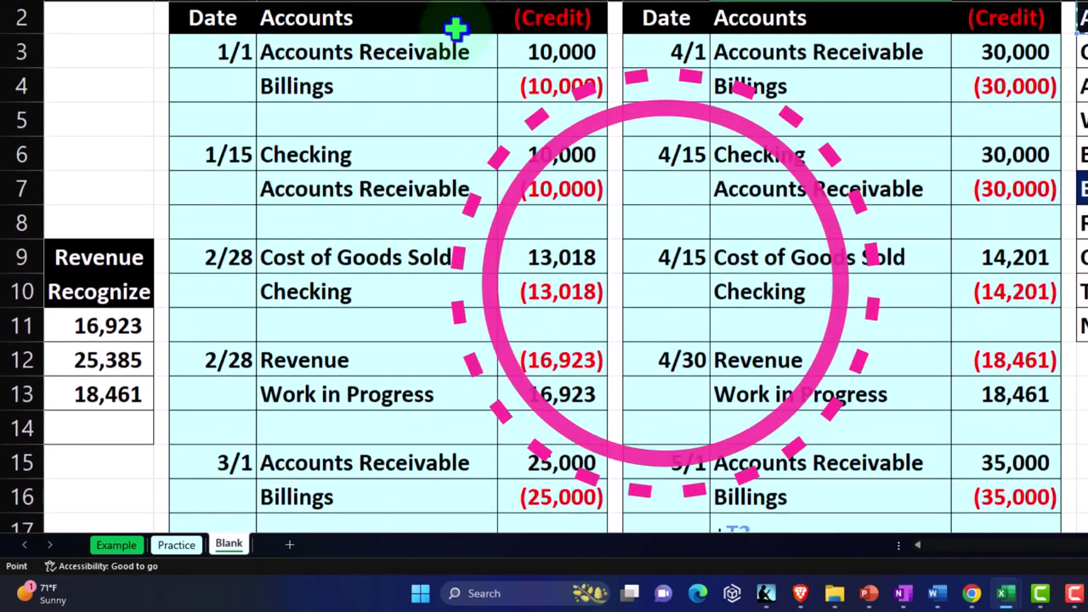
key(Escape)
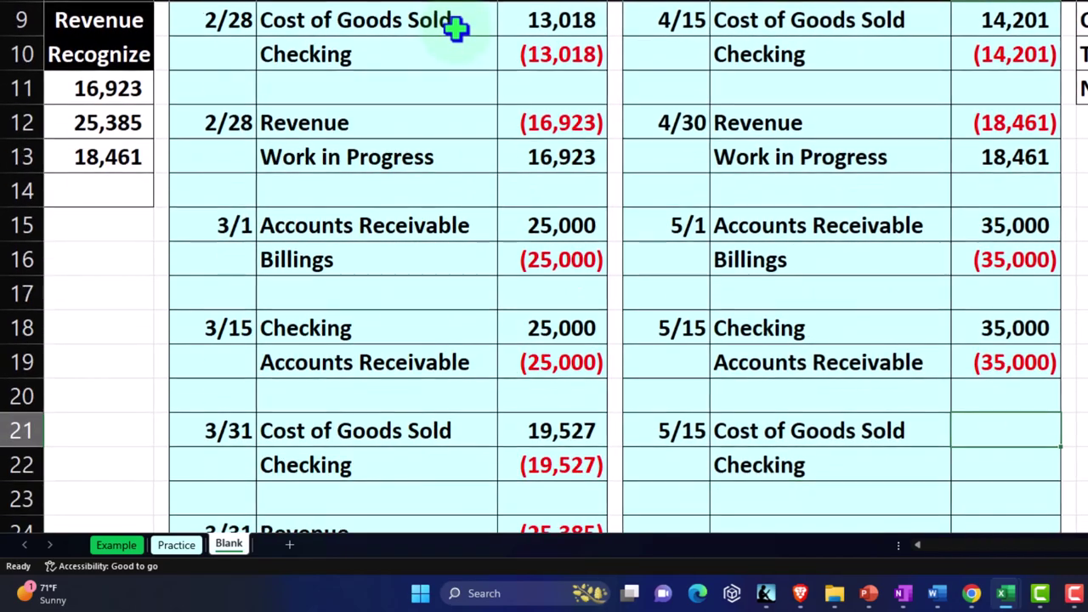
Enter the new 5/15 entry's amounts, linking Cost of Goods Sold to Month 5's Total with +H14 and crediting Checking (30,178)
text(+)
key(Left)
key(Left)
key(Left)
key(Left)
key(Left)
key(Left)
key(Left)
key(Left)
key(Left)
key(Left)
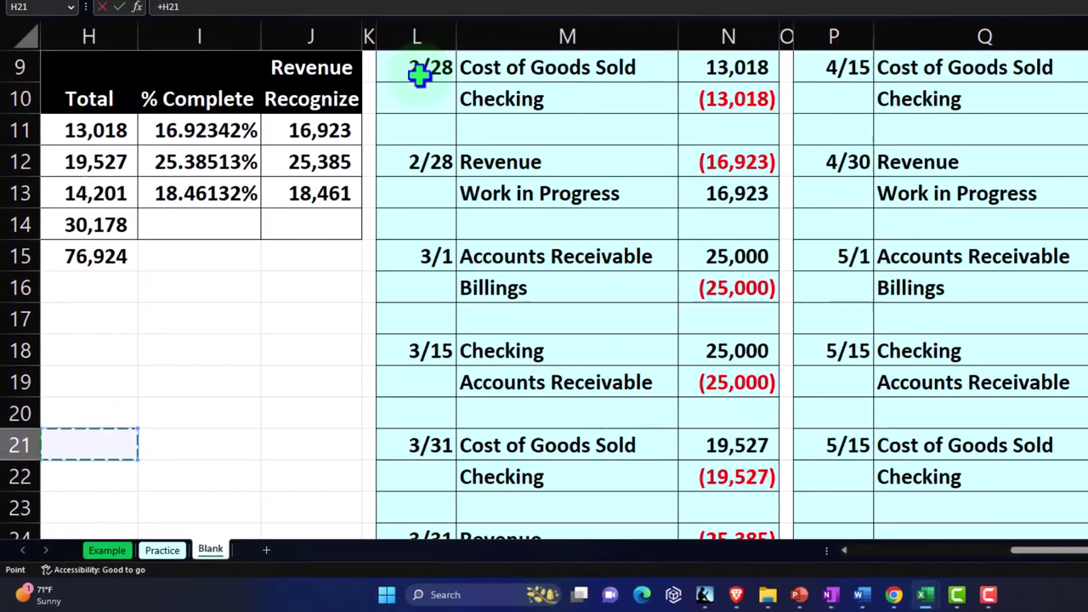
key(Up)
key(Up)
key(Up)
key(Up)
key(Up)
key(Up)
key(Left)
key(Left)
key(Right)
key(Up)
key(Left)
key(Left)
key(Right)
key(Right)
key(Right)
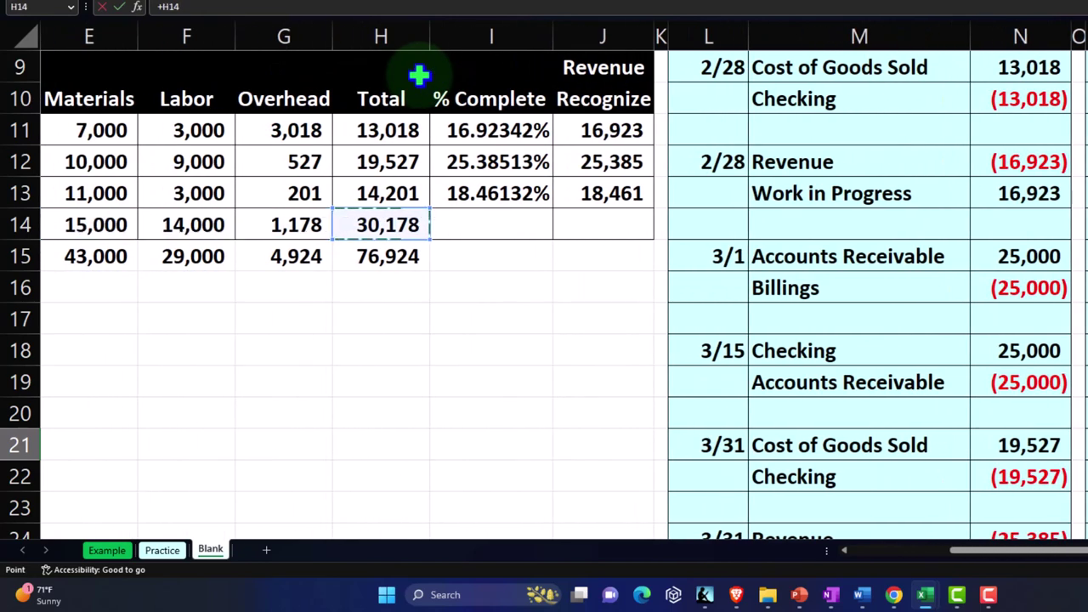
key(Return)
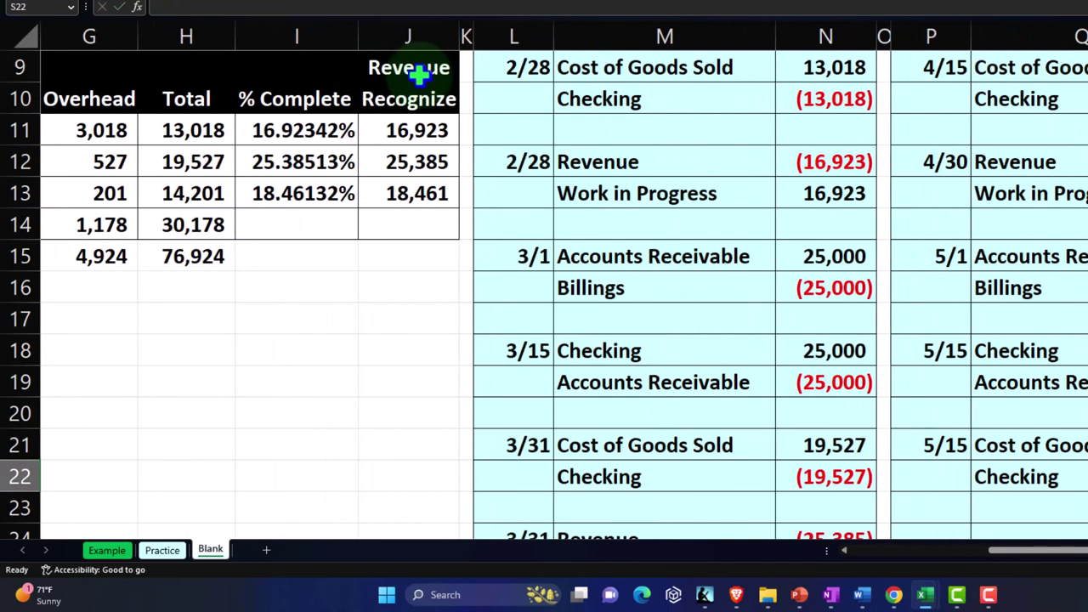
key(Return)
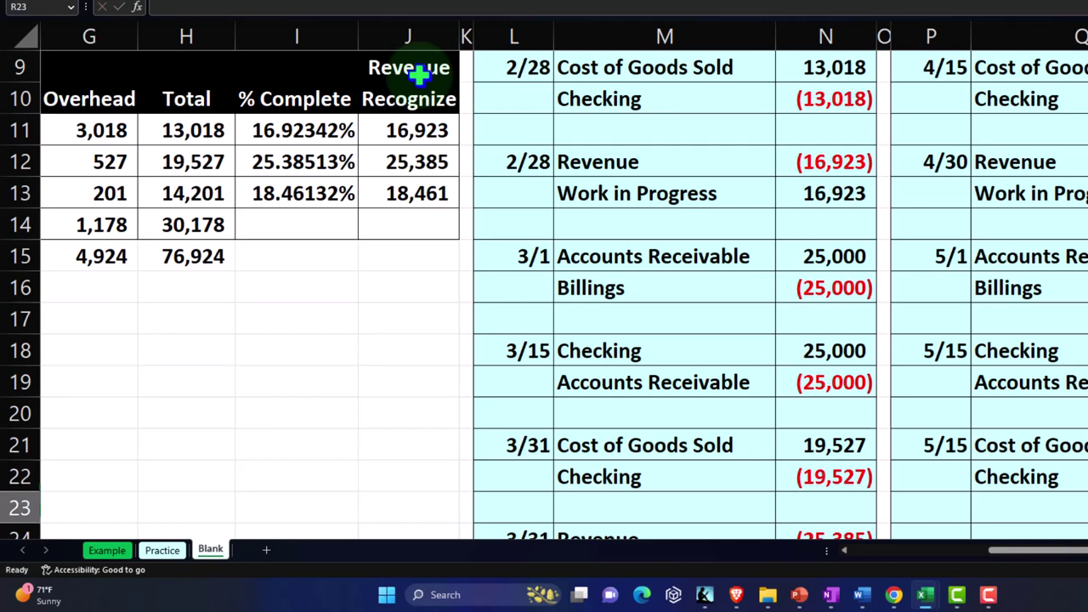
key(Right)
key(Right)
key(Right)
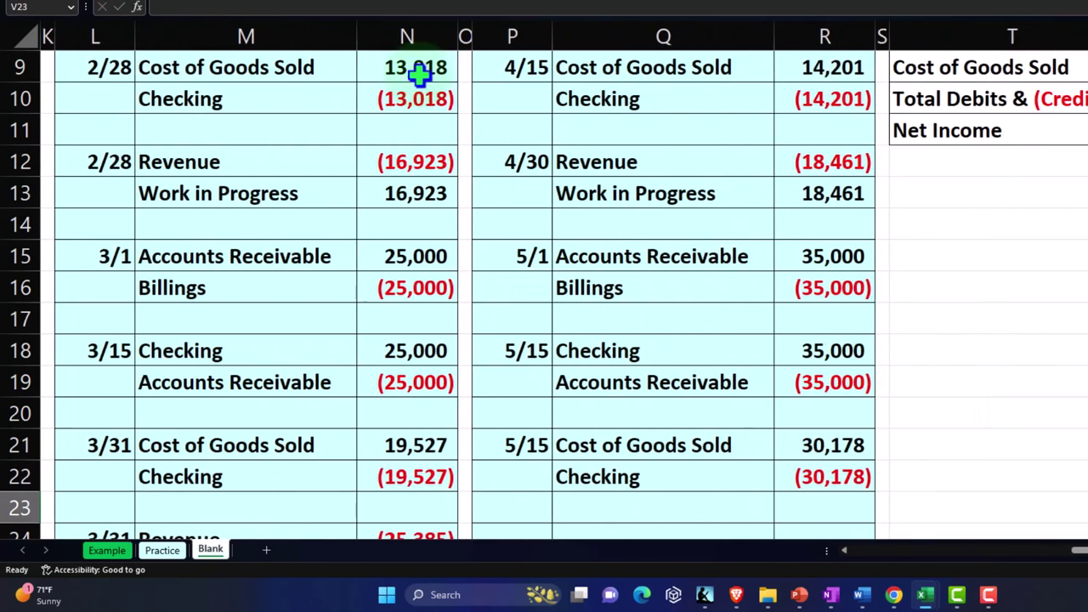
Extend the Cost of Goods Sold formula in the trial balance's Journal Entries column to add the 5/15 cost in R21
key(Up)
key(Up)
key(Up)
key(Up)
key(Up)
key(Up)
key(Up)
key(Up)
key(Up)
key(Up)
key(Up)
key(Up)
key(Up)
key(Right)
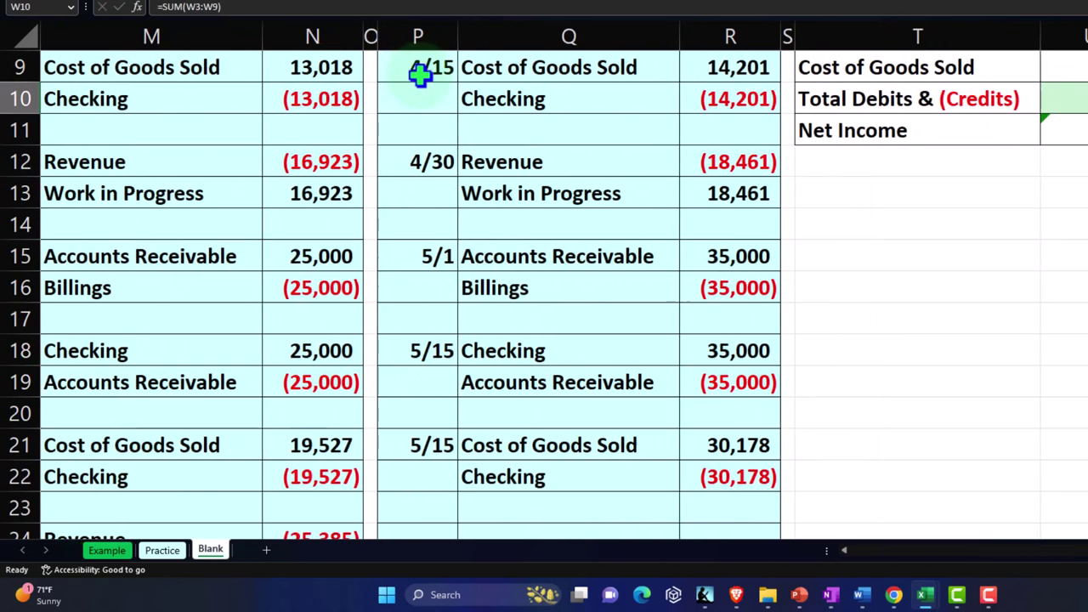
key(Up)
key(Up)
key(Up)
key(Up)
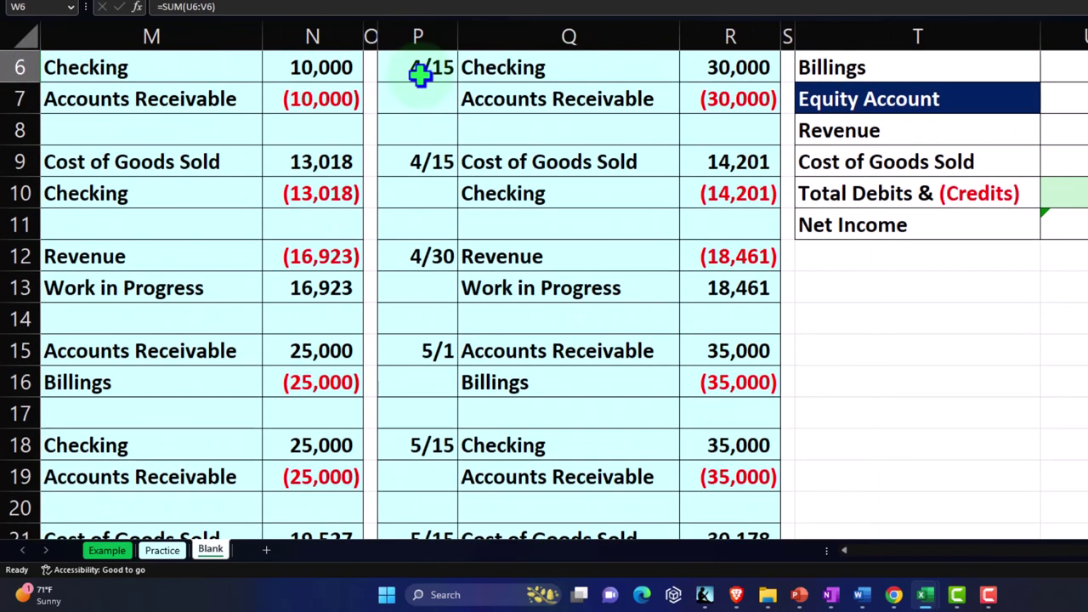
scroll(419, 75, up, 3)
key(Down)
key(Down)
key(Down)
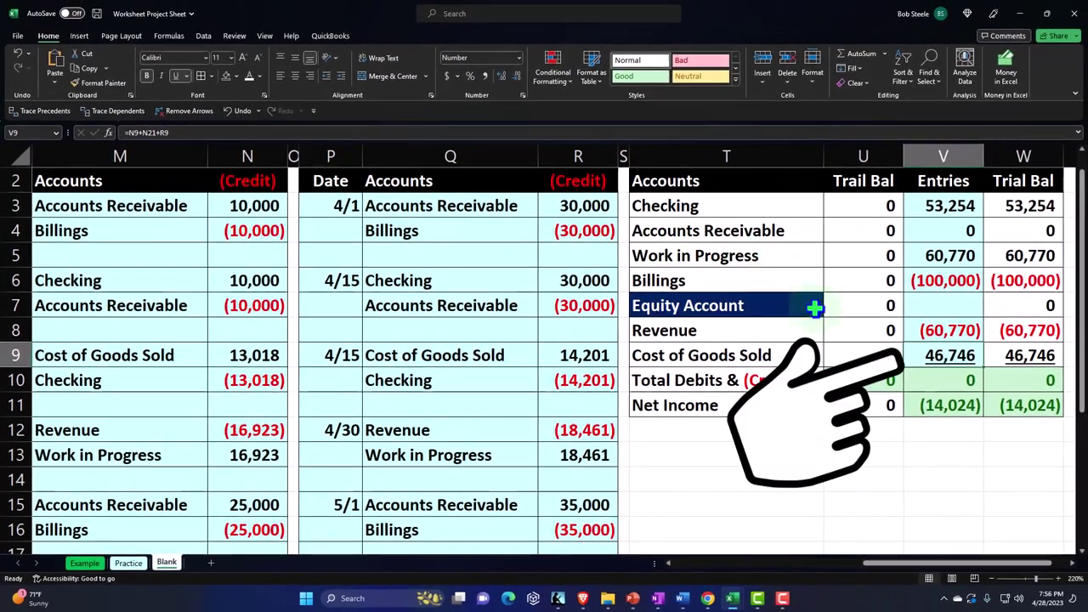
double_click(941, 361)
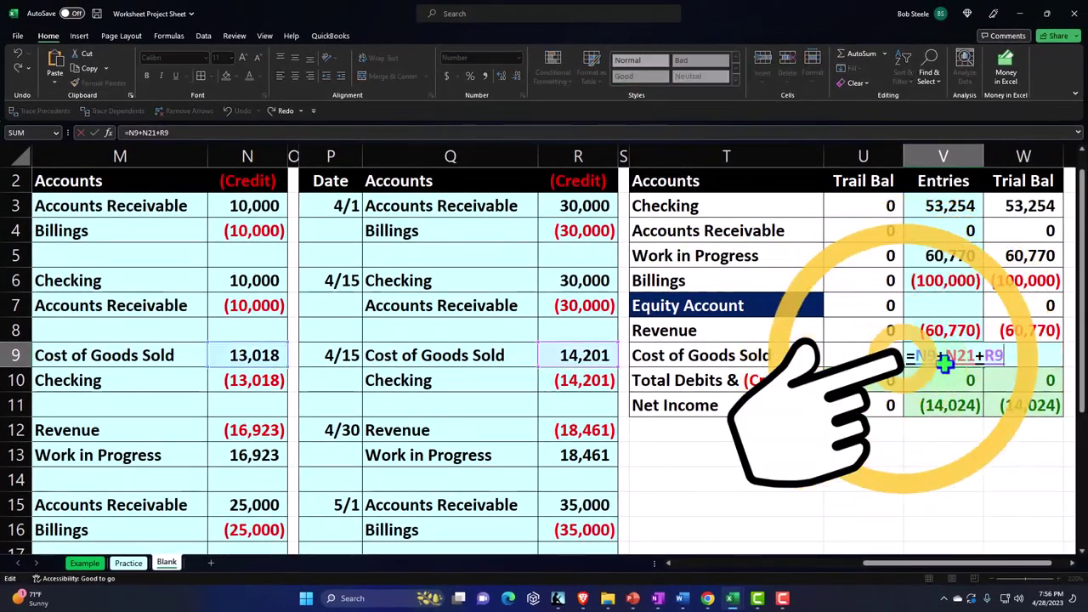
text(+)
key(Down)
key(Down)
key(Down)
key(Down)
key(Down)
key(Down)
key(Down)
key(Down)
key(Down)
key(Down)
key(Down)
key(Down)
key(Down)
key(Down)
key(Left)
key(Left)
key(Left)
key(Left)
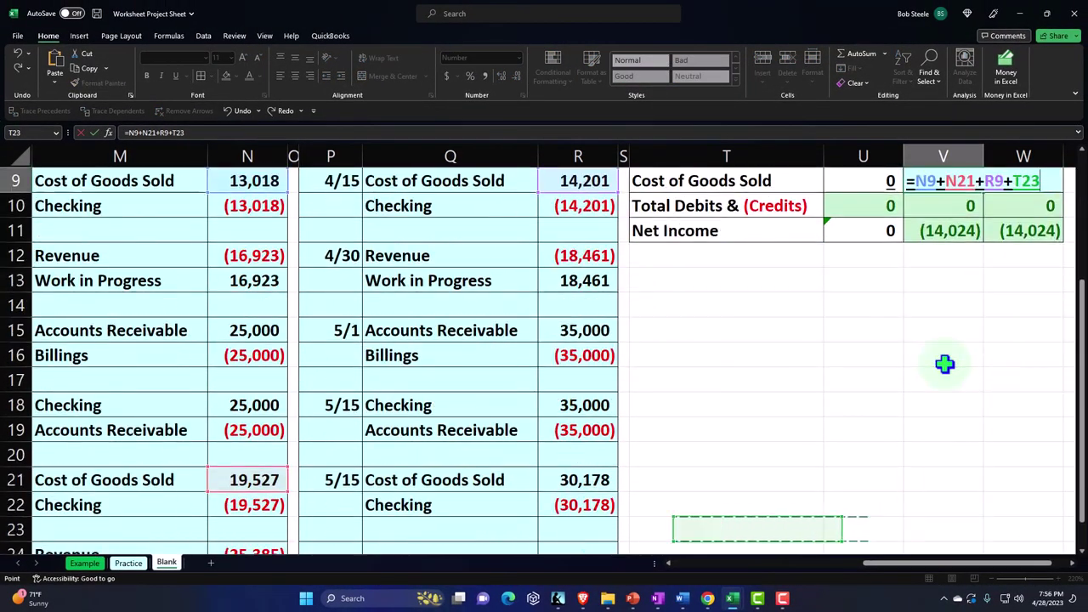
key(Up)
key(Up)
key(Return)
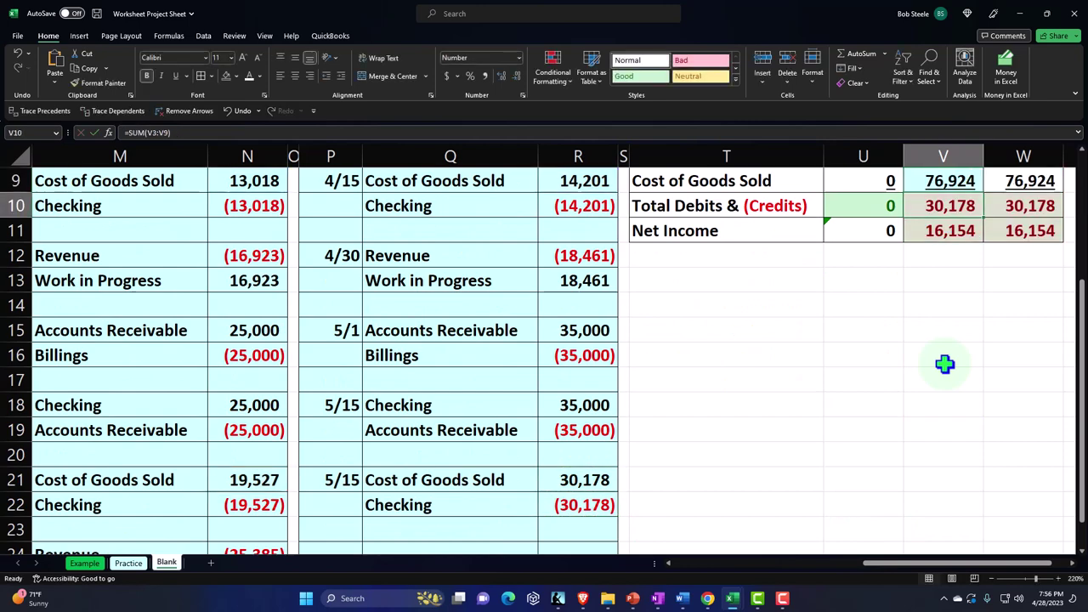
Add the 5/15 Checking credit in R22 to the Checking formula in the trial balance's Journal Entries column
scroll(944, 364, up, 3)
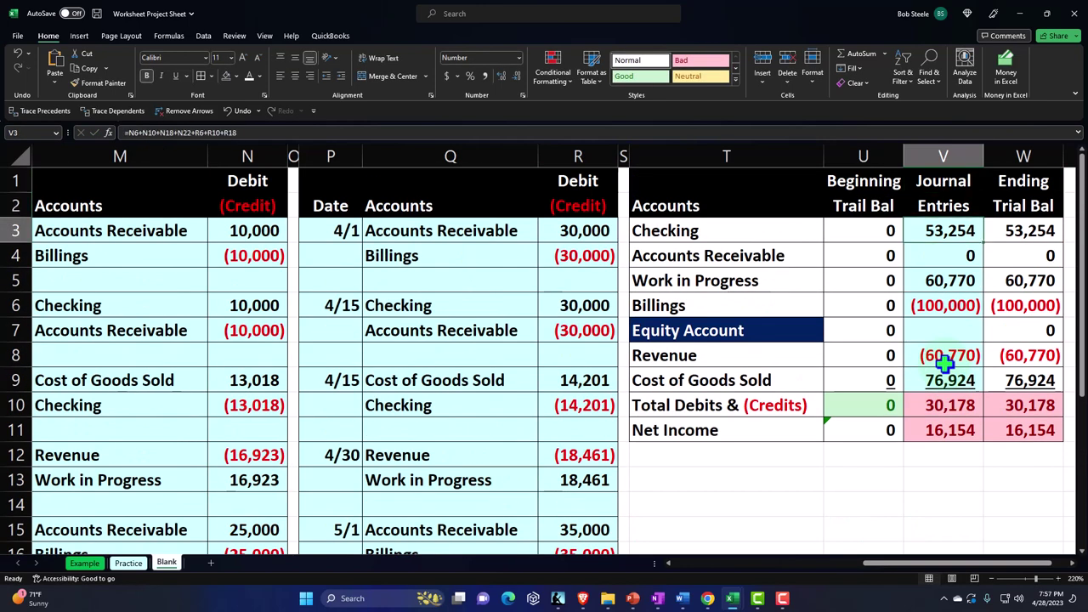
double_click(965, 237)
text(+)
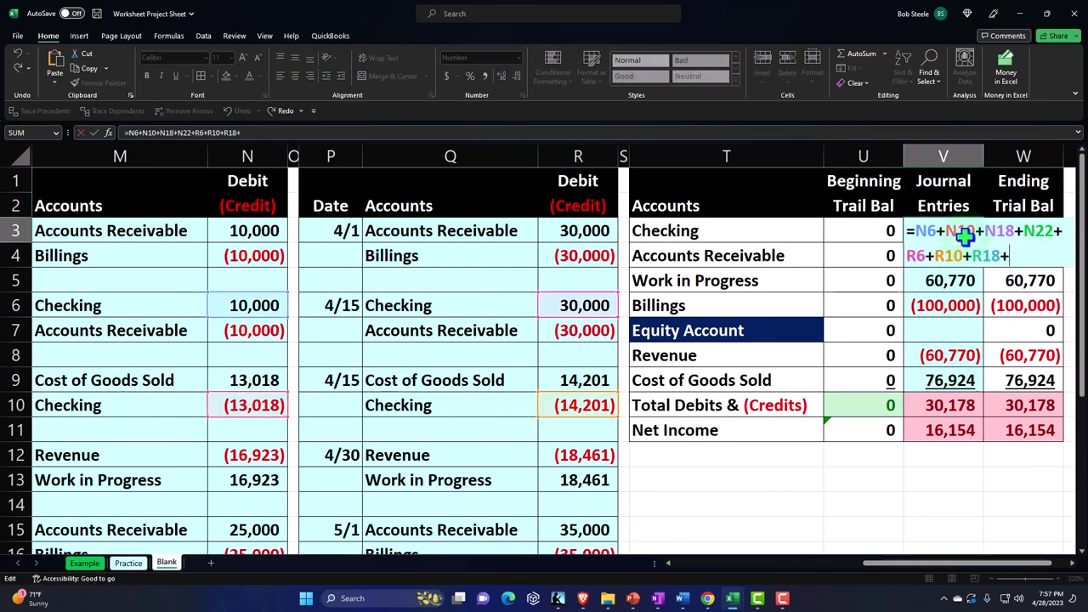
key(Down)
key(Down)
key(Down)
key(Down)
key(Down)
key(Down)
key(Down)
key(Down)
key(Down)
key(Down)
key(Down)
key(Down)
key(Down)
key(Down)
key(Down)
key(Down)
key(Down)
key(Down)
key(Down)
key(Down)
key(Left)
key(Left)
key(Left)
key(Left)
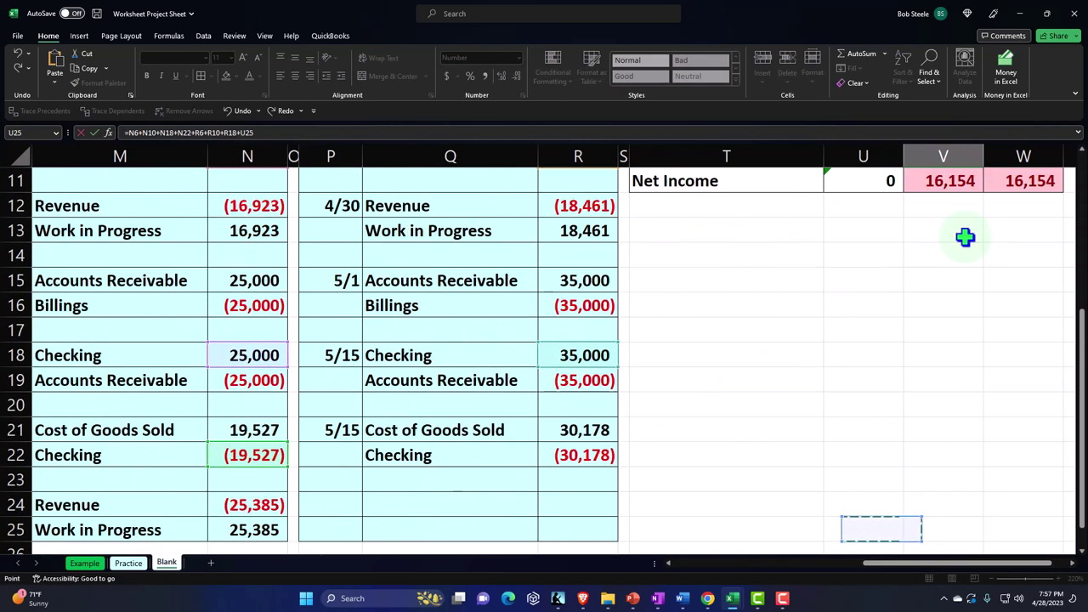
key(Up)
key(Up)
key(Up)
key(Return)
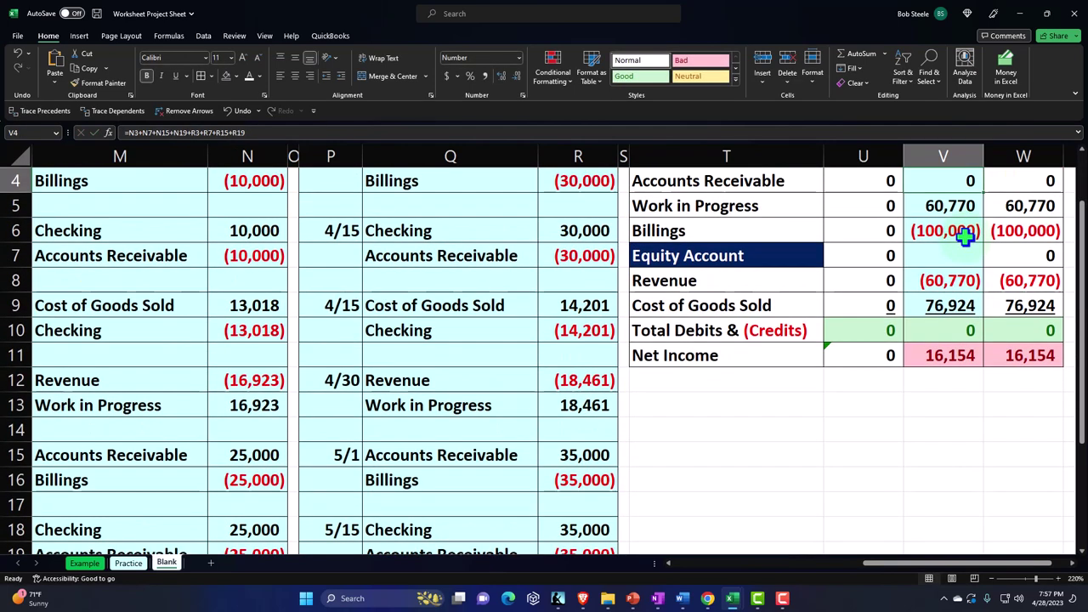
scroll(965, 240, up, 1)
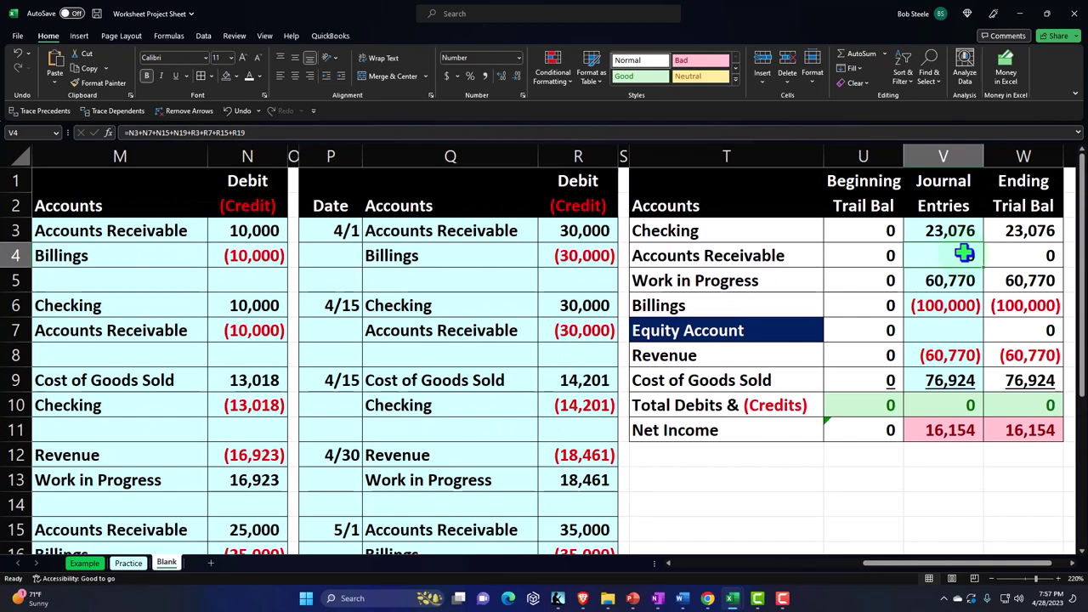
click(1036, 432)
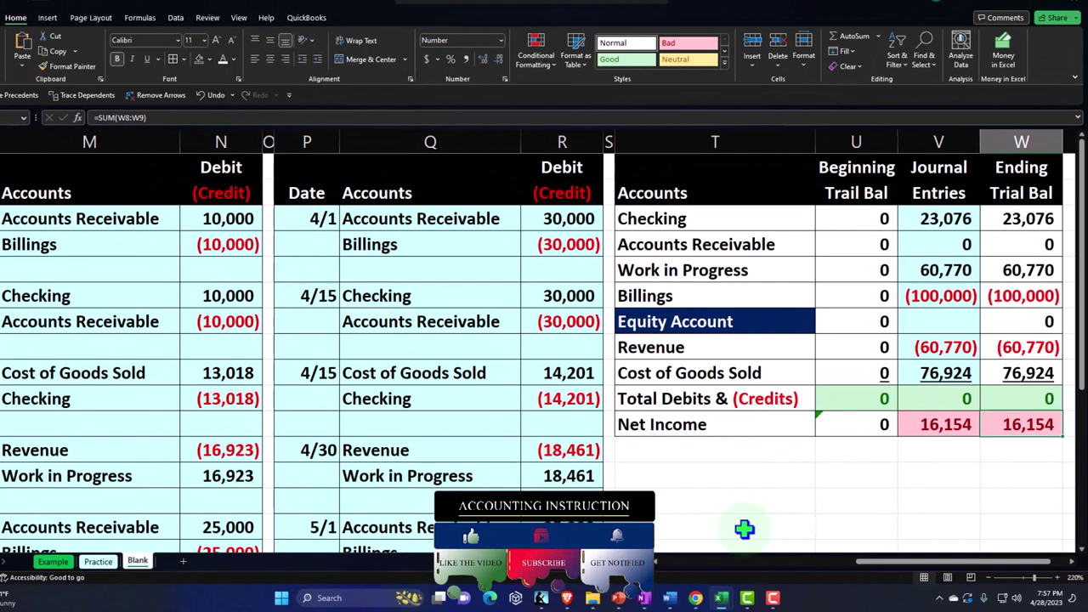
Switch to QuickBooks Online, open Project 2 and start a new expense for it
mouse_move(708, 598)
click(672, 547)
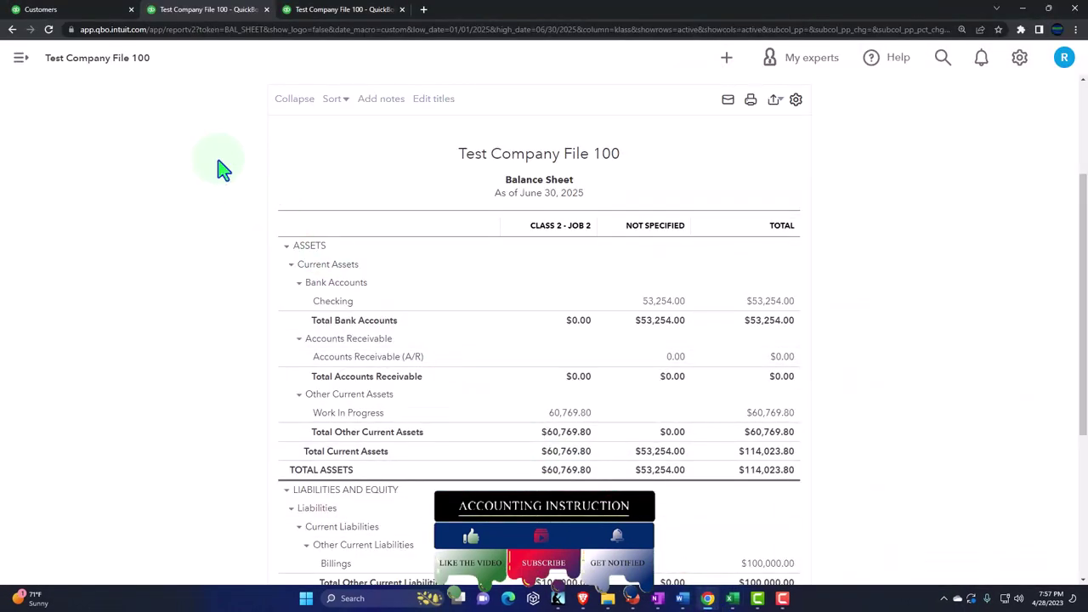
click(82, 13)
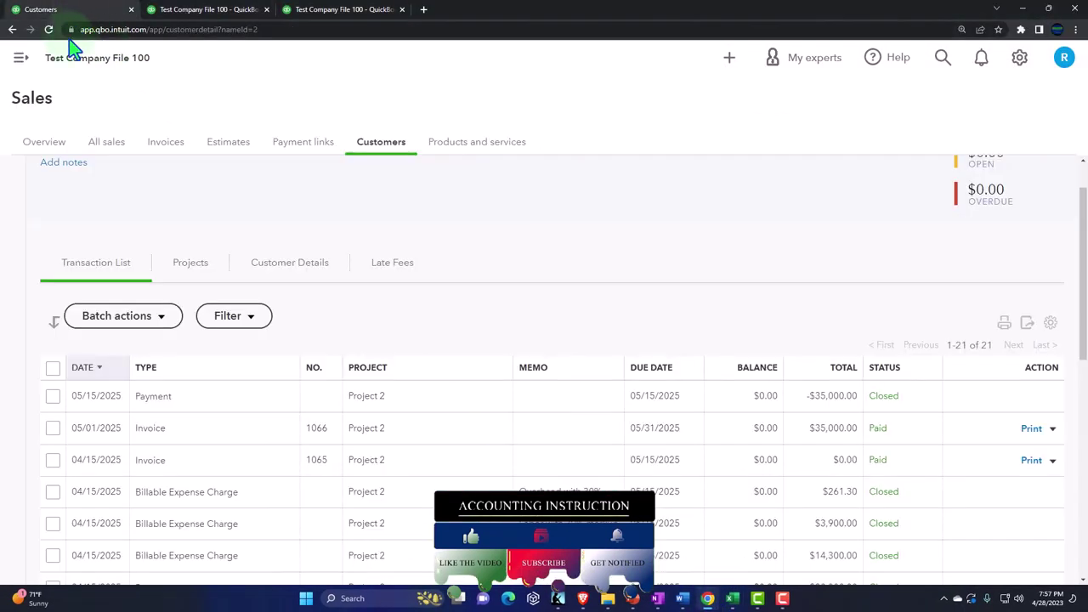
click(20, 57)
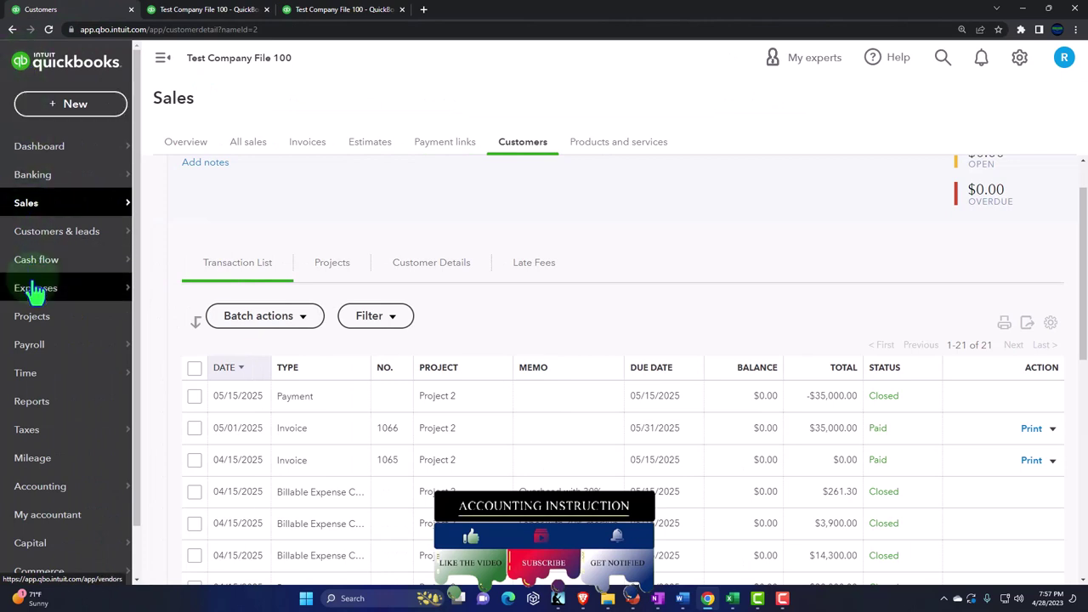
click(32, 317)
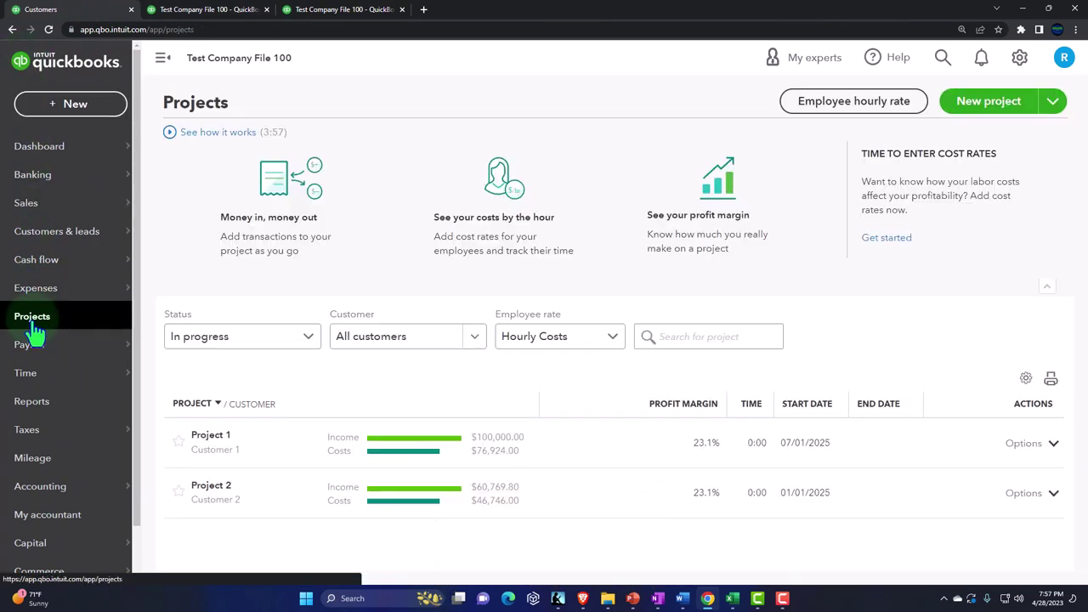
click(214, 486)
click(163, 58)
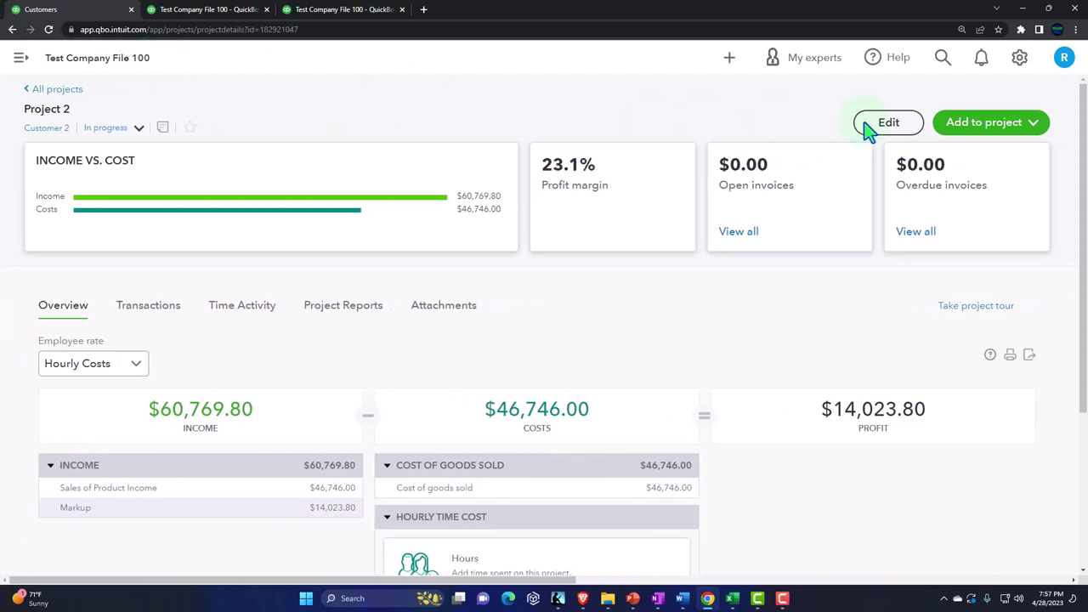
click(996, 128)
click(955, 214)
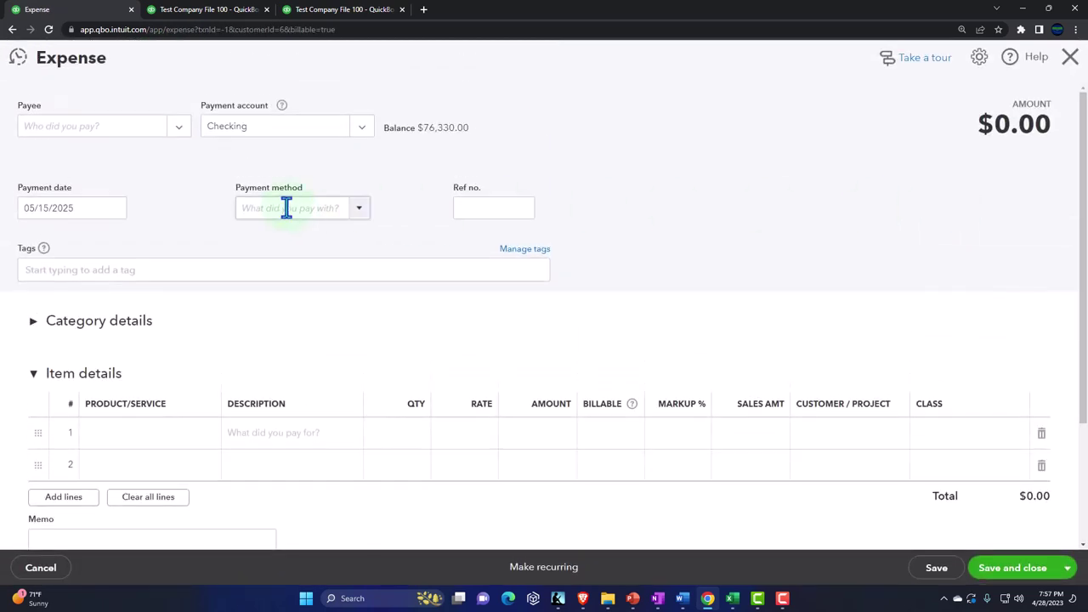
Set the expense's payee to Vendor 1, keeping Checking as the payment account
click(177, 147)
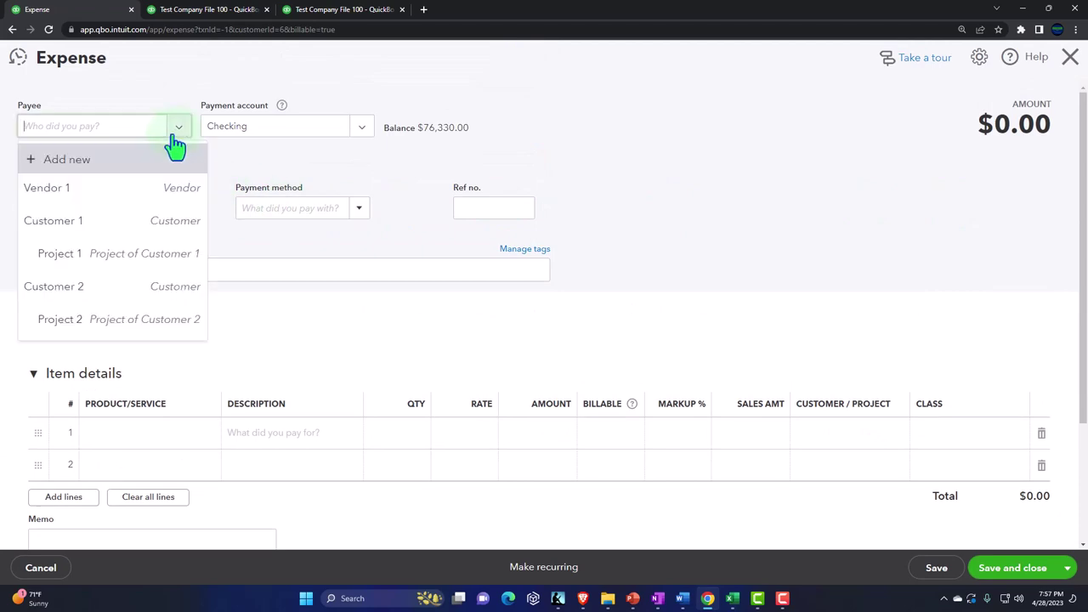
click(122, 188)
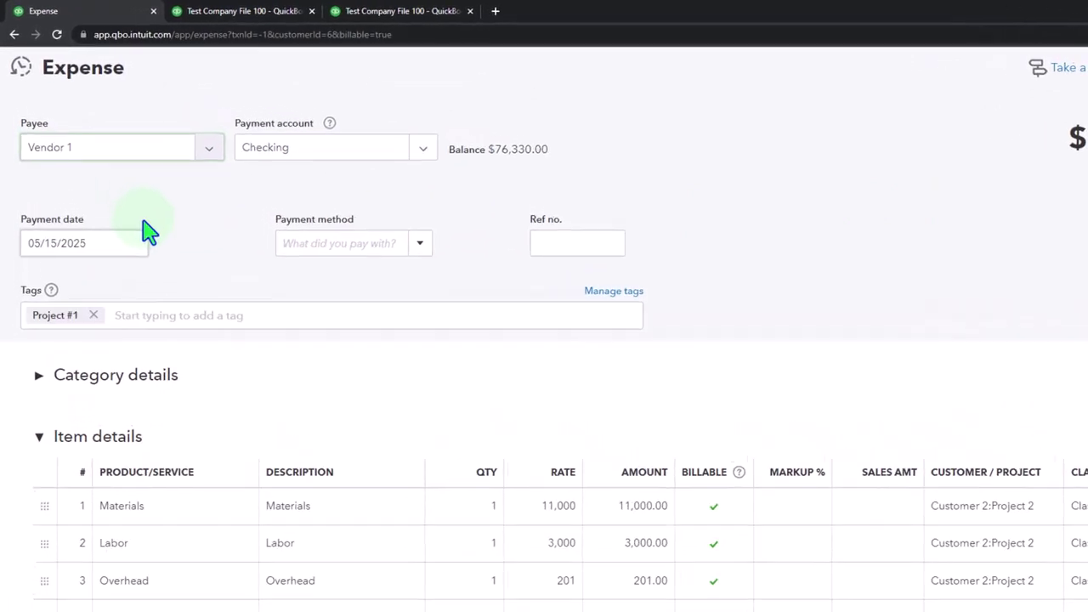
key(Tab)
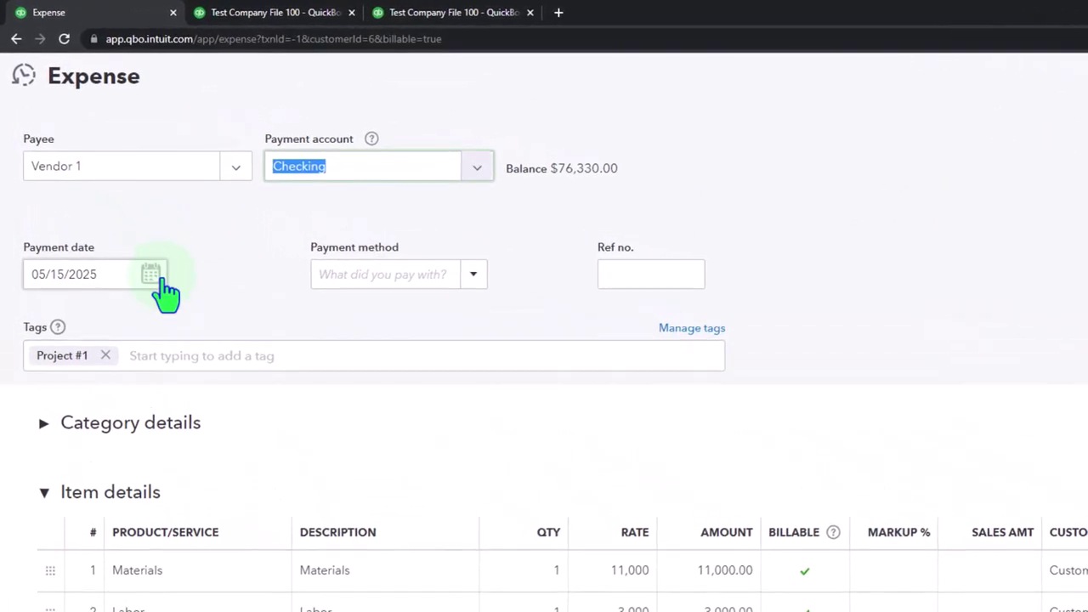
Delete the prefilled Materials, Labor and Overhead item lines from the expense
scroll(85, 325, down, 1)
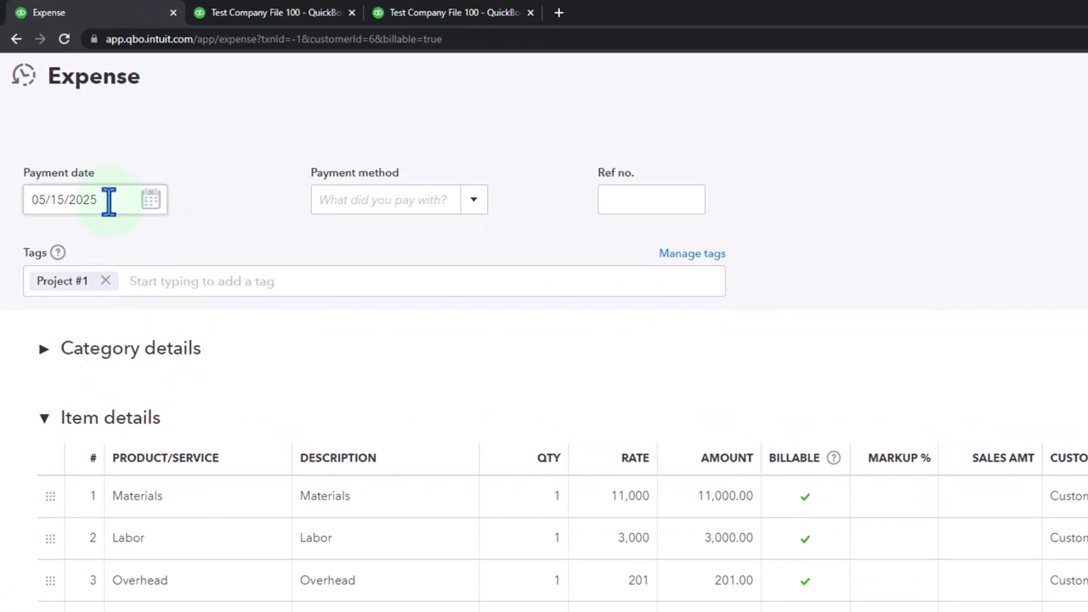
scroll(109, 207, down, 2)
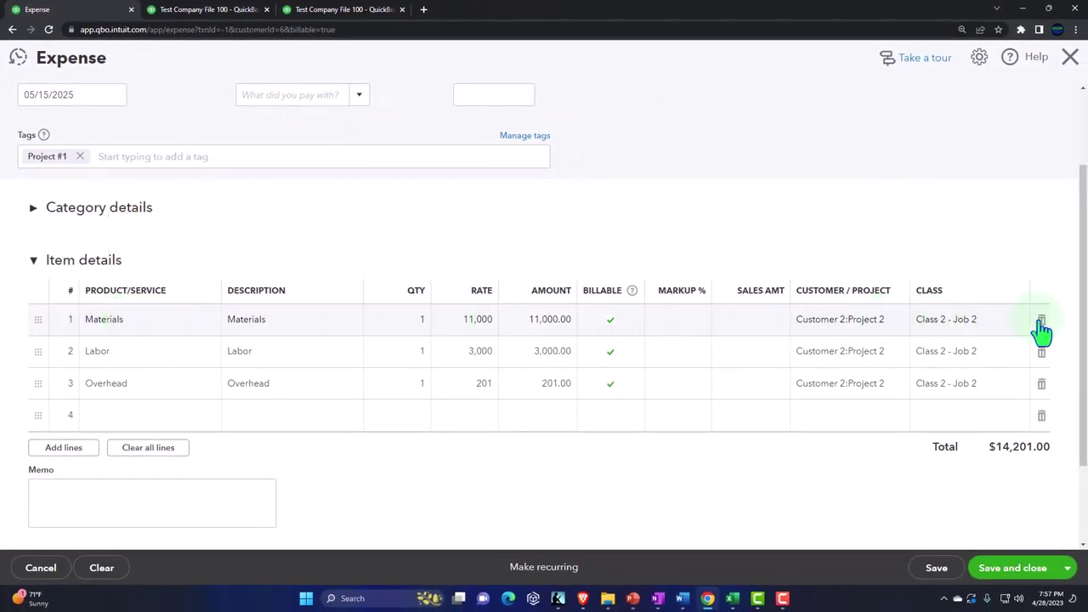
click(1040, 322)
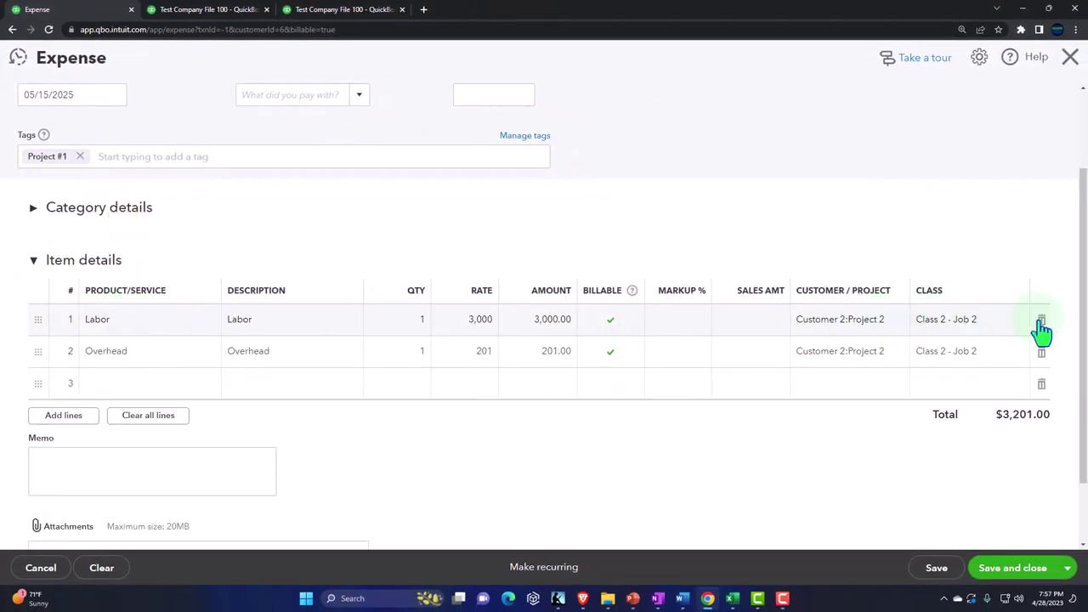
click(1040, 322)
click(1041, 321)
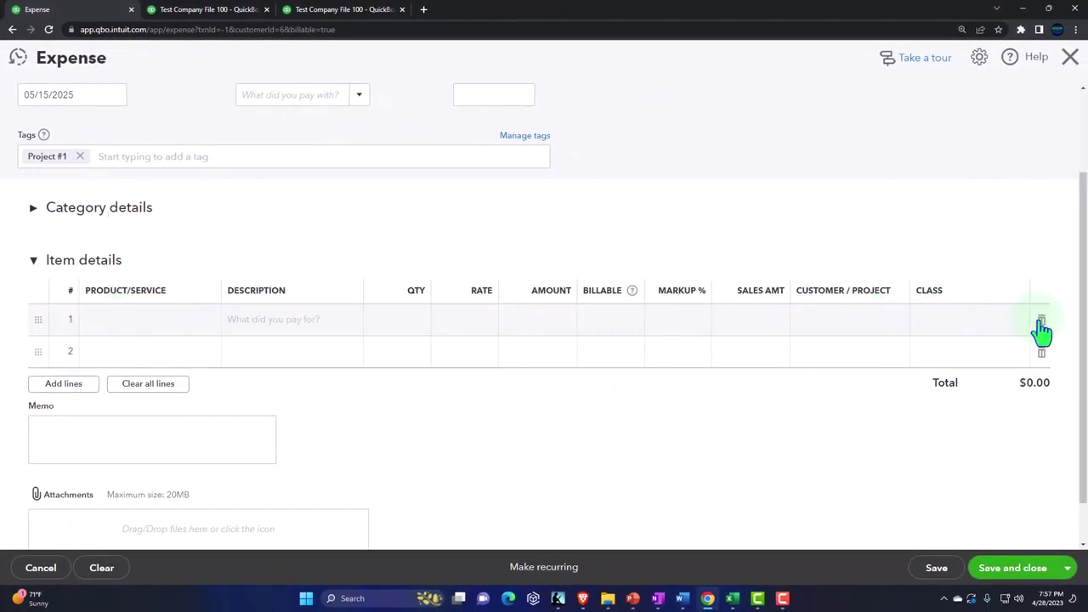
Enter Materials as the first item line with quantity 1 and a rate of 35,000
click(123, 323)
click(158, 322)
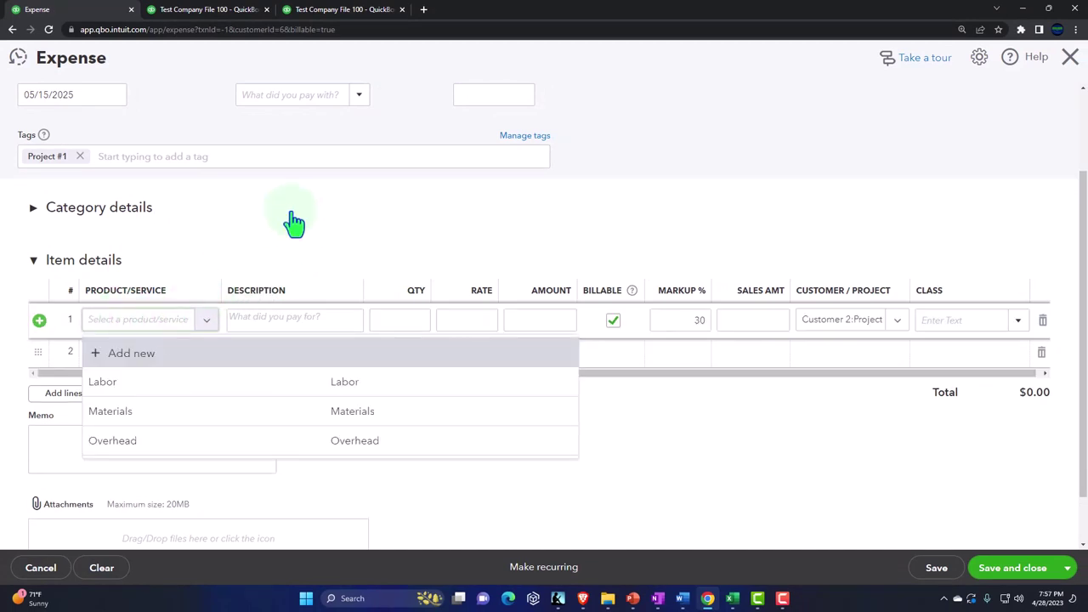
click(143, 413)
key(Tab)
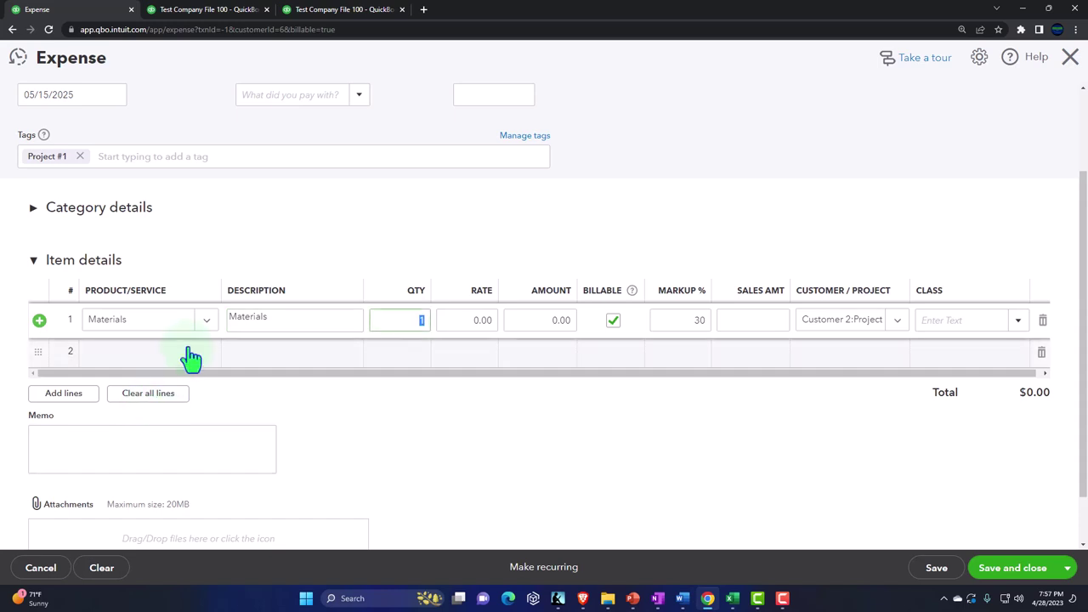
key(Tab)
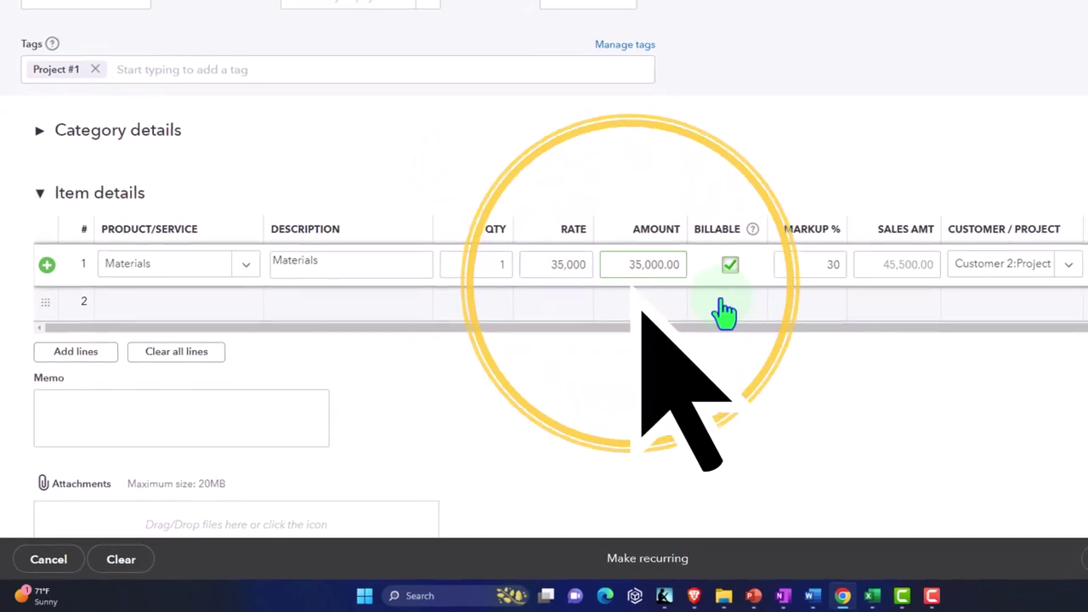
Assign Class 2 - Job 2 to the Materials line, keeping it billable to Project 2 with 30% markup
key(Tab)
key(Tab)
key(Tab)
key(Tab)
key(Tab)
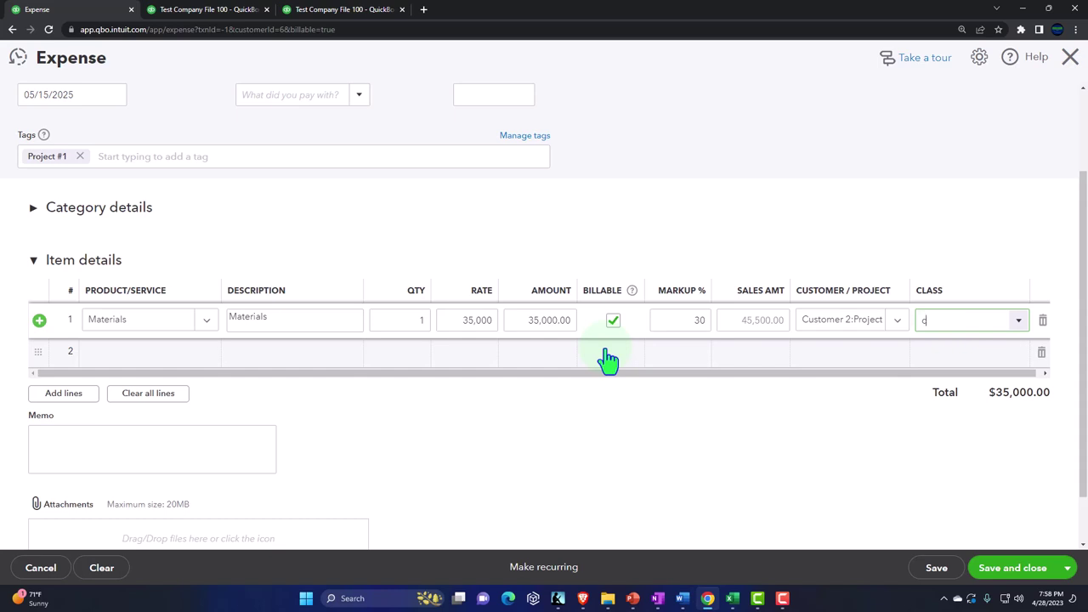
key(Down)
key(Down)
key(Tab)
Enter Labor as the product/service on the second item line with quantity 1
click(608, 358)
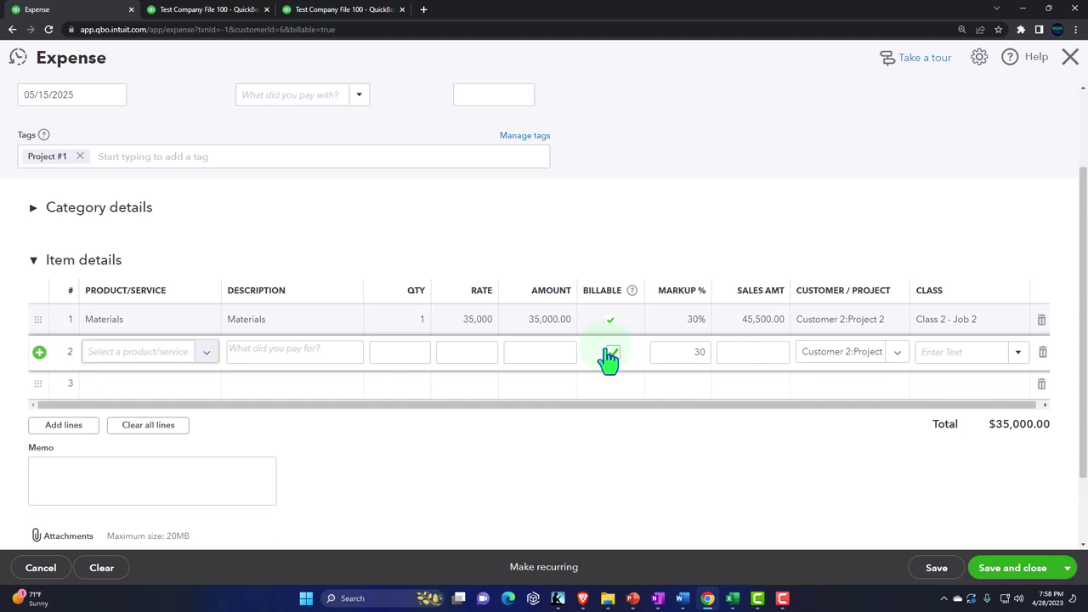
text(l)
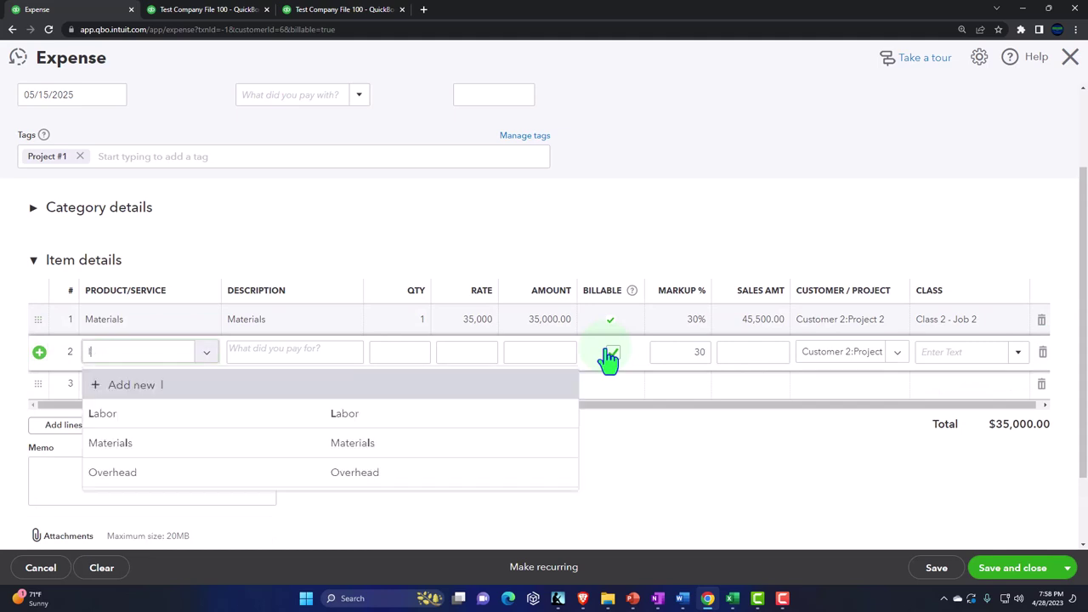
text(i)
key(BackSpace)
text(a)
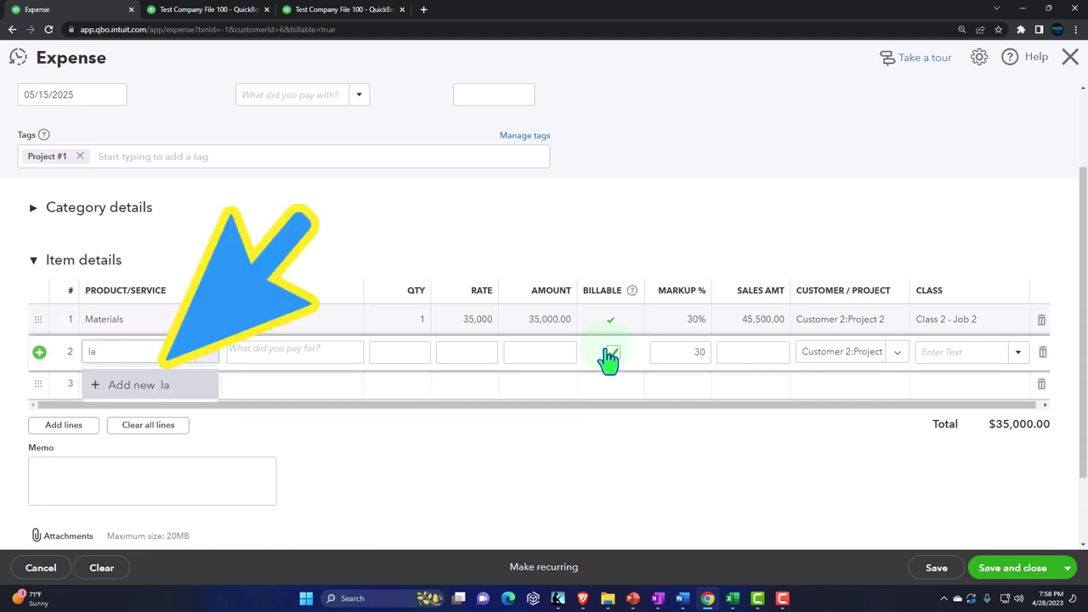
key(Down)
key(Tab)
key(Tab)
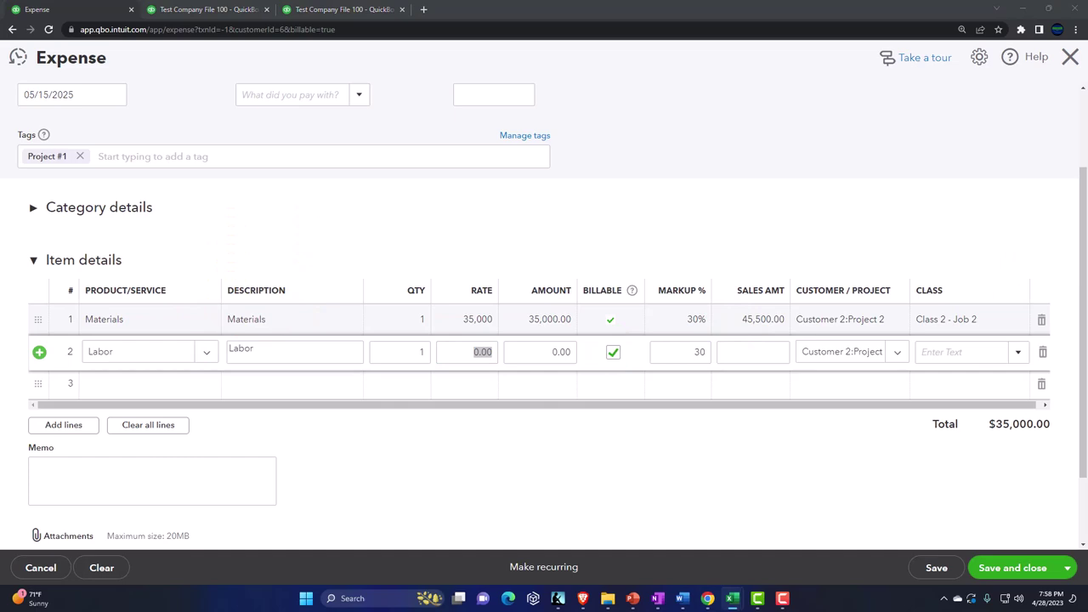
Switch to the Worksheet Project Sheet workbook in Excel and look up Month 5's actual materials, labor and overhead costs
mouse_move(732, 598)
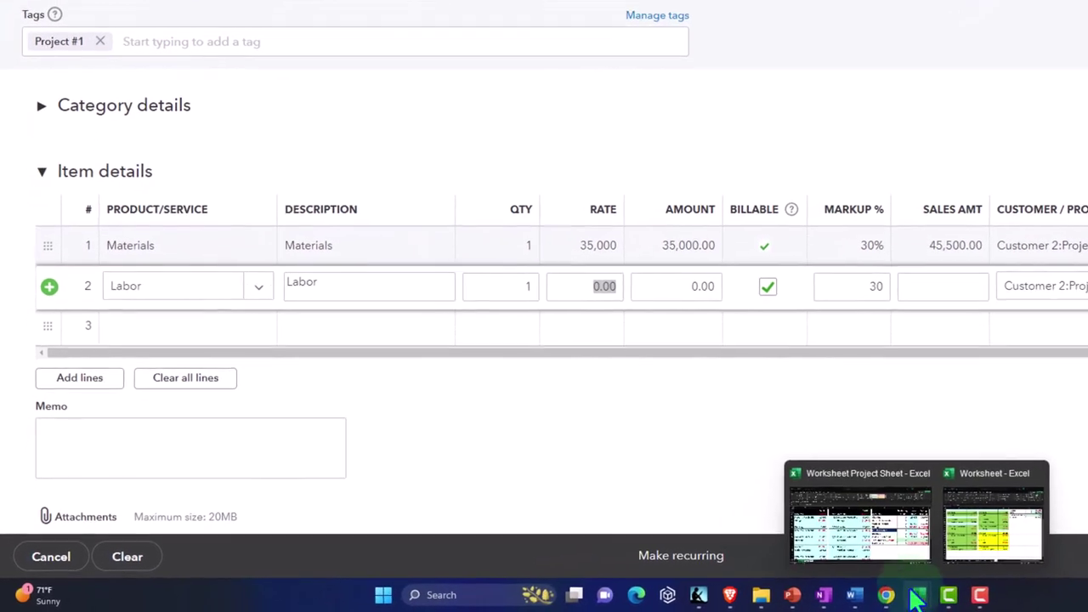
click(879, 538)
click(724, 317)
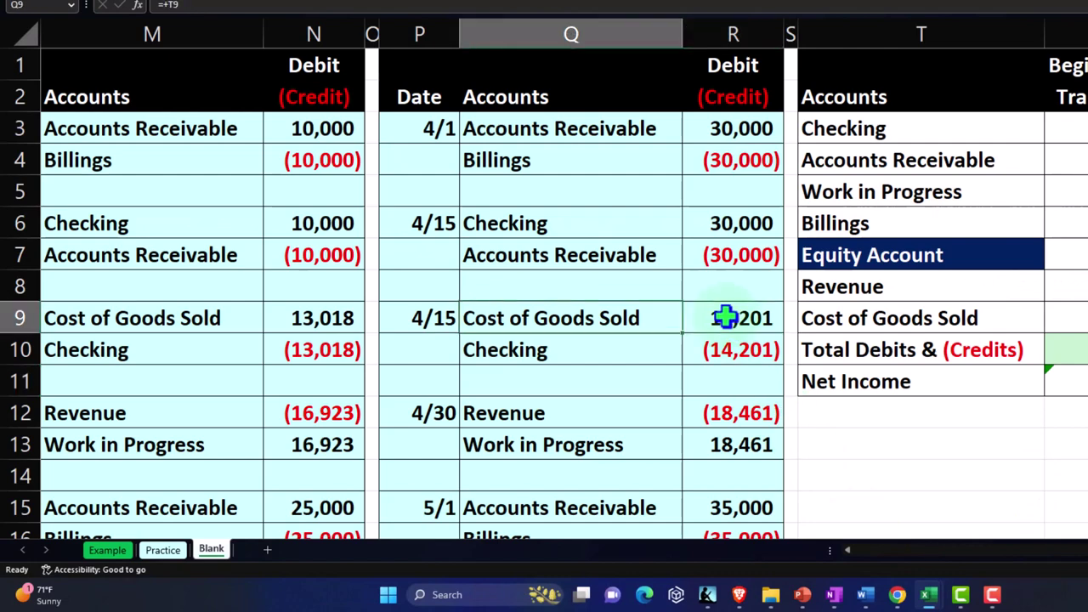
key(Left)
key(Left)
key(Left)
key(Left)
key(Left)
key(Left)
key(Left)
key(Left)
key(Left)
key(Left)
key(Left)
key(Left)
key(Left)
key(Left)
key(Left)
key(Down)
key(Down)
key(Down)
key(Down)
key(Down)
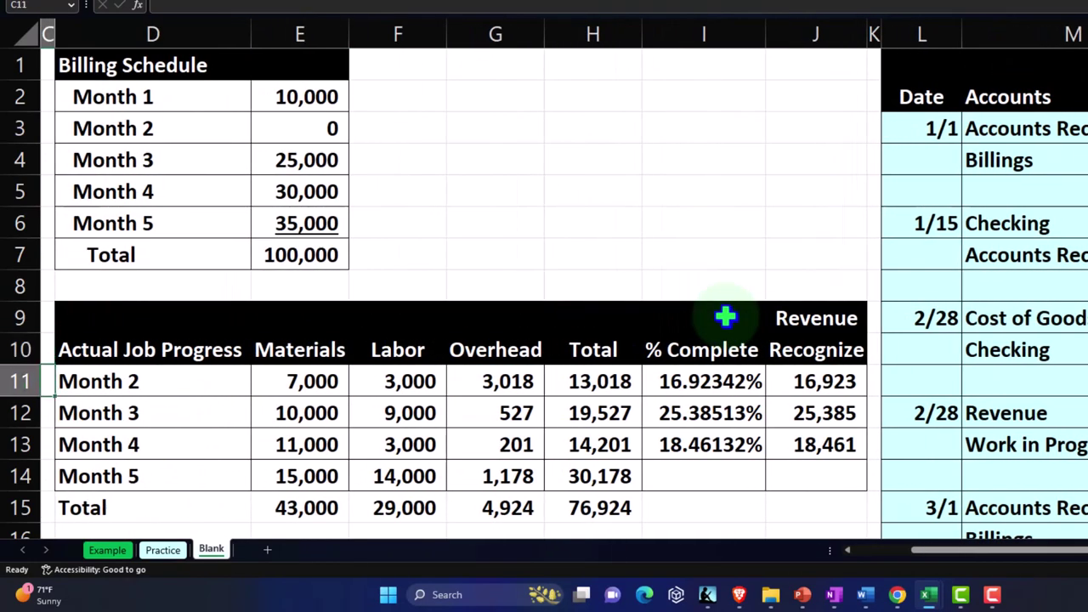
key(Right)
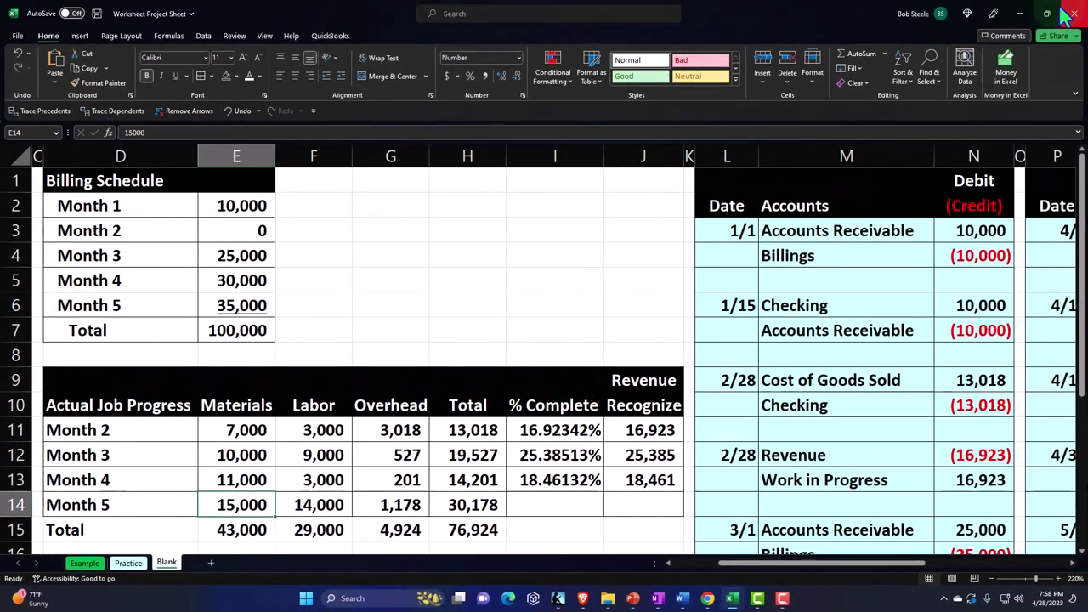
Return to the QuickBooks Online expense and set the Materials line's rate to 15,000
click(1016, 13)
scroll(502, 332, up, 1)
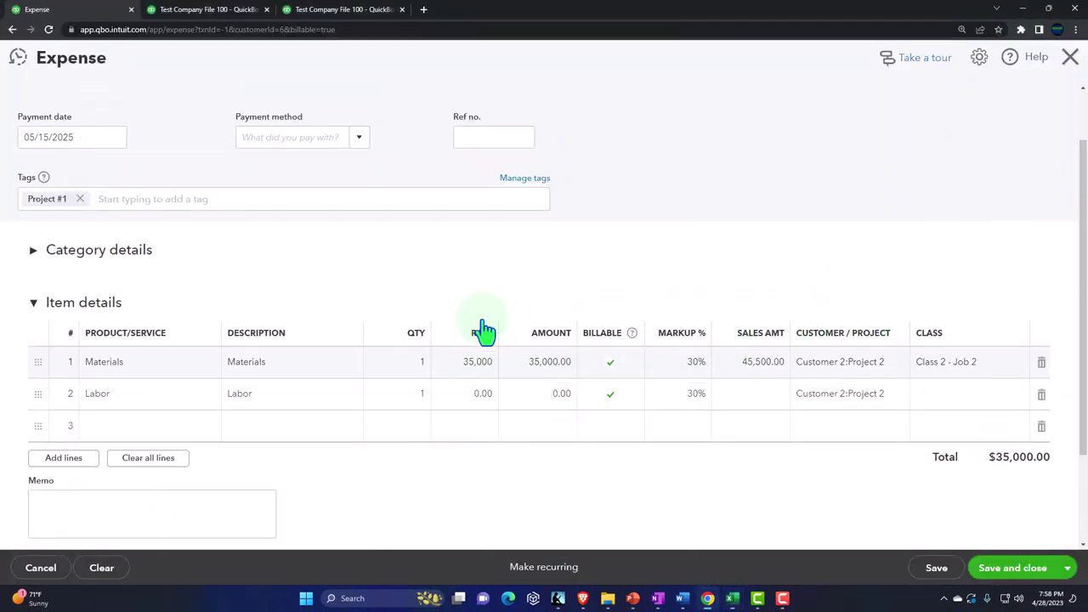
click(483, 366)
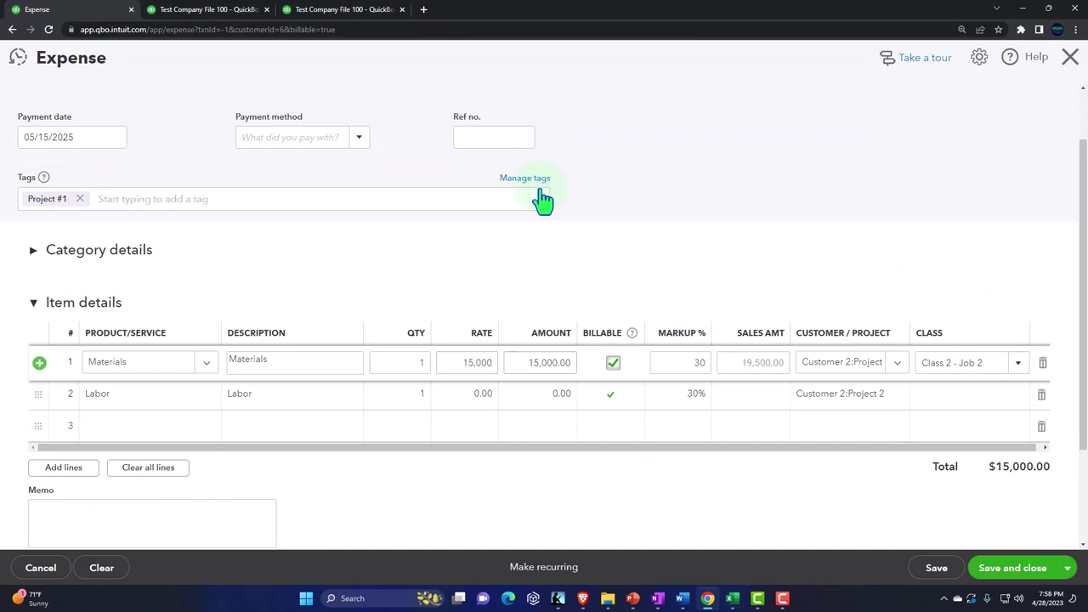
Set the Labor line's rate to 14,000 and assign it Class 2 - Job 2
key(Tab)
key(Tab)
key(Tab)
key(Tab)
key(Tab)
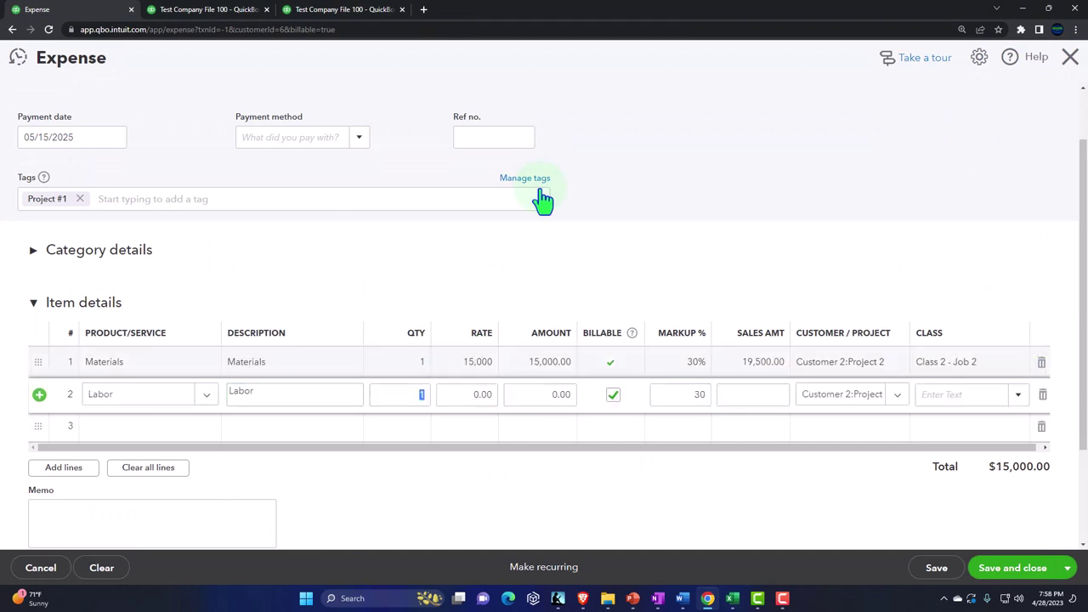
text(140000)
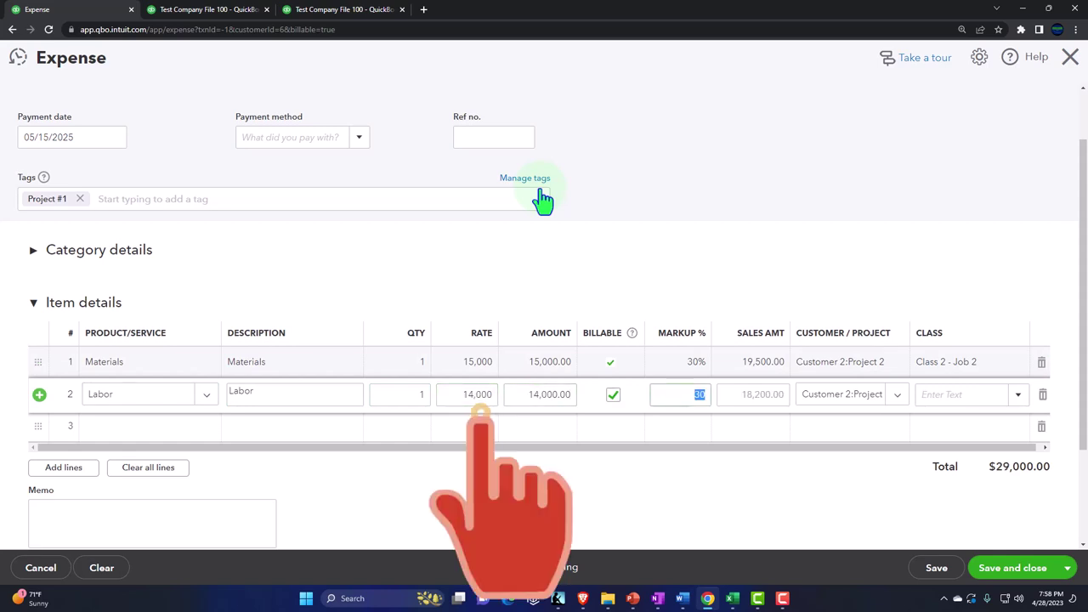
key(Tab)
key(Tab)
text(c)
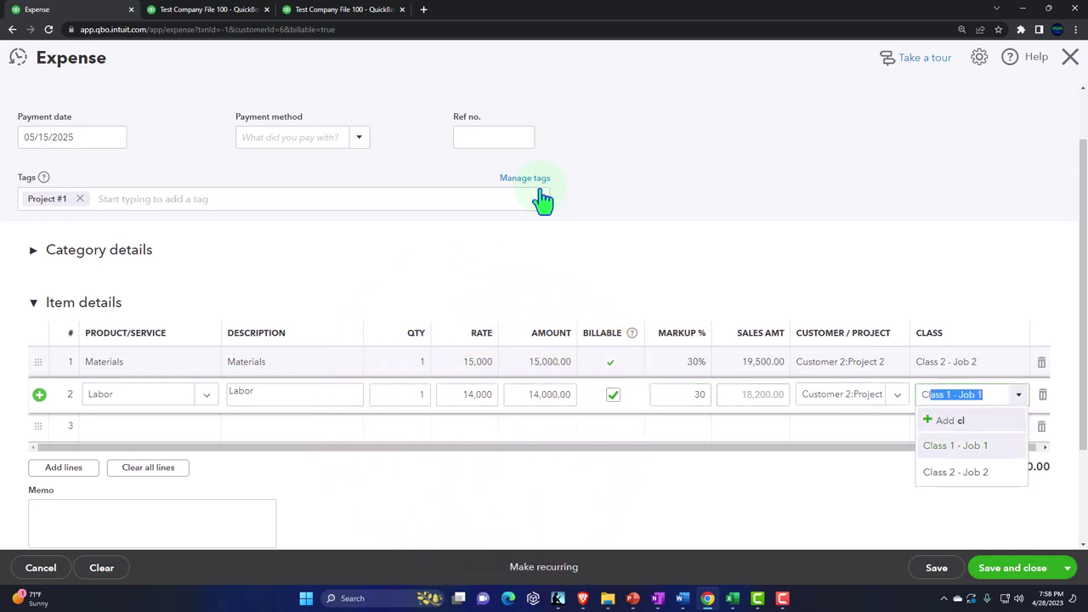
key(Tab)
key(Tab)
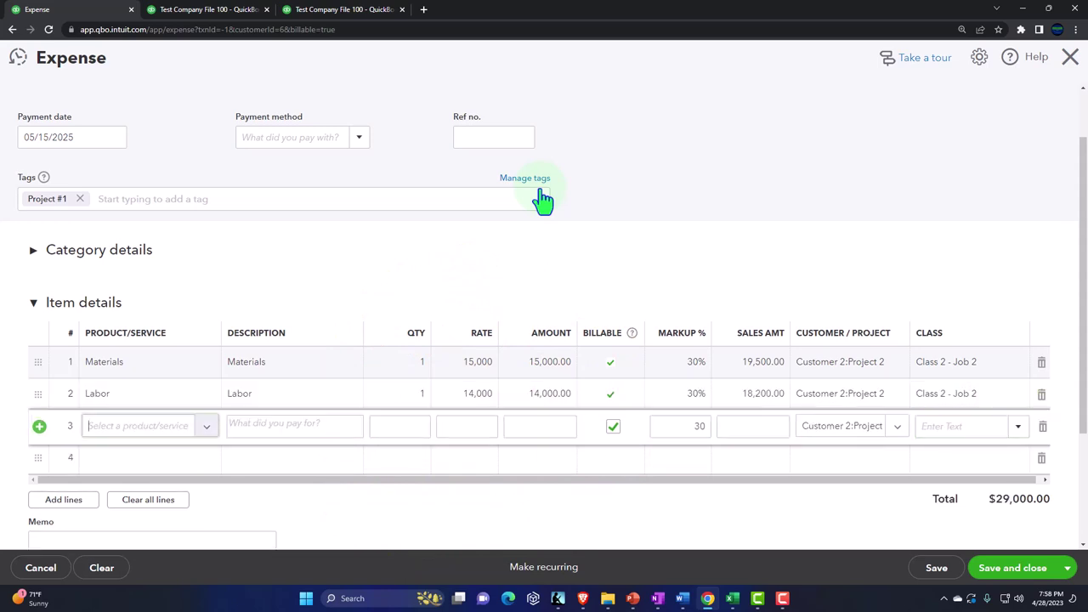
Enter Overhead as the product/service on the third item line with quantity 1
text(ov)
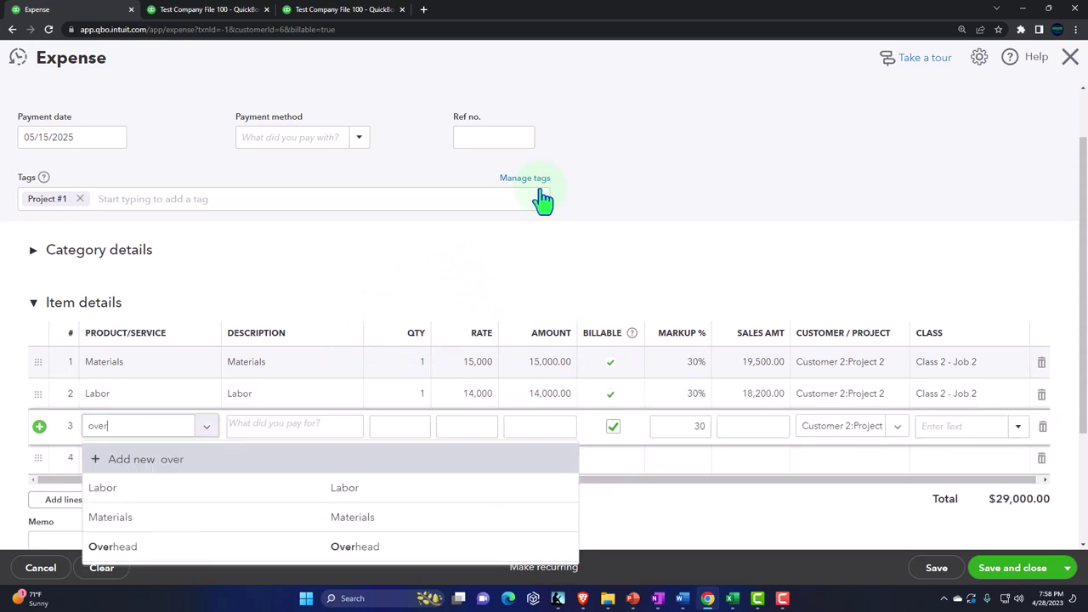
text(er)
key(Down)
key(Tab)
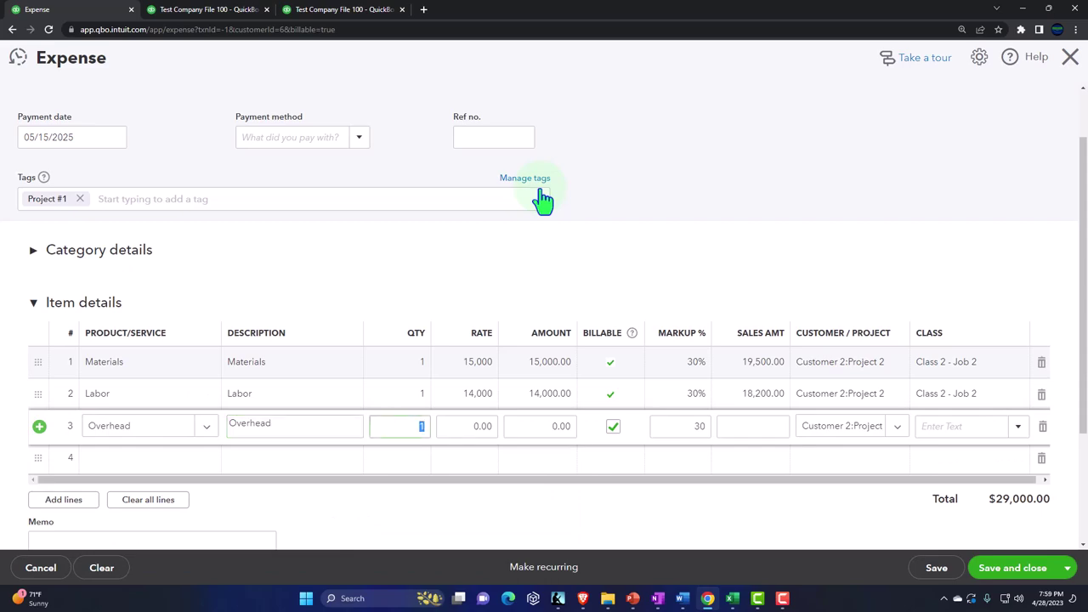
key(Tab)
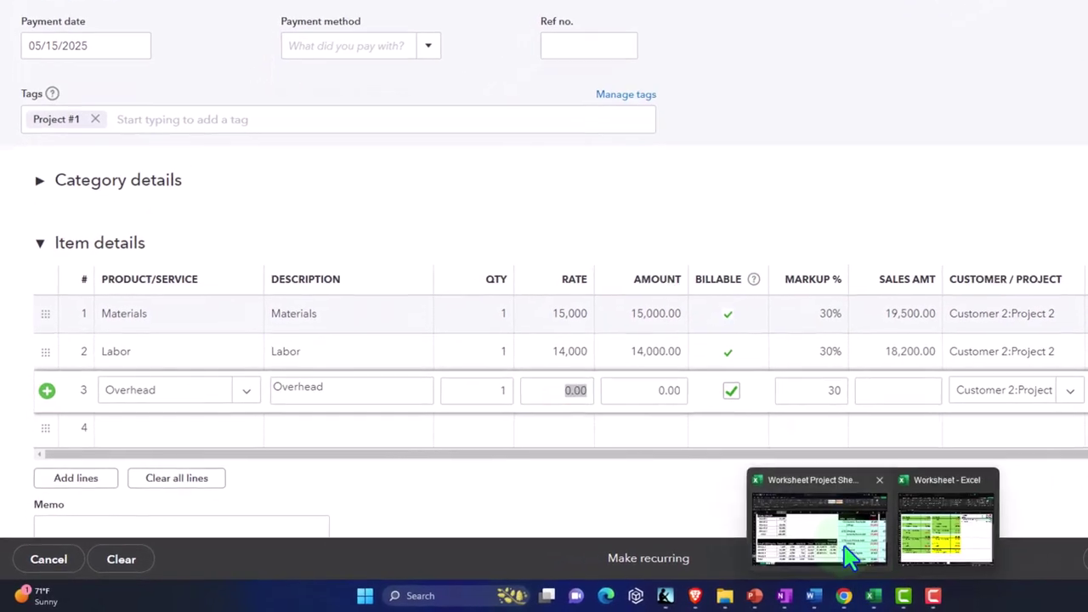
Check Month 5's overhead in the Excel worksheet and give the expense's Overhead line a rate of 1,178 and Class 2 - Job 2
key(alt+Tab)
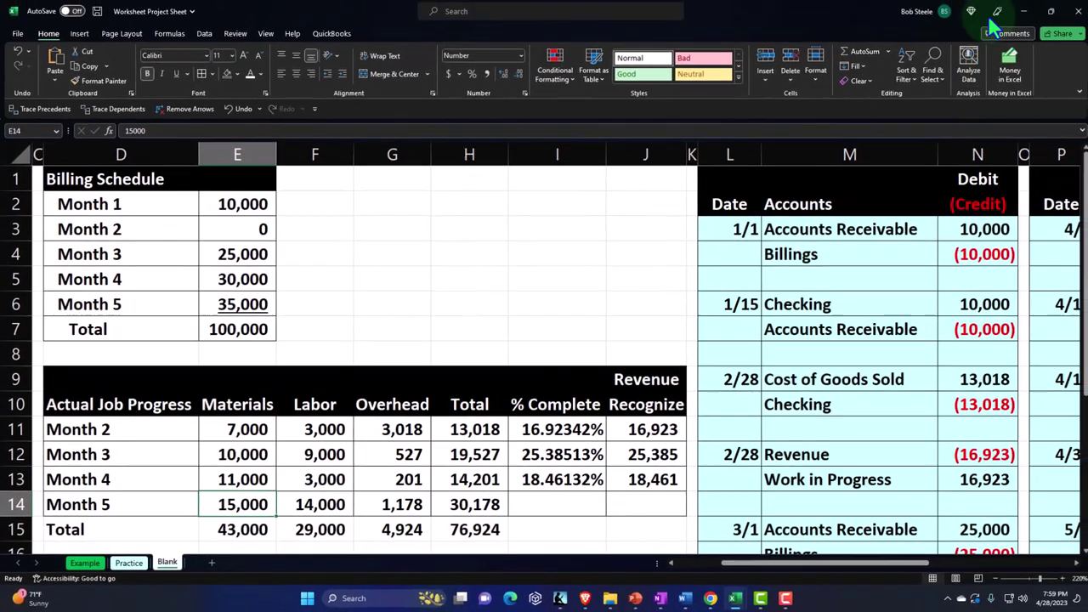
click(1024, 10)
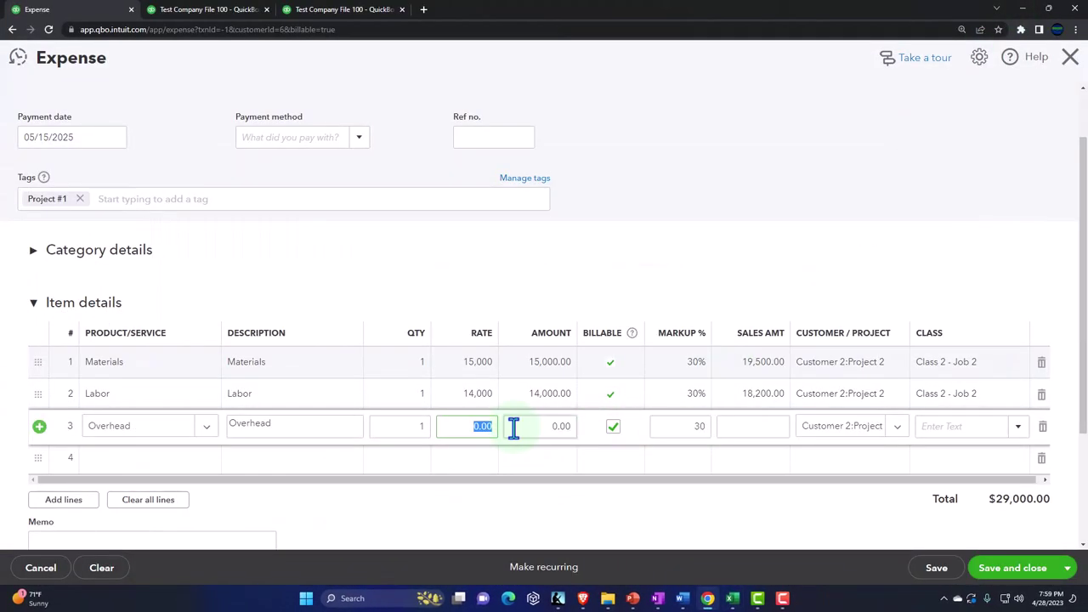
key(Tab)
key(Tab)
key(Tab)
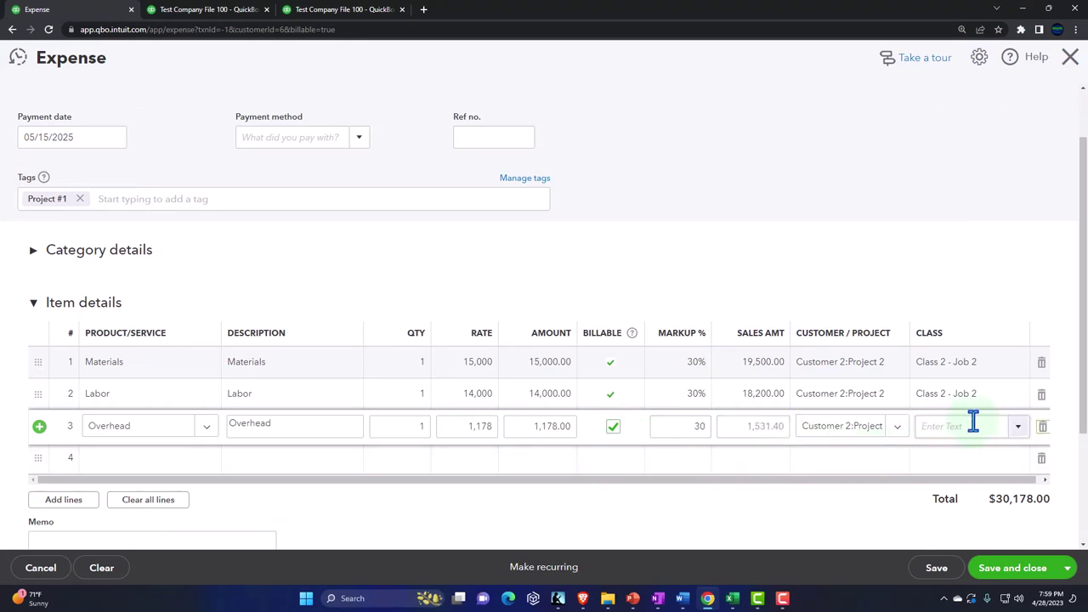
click(1017, 426)
click(961, 507)
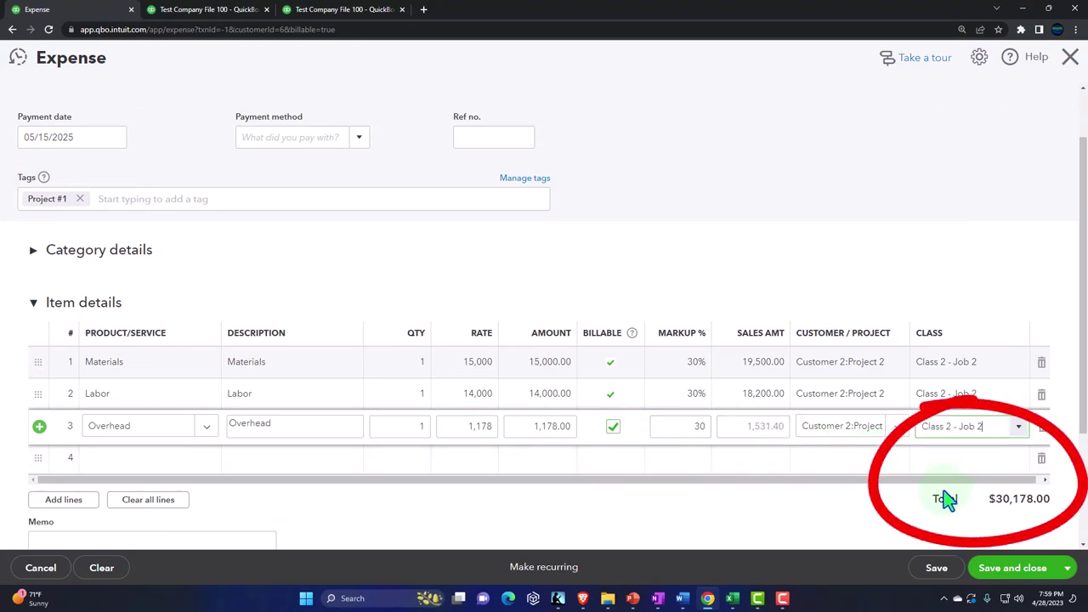
Open Calculator, keep it on top in compact size and place it just above the expense's item lines
click(348, 598)
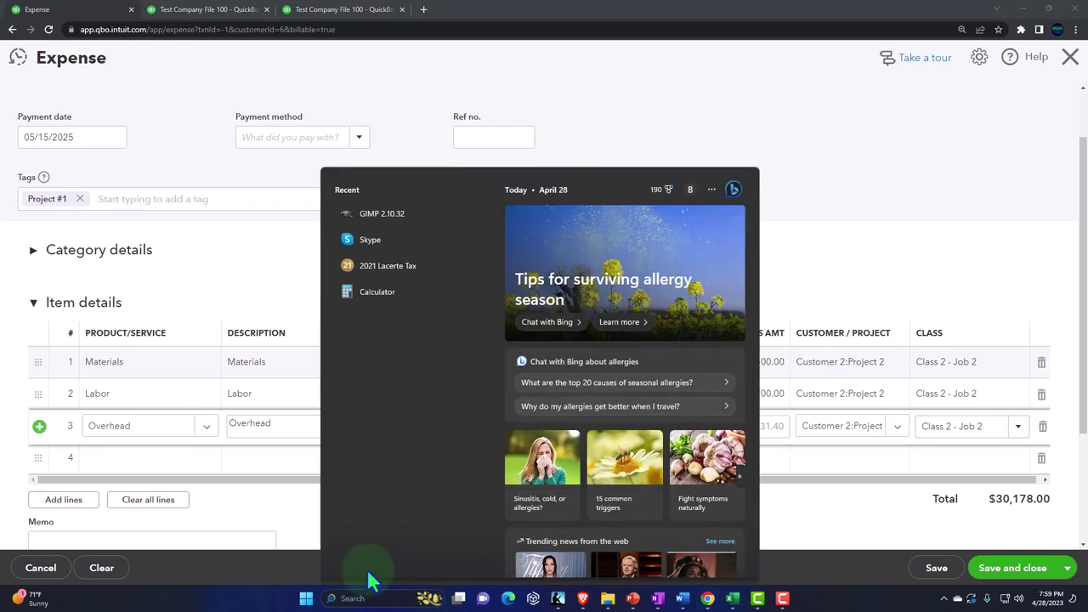
click(385, 295)
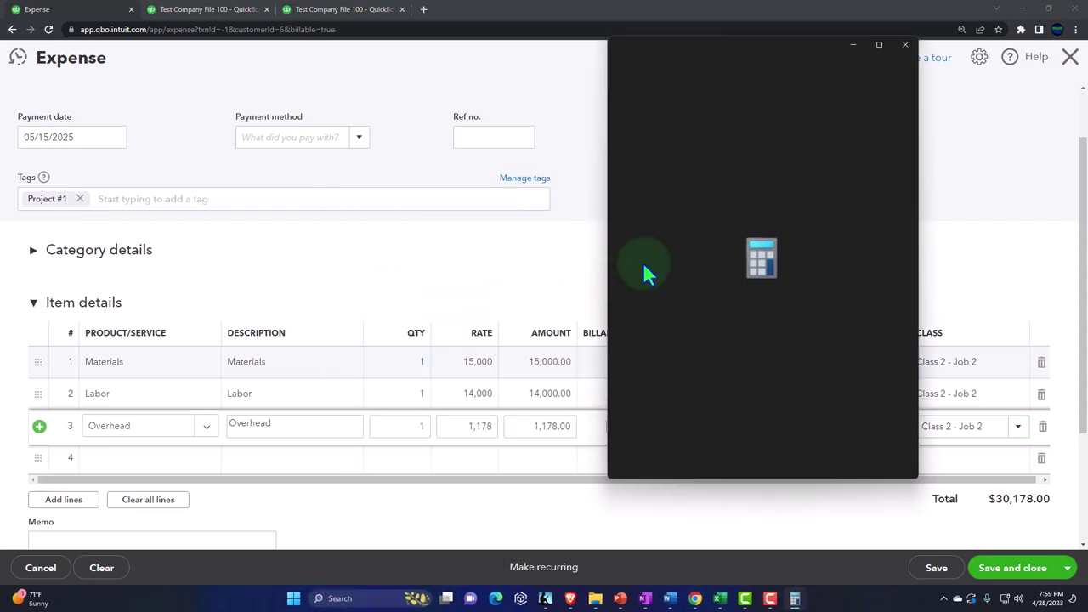
click(695, 68)
drag(924, 29, 873, 155)
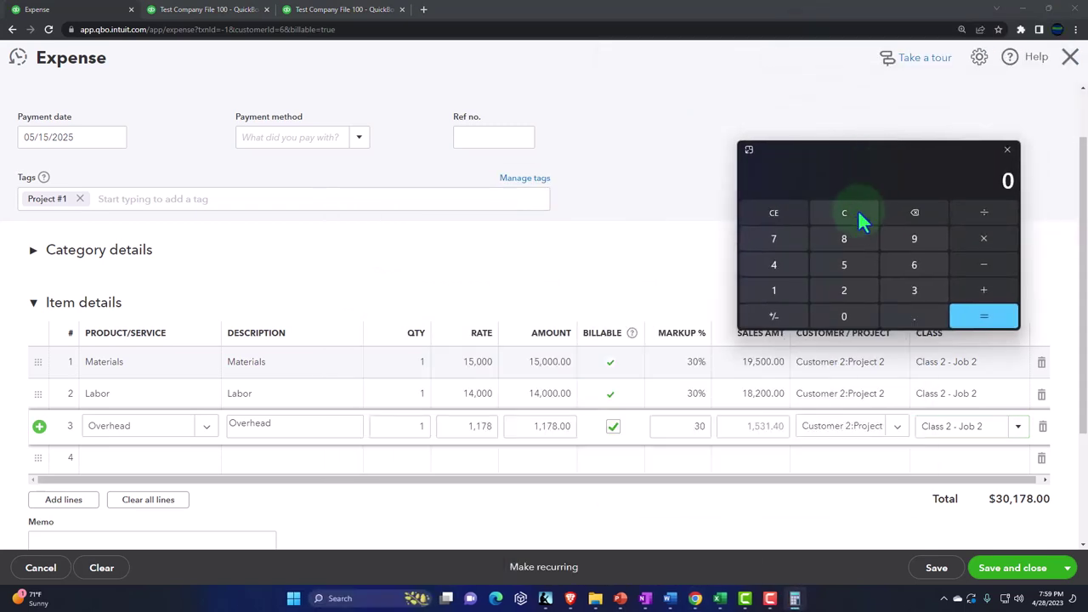
Add the three lines' sales amounts 19,500, 18,200 and 1,531.4 in Calculator
click(730, 474)
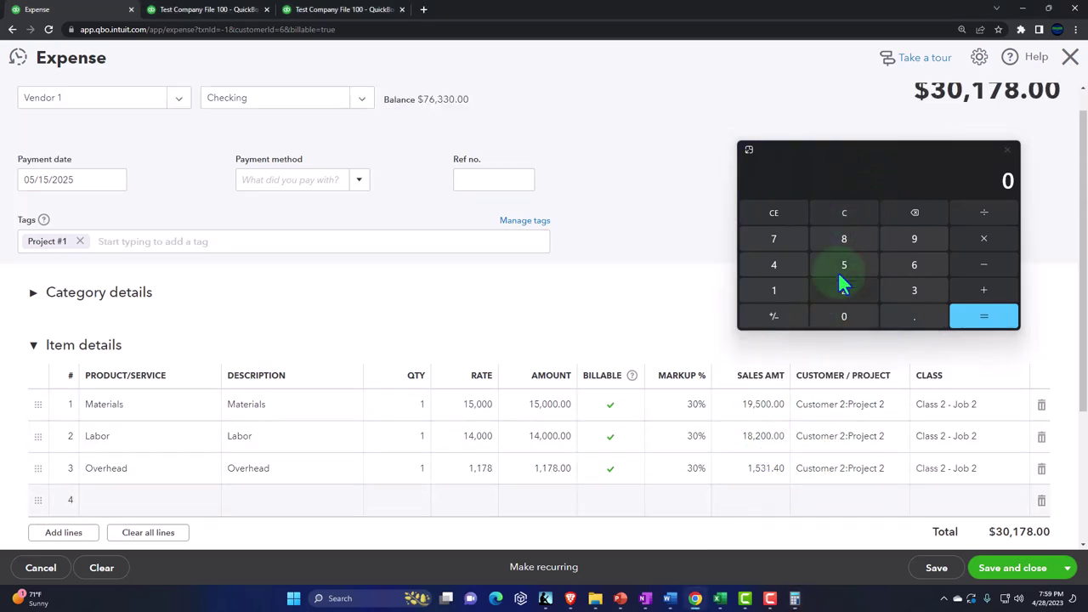
click(769, 277)
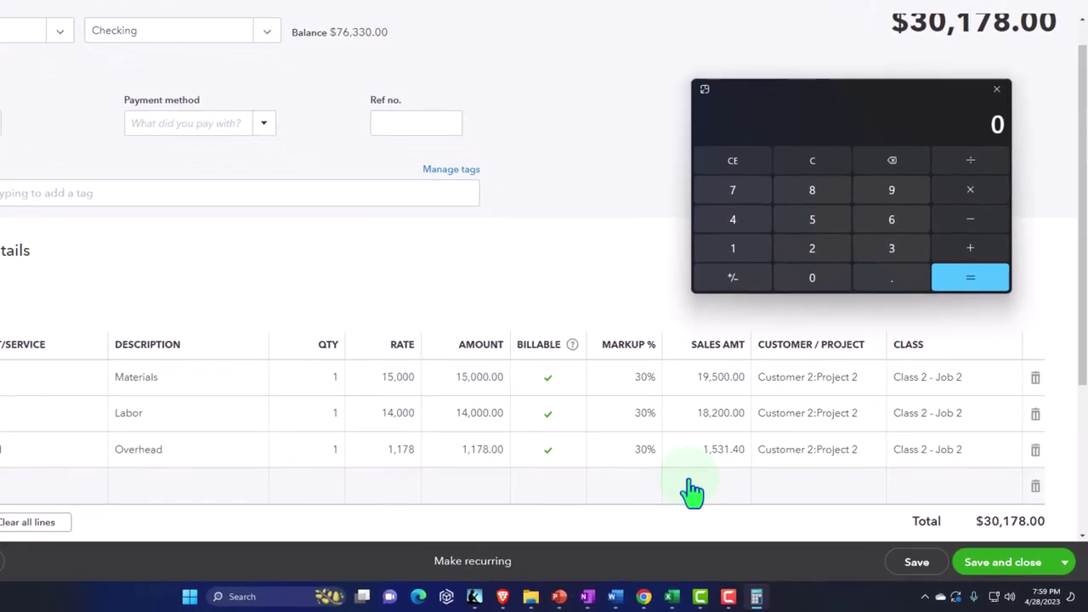
text(19,500)
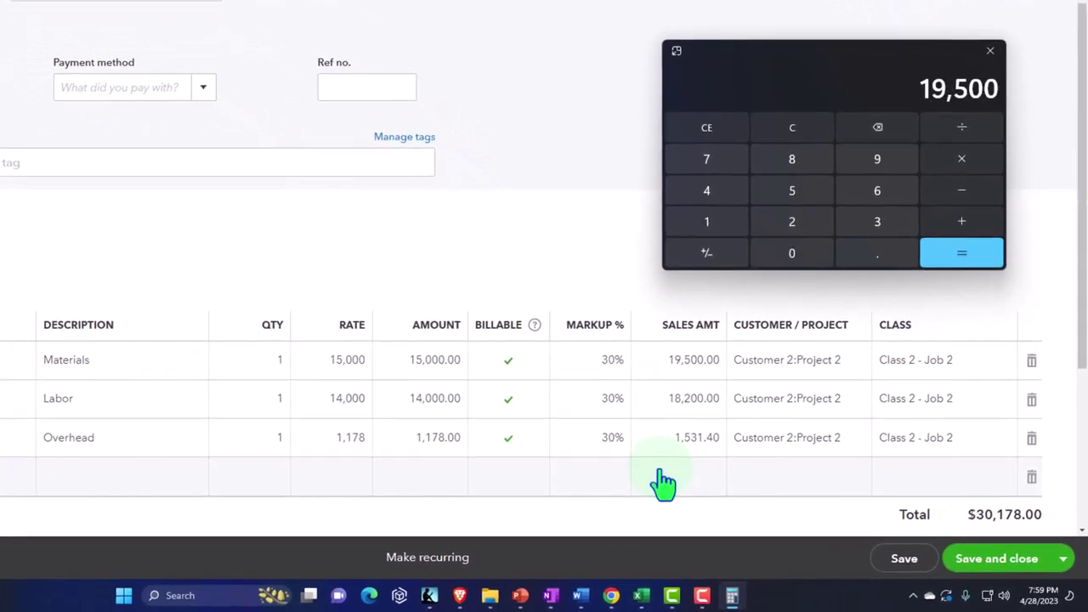
text(18200)
text(1531.4)
key(Return)
Switch to the Excel project worksheet and calculate Month 5's % complete in I14 as its total cost divided by the estimate's total cost
mouse_move(720, 598)
click(668, 476)
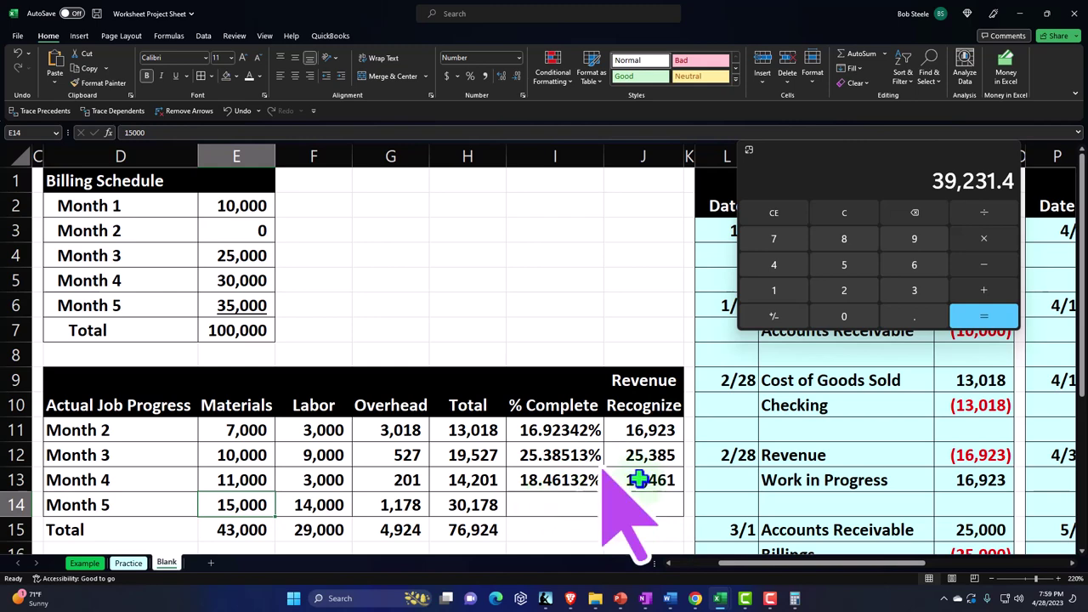
click(571, 506)
text(=)
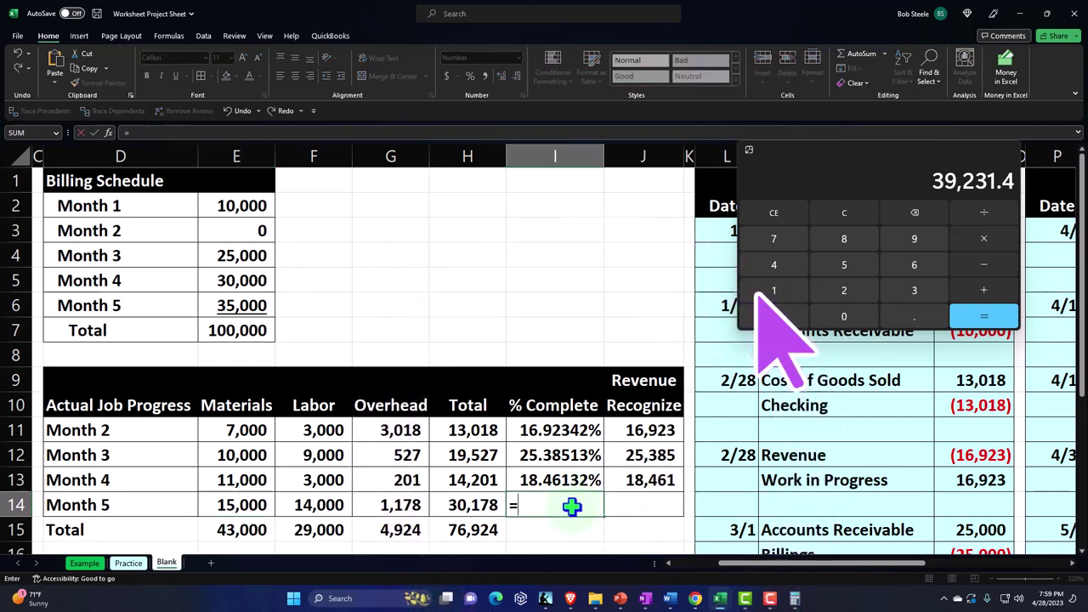
key(Left)
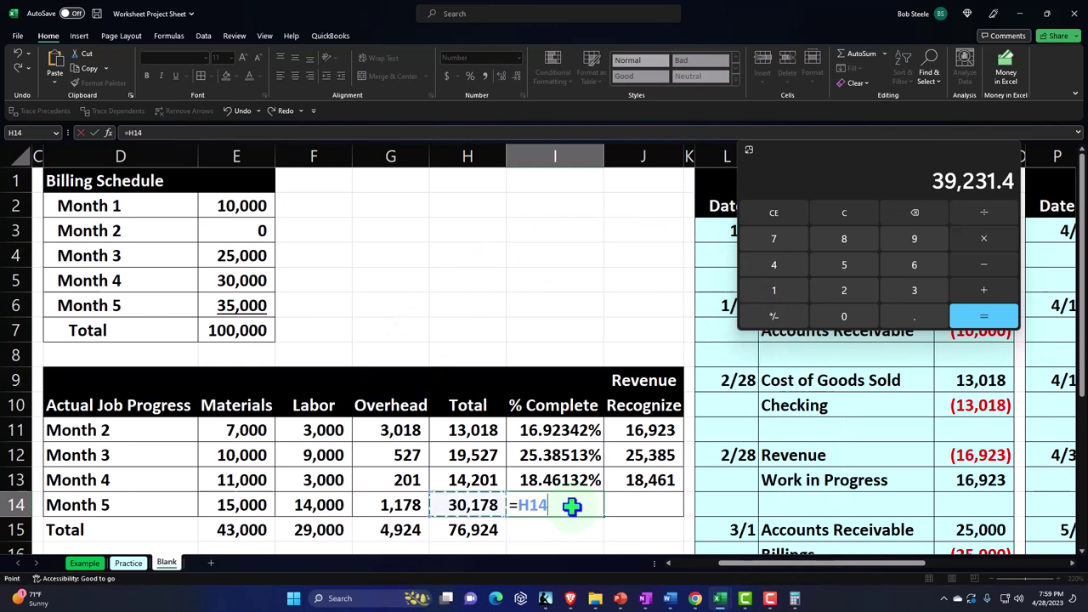
text(/)
key(Left)
key(Left)
key(Left)
key(Left)
key(Left)
key(Left)
key(Left)
key(Left)
key(Up)
key(Up)
key(Up)
key(Up)
key(Up)
key(Up)
key(Up)
key(Up)
key(Up)
key(Right)
key(Return)
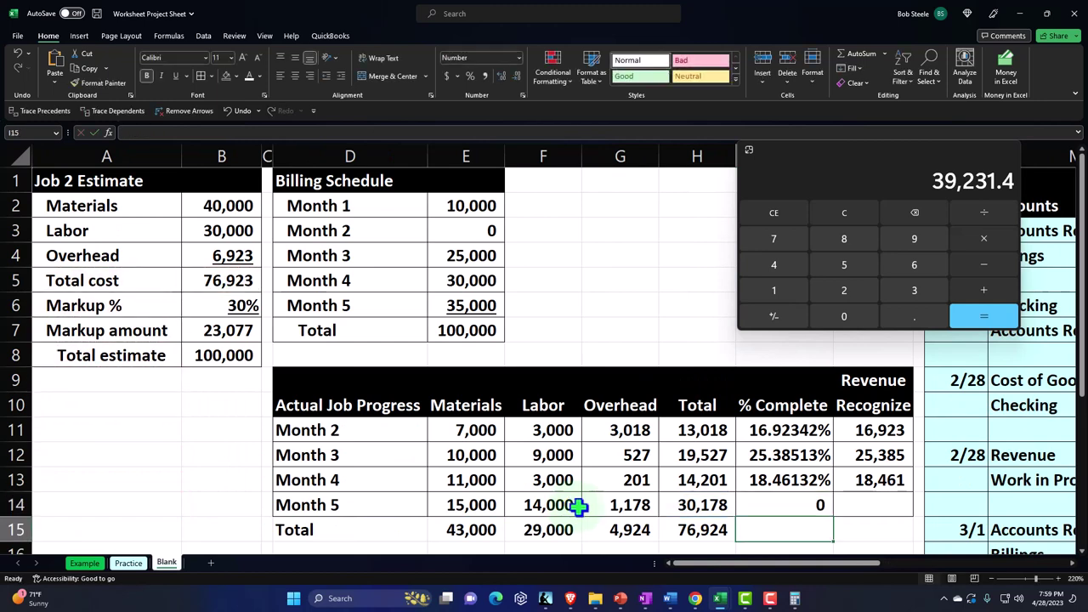
Copy the percentage format of Month 4's % complete cell to Month 5's % complete cell
click(767, 480)
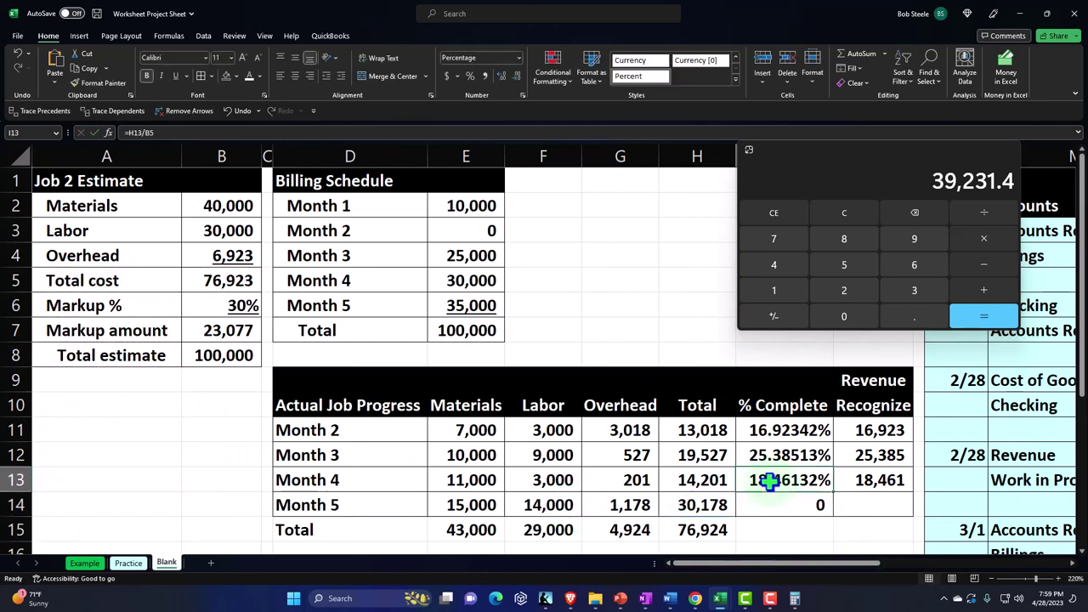
key(ctrl+c)
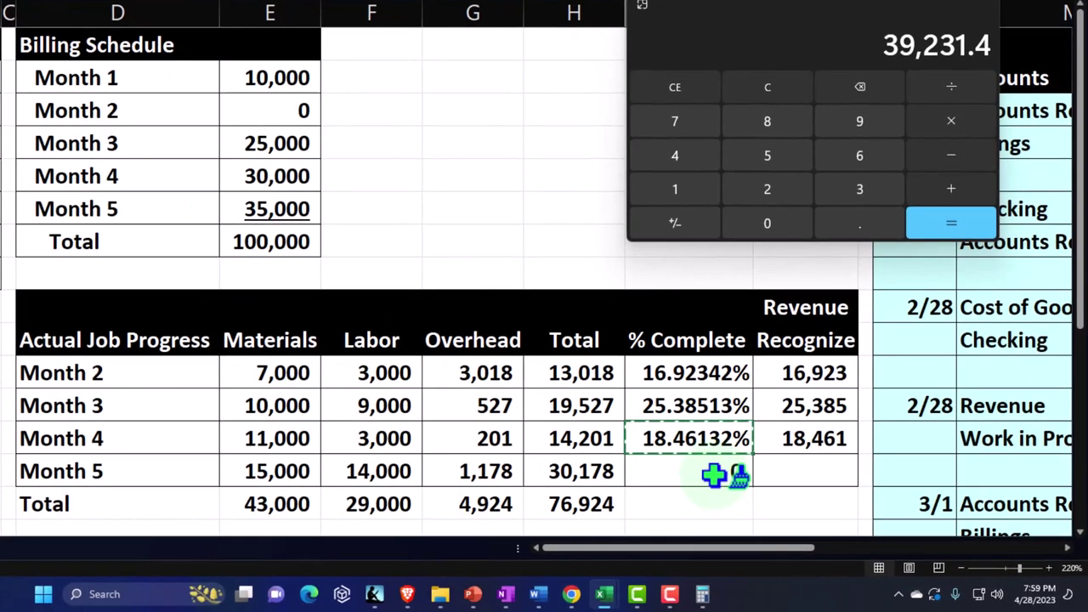
click(727, 479)
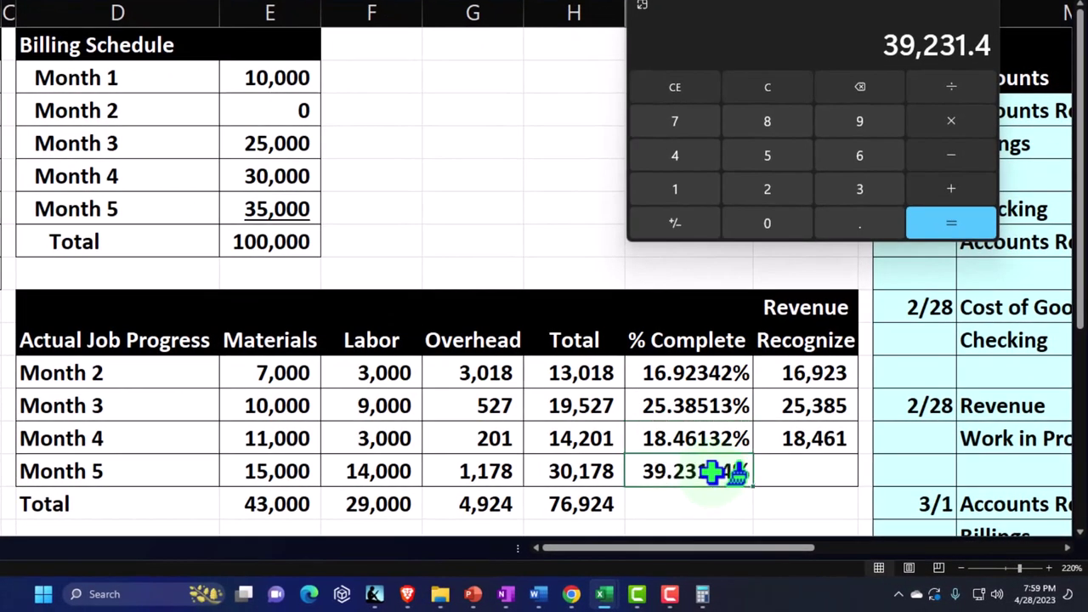
Calculate Month 5's revenue to recognize in J14 as its % complete times the 100,000 job total
click(790, 474)
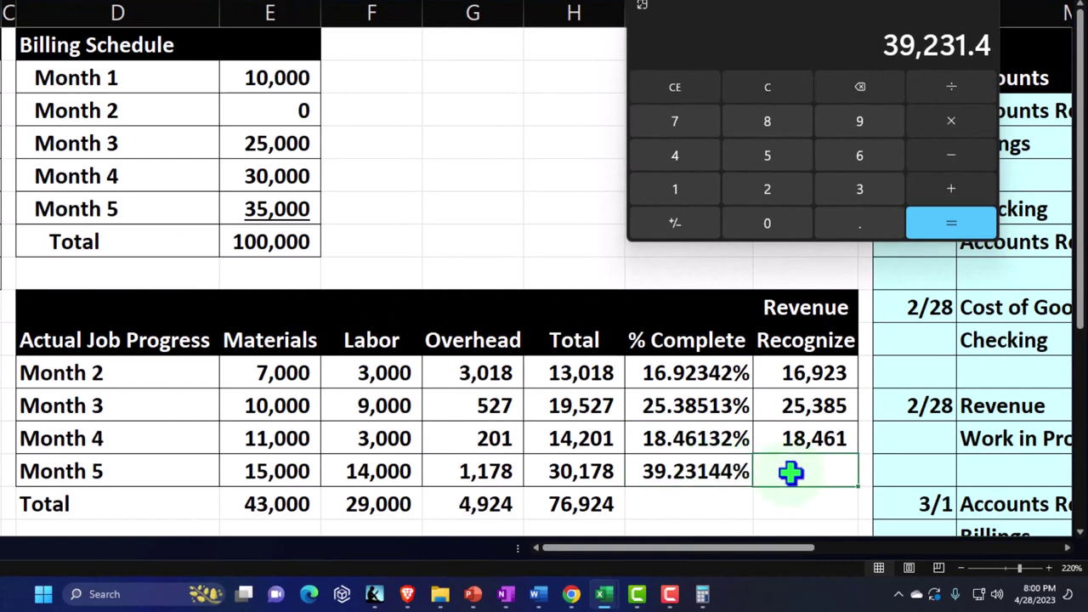
text(=)
key(Left)
key(Left)
key(Left)
key(Left)
key(Left)
key(Left)
key(Left)
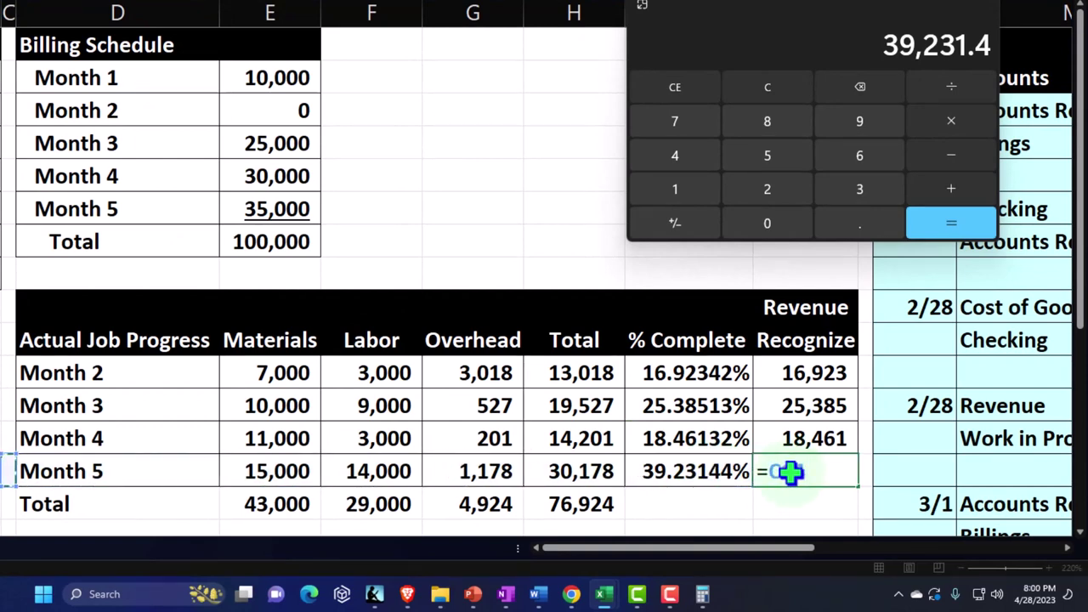
key(Up)
key(Up)
key(BackSpace)
key(BackSpace)
key(BackSpace)
key(Left)
key(Return)
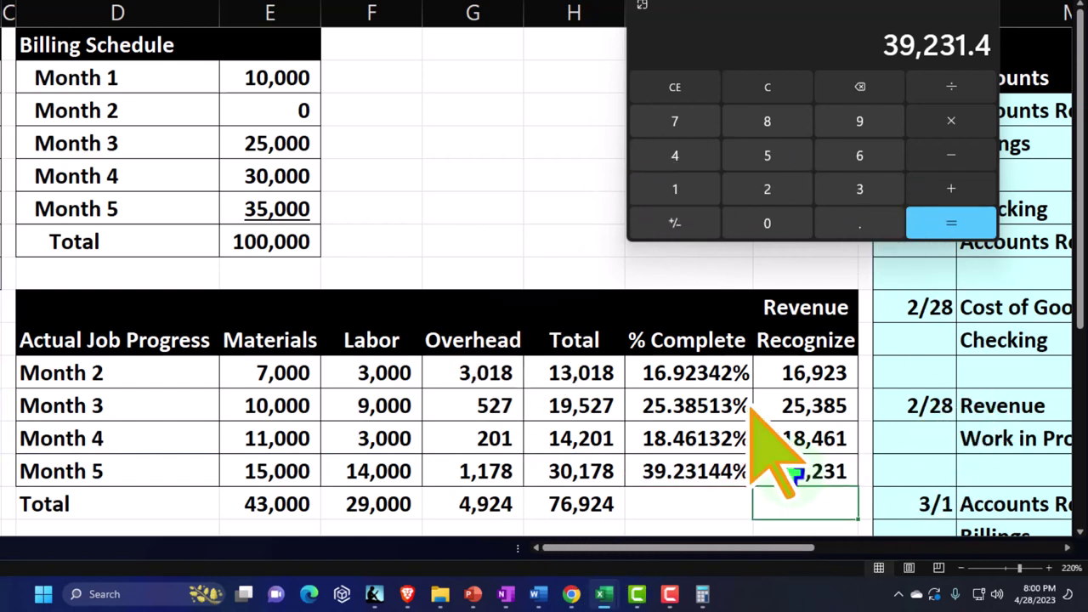
Total the % Complete column for Months 2 to 5 in I15 and format it as a percentage with four decimals
key(Left)
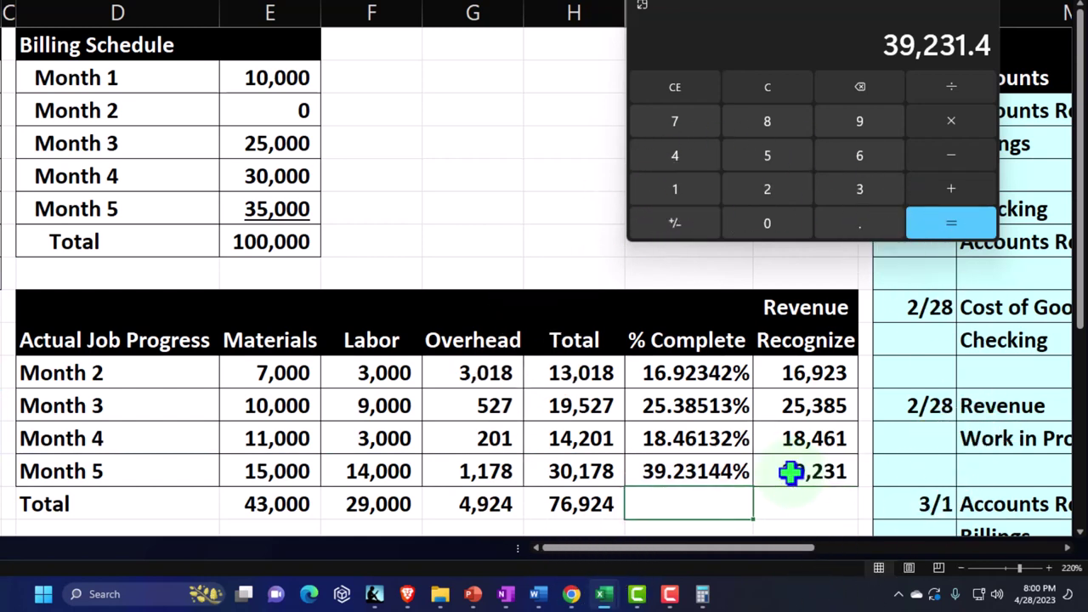
text(=)
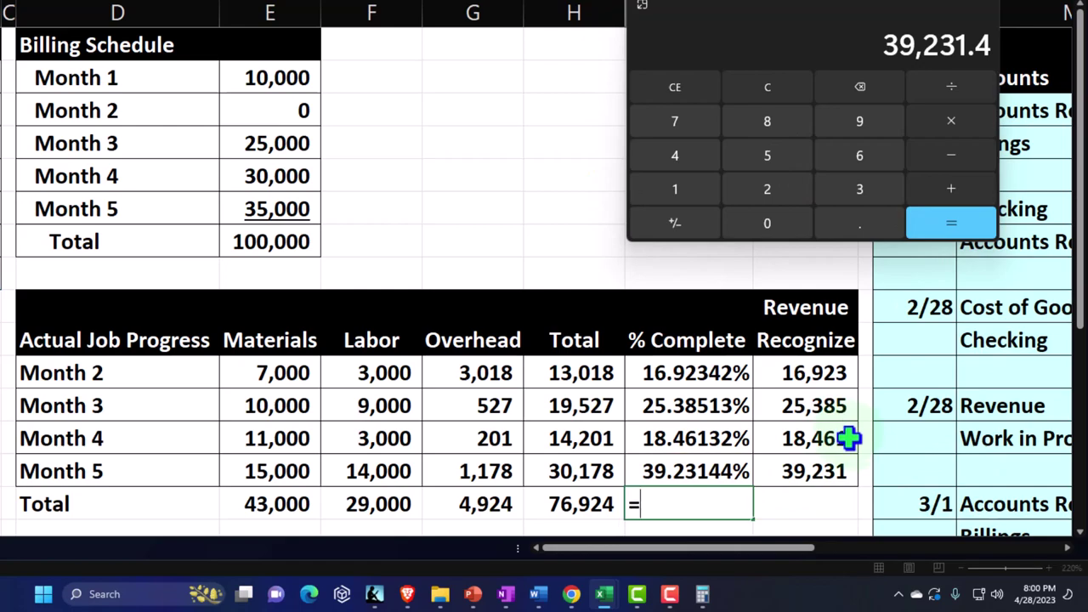
text(sum()
key(Up)
key(shift+Up)
key(shift+Up)
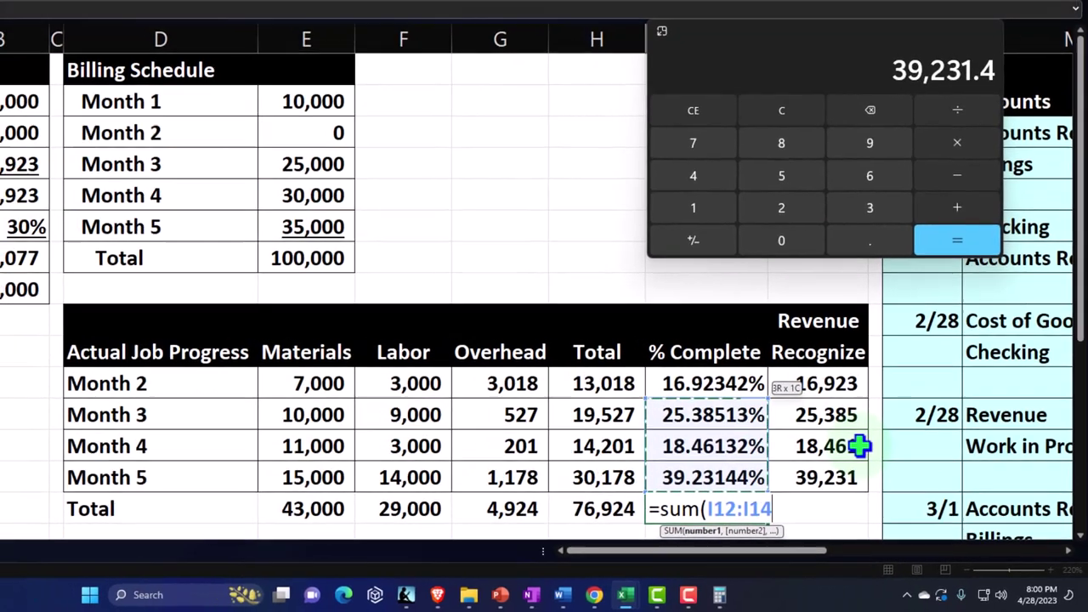
key(shift+Up)
key(ctrl+Return)
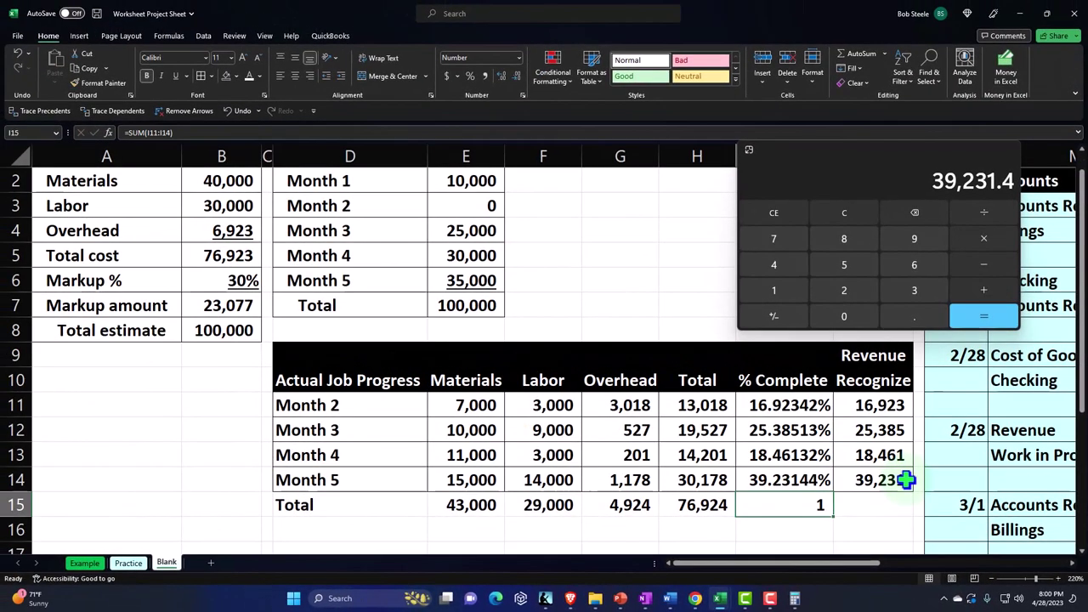
click(470, 76)
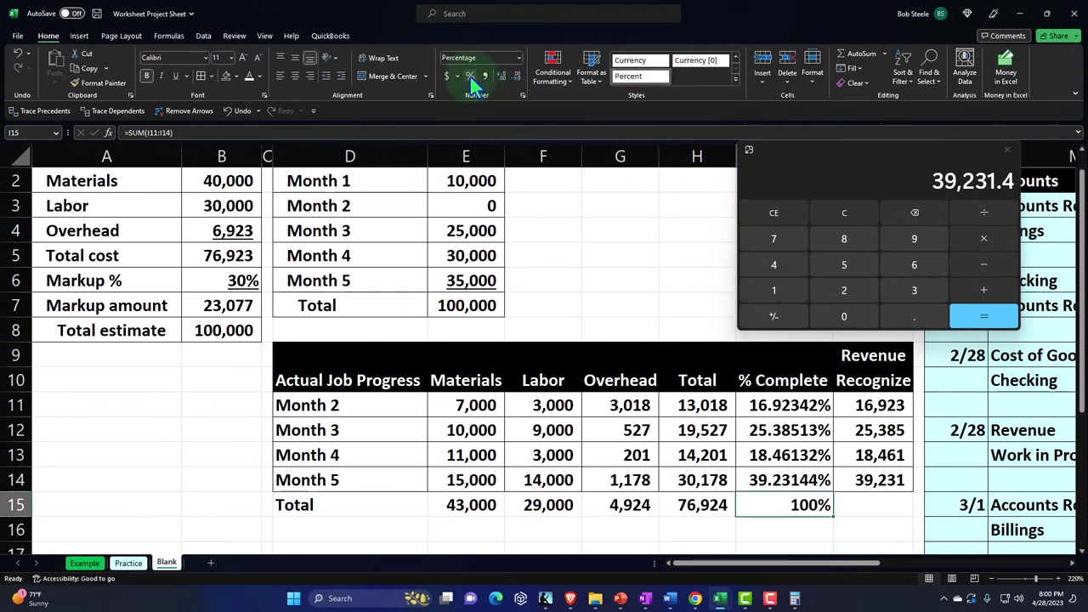
click(498, 74)
Sum the Month 2 to Month 5 revenue amounts in J15 and add borders to the total row D15:J15
click(884, 505)
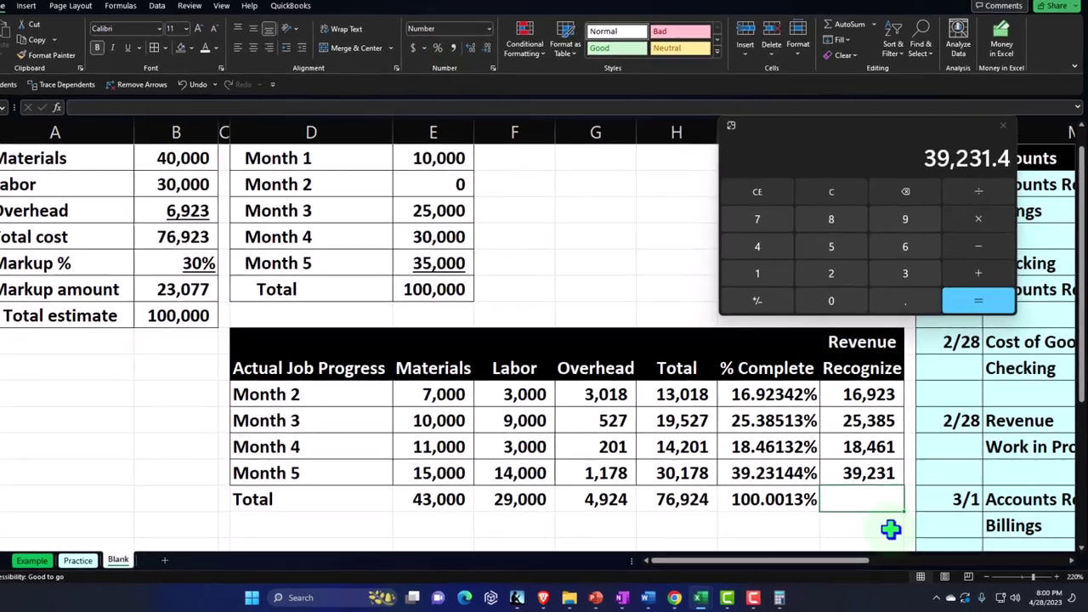
text(=su)
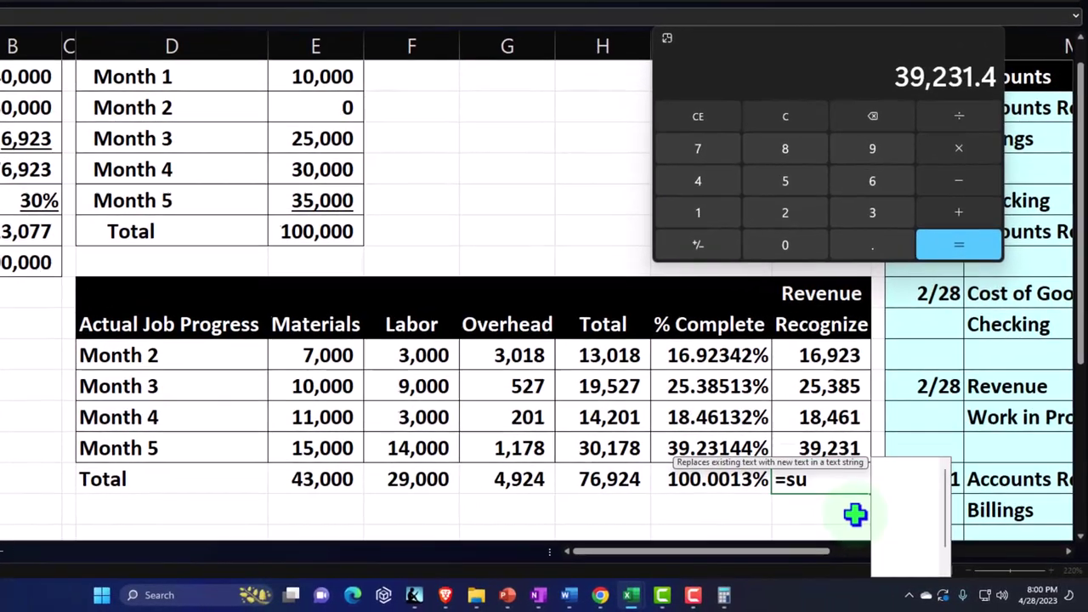
text(m()
key(Up)
key(shift+Up)
key(shift+Up)
key(shift+Up)
key(Return)
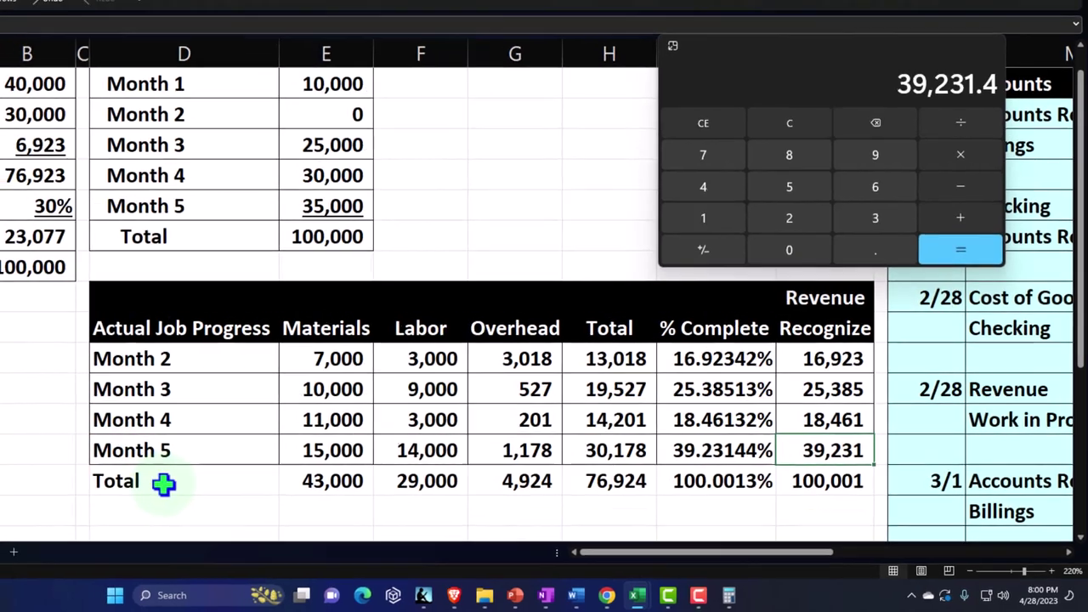
drag(136, 480, 792, 478)
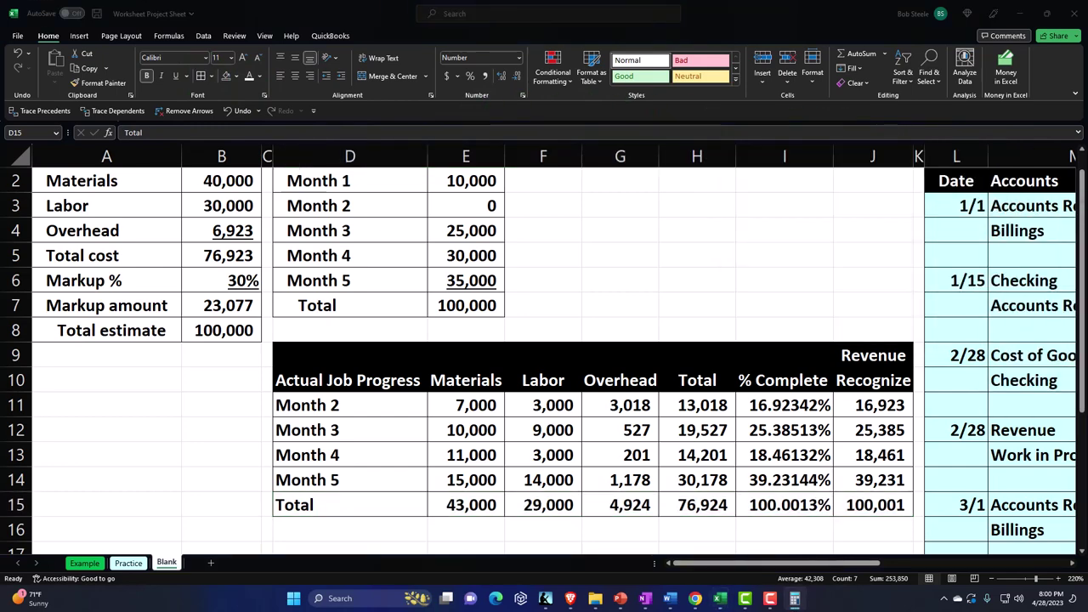
Switch back to the QuickBooks Online expense form, review the item lines, and save and close the Month 5 expense
click(1019, 15)
scroll(842, 343, down, 1)
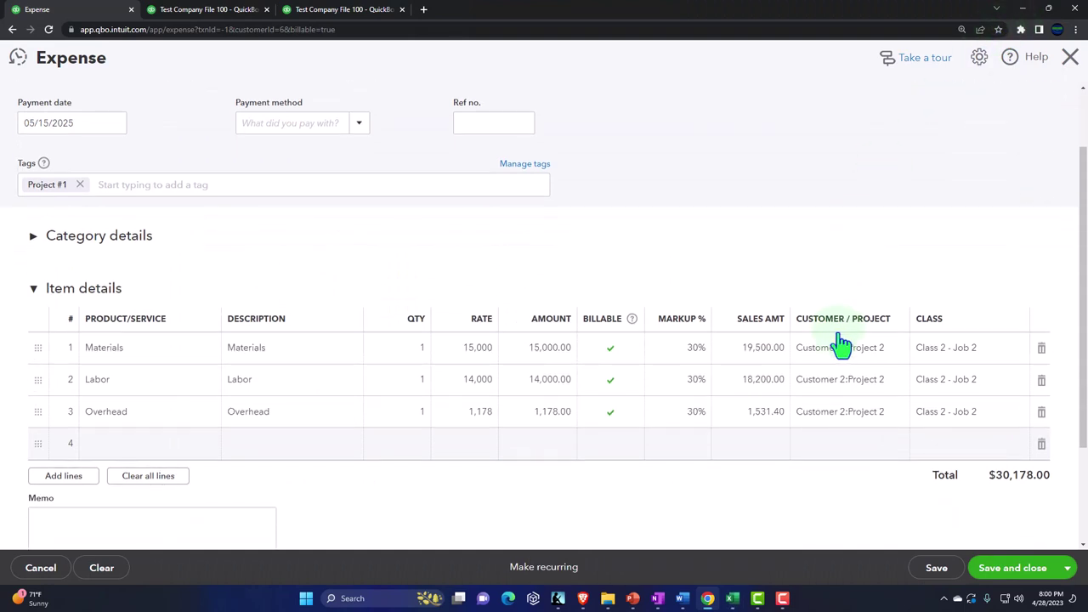
scroll(842, 342, down, 1)
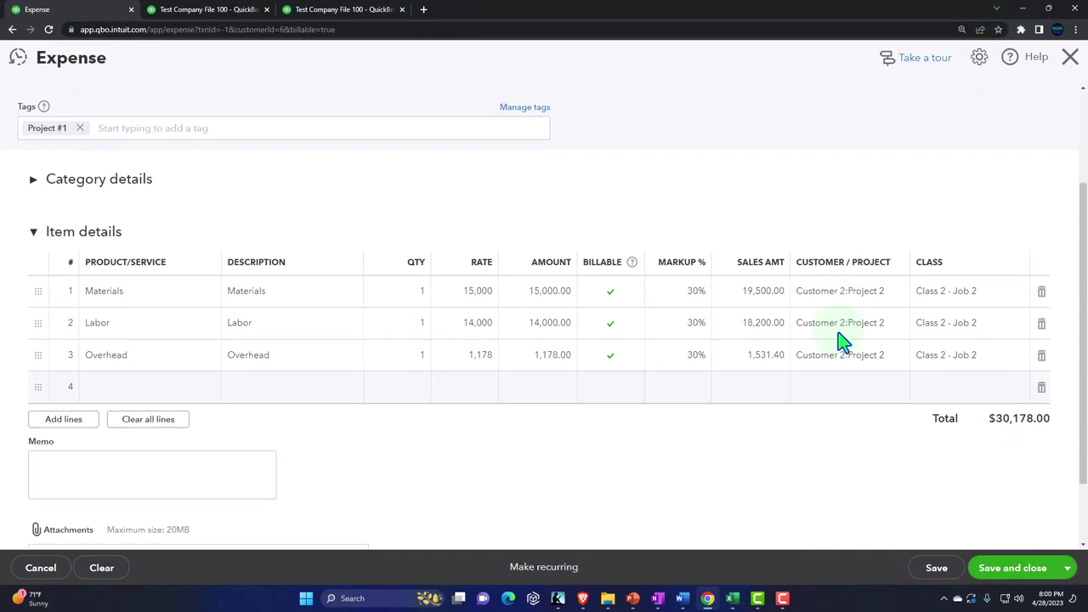
scroll(840, 345, down, 1)
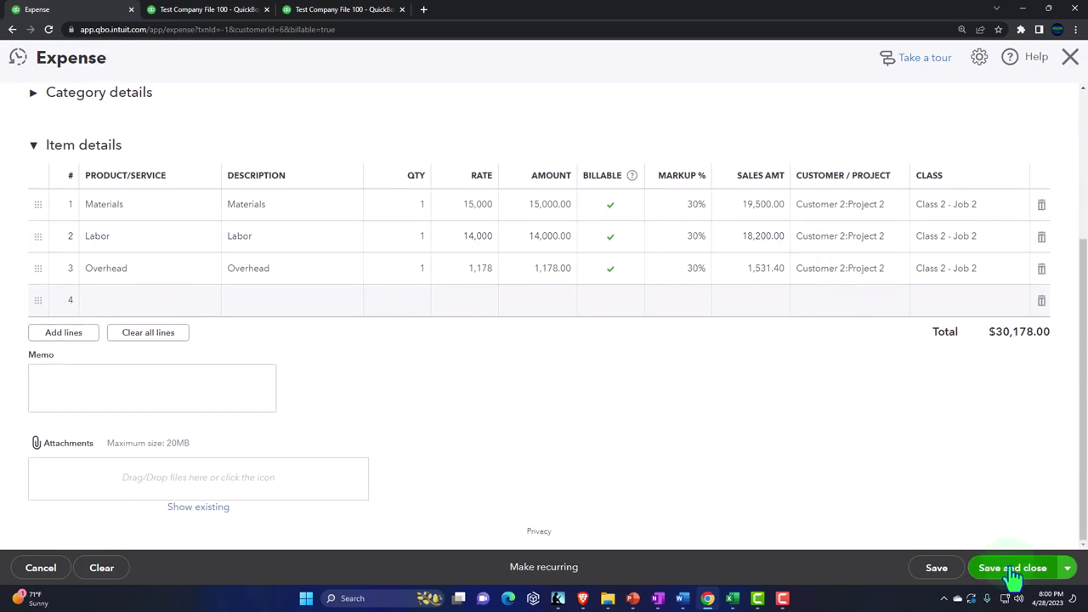
Rerun the Balance Sheet report by class and examine the checking, work in progress and billings balances
click(220, 15)
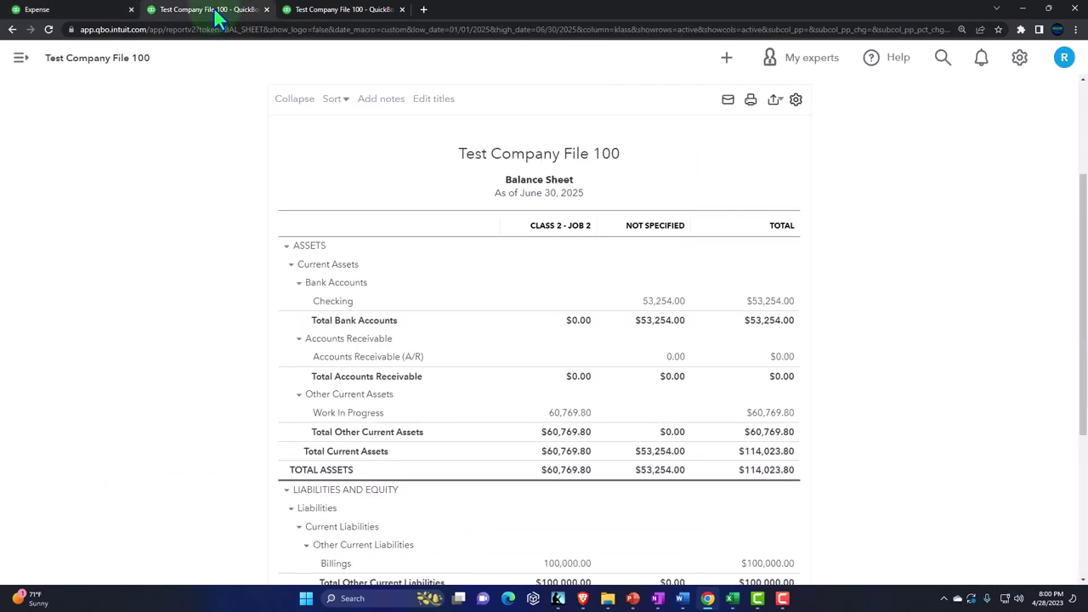
scroll(233, 340, up, 3)
click(652, 210)
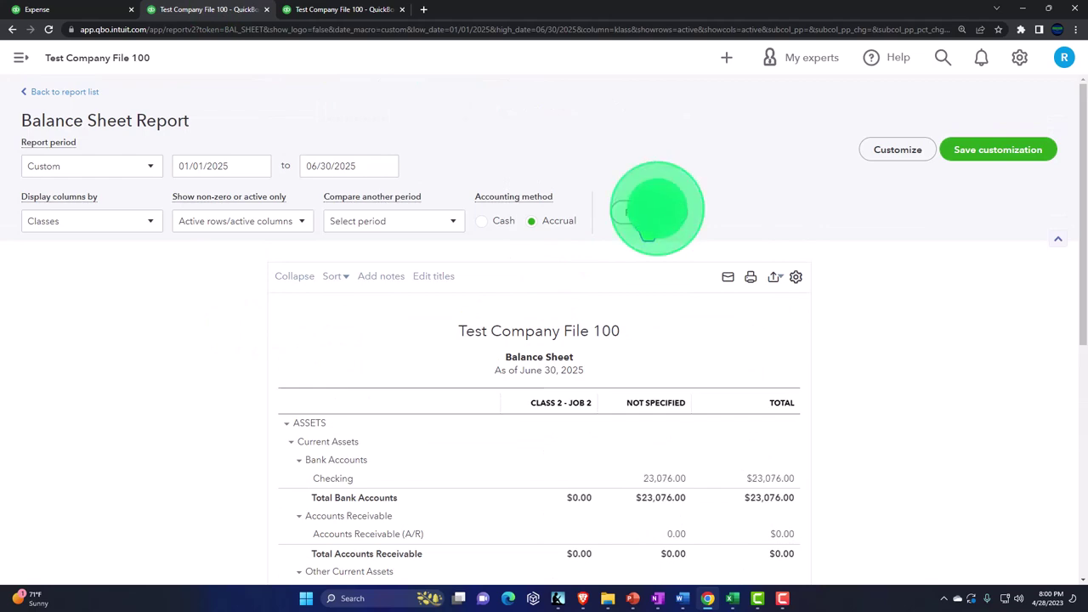
scroll(651, 217, down, 2)
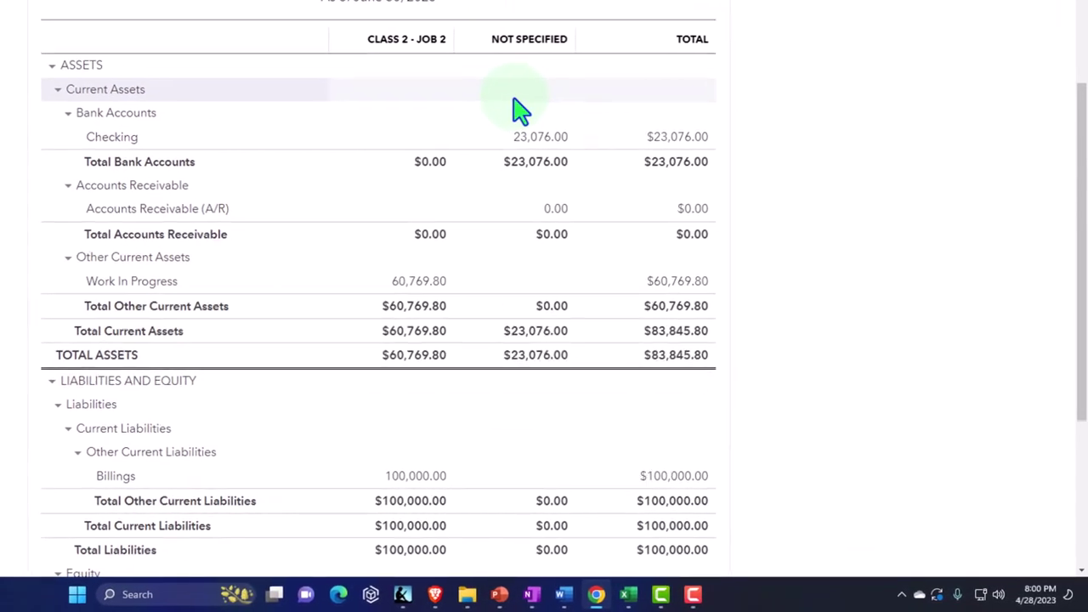
scroll(520, 109, down, 1)
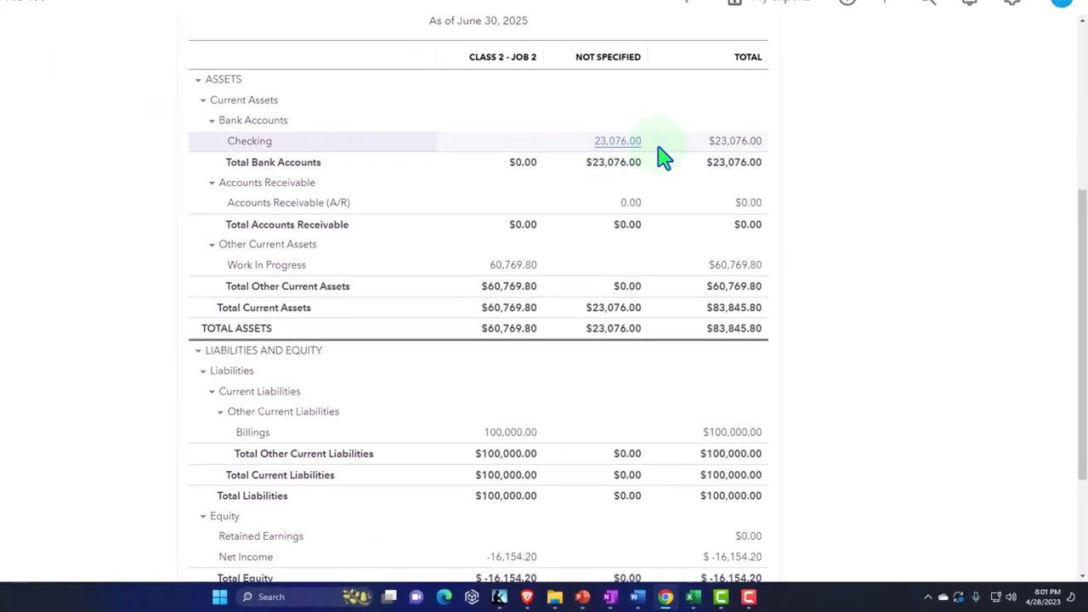
Open the Checking balance's transaction detail, examine the 05/15/2025 expense and return to the Balance Sheet
click(735, 142)
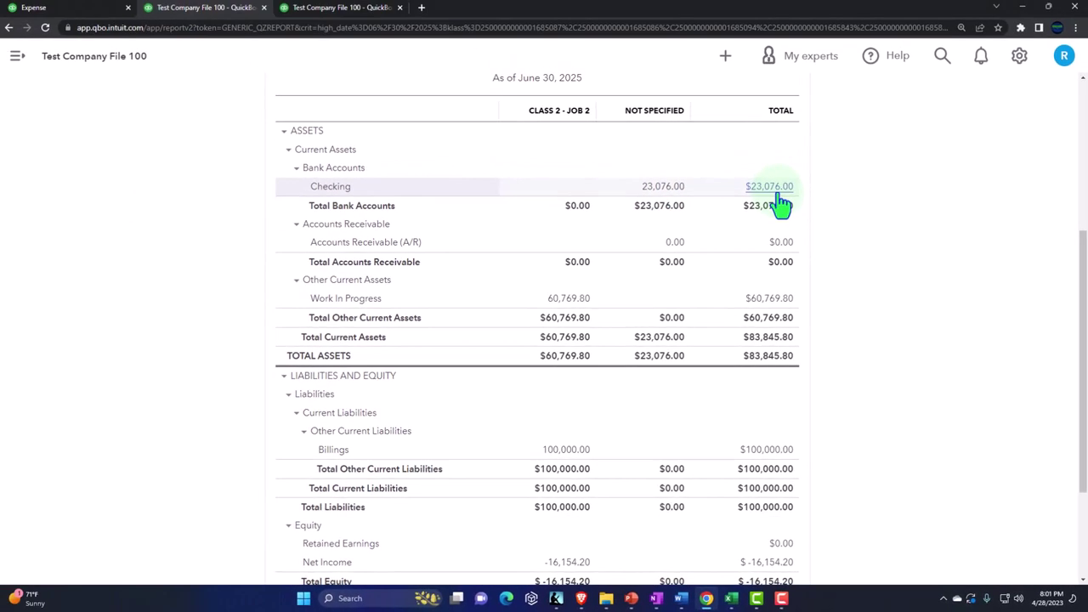
scroll(780, 204, down, 2)
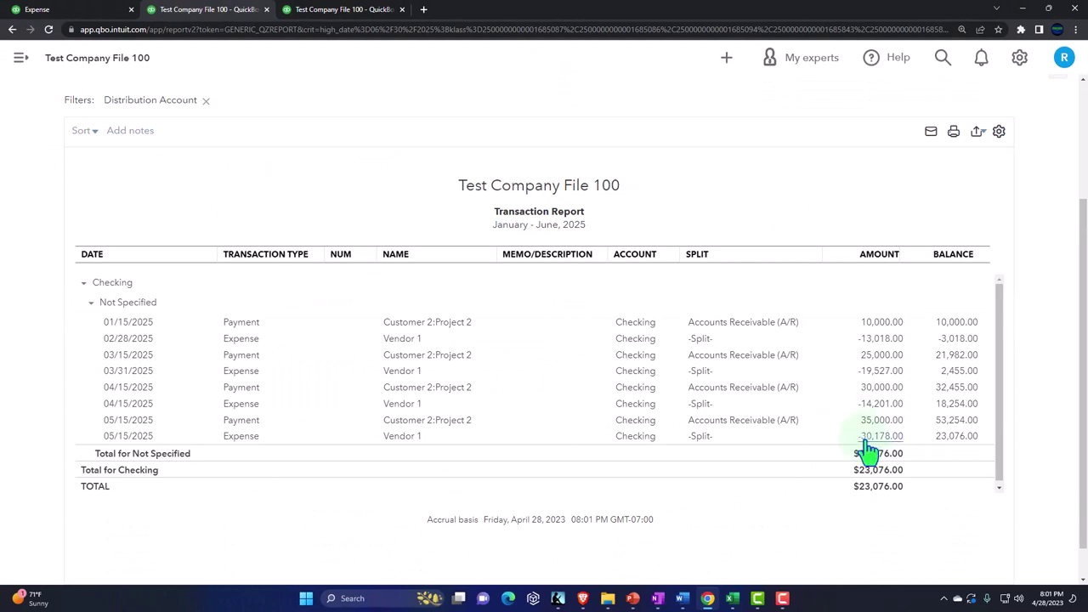
scroll(303, 400, up, 2)
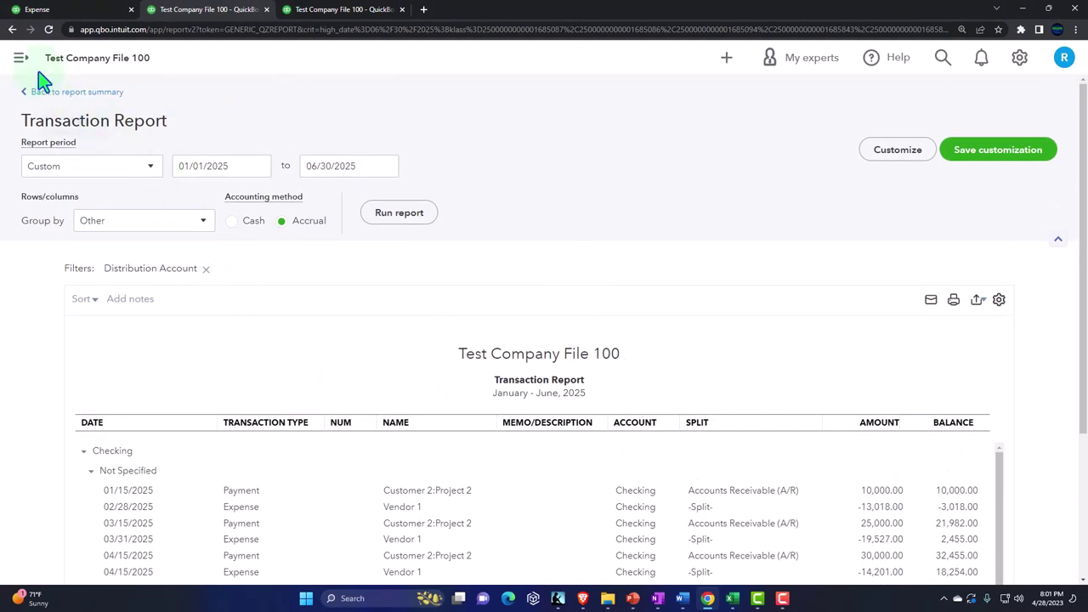
click(38, 94)
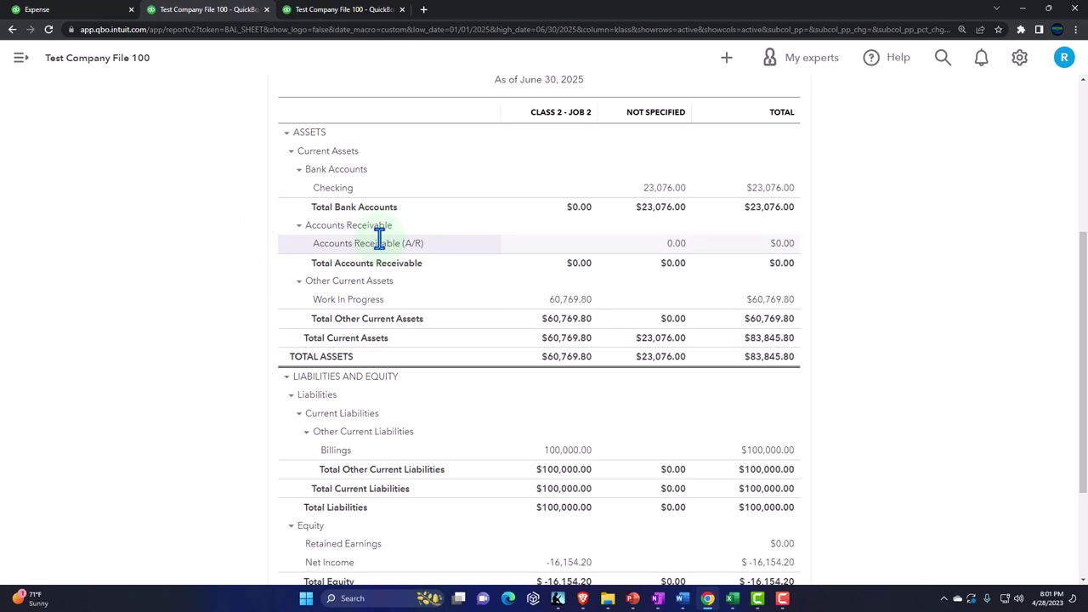
Rerun the monthly Profit and Loss report and examine May 2025's income and cost of goods sold
click(336, 9)
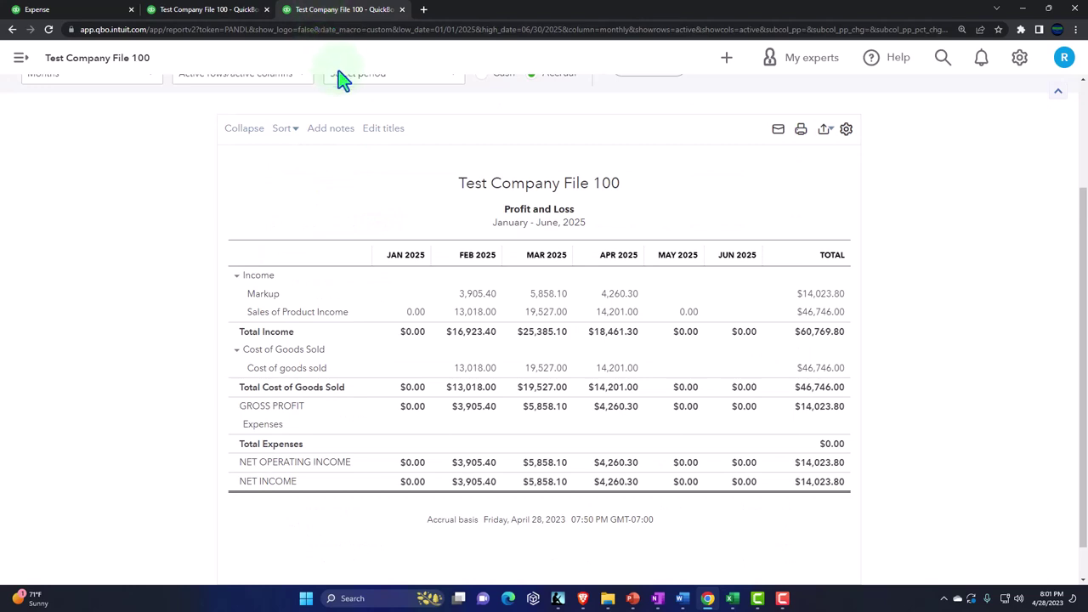
scroll(456, 213, up, 3)
click(651, 180)
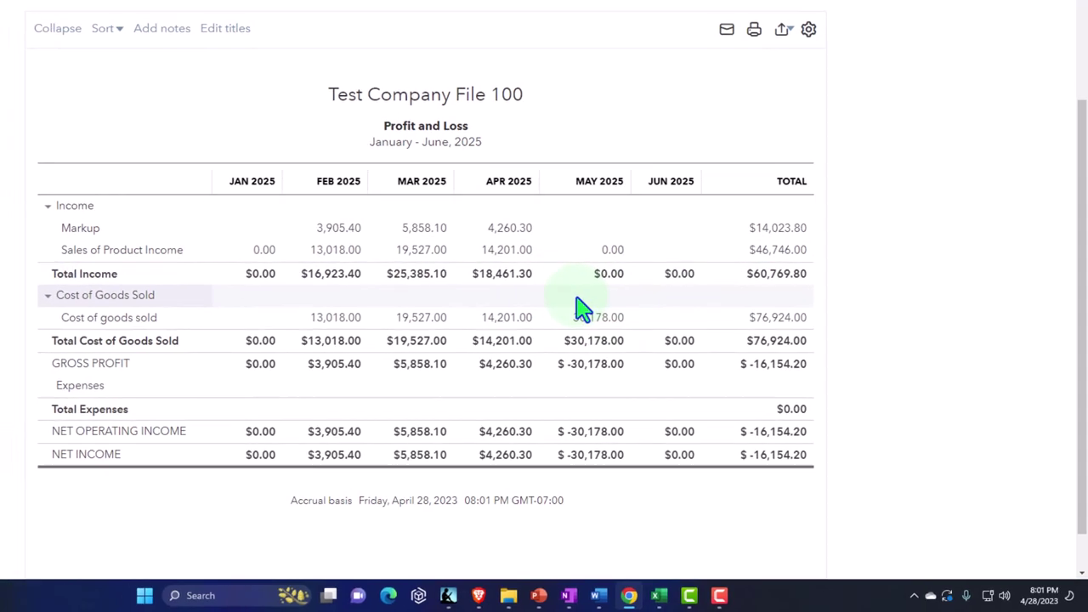
Switch to the Excel project worksheet and enter the date 5/31 in P24 for Month 5's revenue journal entry
mouse_move(648, 595)
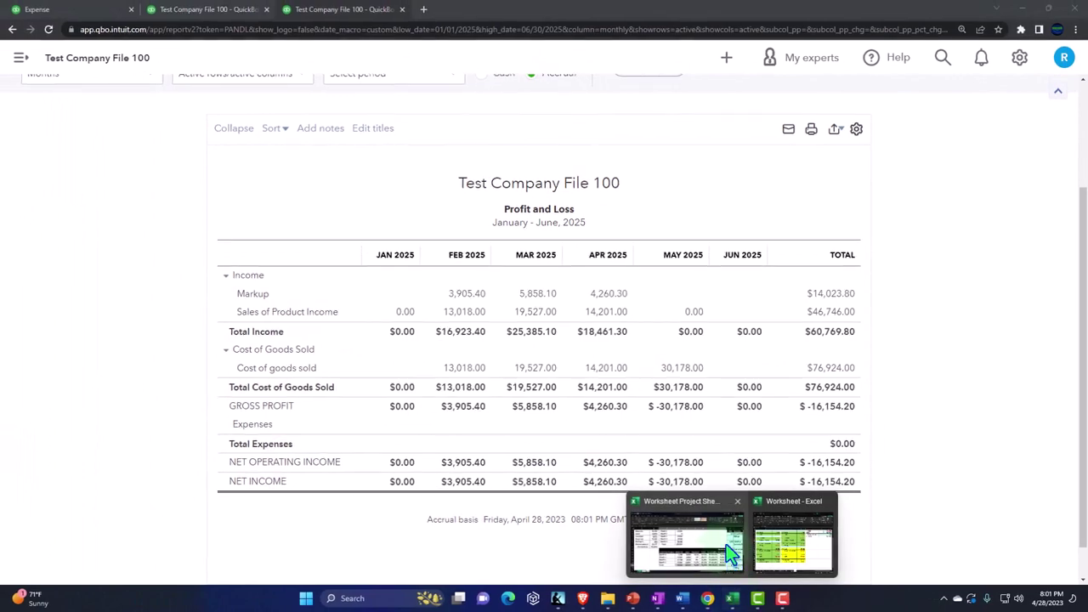
click(726, 544)
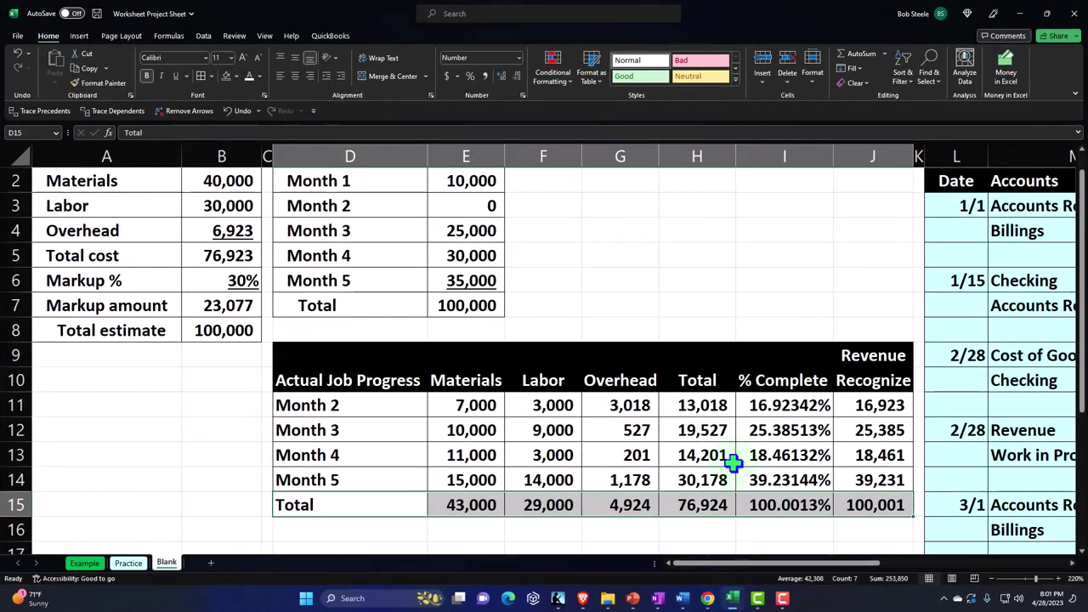
click(737, 362)
key(Right)
key(Right)
key(Right)
key(Right)
key(Right)
key(Right)
key(Right)
key(Right)
key(Right)
key(Right)
key(Right)
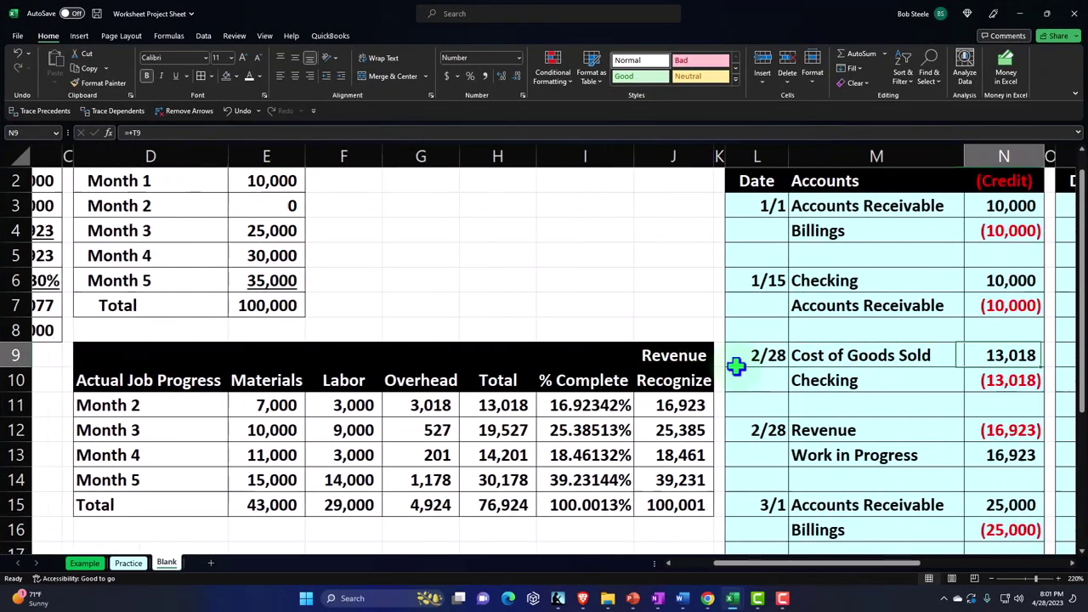
key(Down)
key(Down)
key(Down)
key(Down)
key(Down)
key(Down)
key(Down)
key(Down)
key(Down)
key(Down)
key(Down)
key(Down)
key(Down)
key(Down)
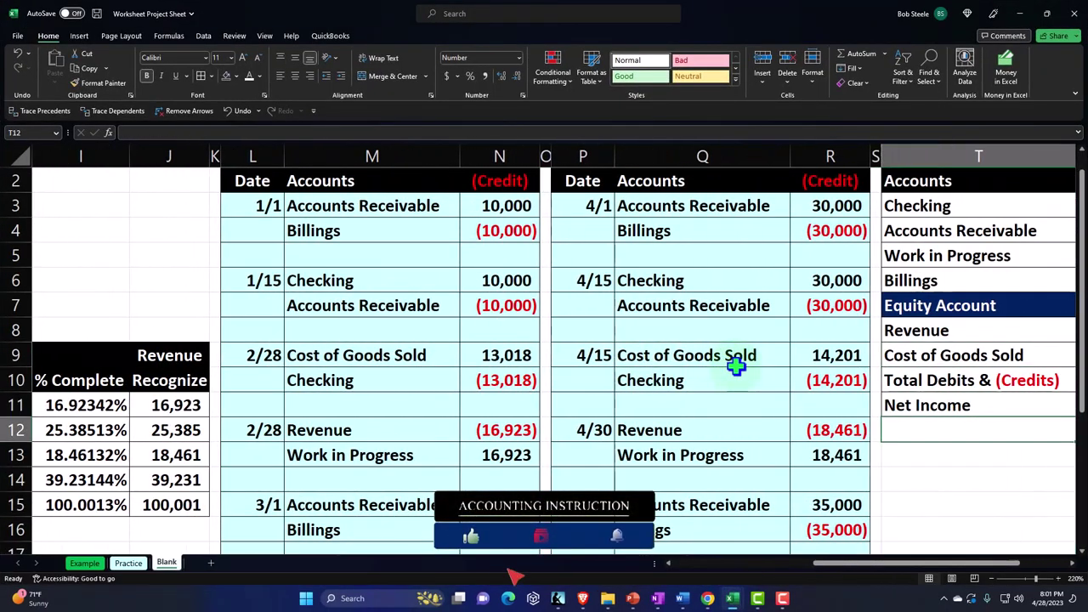
key(Down)
key(Down)
key(Down)
key(Down)
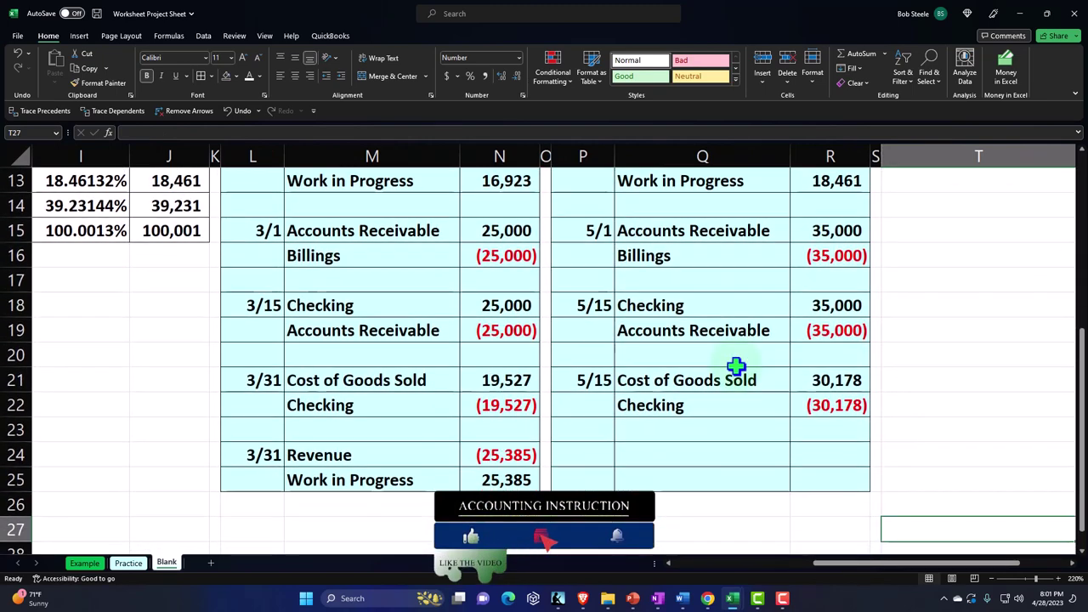
key(Left)
key(Left)
key(Left)
key(Left)
key(Up)
key(Up)
key(Up)
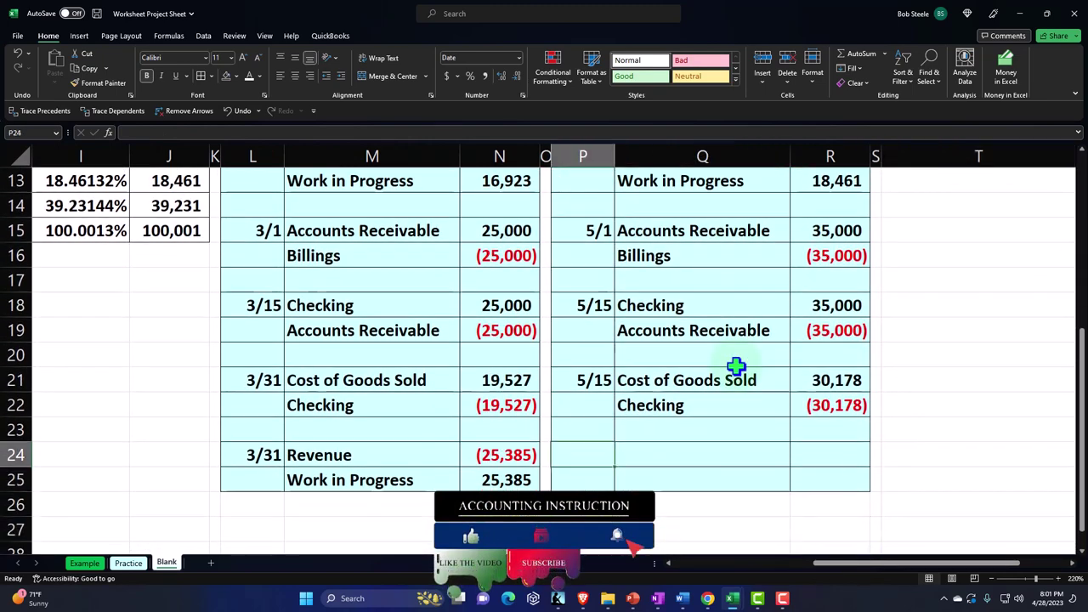
text(5/31)
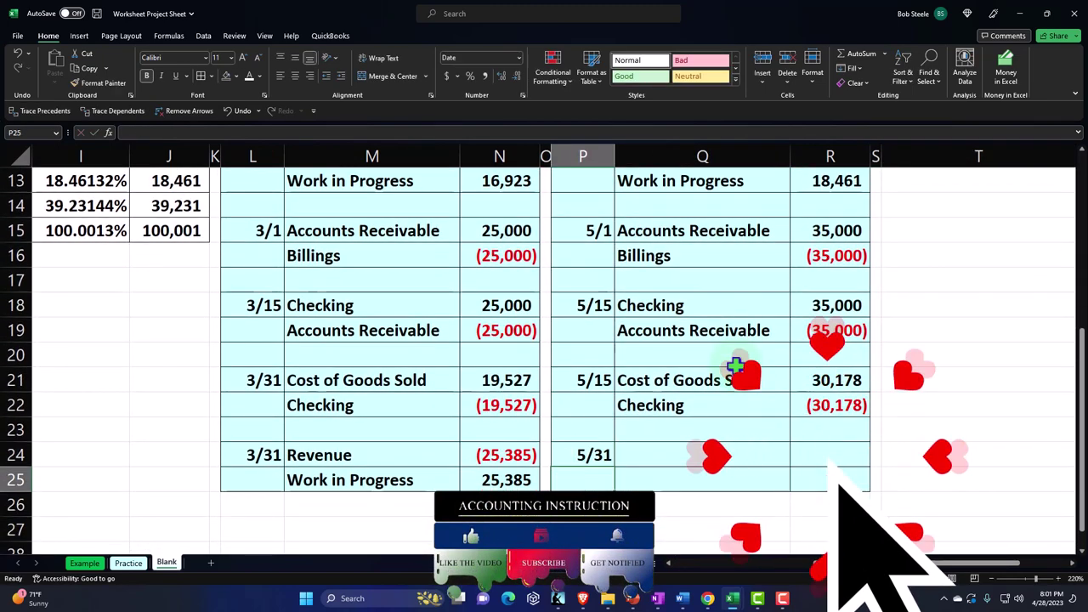
Link the 5/31 entry's first account in Q24 to the Revenue account name in T8
key(Up)
key(Right)
text(+)
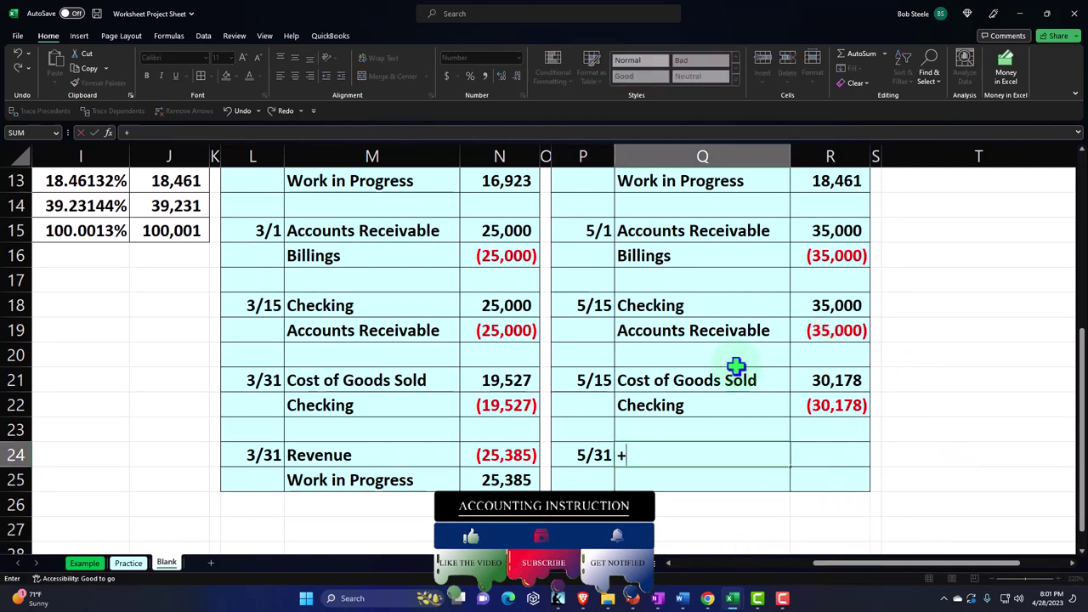
key(Up)
key(Up)
key(Up)
key(Up)
key(Up)
key(Up)
key(Up)
key(Up)
key(Up)
key(Up)
key(Up)
key(Up)
key(Up)
key(Up)
key(Up)
key(Up)
key(Up)
key(Up)
key(Up)
key(Up)
key(Right)
key(Right)
key(Right)
key(Down)
key(Down)
key(Down)
key(Down)
key(Down)
key(Down)
key(Down)
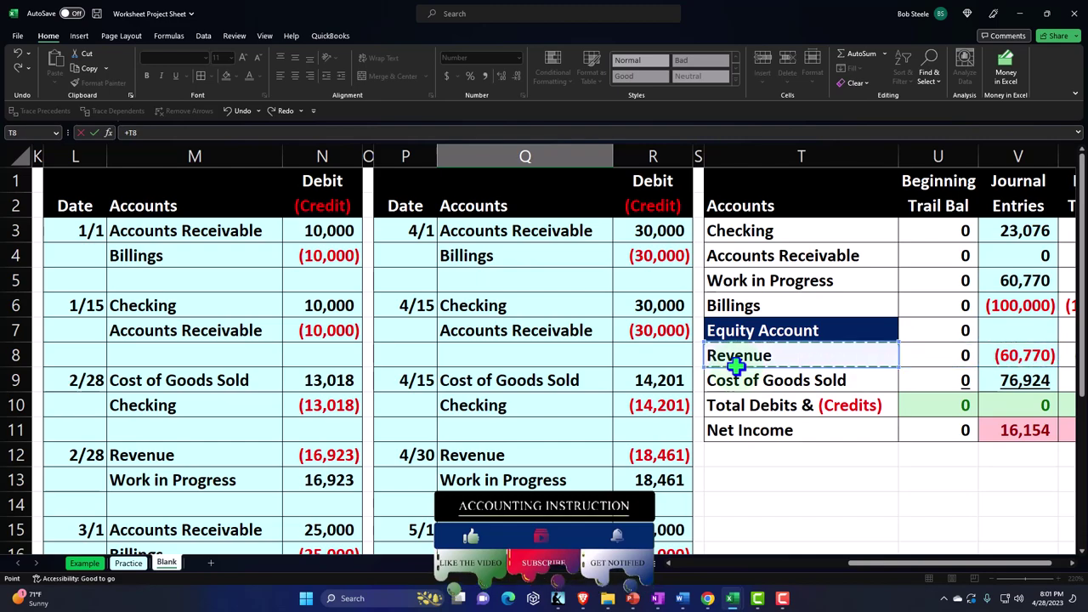
key(Escape)
Enter the 5/31 entry's Revenue amount in R24 as the negative of Month 5's recognized revenue in J14
text(-)
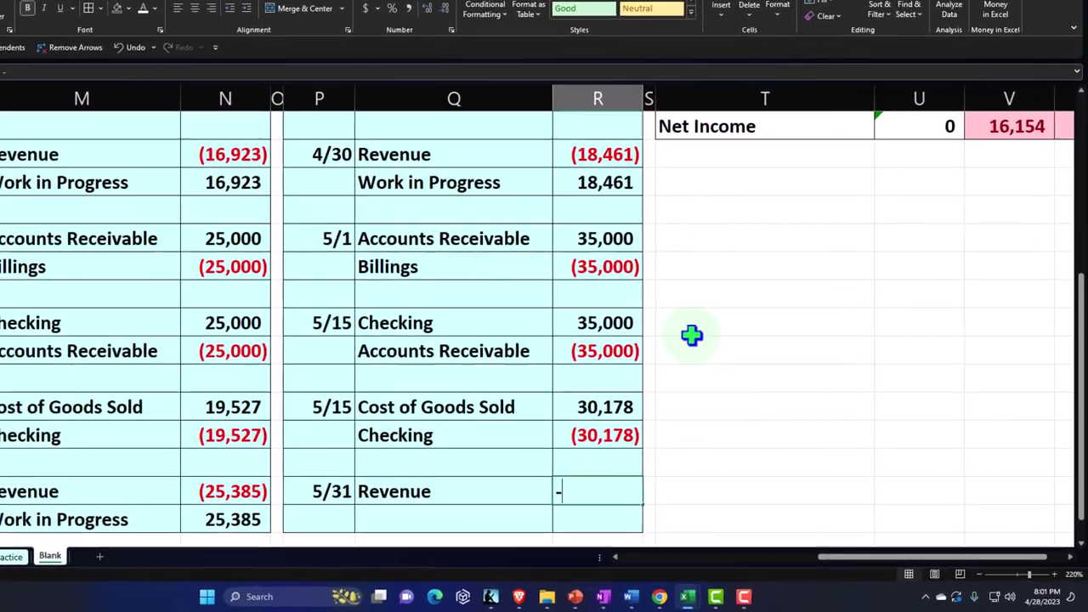
key(Left)
key(Left)
key(Left)
key(Left)
key(Left)
key(Left)
key(Left)
key(Left)
key(Left)
key(Left)
key(Left)
key(Up)
key(Up)
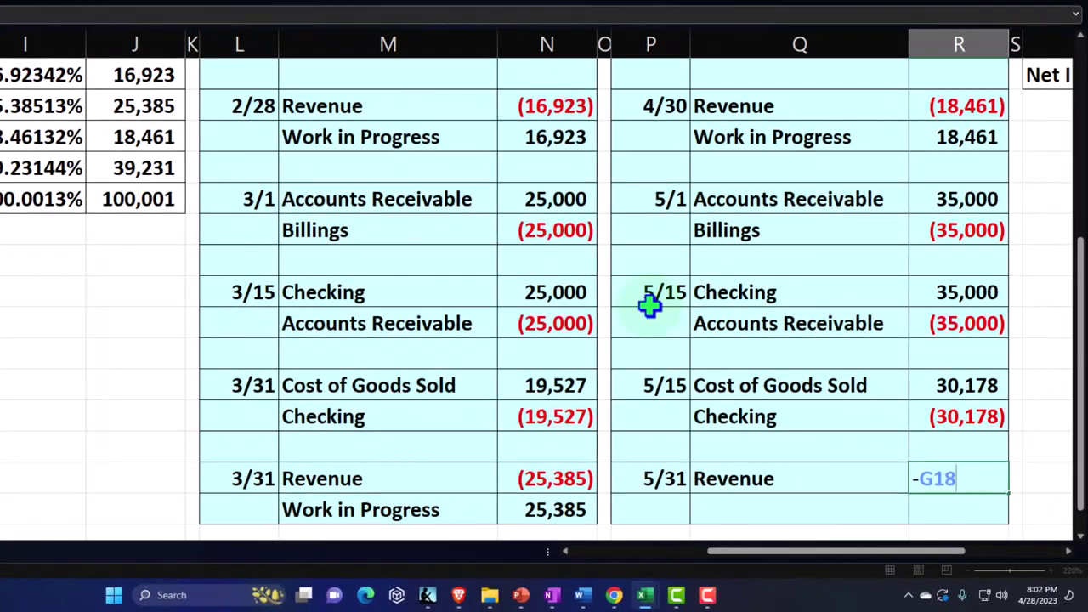
scroll(650, 306, up, 2)
scroll(650, 306, left, 3)
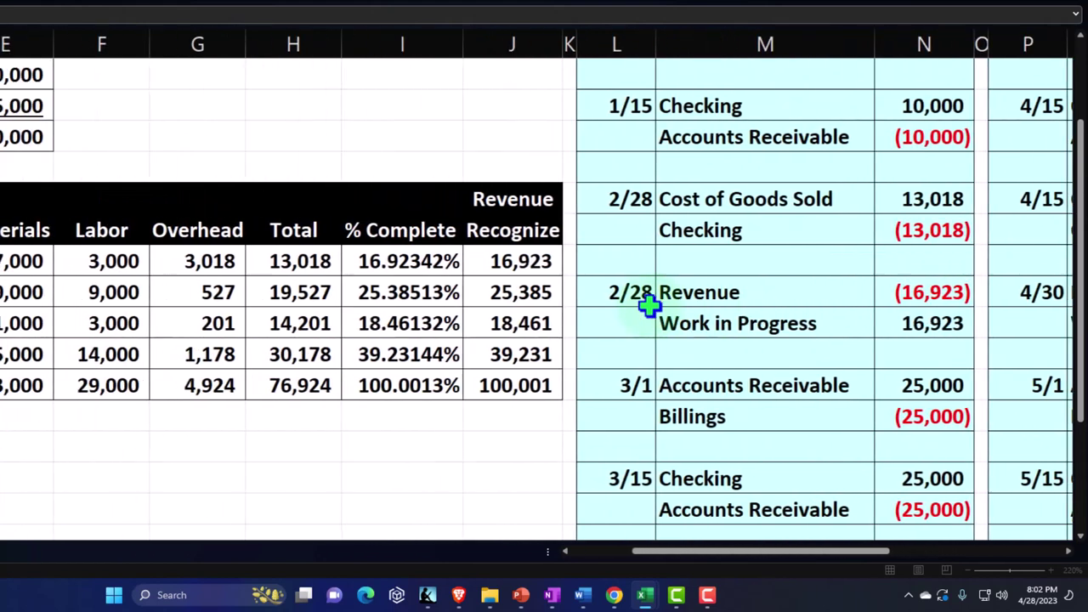
key(Right)
key(Right)
key(Right)
key(Right)
key(Right)
key(Right)
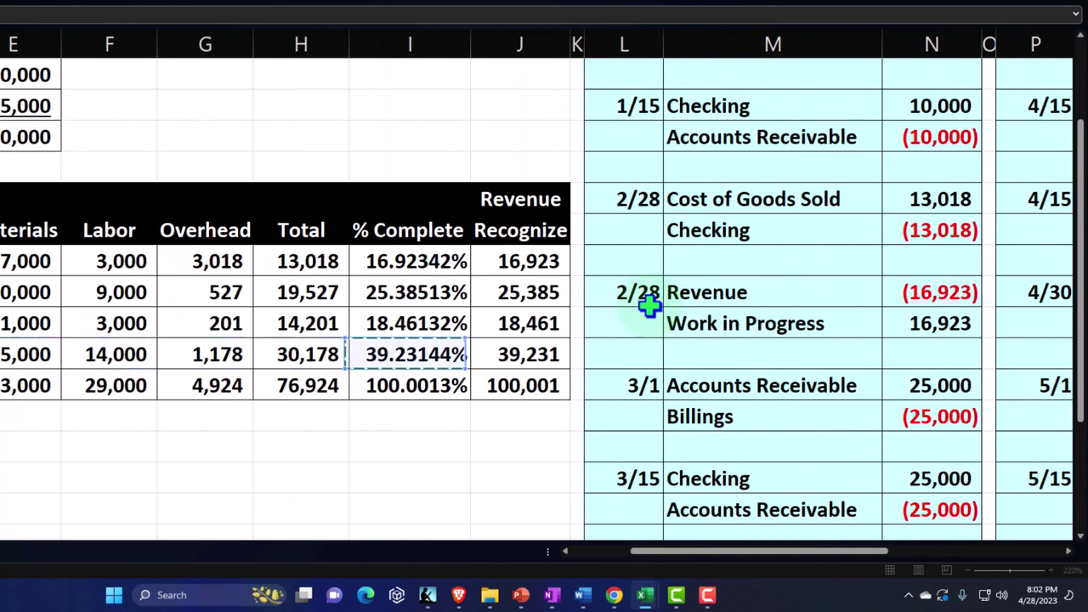
key(Escape)
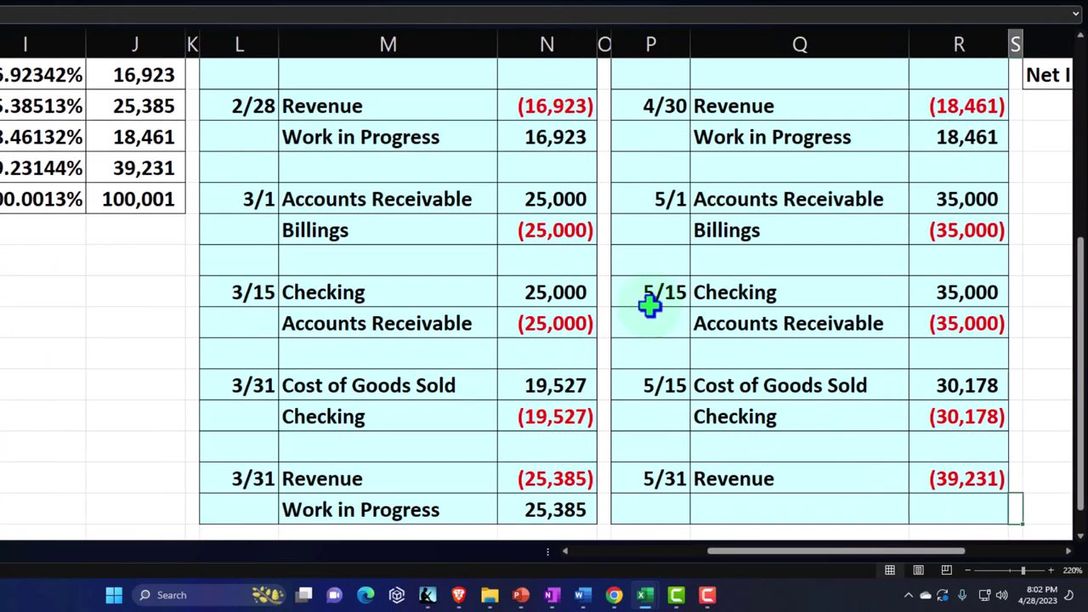
Link the 5/31 entry's second account in Q25 to the Work in Progress account name in T5
key(Left)
key(Left)
key(Left)
key(Right)
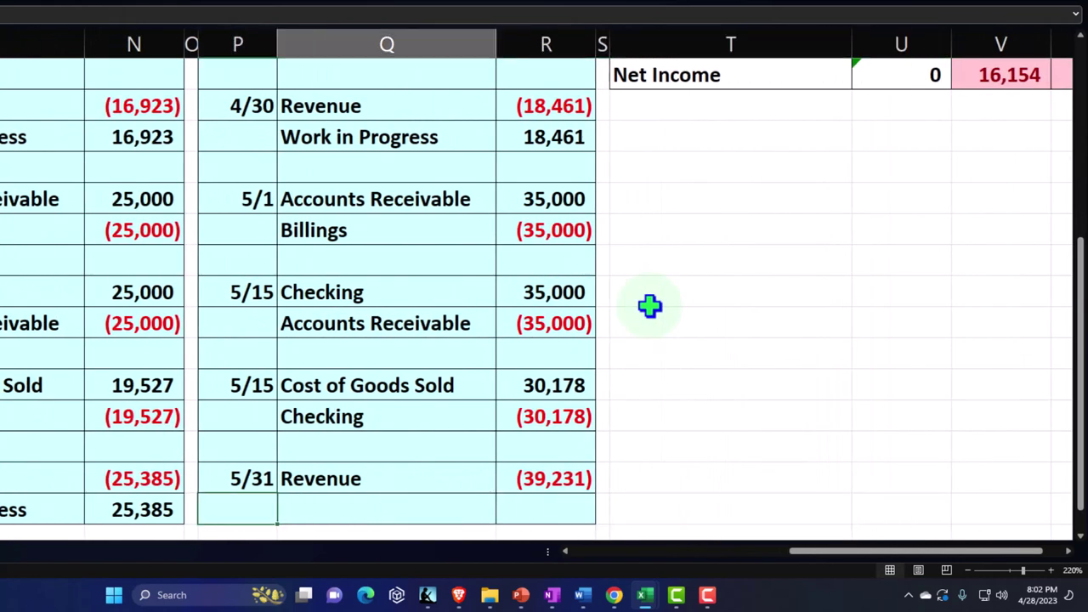
text(=)
key(Right)
key(Right)
key(Right)
key(Up)
key(Up)
key(Up)
key(Up)
key(Up)
key(Up)
key(Up)
key(Up)
key(Up)
key(Up)
key(Up)
key(Up)
key(Up)
key(Up)
key(Up)
key(Up)
key(Up)
key(Up)
key(Up)
key(Up)
key(Up)
key(Up)
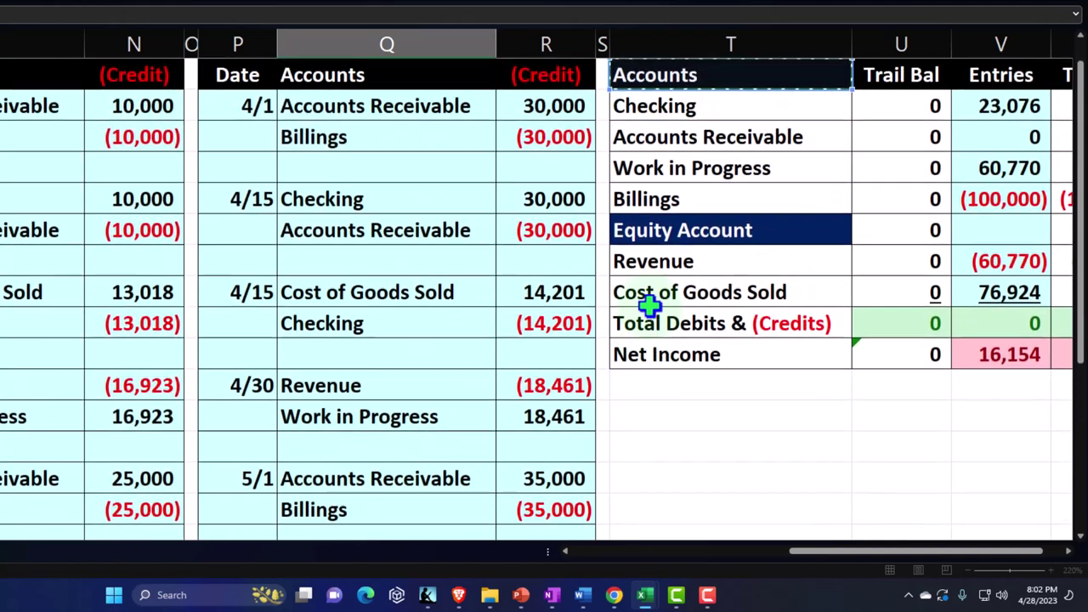
key(Down)
key(Down)
key(Return)
Enter the Work in Progress amount in R25 as the negative of the Revenue amount in R24
key(Right)
click(549, 476)
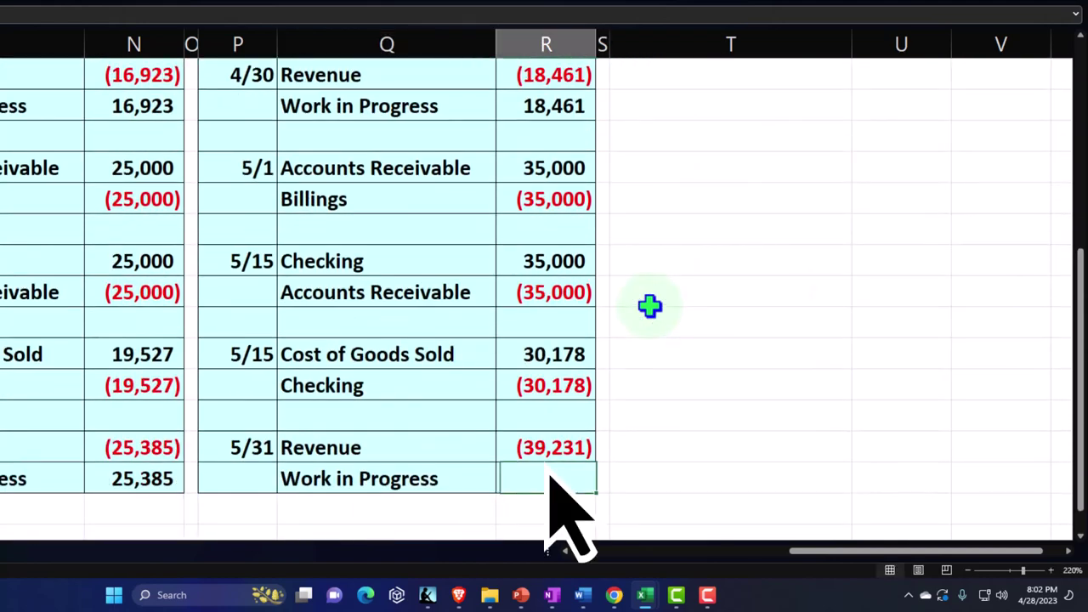
text(=-)
click(545, 457)
key(Return)
Add the 5/31 Revenue amount in R24 to the trial balance's Revenue journal entries formula in V8
key(Right)
key(Right)
key(Right)
key(Right)
key(Right)
key(Right)
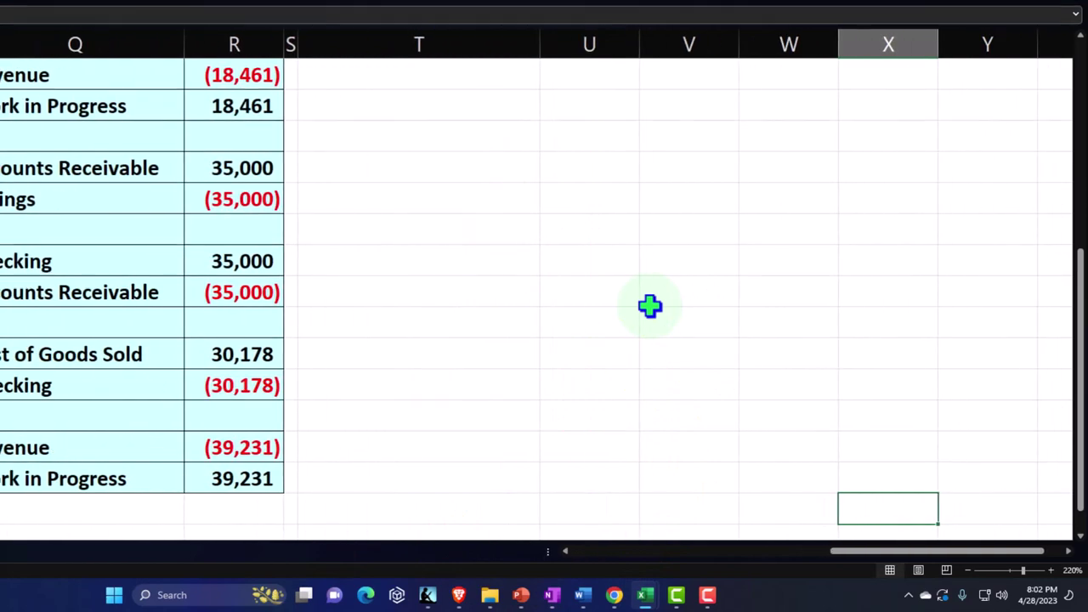
key(Up)
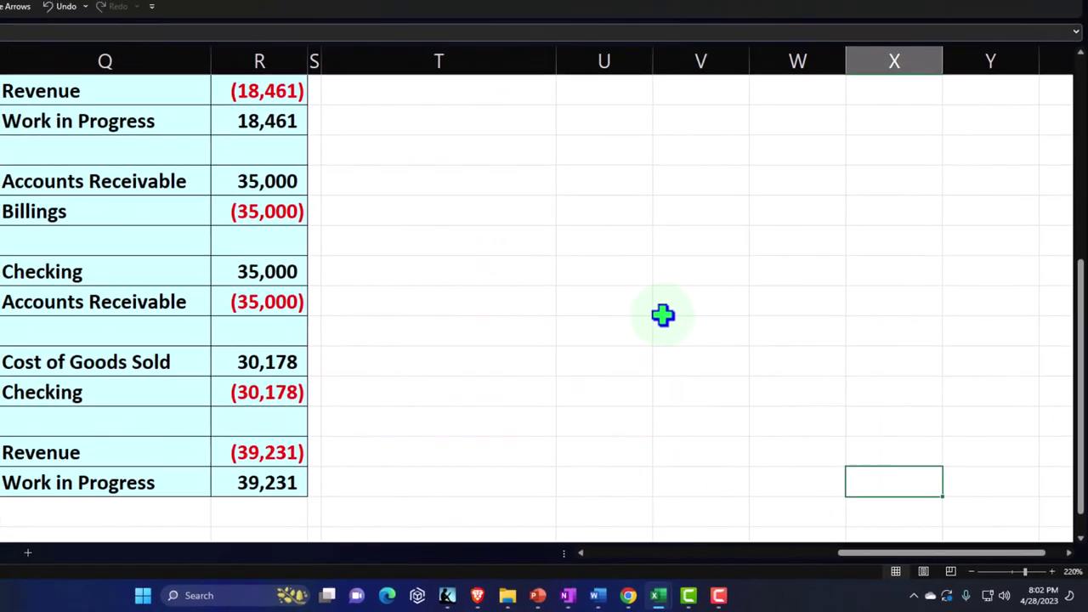
key(Up)
key(Up)
key(Up)
key(Up)
key(Up)
key(Up)
key(Up)
key(Up)
key(Up)
key(Up)
key(Up)
key(Up)
key(Up)
key(Up)
key(Up)
key(Up)
key(Up)
key(Up)
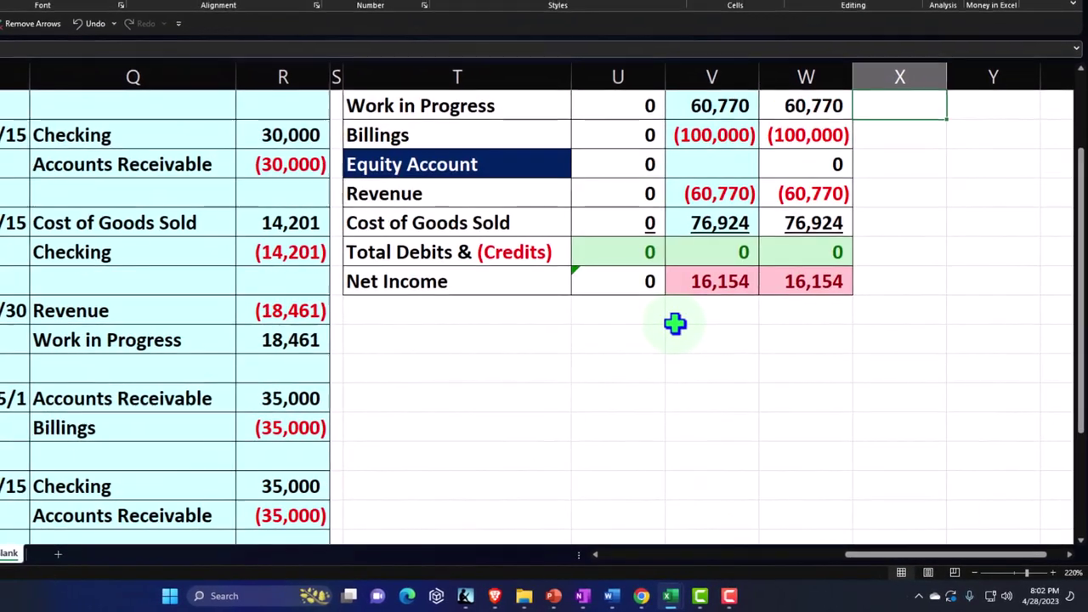
key(Left)
key(Left)
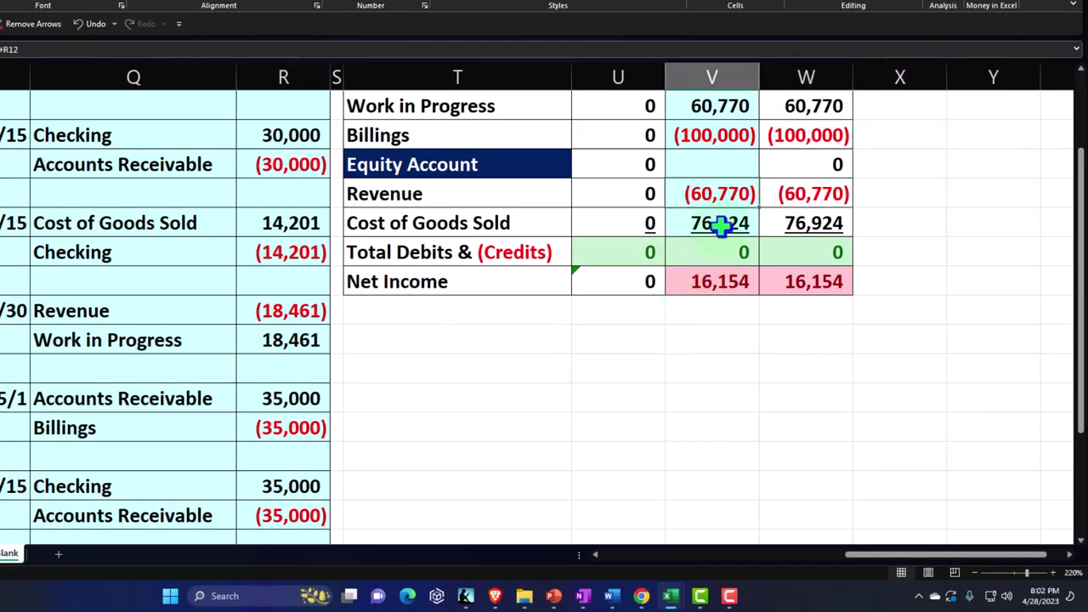
key(F2)
text(+)
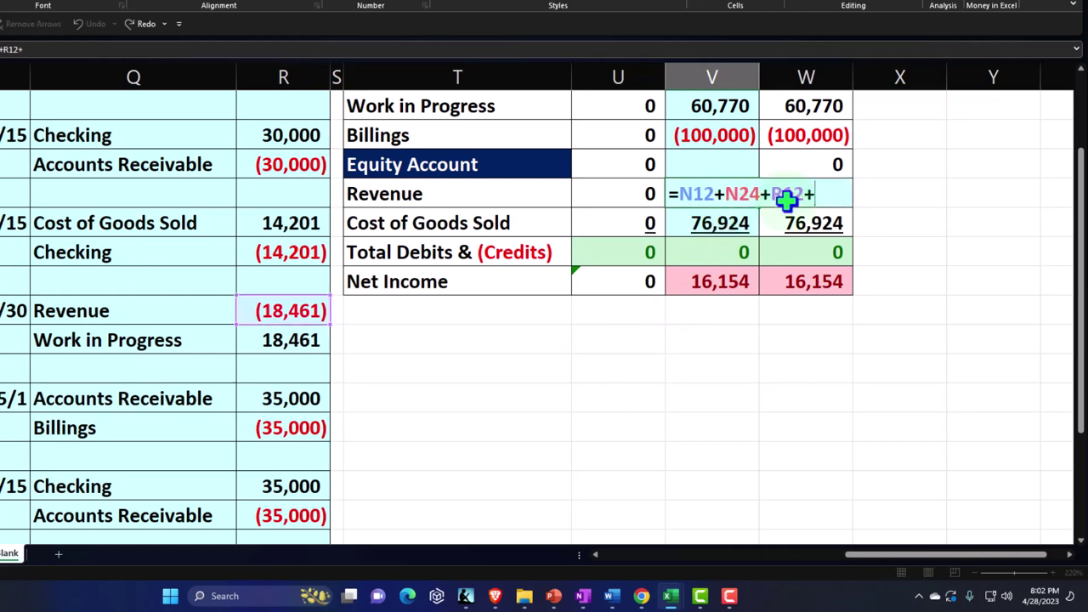
key(Down)
key(Down)
key(Down)
key(Down)
key(Down)
key(Down)
key(Down)
key(Down)
key(Down)
key(Down)
key(Down)
key(Down)
key(Down)
key(Down)
key(Down)
key(Down)
key(Down)
key(Down)
key(Left)
key(Left)
key(Left)
key(Left)
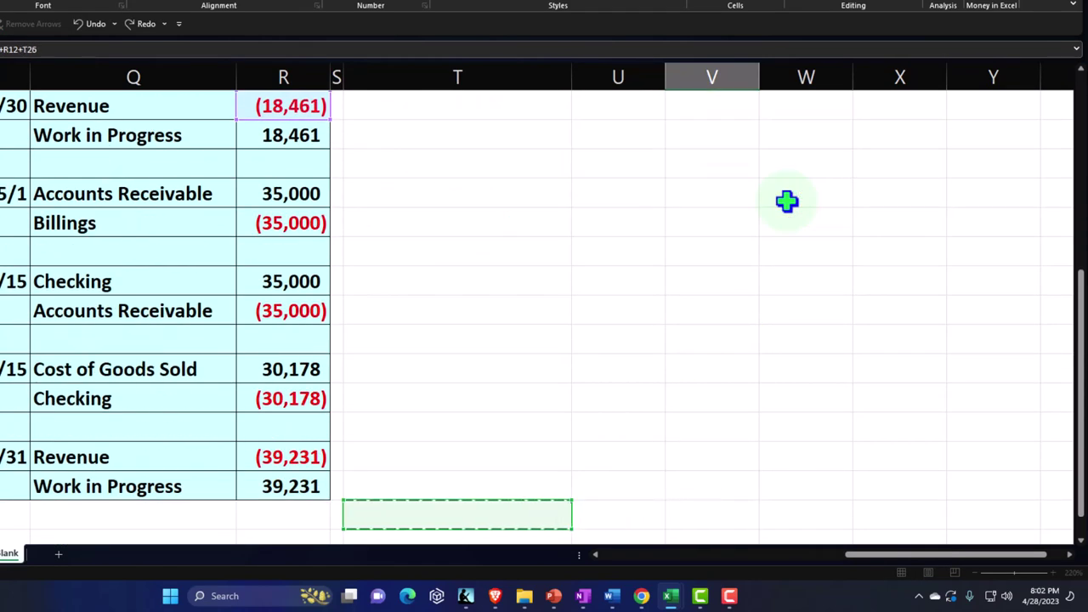
key(Up)
key(Return)
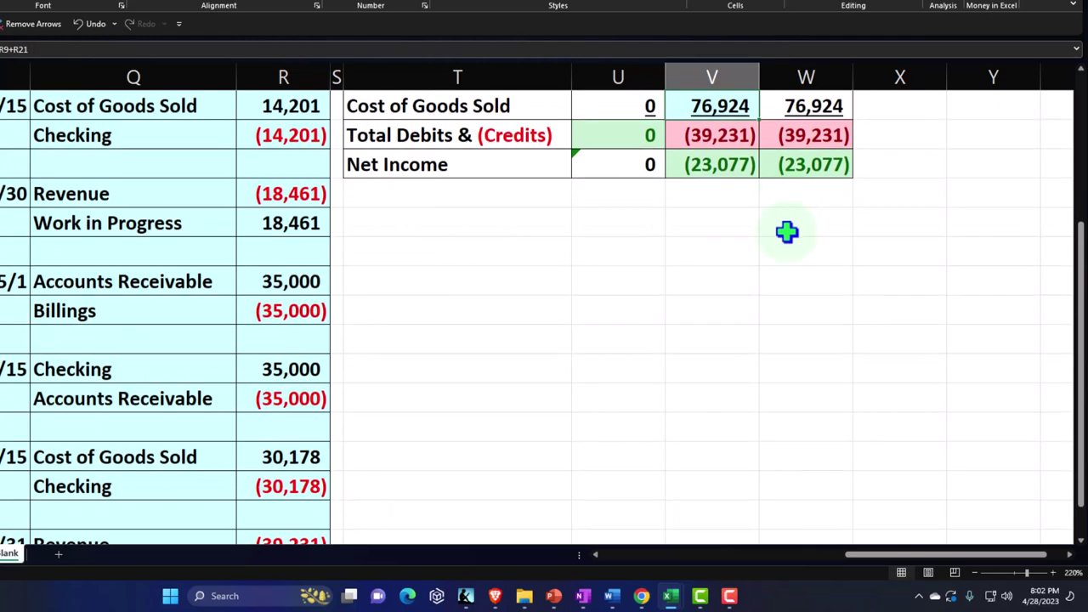
Add the 5/31 Work in Progress amount in R25 to the trial balance's Work in Progress formula in V5
scroll(786, 243, up, 1)
scroll(786, 242, up, 1)
scroll(791, 247, down, 4)
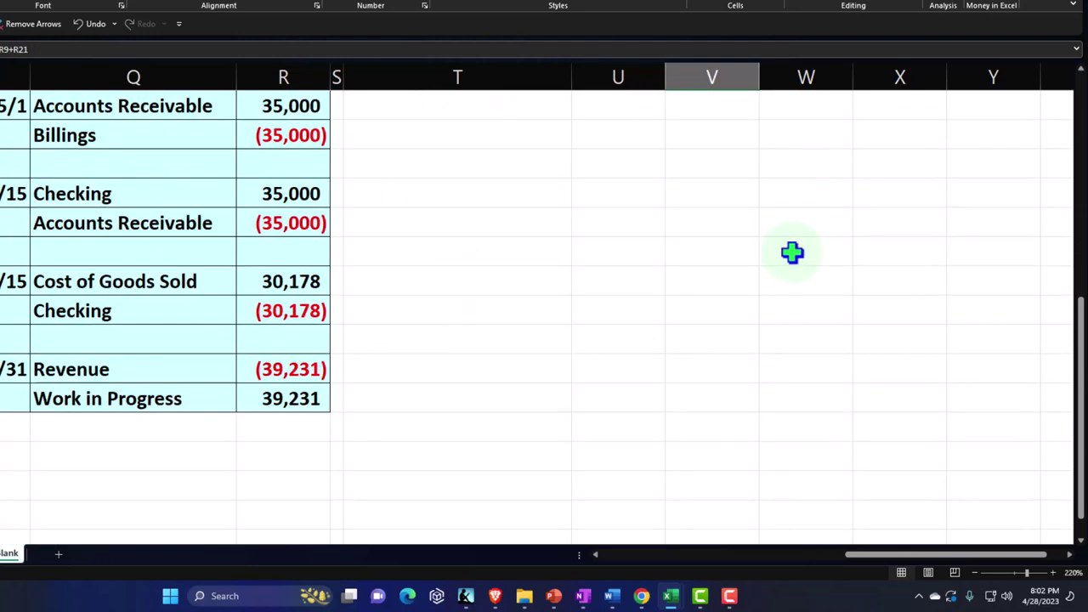
scroll(791, 252, up, 5)
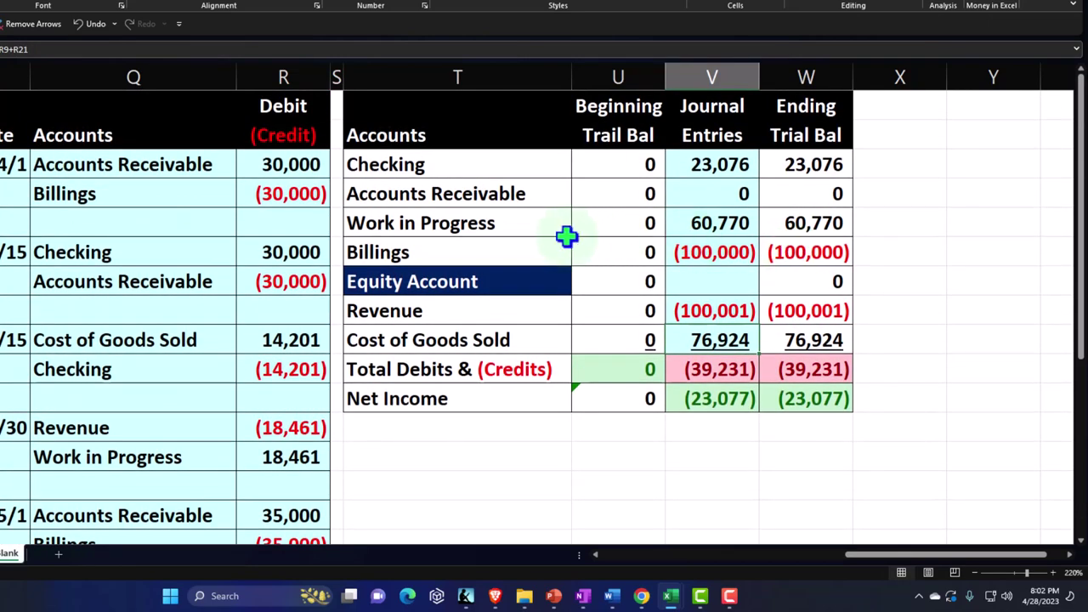
double_click(727, 223)
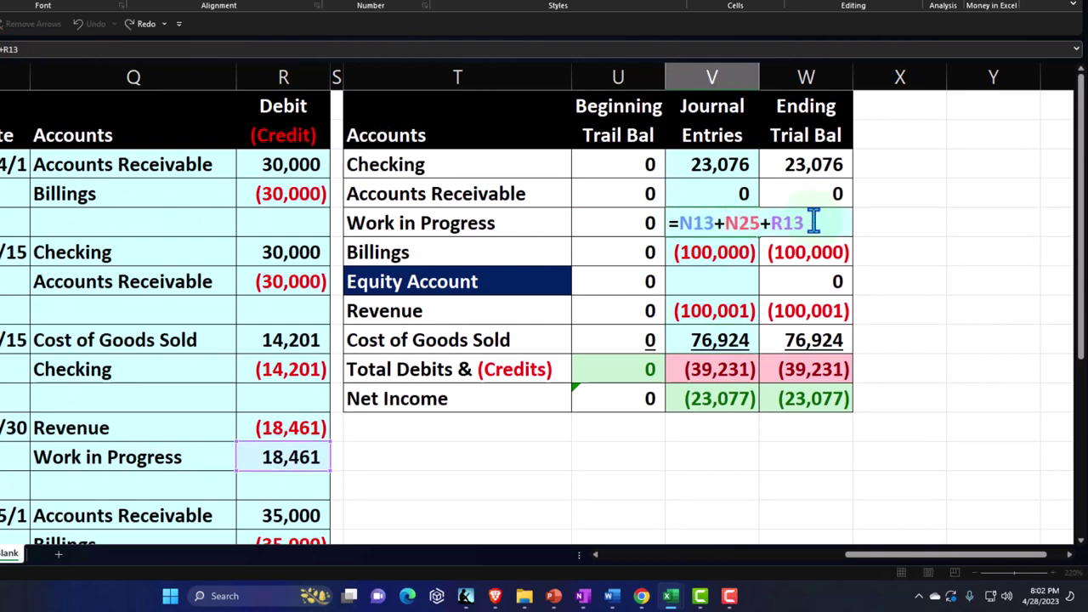
scroll(595, 294, down, 5)
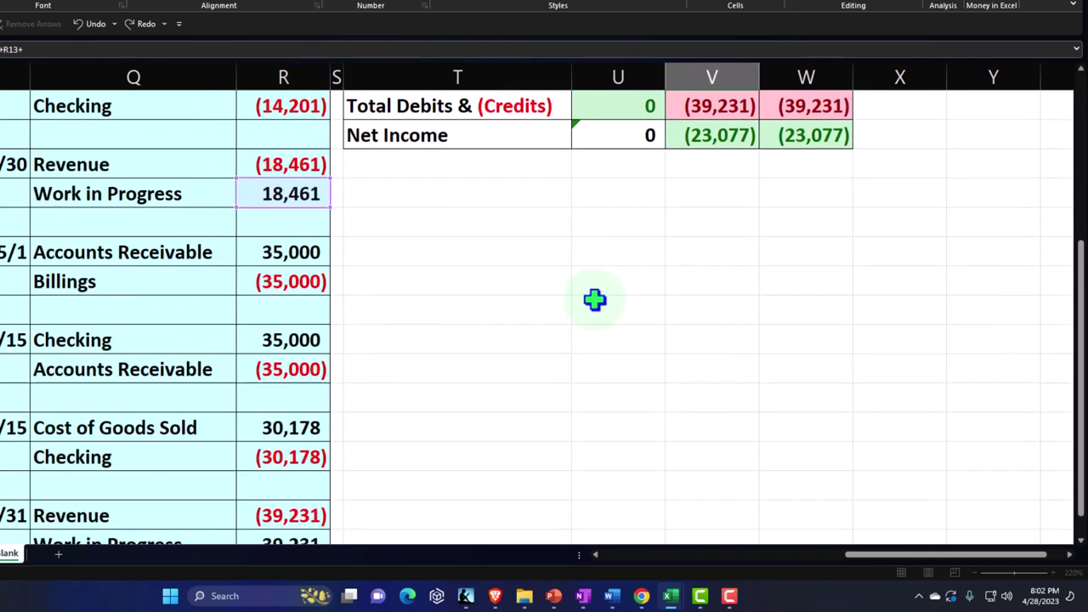
click(302, 370)
key(Return)
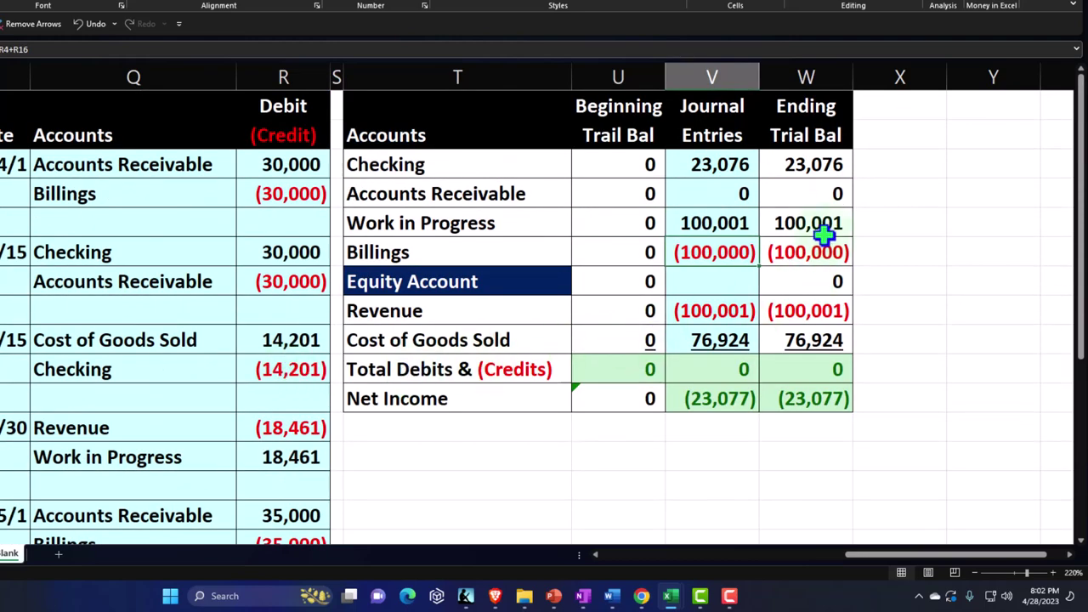
Compare the ending balances of Work in Progress, Billings, Revenue and Cost of Goods Sold, and review the 5/31 journal entry
drag(826, 224, 824, 242)
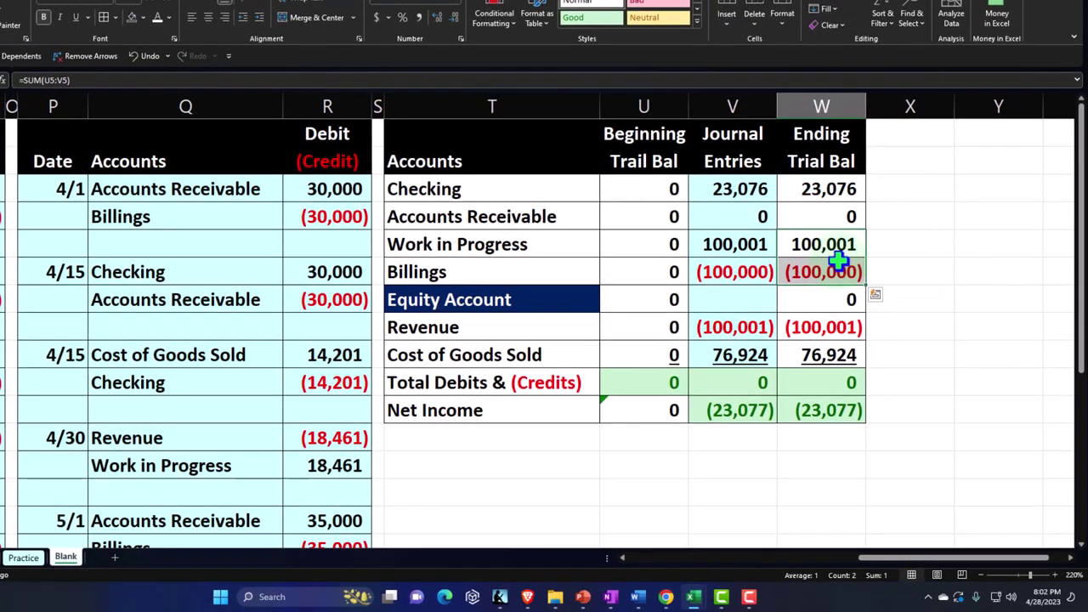
click(819, 333)
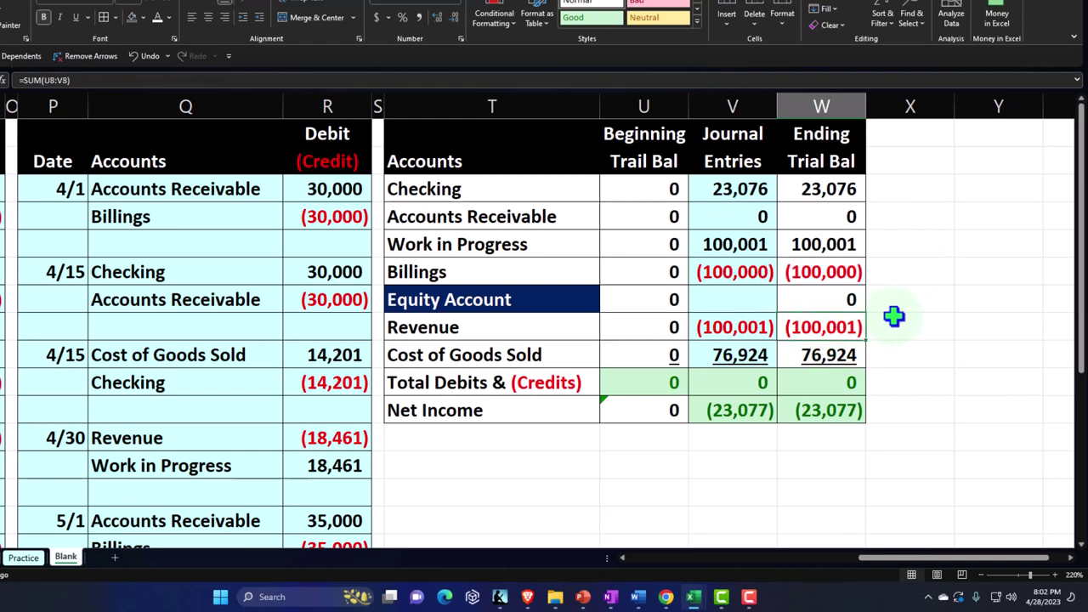
key(Down)
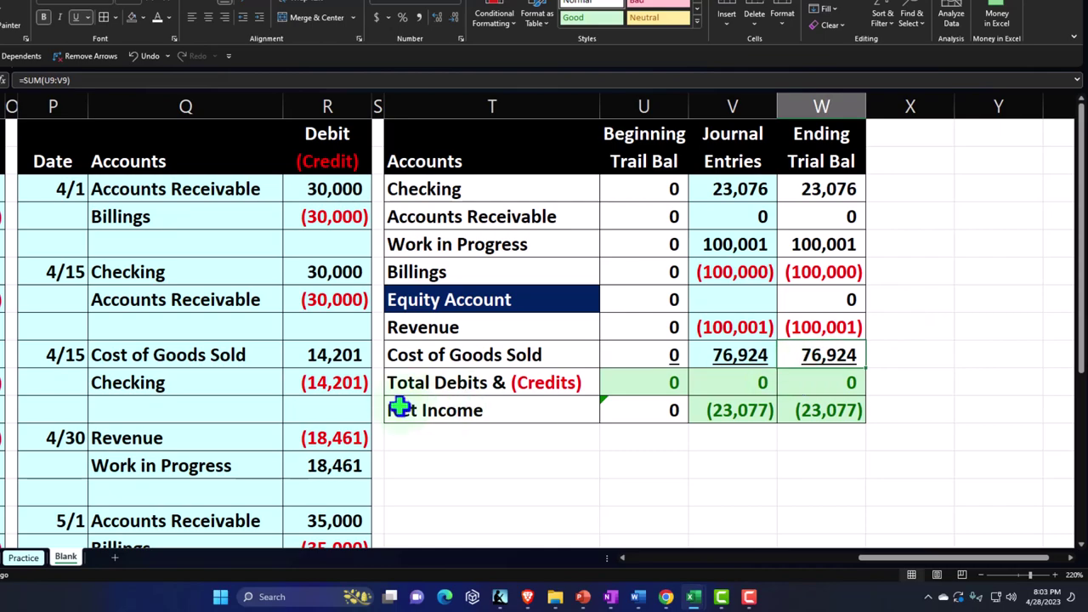
scroll(396, 405, down, 5)
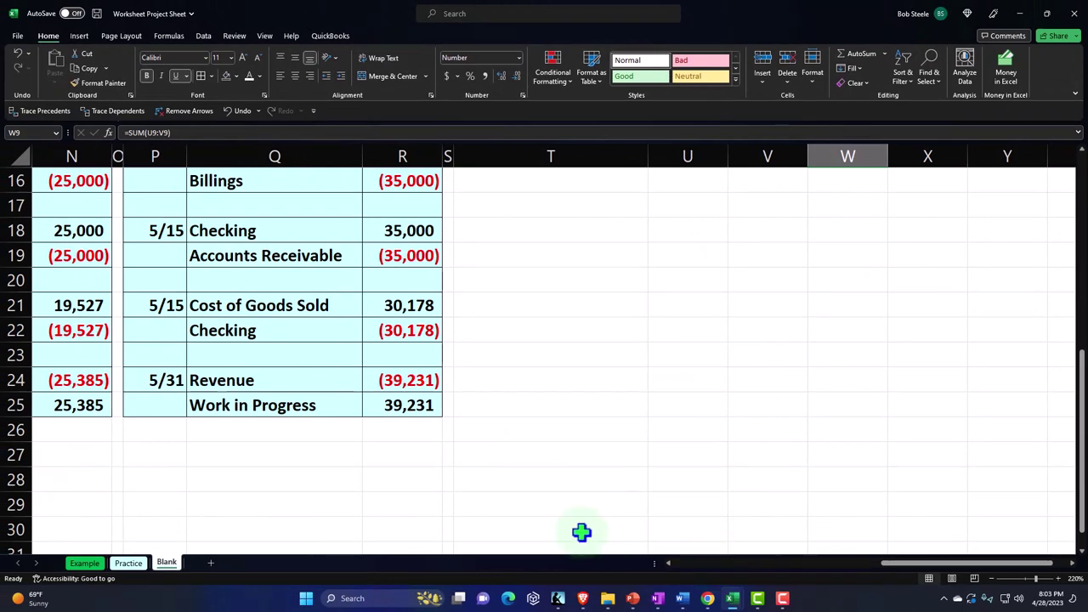
click(256, 387)
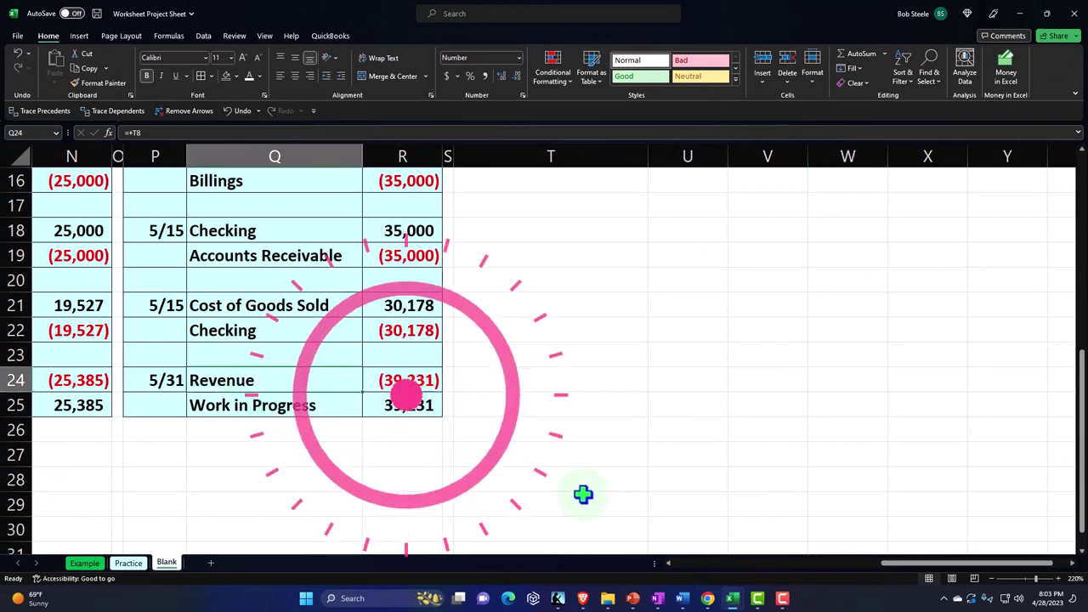
Switch to QuickBooks Online in Chrome and start a new invoice from Project 2
click(699, 555)
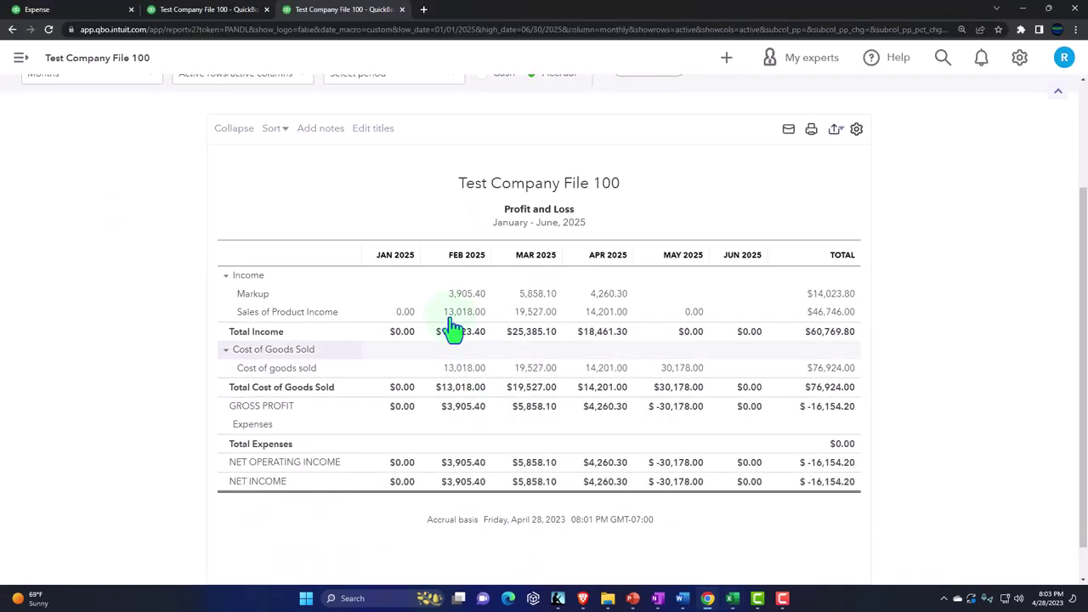
click(85, 11)
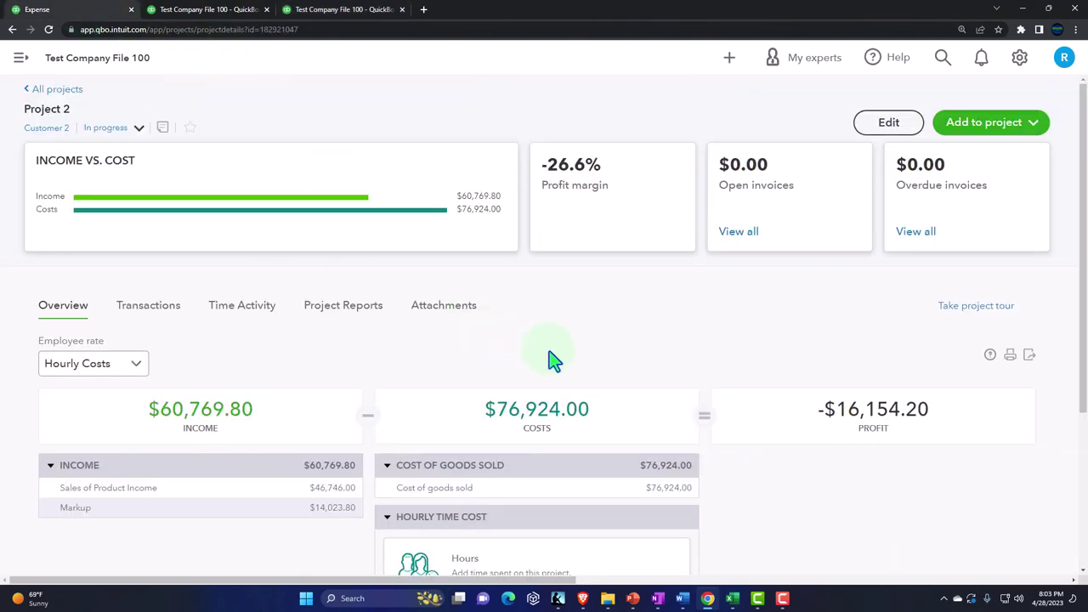
click(1023, 133)
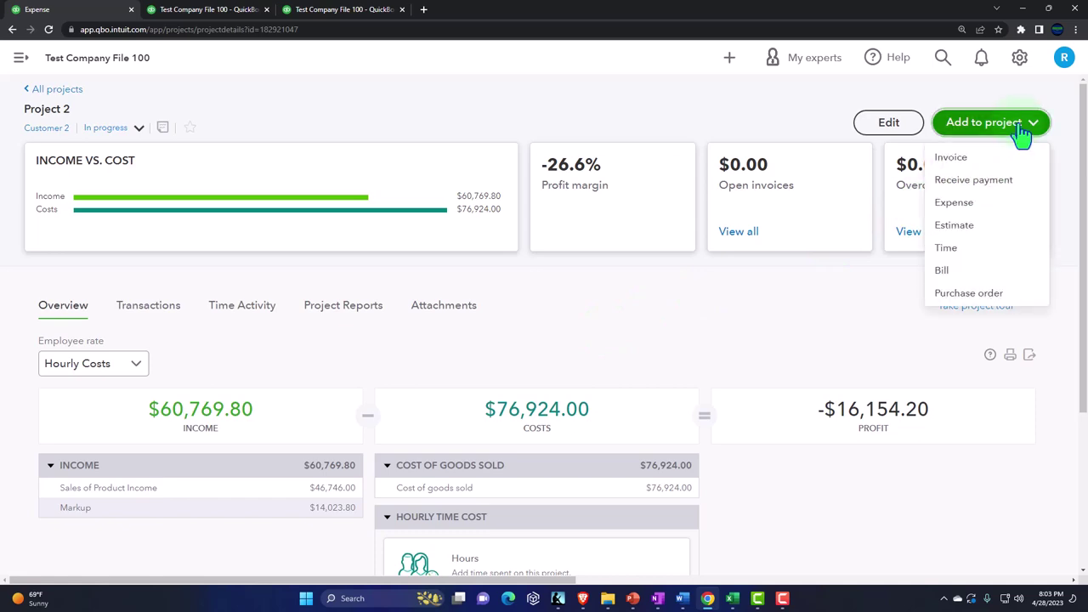
click(949, 166)
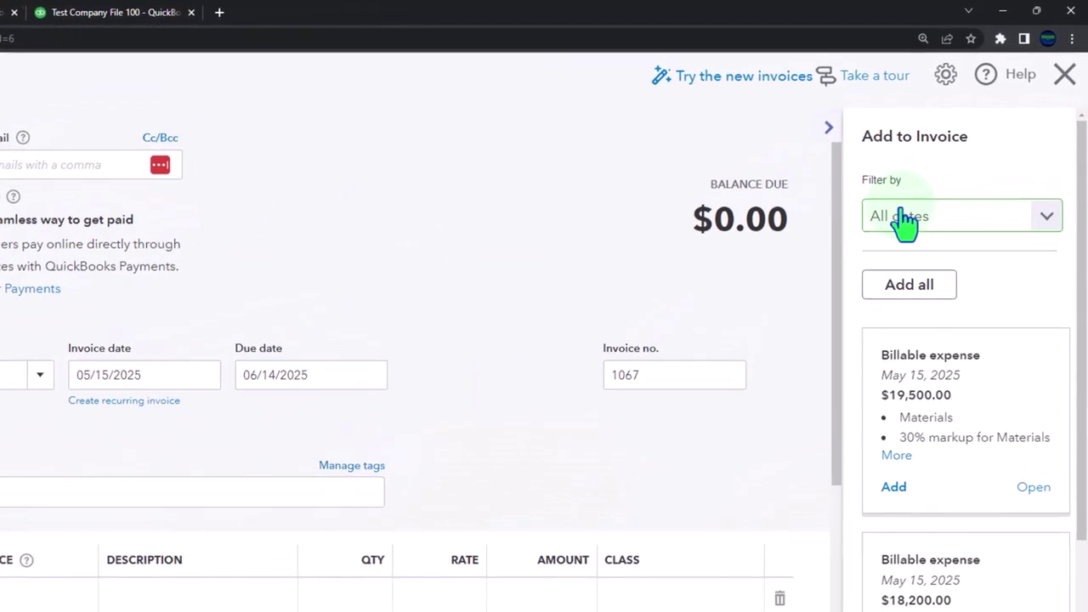
Add the May 15, 2025 billable expenses for Materials, Labor and Overhead, with their 30% markups, to the invoice
click(890, 495)
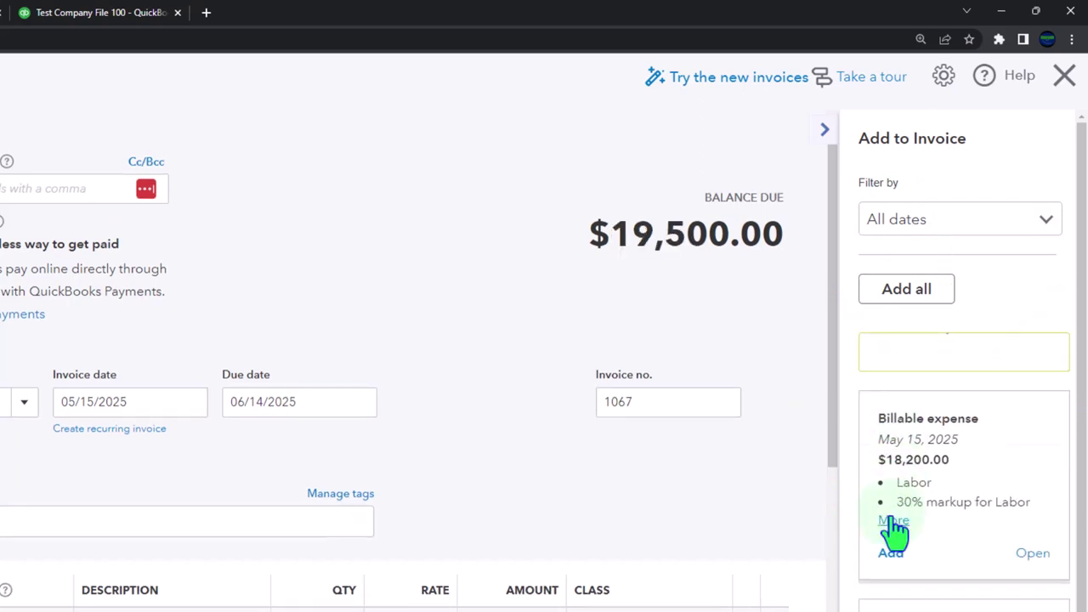
click(892, 556)
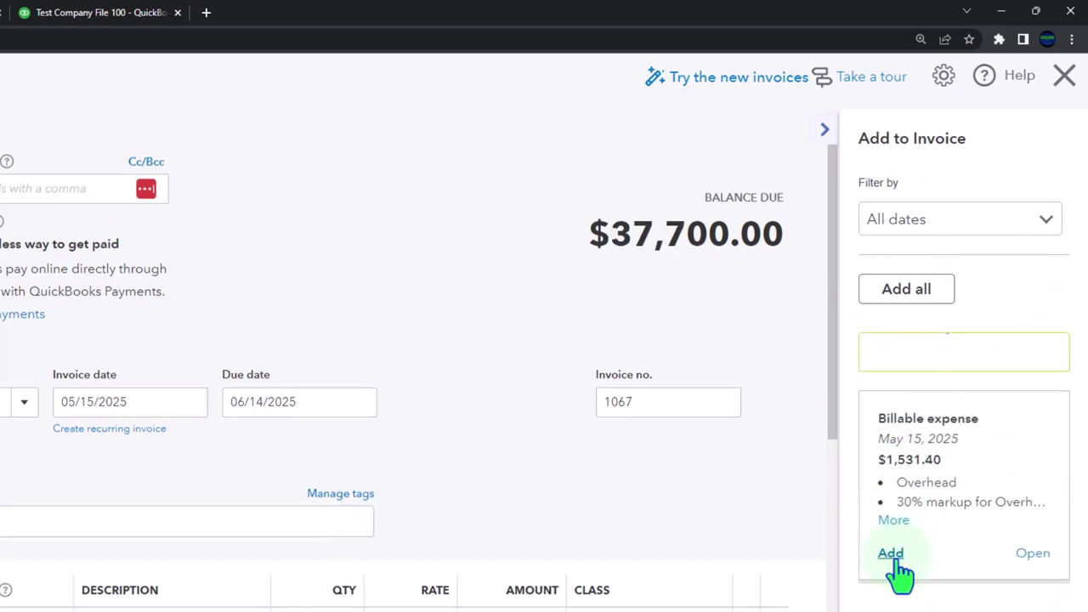
click(891, 554)
Set the invoice date to 05/31/2025 and review the due date and the added line items
click(117, 412)
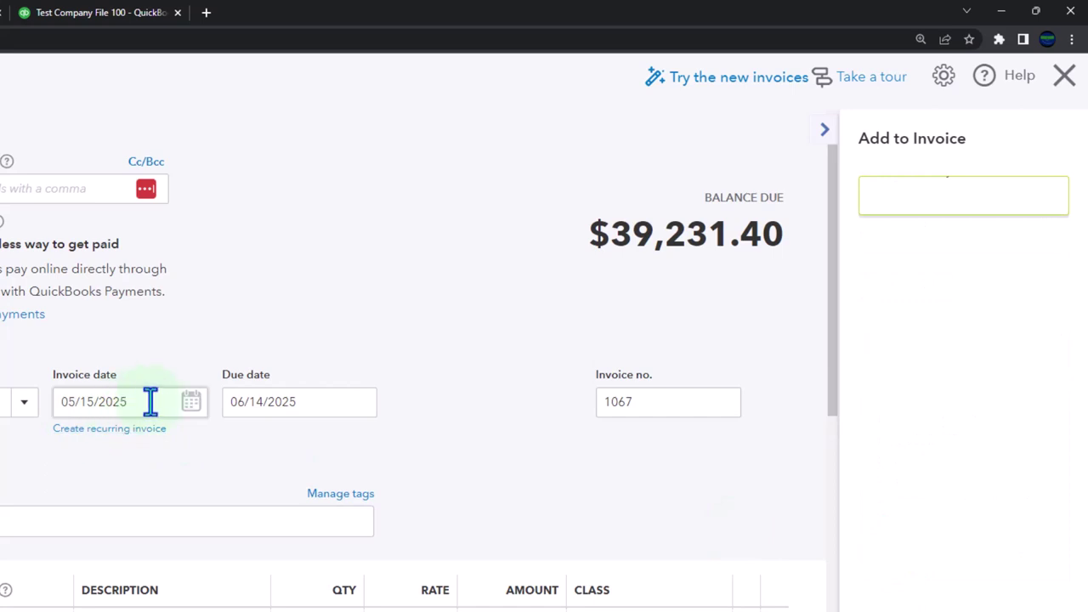
key(plus)
key(plus)
key(plus)
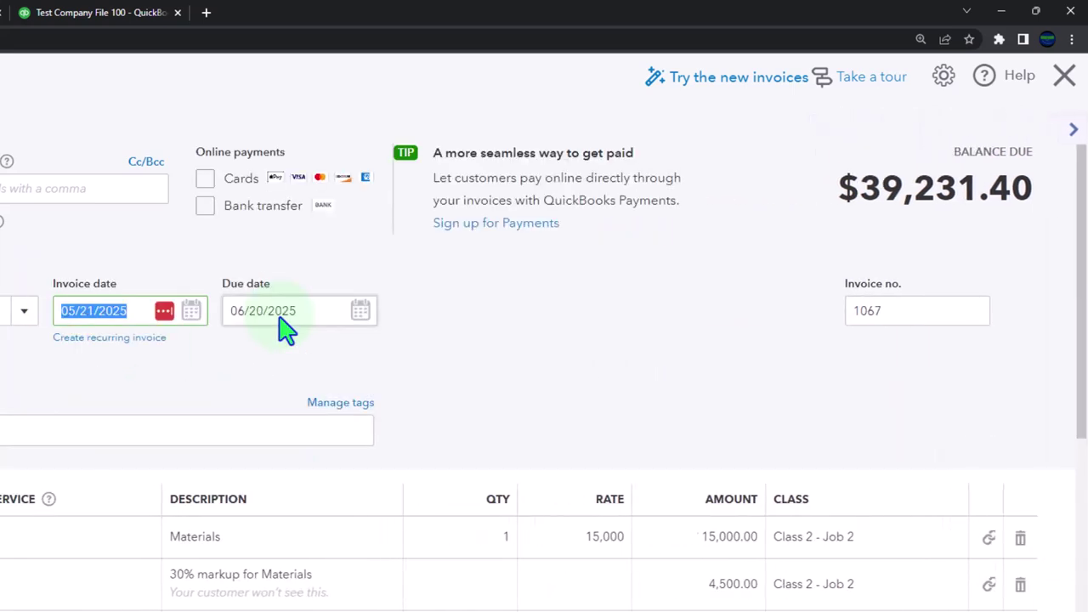
key(plus)
key(plus)
key(plus)
key(plus)
key(plus)
key(plus)
key(plus)
key(plus)
key(plus)
key(plus)
click(281, 315)
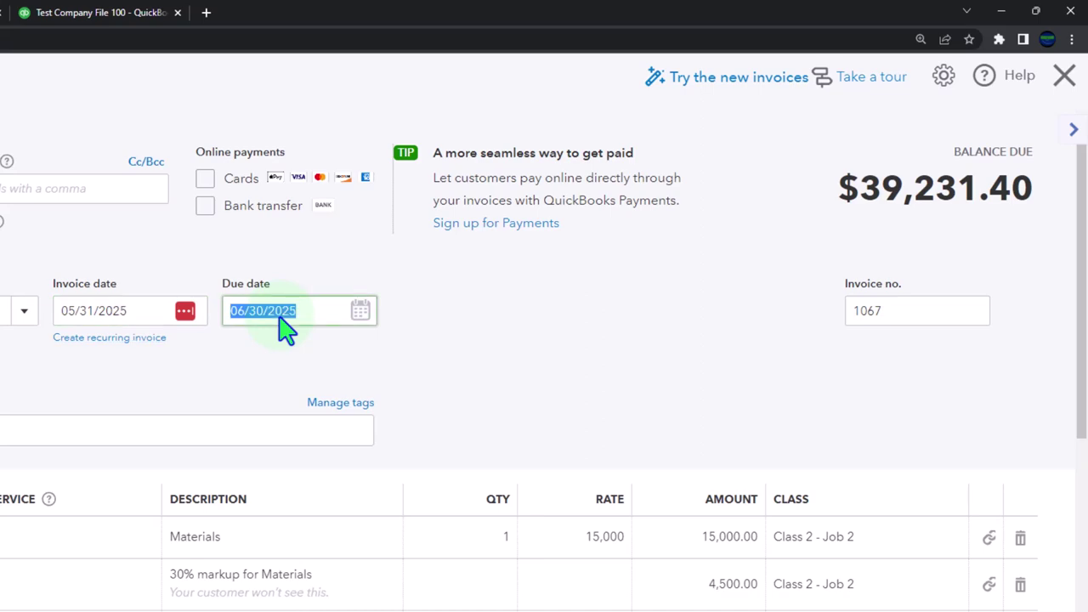
scroll(280, 316, down, 3)
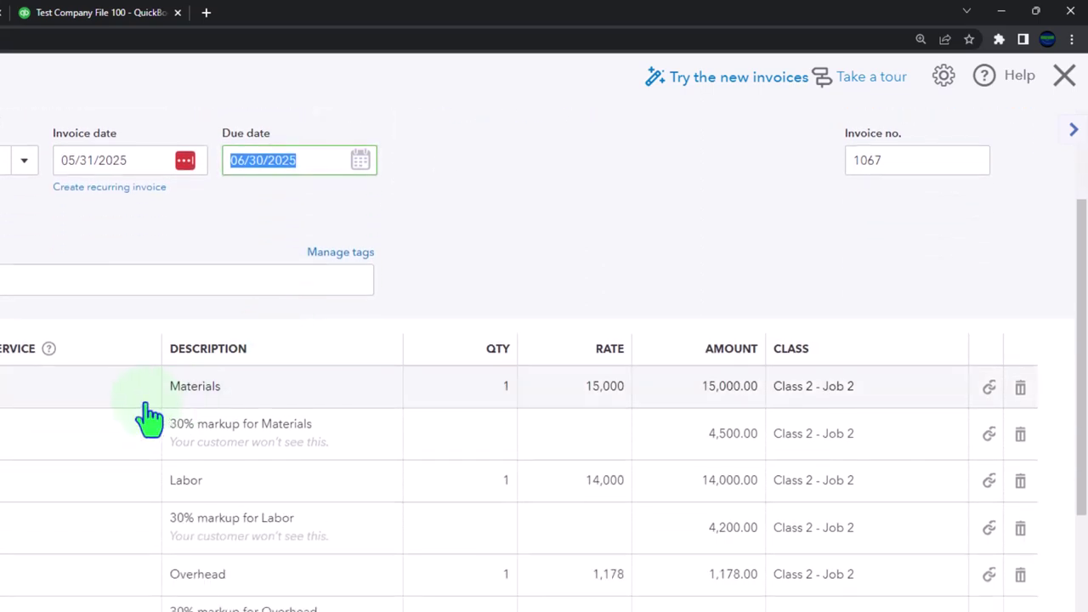
Add Work in Progress as the product on line 7 of the invoice
scroll(161, 408, down, 3)
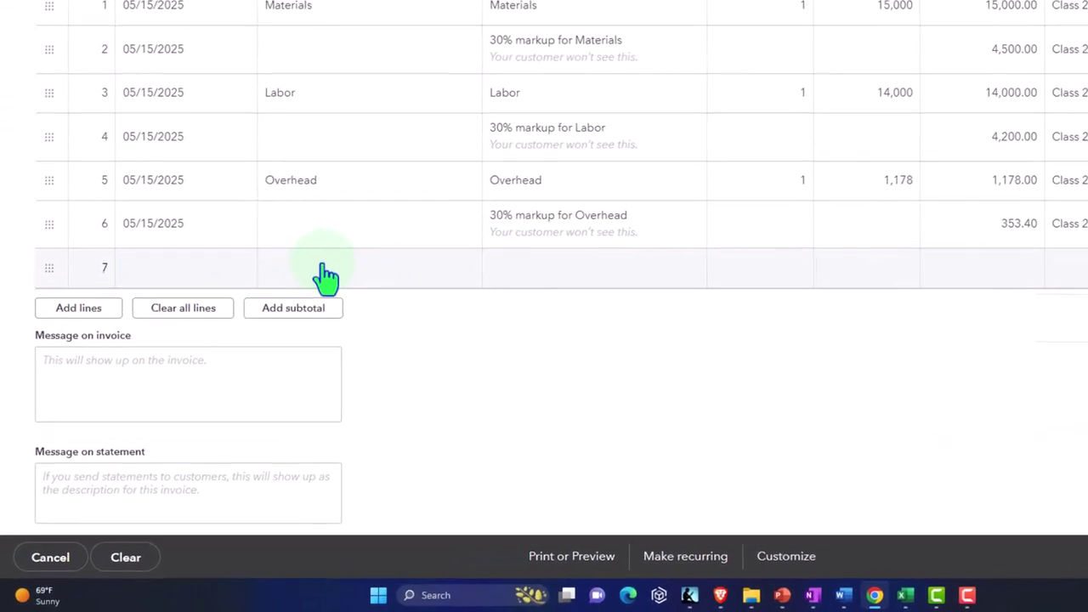
click(326, 274)
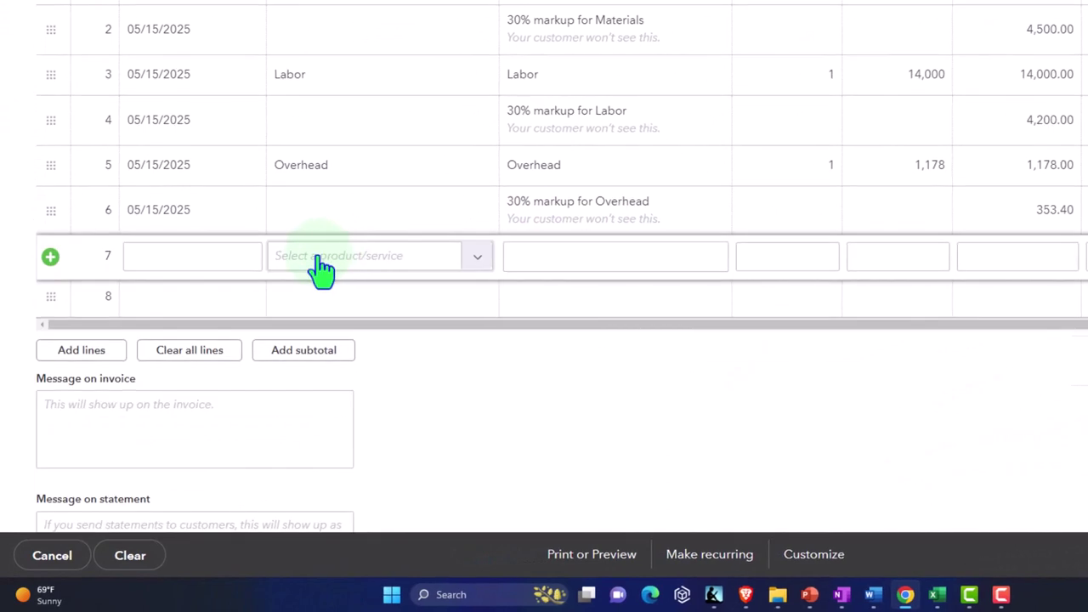
click(311, 270)
text(work)
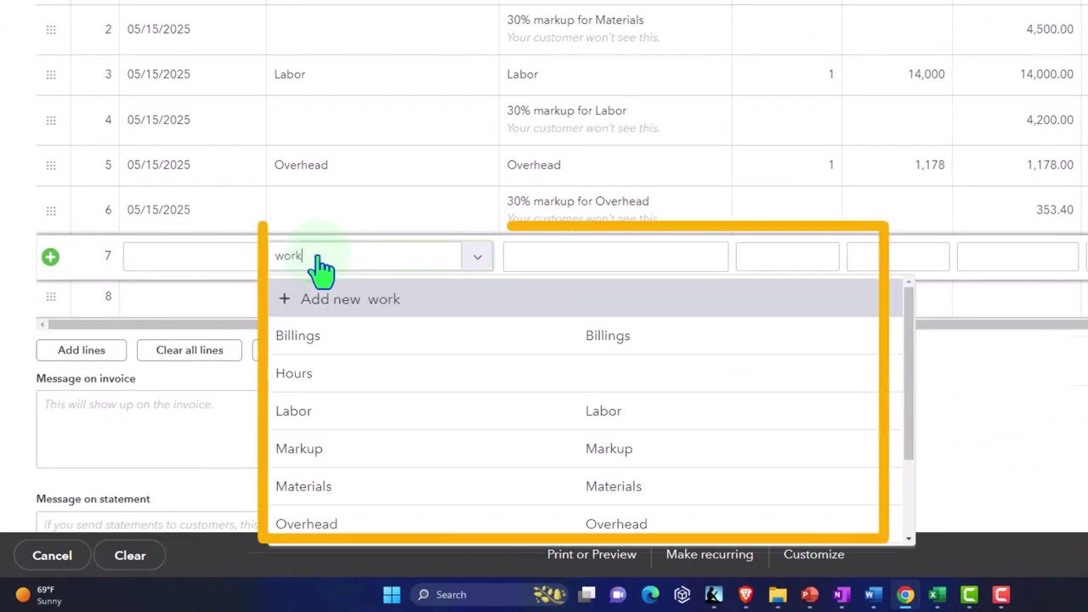
key(Down)
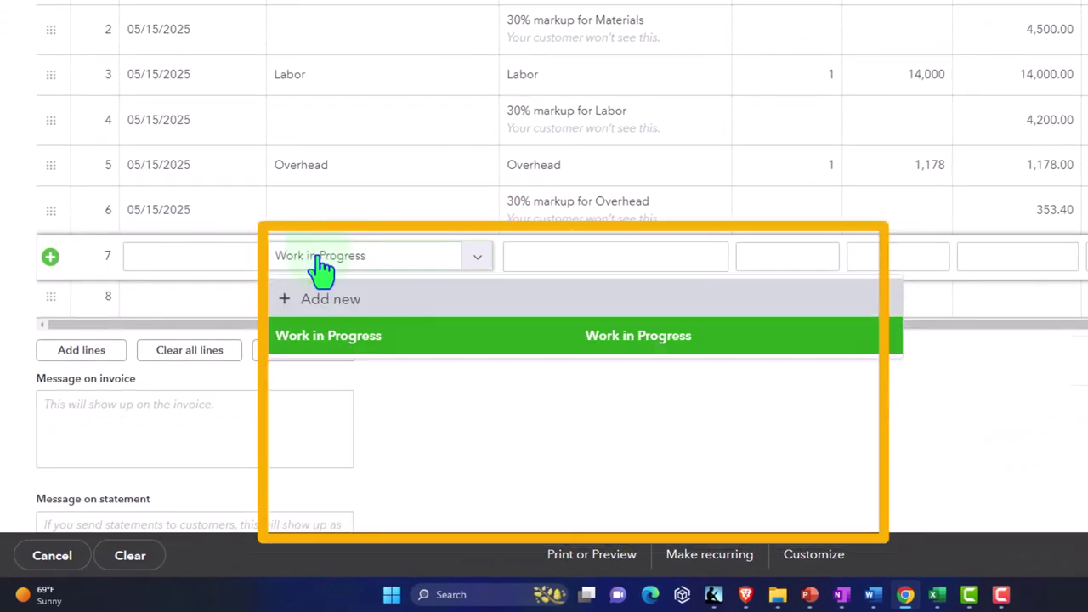
key(Return)
key(Tab)
key(Tab)
key(Tab)
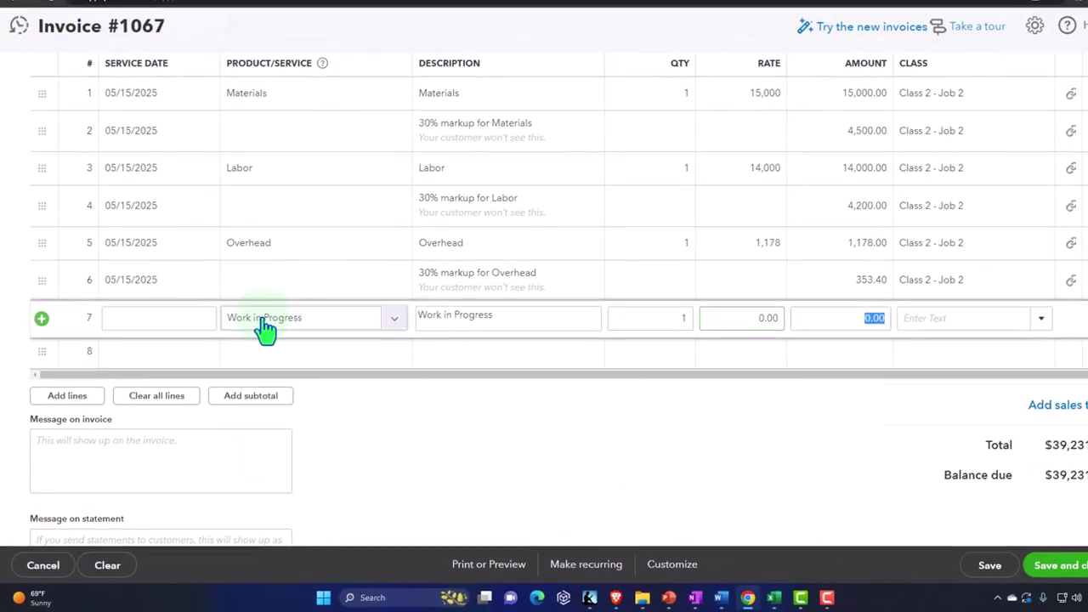
Set the Work in Progress line's amount to -39,231.40 and its class to Class 2 - Job 2, and save and close the invoice
key(BackSpace)
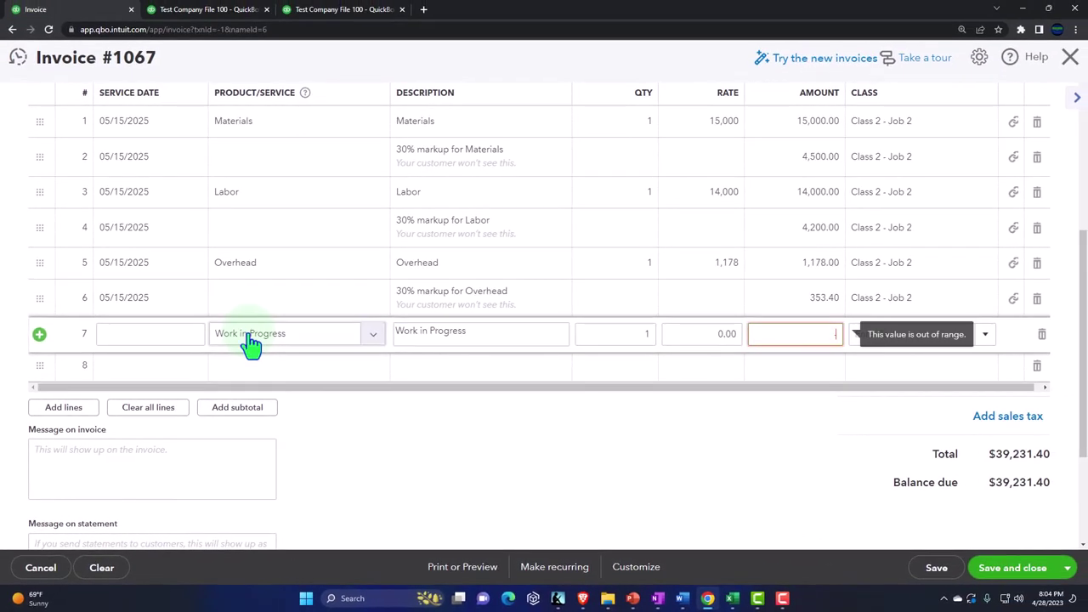
text(-39,)
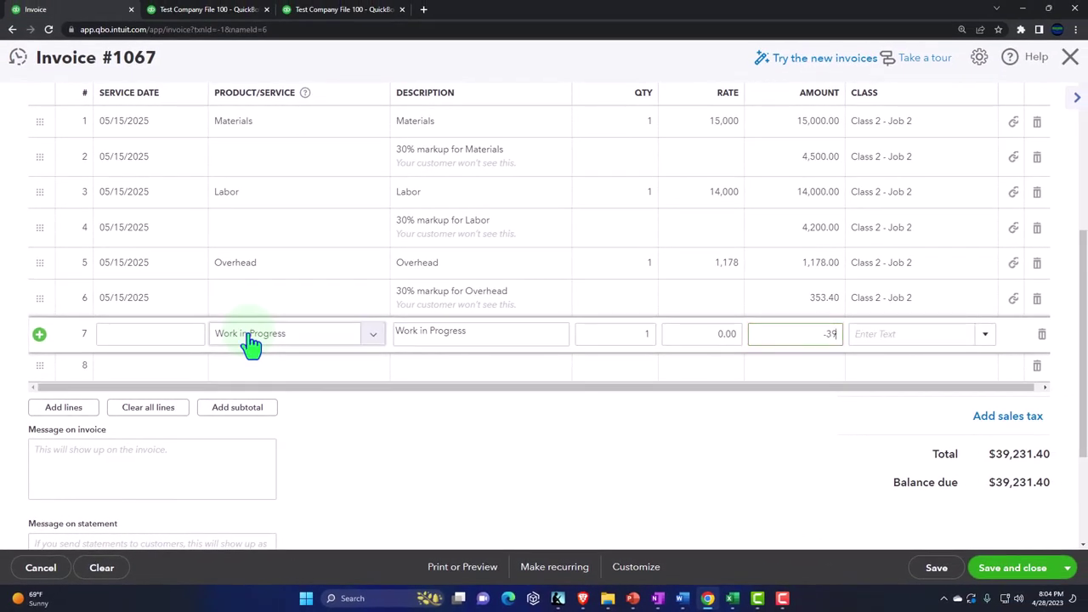
text(231.4)
key(Tab)
key(Down)
key(Down)
key(Down)
key(Tab)
key(Tab)
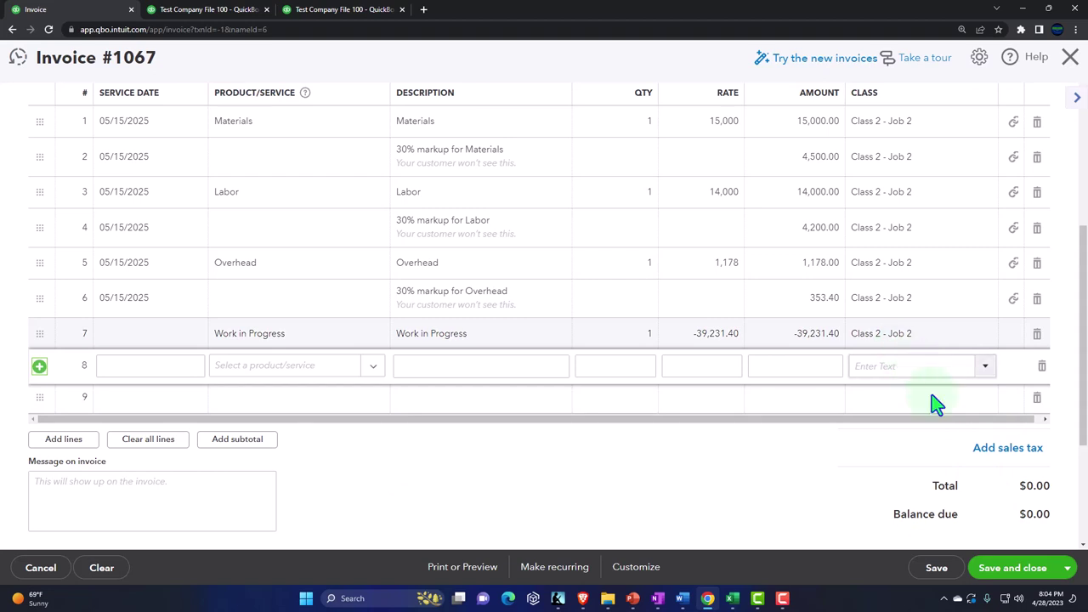
click(1005, 568)
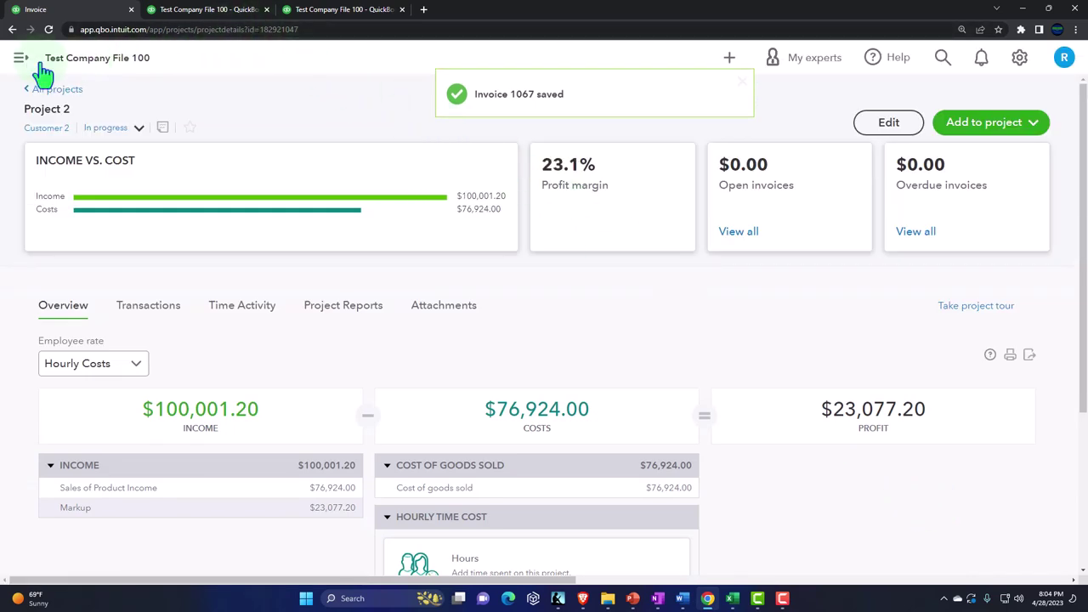
Open Customer 2's transaction list and review the 05/31/2025 invoice entry
click(21, 60)
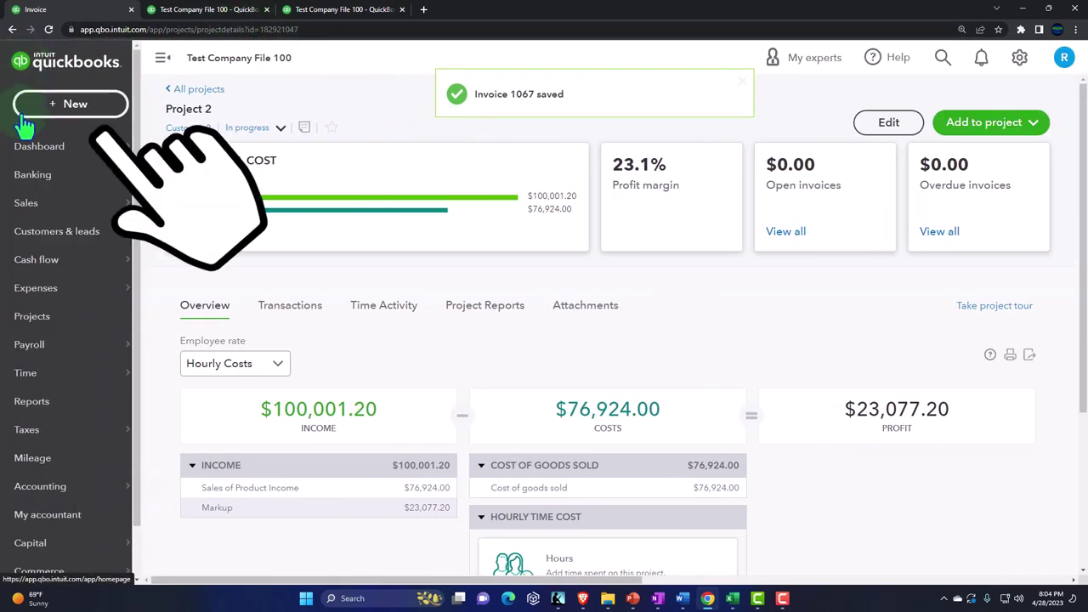
click(36, 226)
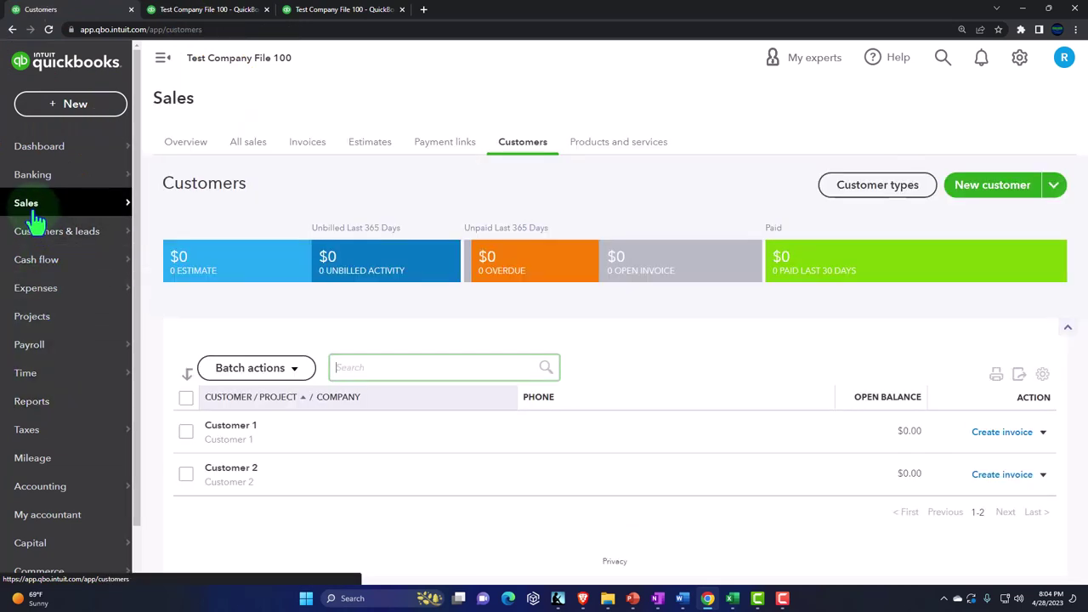
click(235, 474)
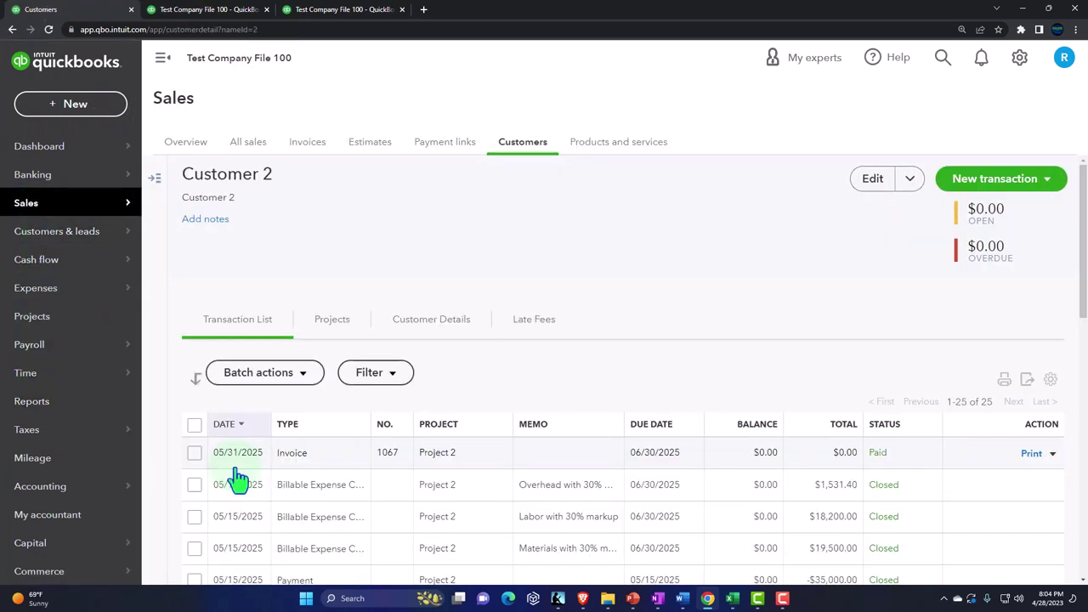
click(162, 58)
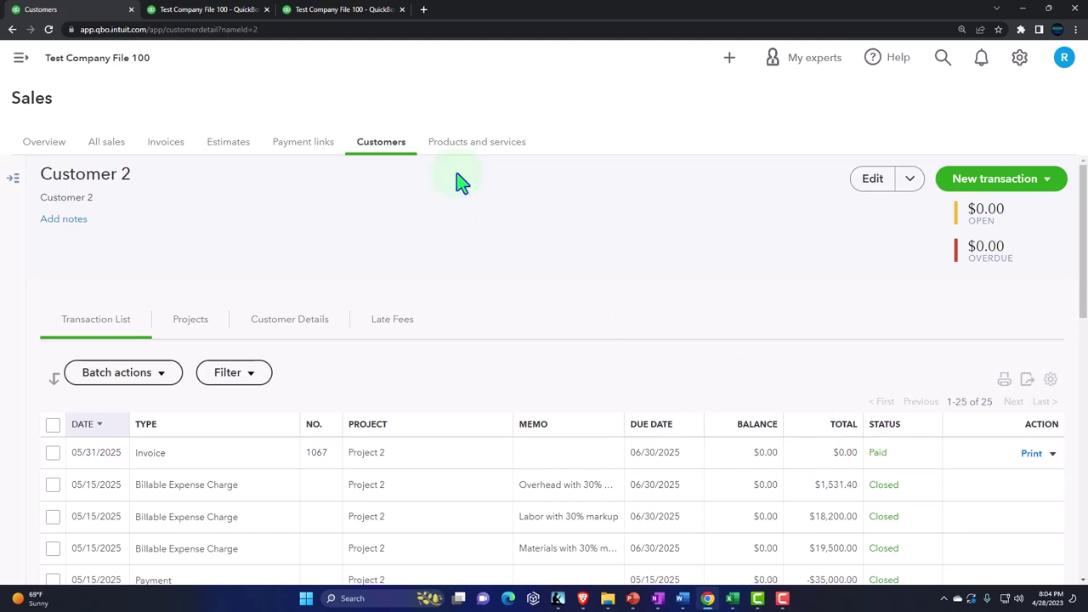
Rerun the Balance Sheet by class and the monthly Profit and Loss report, and review the May 2025 figures
click(206, 12)
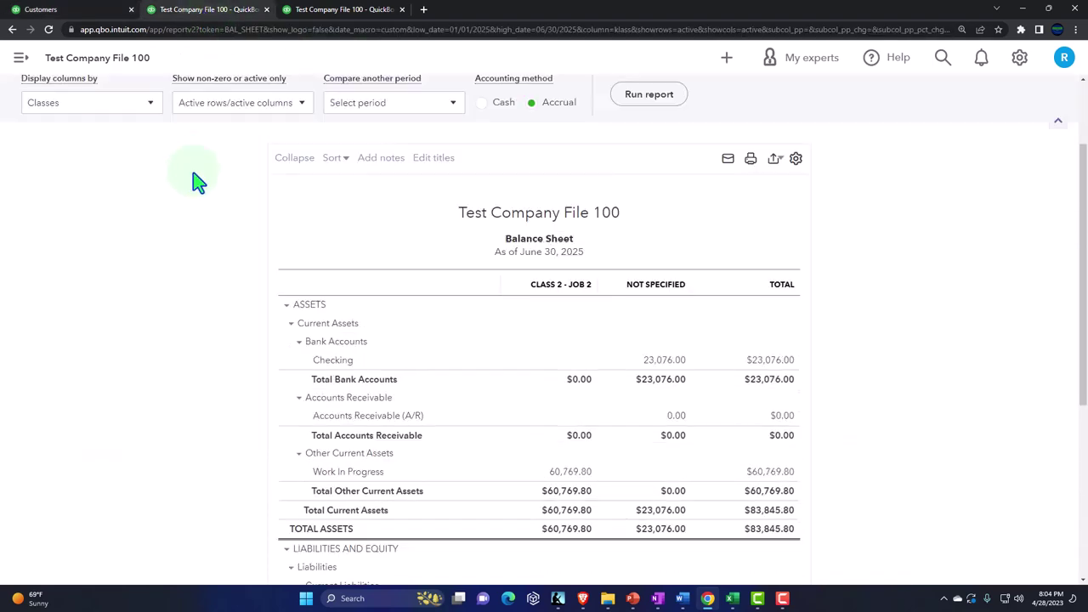
click(647, 146)
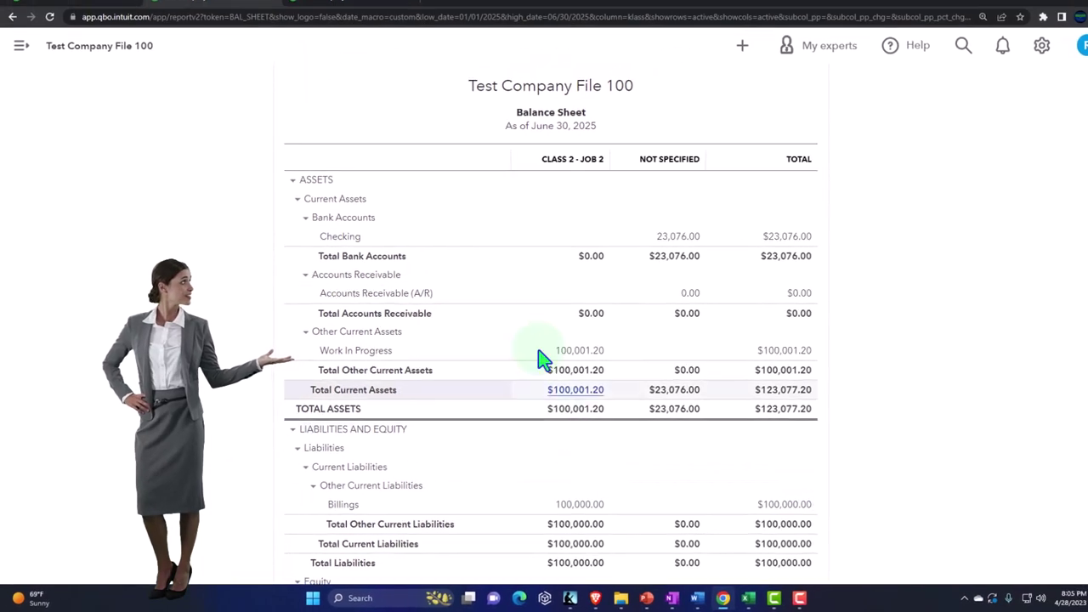
click(349, 10)
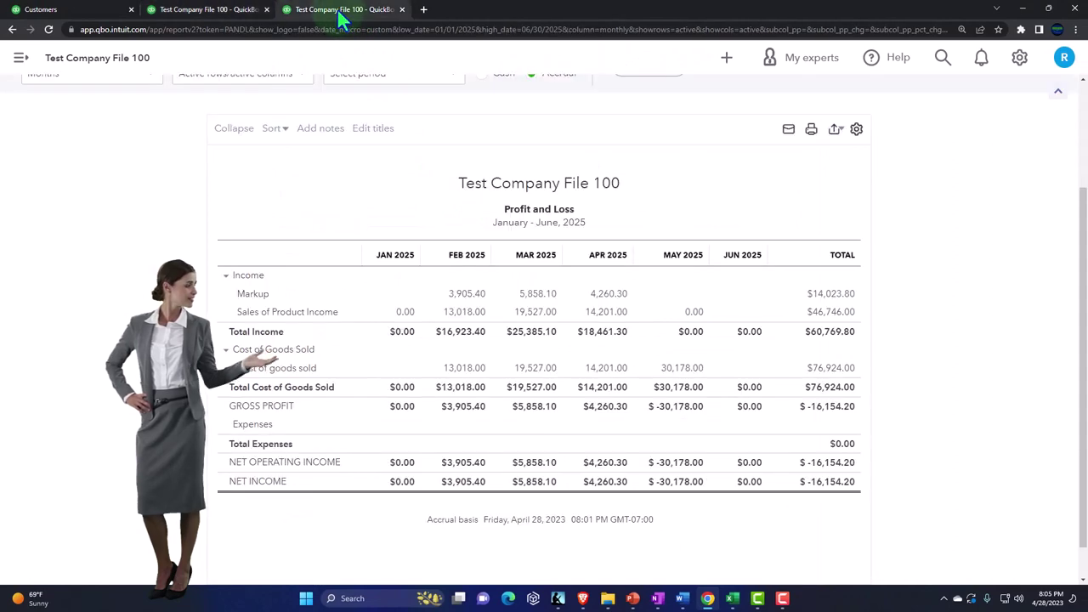
scroll(445, 309, up, 3)
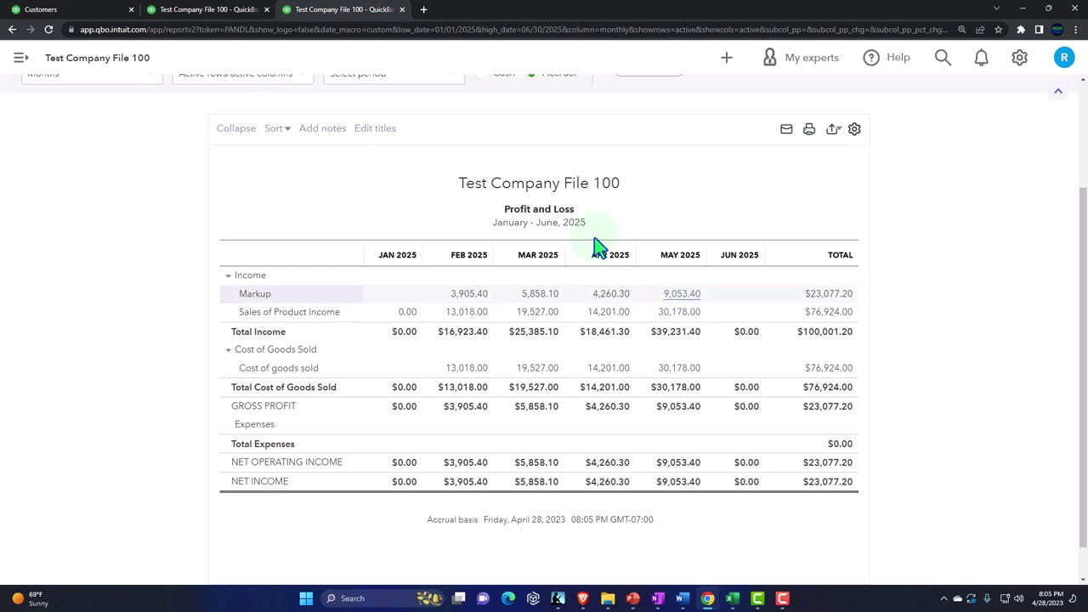
Compare the Balance Sheet's Checking, Work in Progress and Billings balances with the ending trial balance in the Excel worksheet
click(212, 9)
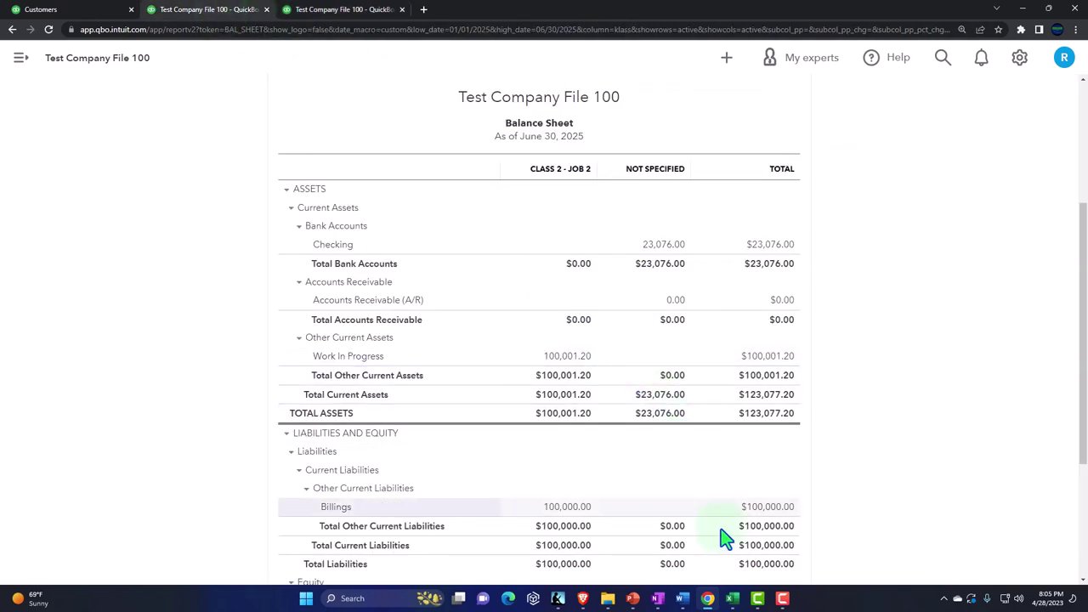
click(741, 599)
scroll(714, 476, up, 5)
click(768, 274)
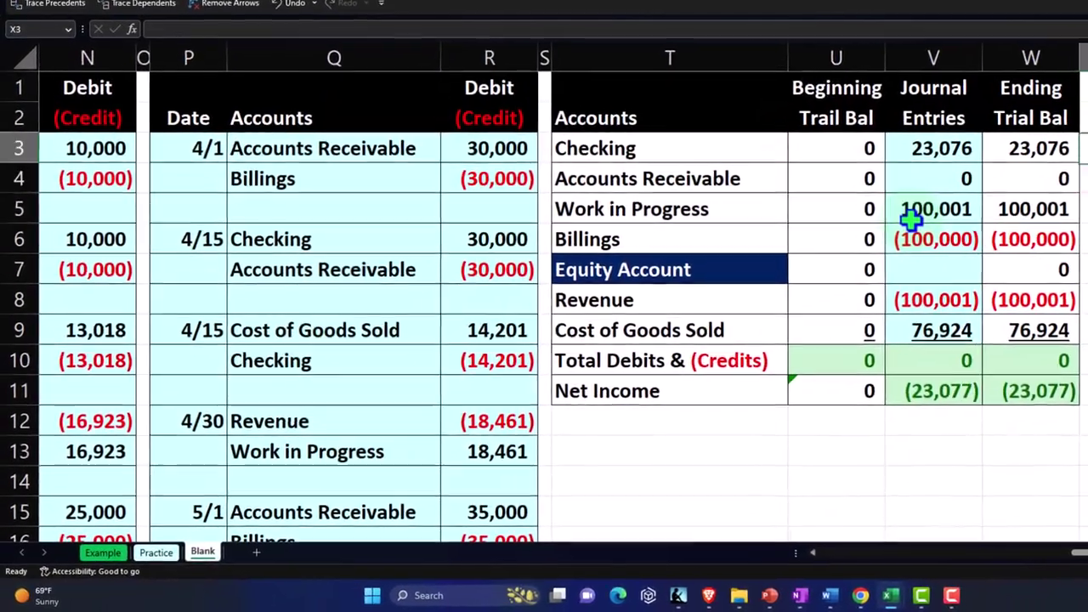
key(Up)
key(Up)
key(Right)
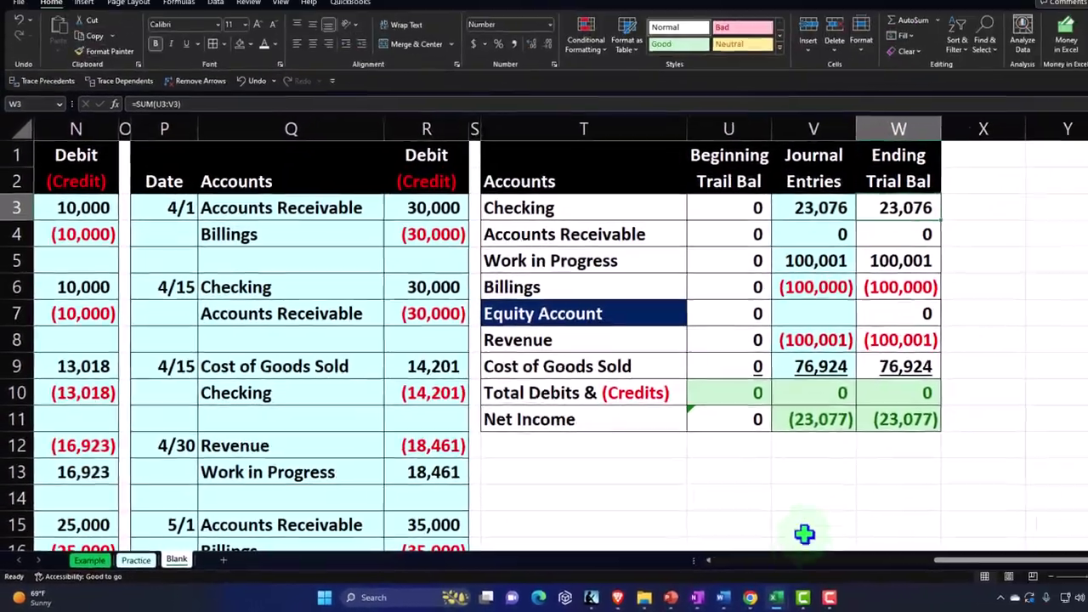
mouse_move(900, 595)
click(708, 598)
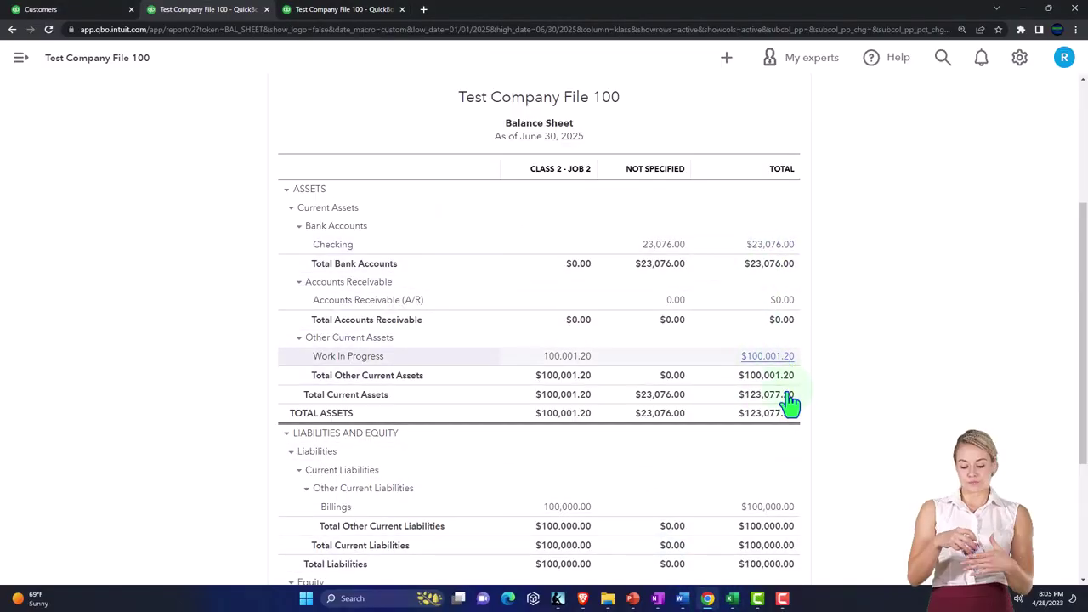
mouse_move(732, 600)
click(705, 540)
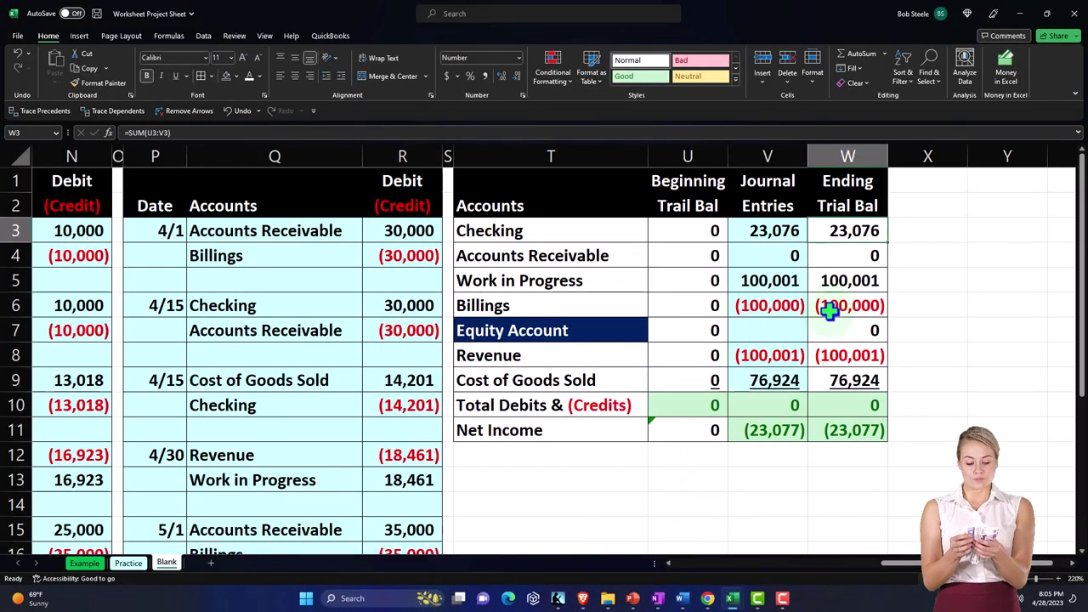
click(708, 598)
scroll(761, 465, down, 3)
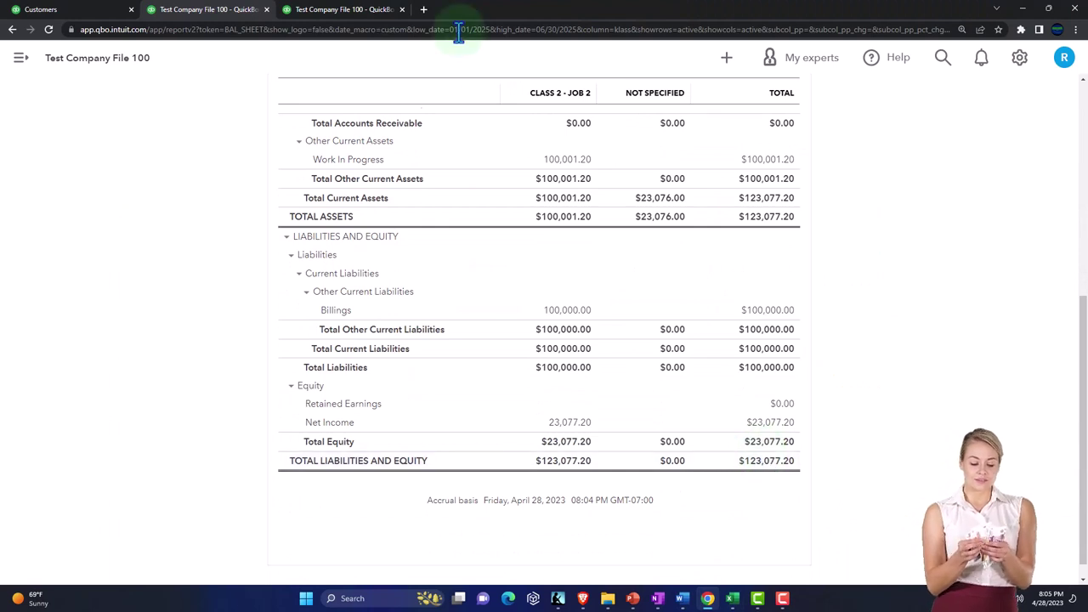
Compare the Profit and Loss report's income, cost of goods sold and net income totals with the Excel worksheet's ending trial balance
click(348, 11)
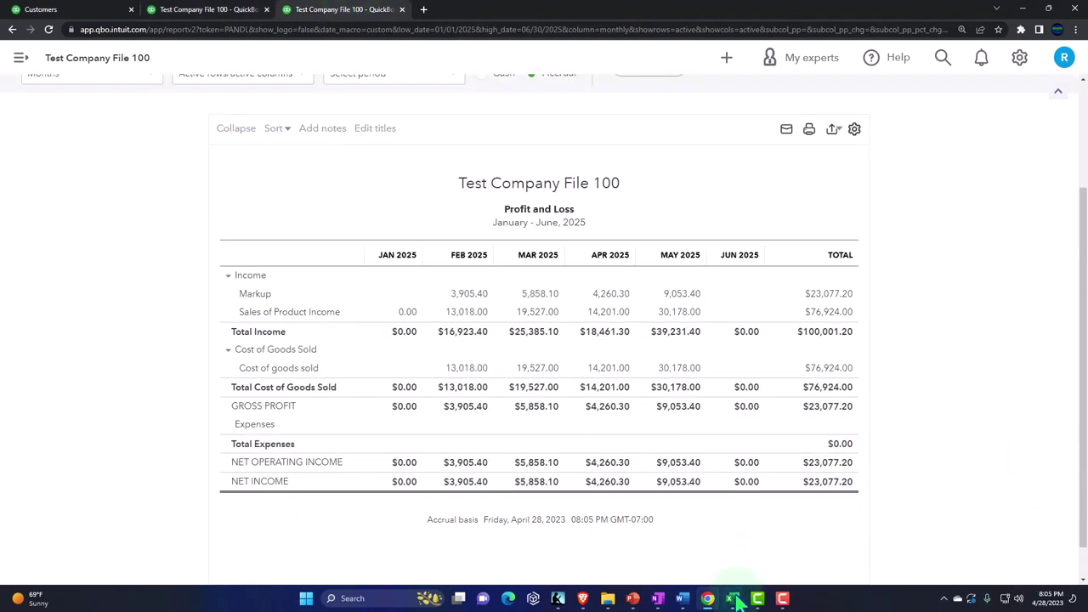
mouse_move(733, 598)
click(687, 557)
click(853, 354)
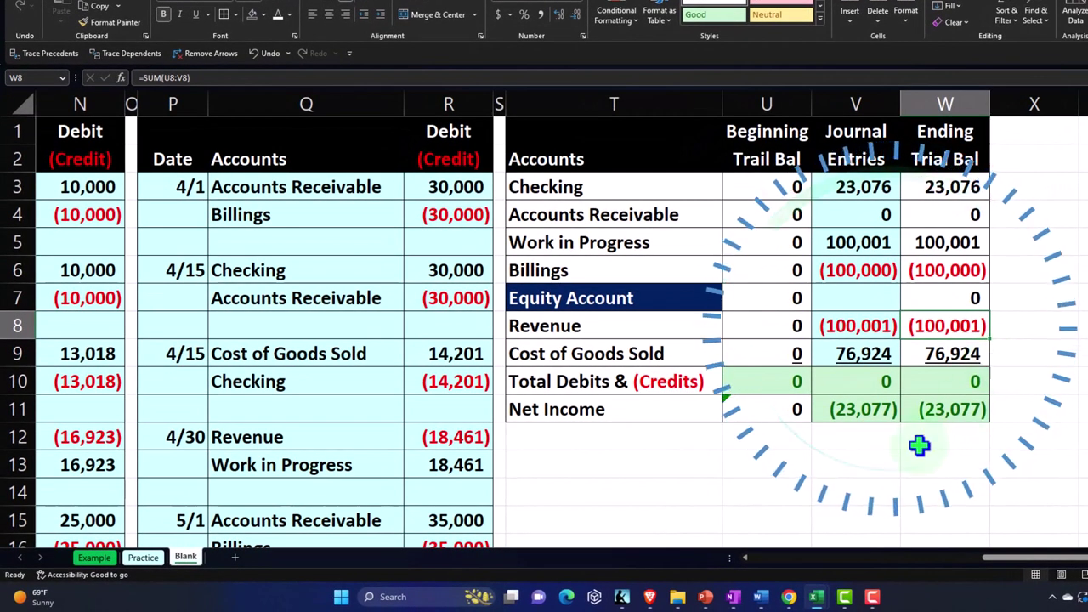
click(789, 597)
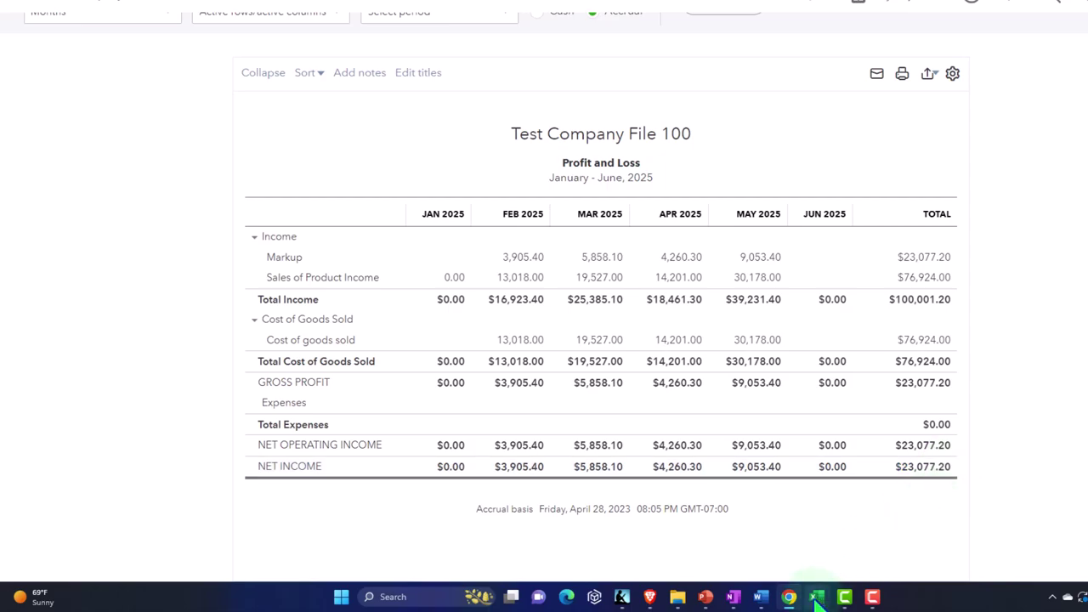
mouse_move(816, 599)
click(873, 513)
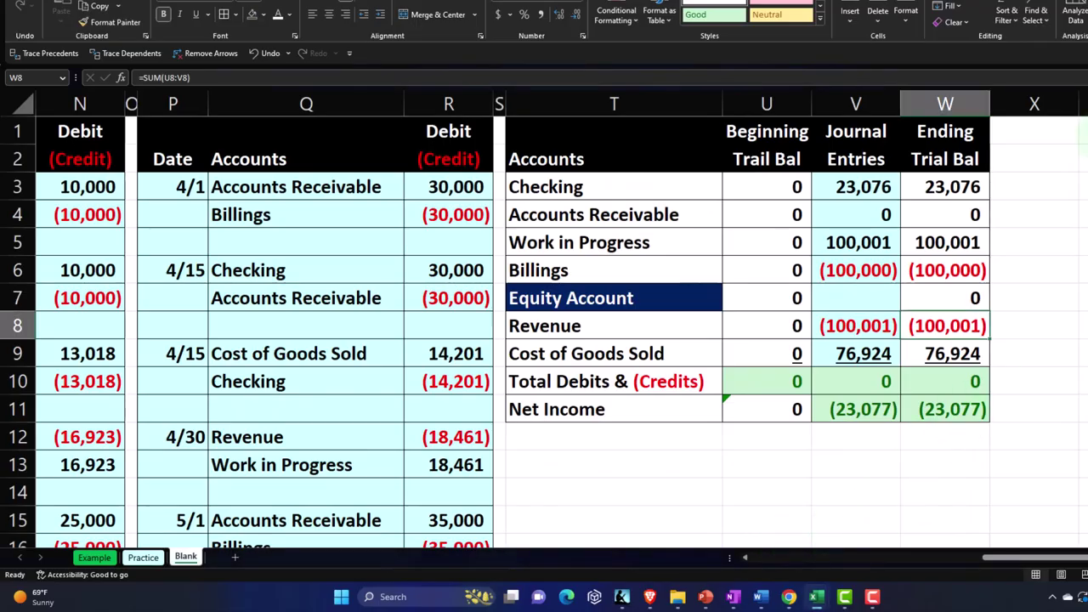
Switch to QuickBooks Online in Chrome, duplicate the Profit and Loss report, and run the copy for 01/01/2025 to 12/31/2025 with columns by Classes
key(alt+Tab)
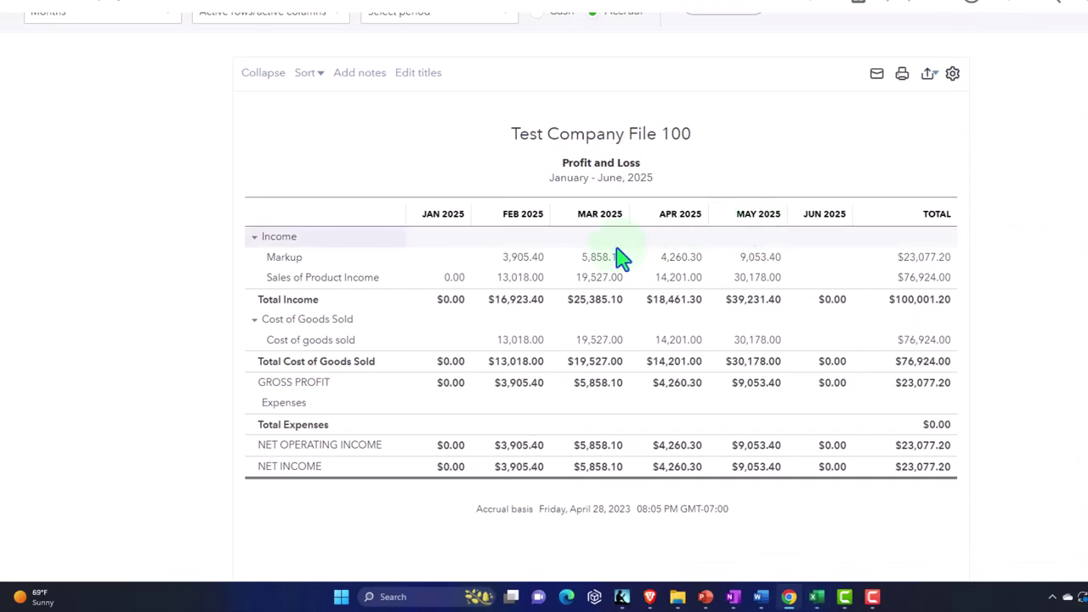
scroll(620, 255, up, 3)
right_click(395, 2)
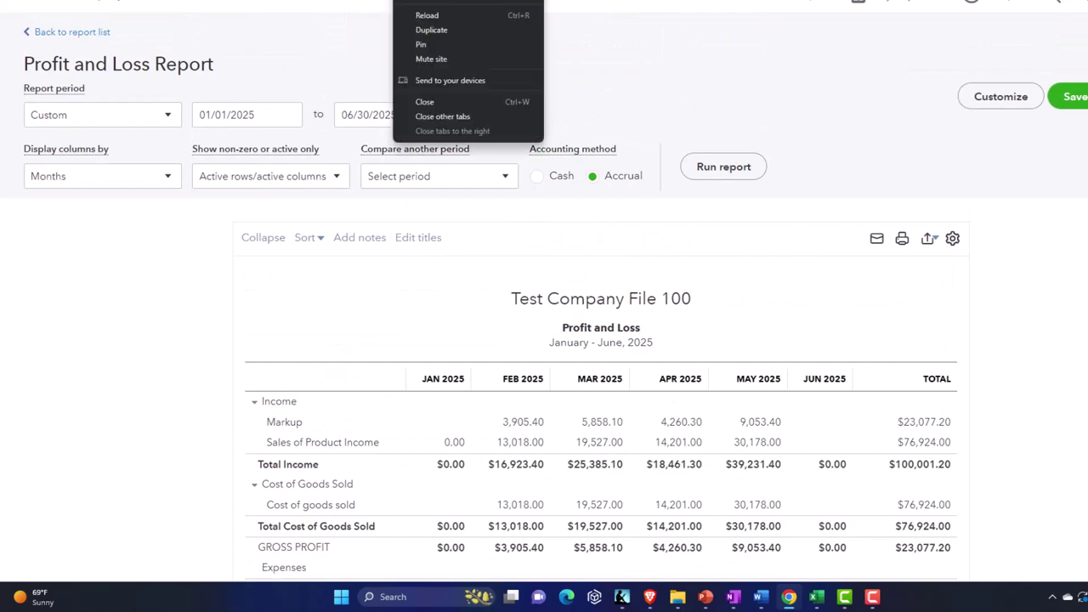
click(433, 30)
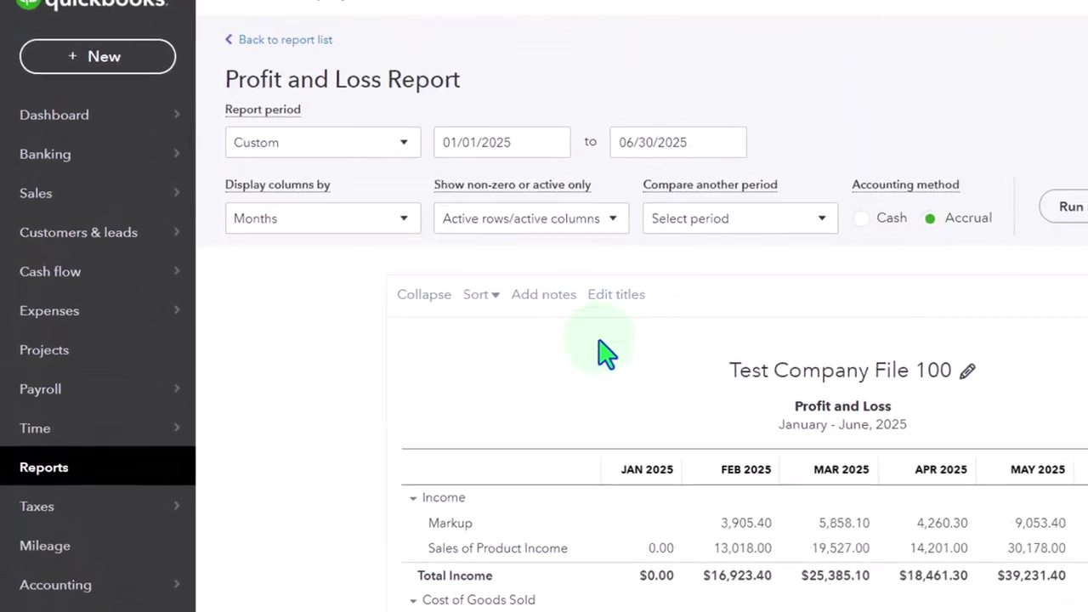
click(529, 141)
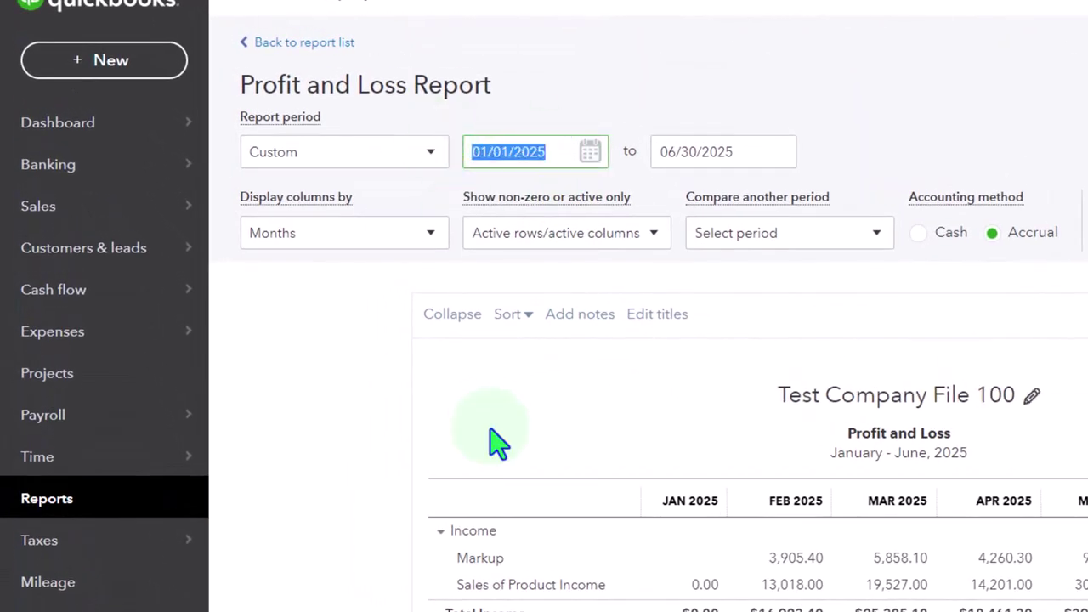
key(Tab)
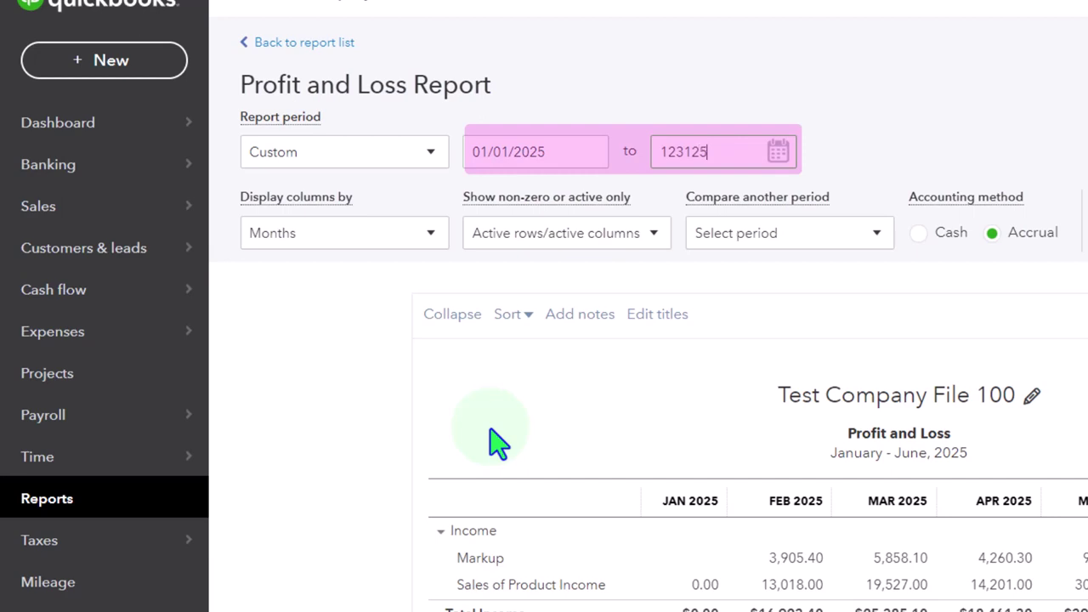
click(426, 242)
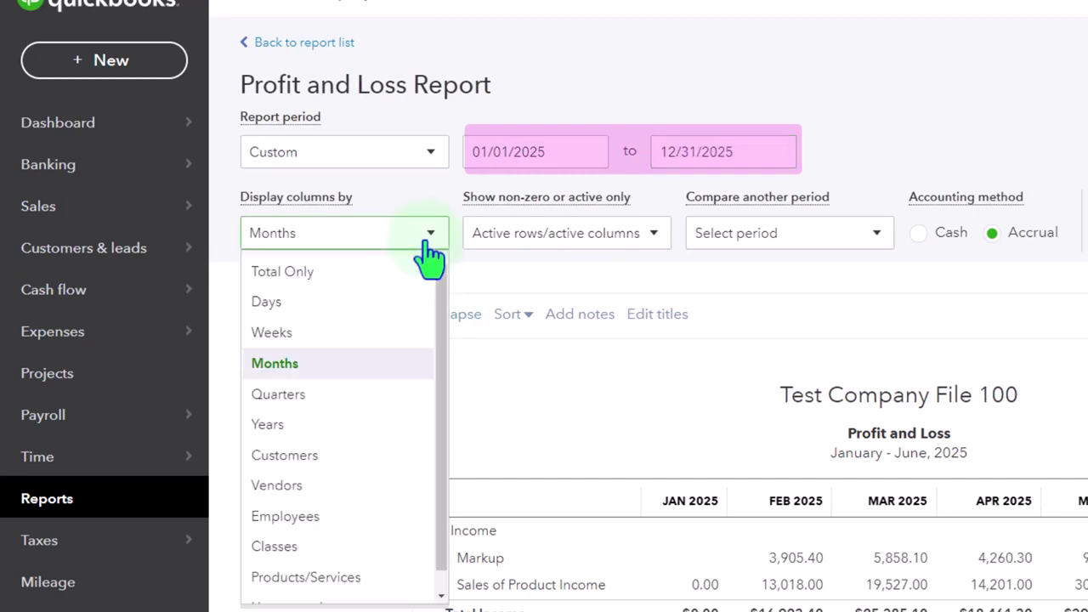
click(273, 547)
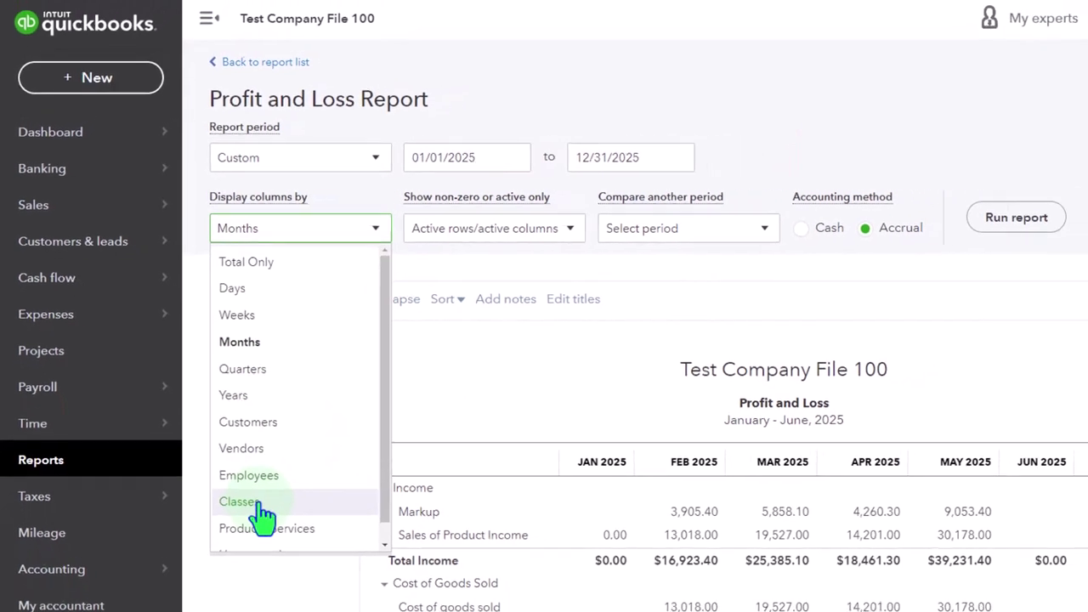
click(991, 214)
scroll(965, 227, down, 2)
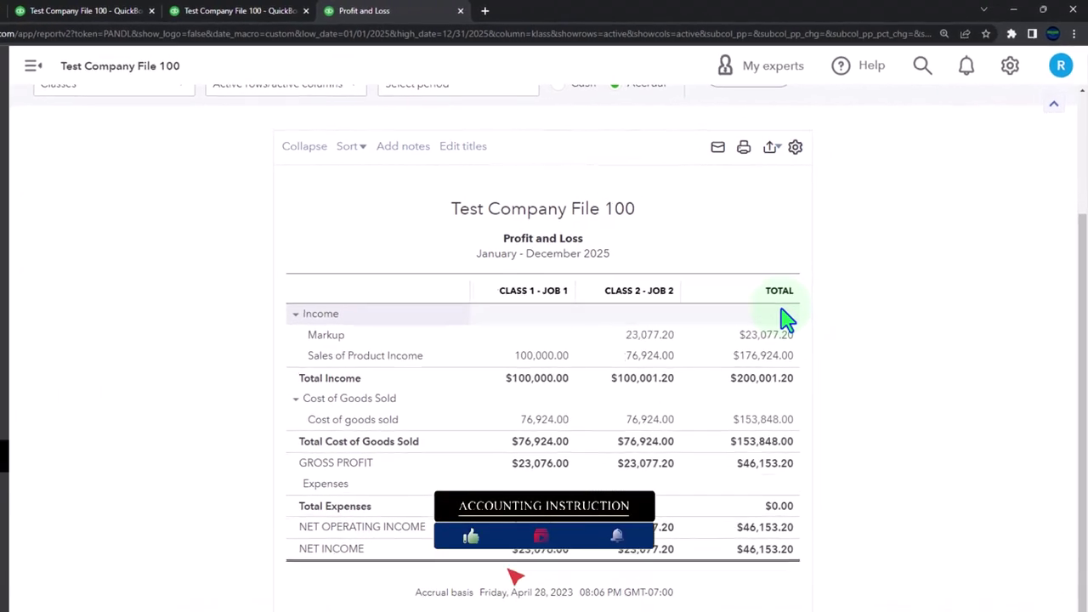
Duplicate the Profit and Loss report and open the Project Profitability Summary report in the copy
right_click(385, 11)
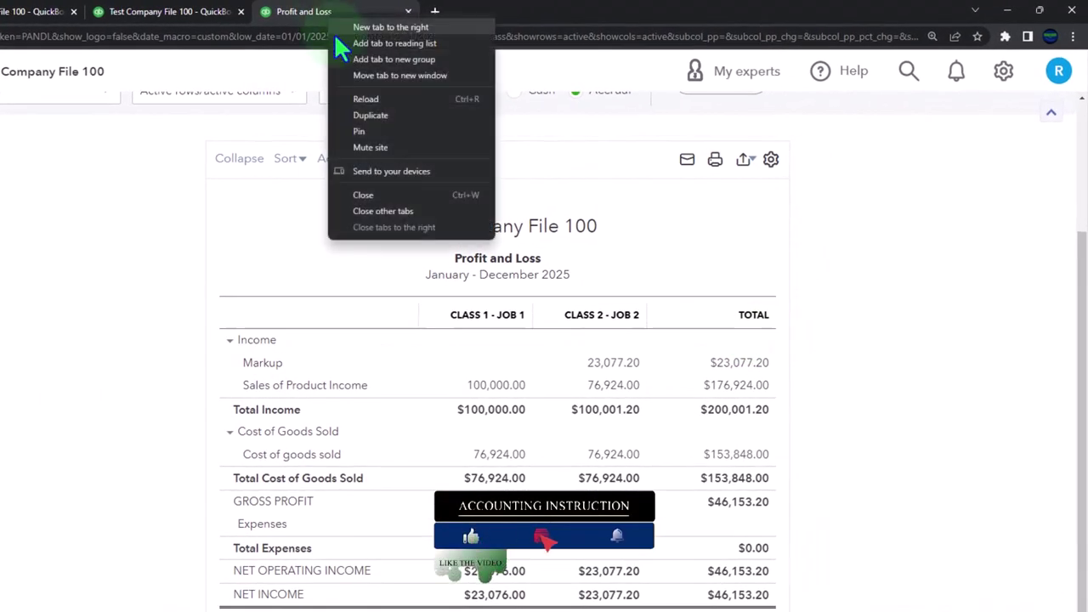
click(372, 115)
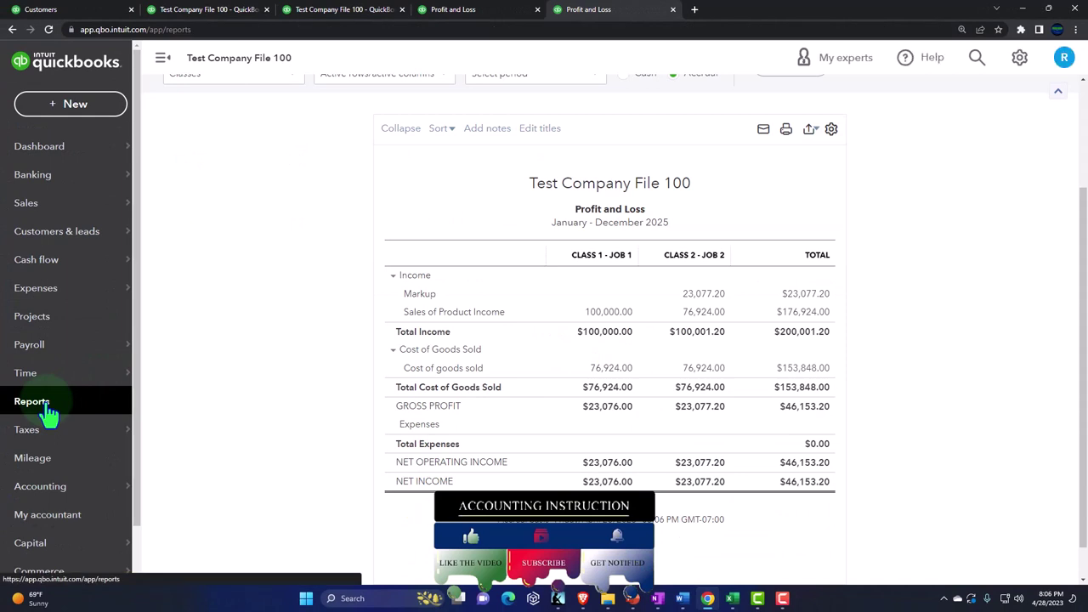
click(34, 402)
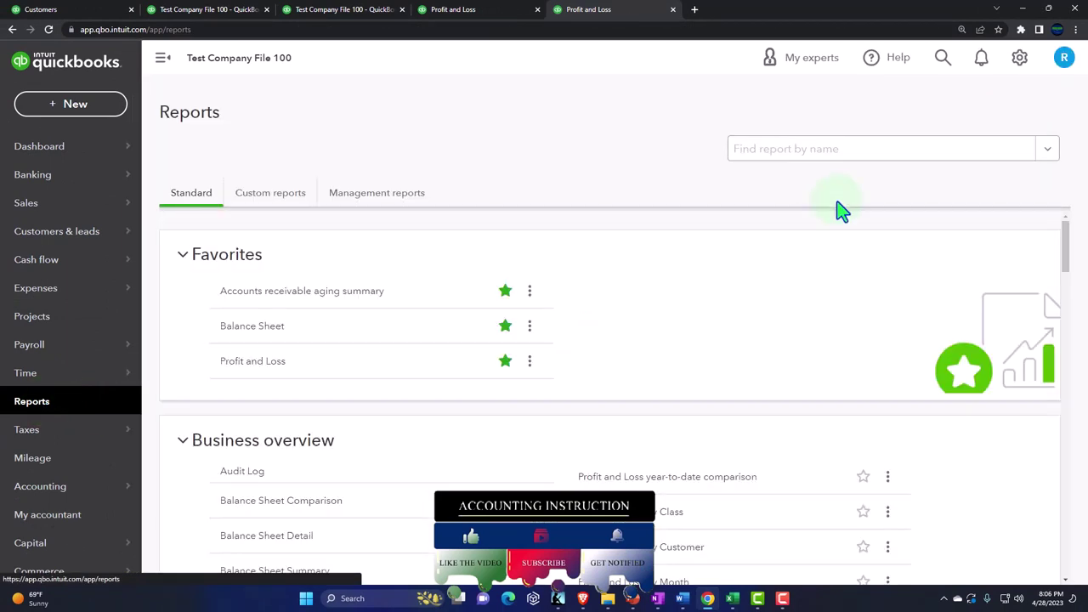
click(851, 162)
text(pro)
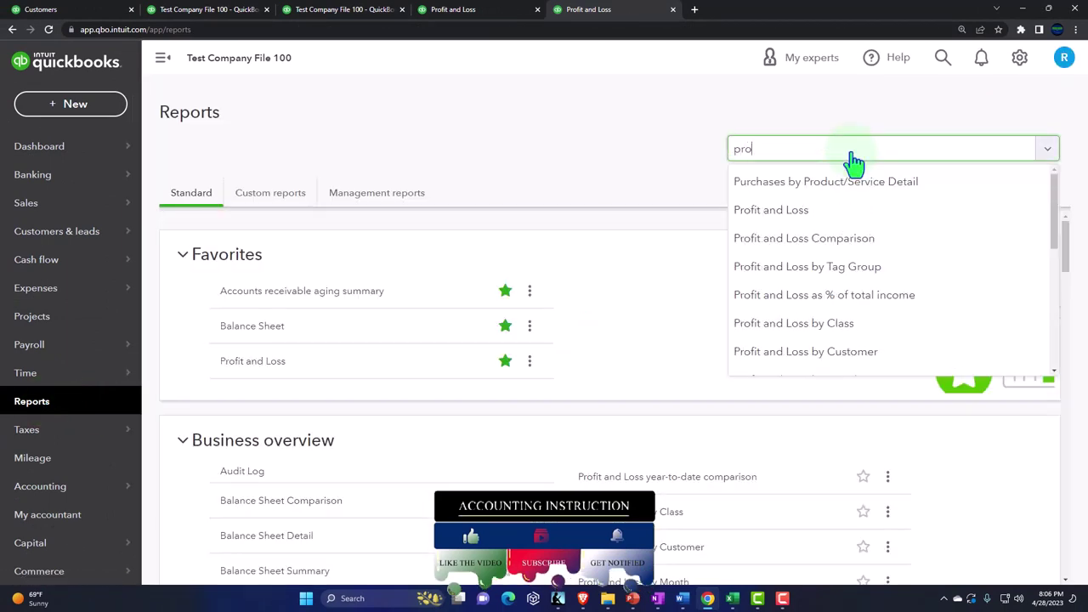
text(j)
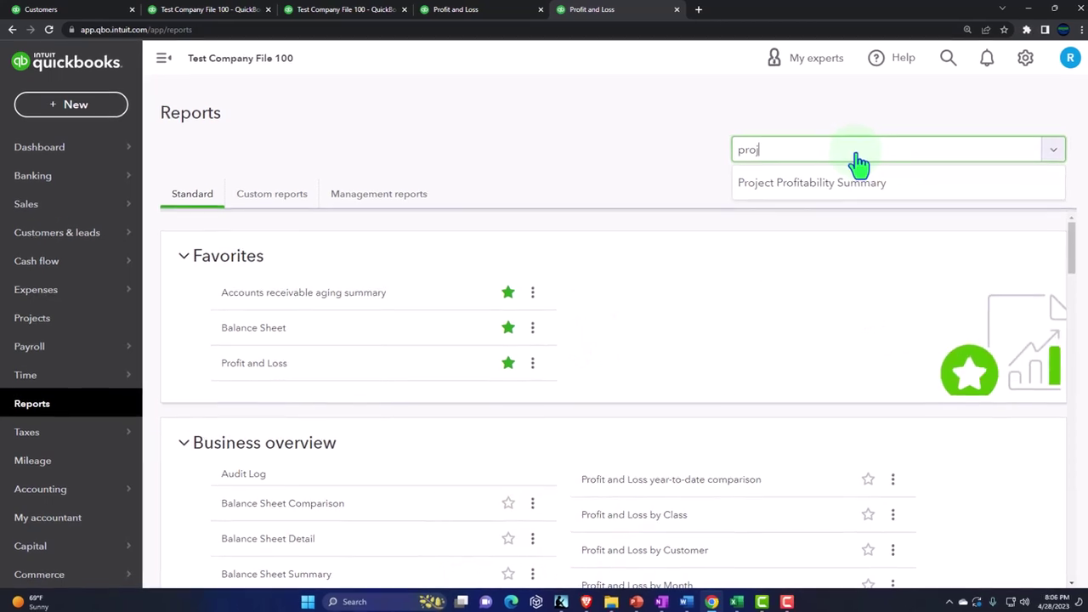
click(857, 177)
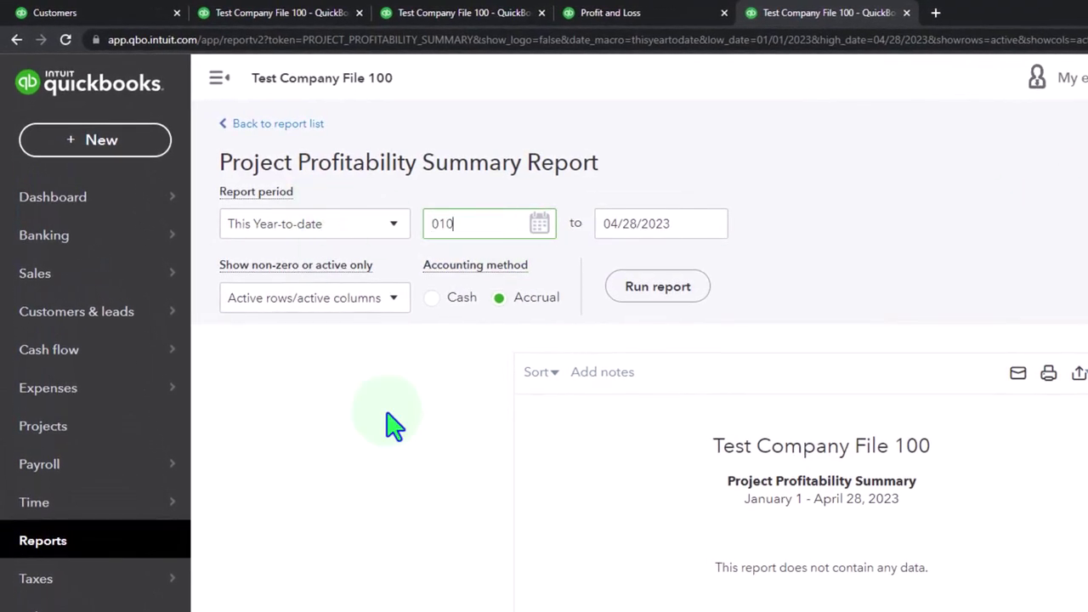
Run the Project Profitability Summary report for 01/01/2025 to 12/31/2025 and collapse the side navigation
text(010125)
key(Tab)
text(123125)
key(Tab)
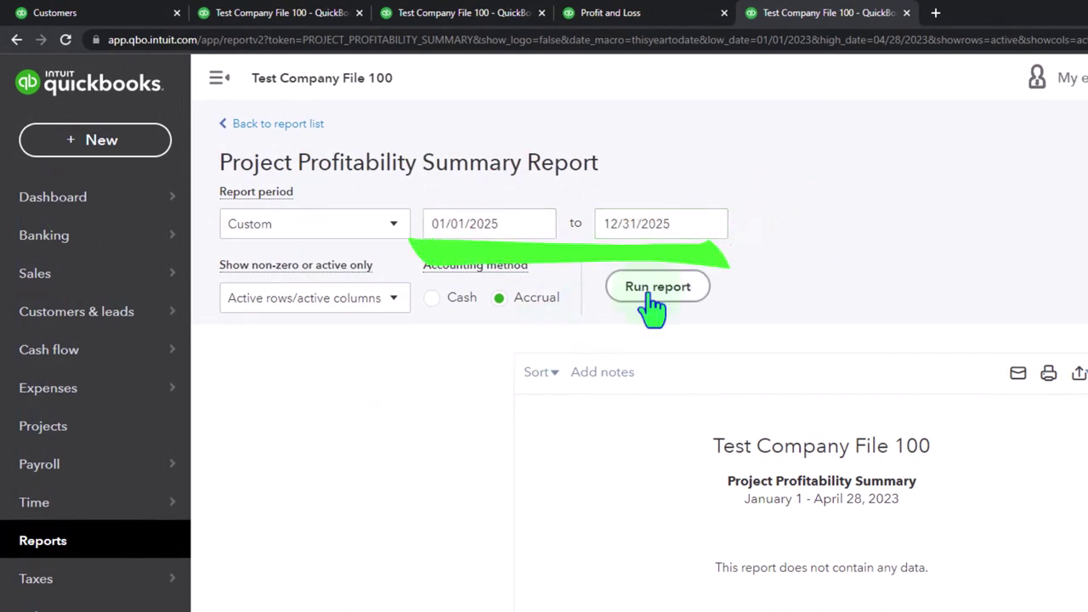
click(651, 297)
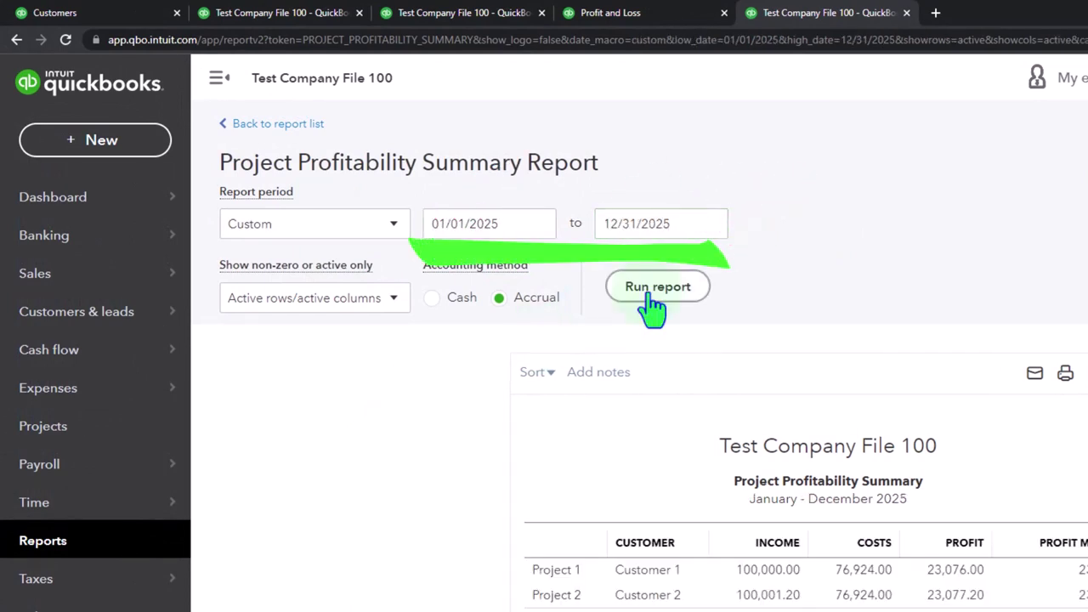
click(218, 78)
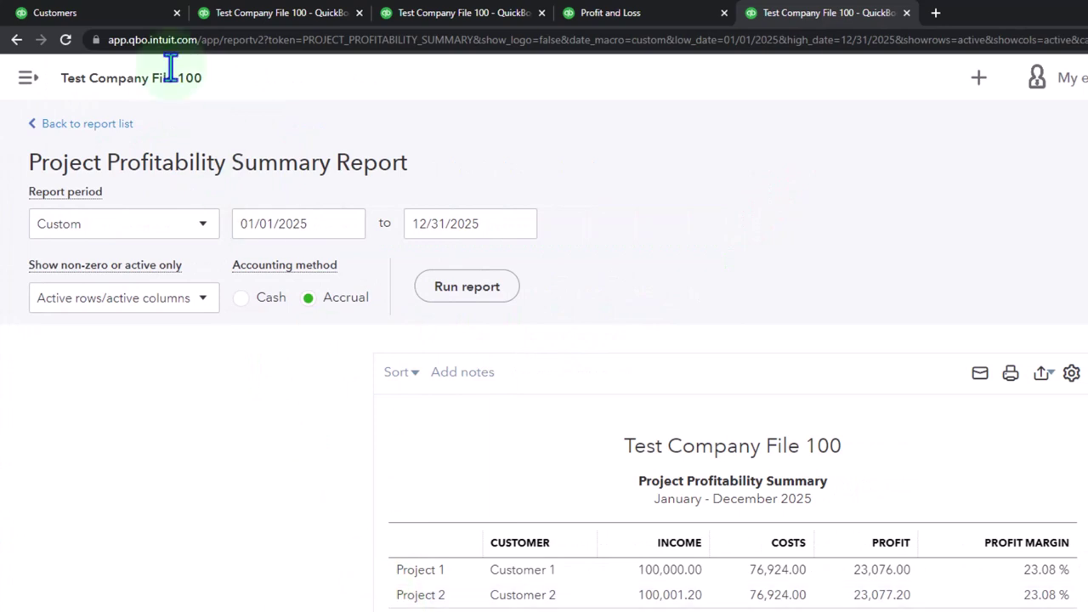
From the Customer 2 page, go to Projects and open Project 2's project profitability report
click(136, 17)
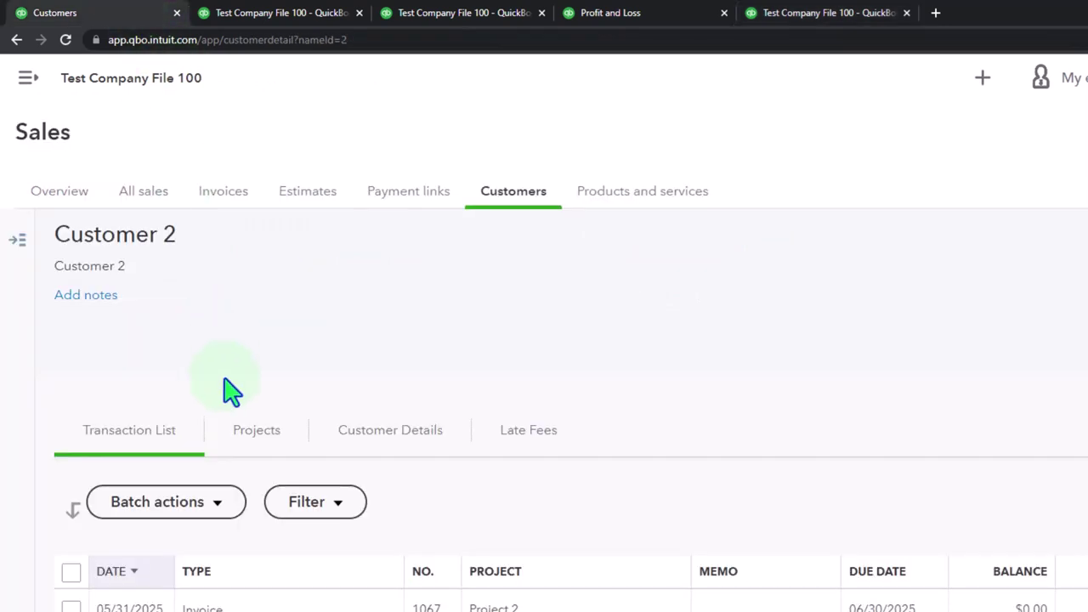
click(28, 78)
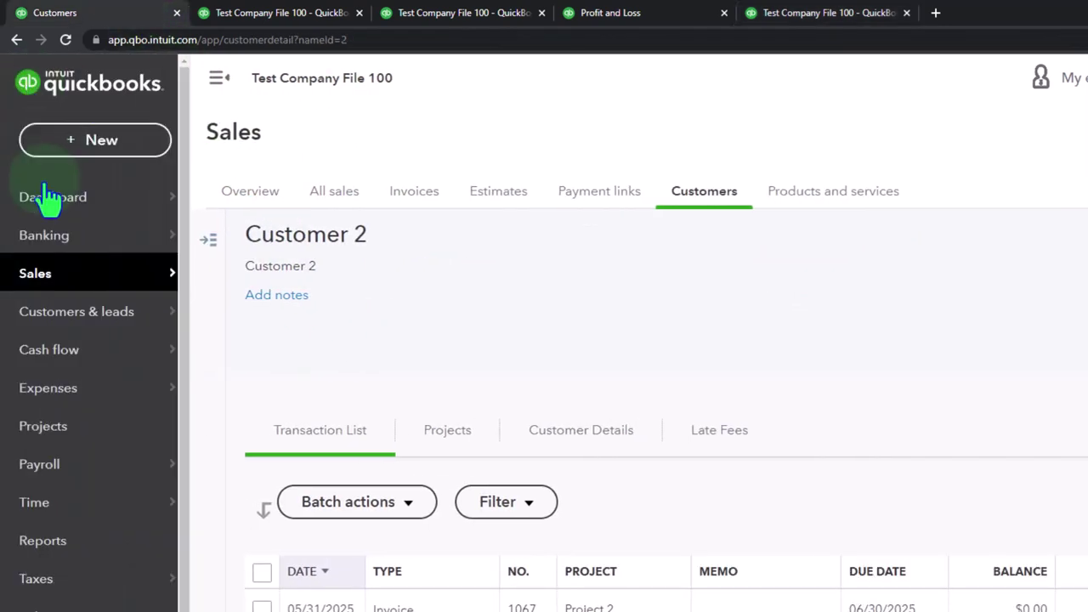
click(30, 426)
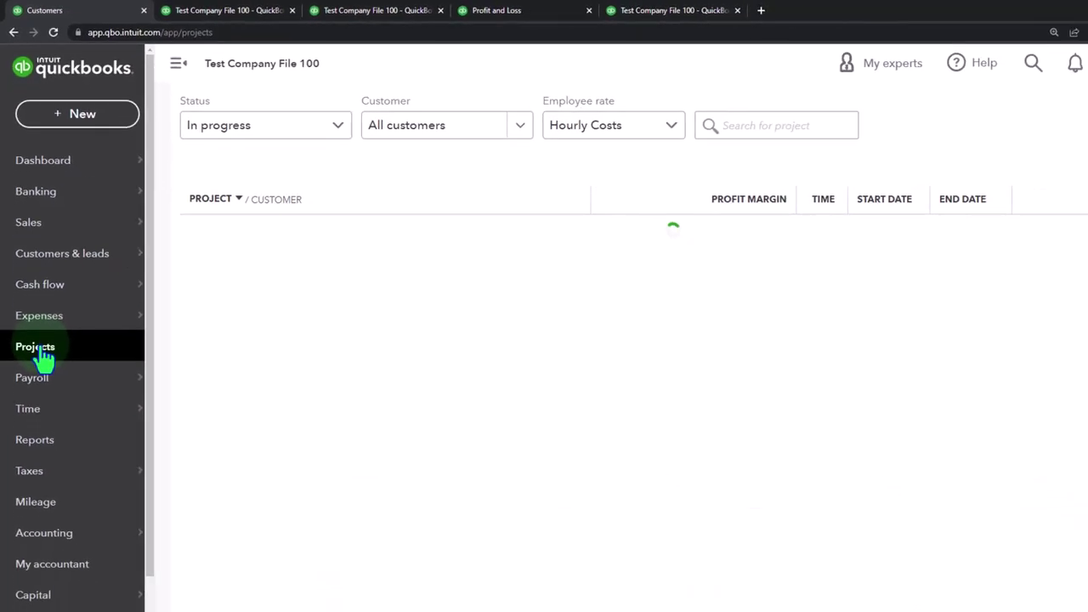
click(215, 493)
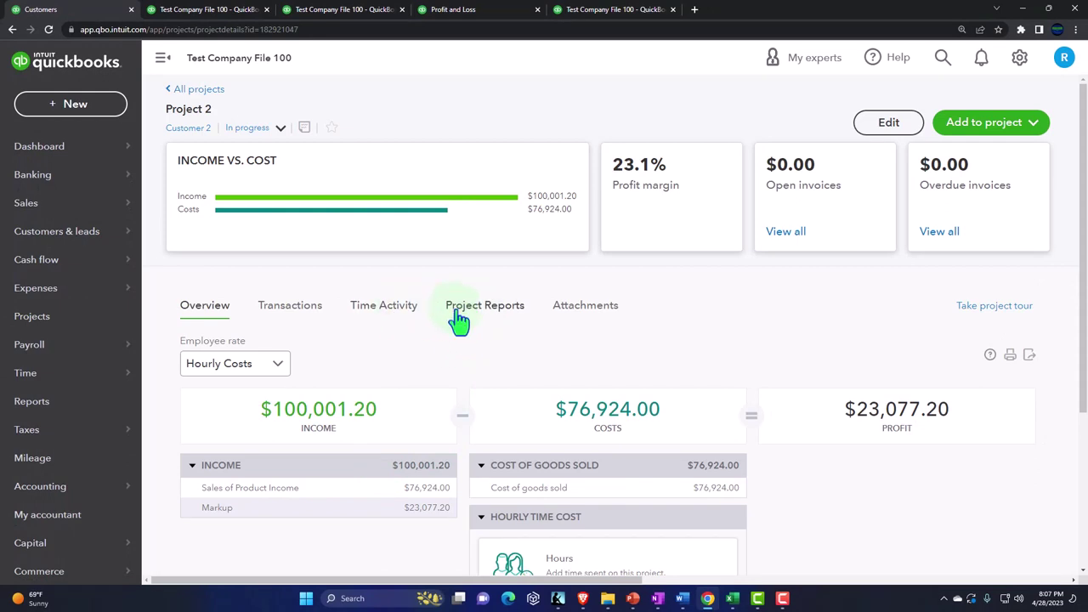
click(459, 315)
click(329, 381)
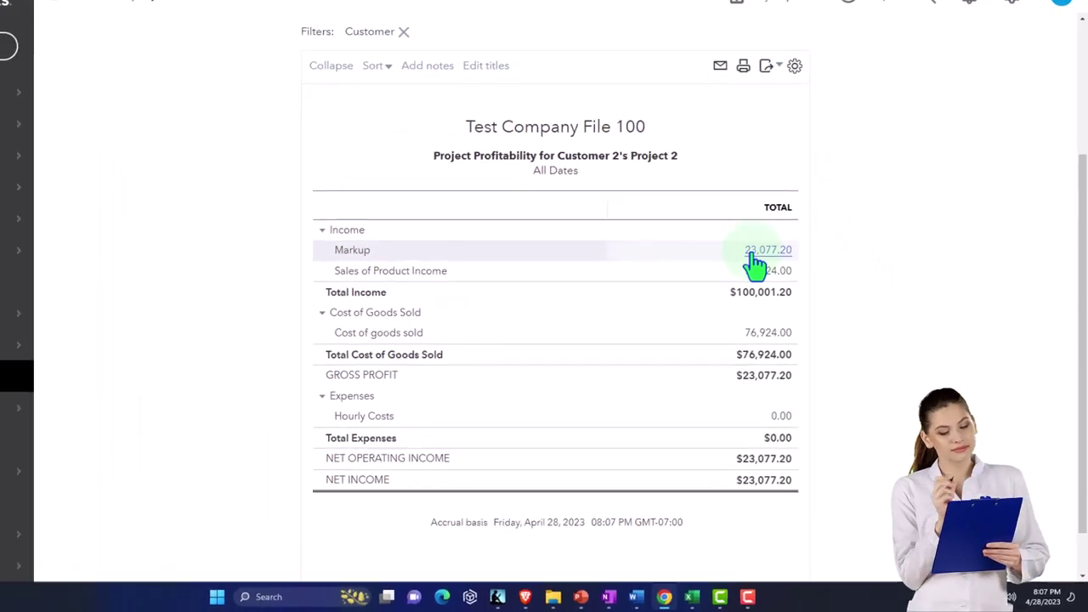
Rerun the Balance Sheet by class with an end date of 12/31/2025
click(228, 10)
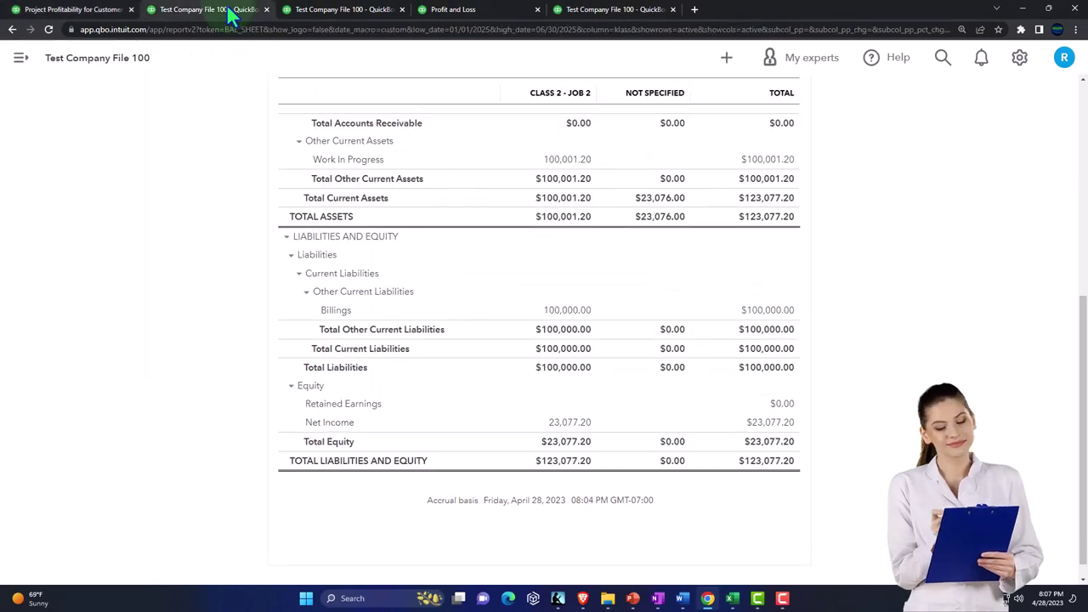
scroll(252, 283, up, 2)
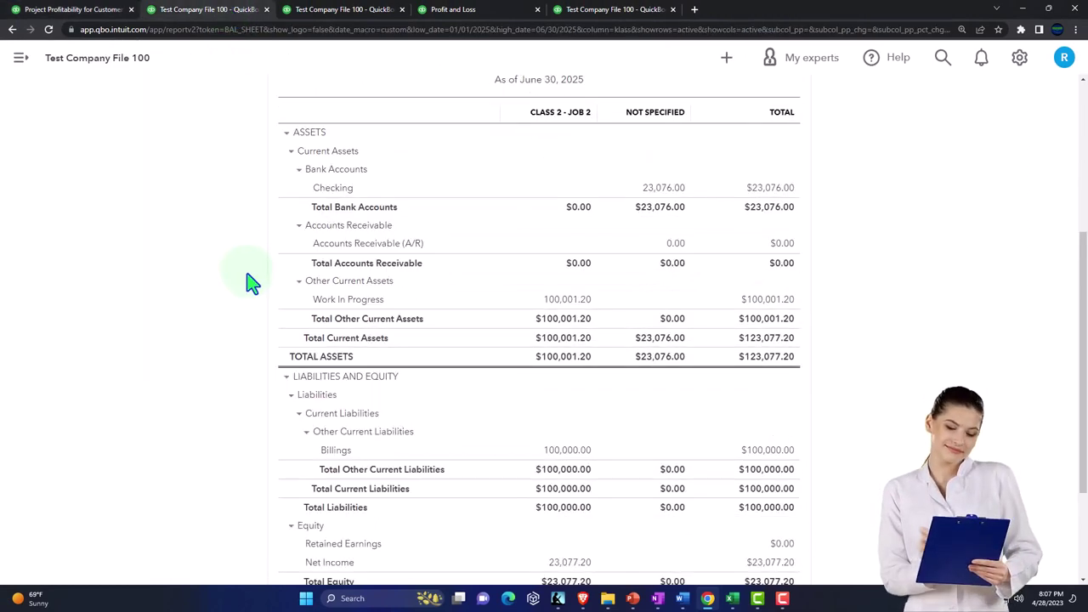
scroll(209, 187, up, 1)
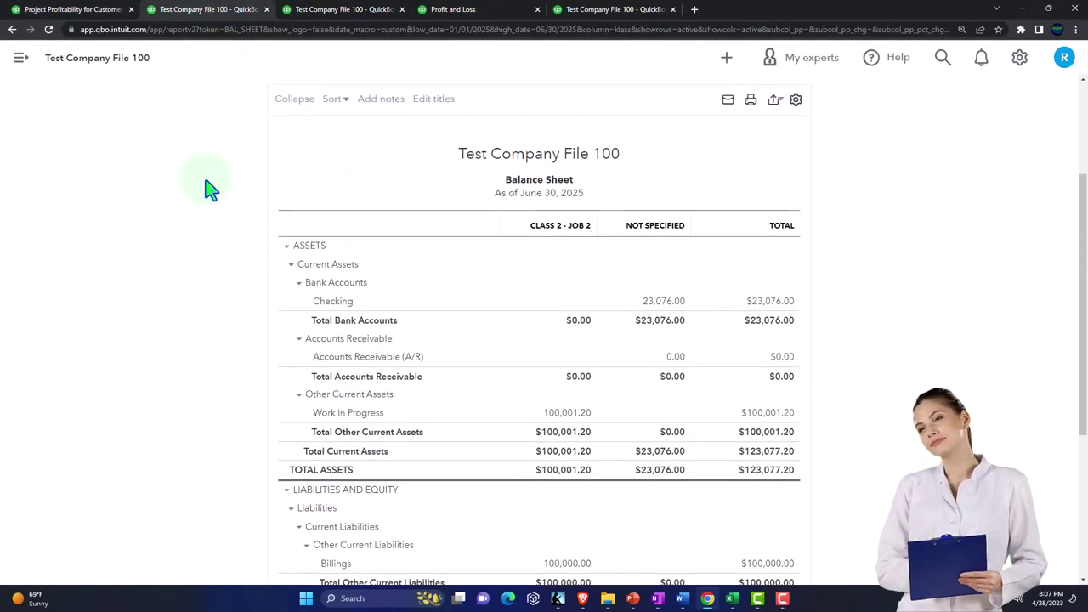
scroll(211, 189, up, 2)
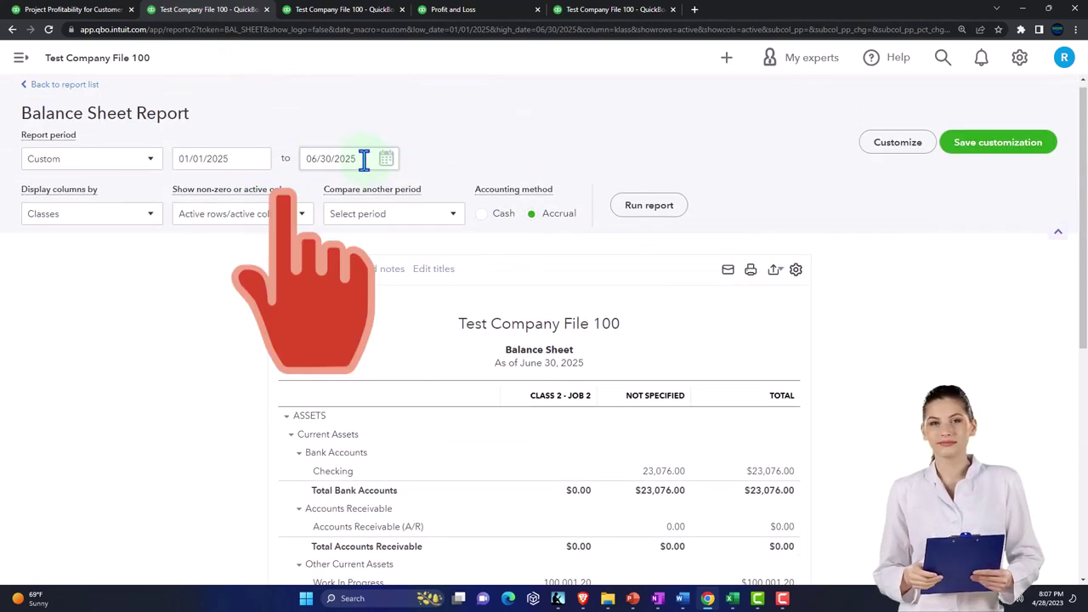
click(363, 160)
text(12312)
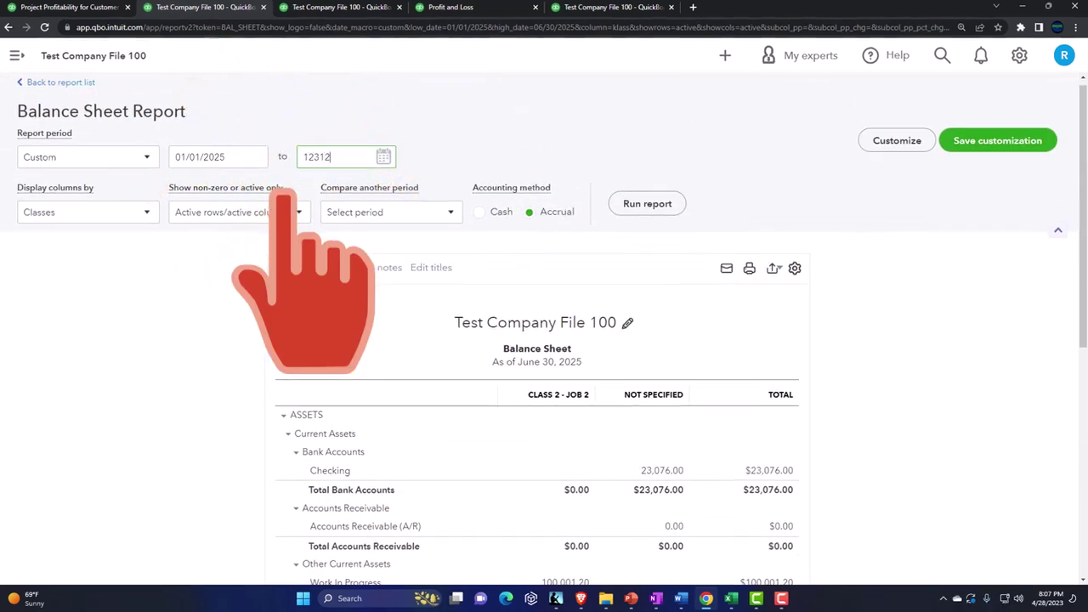
text(025)
click(646, 202)
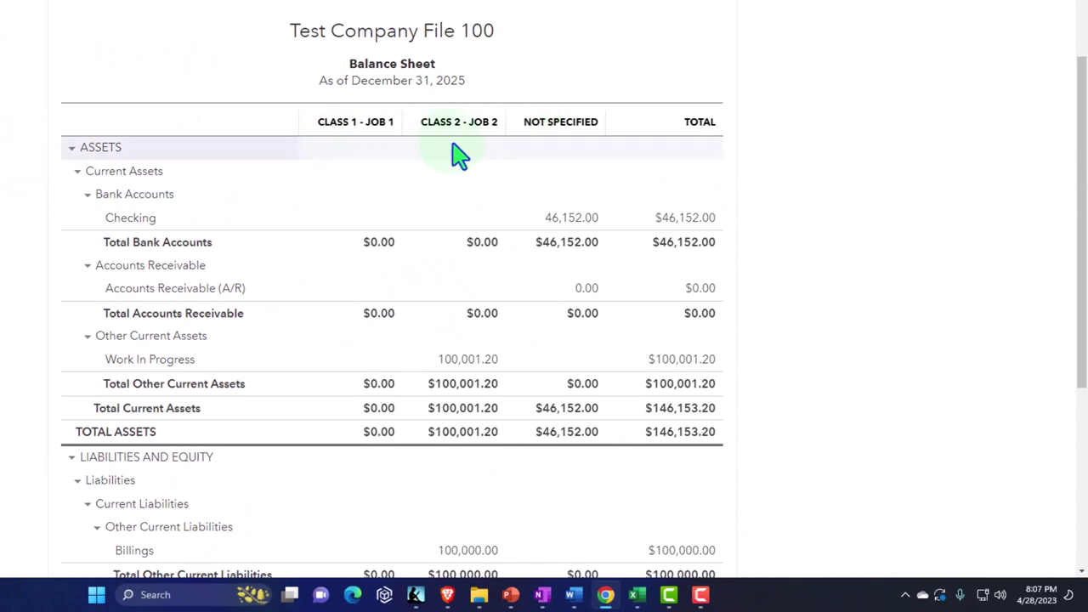
Open the transaction detail behind Class 2 - Job 2's Work in Progress balance and rerun it grouped by Customer
scroll(438, 319, down, 1)
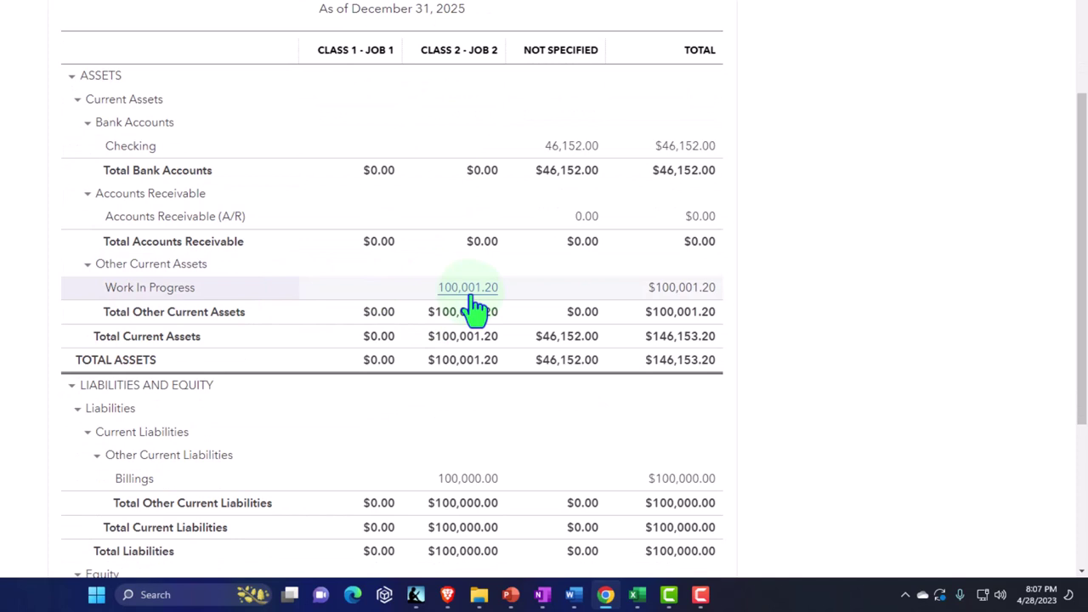
scroll(474, 311, down, 1)
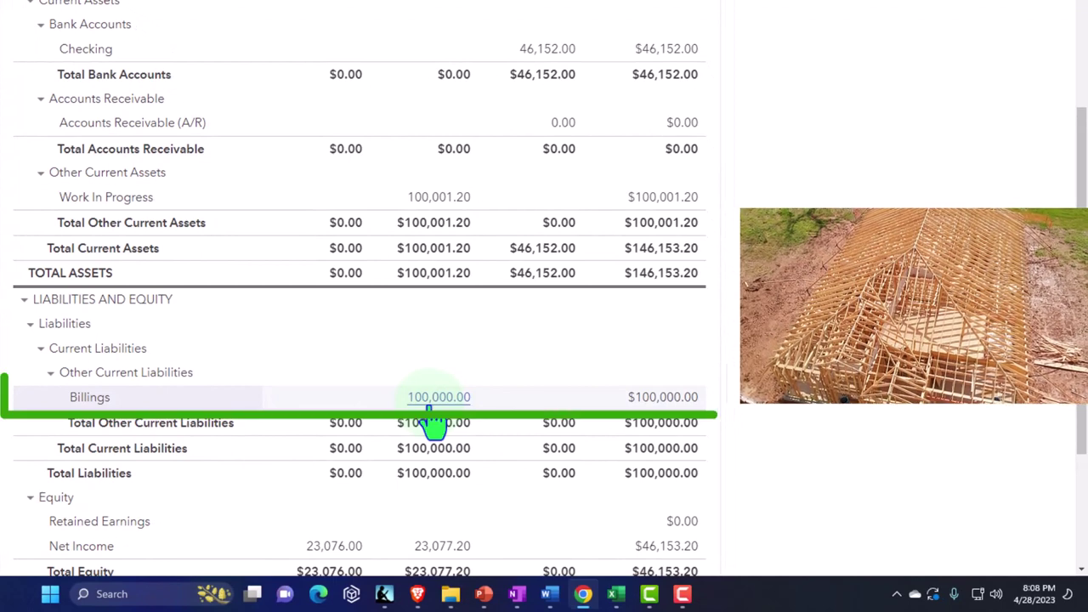
click(435, 200)
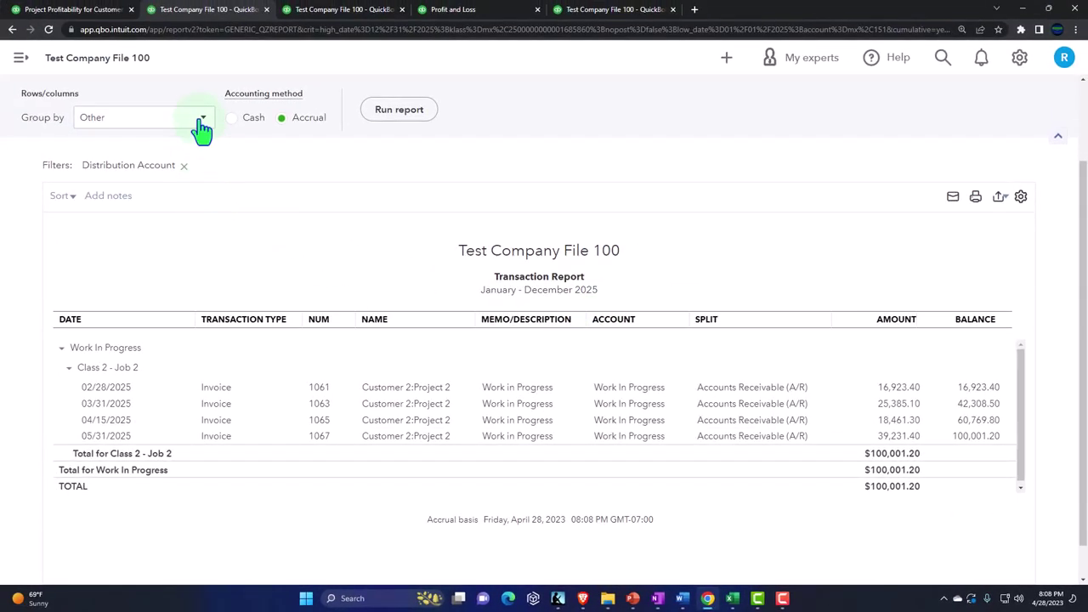
click(203, 123)
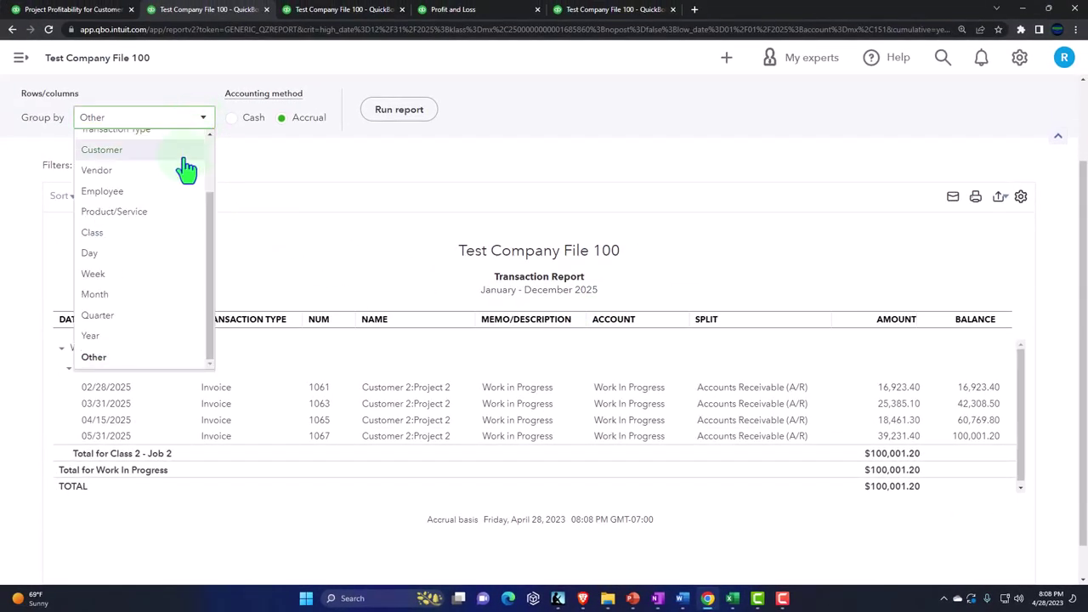
click(132, 152)
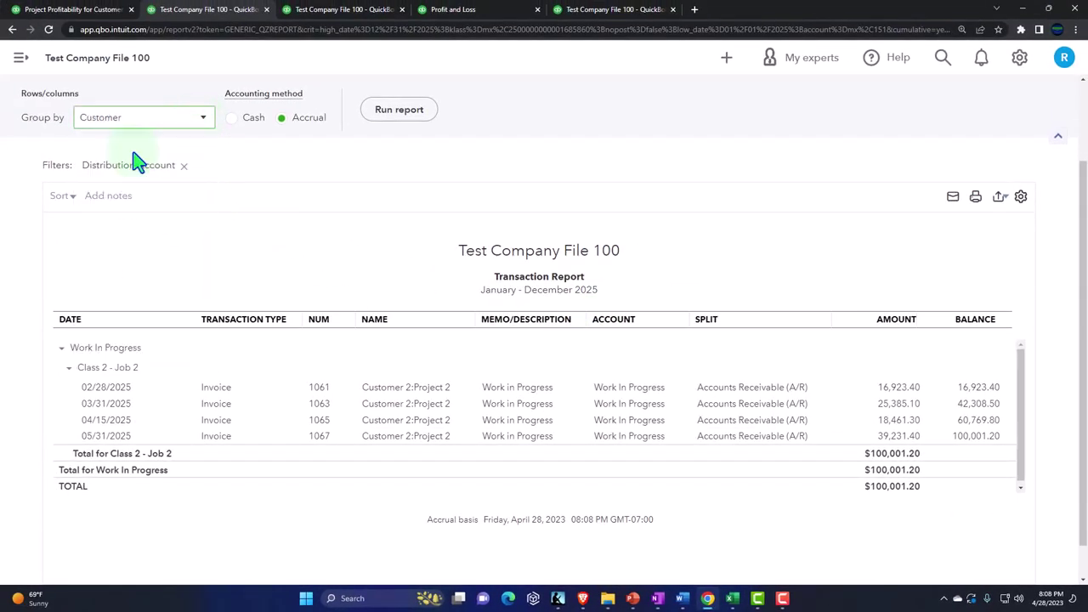
click(404, 115)
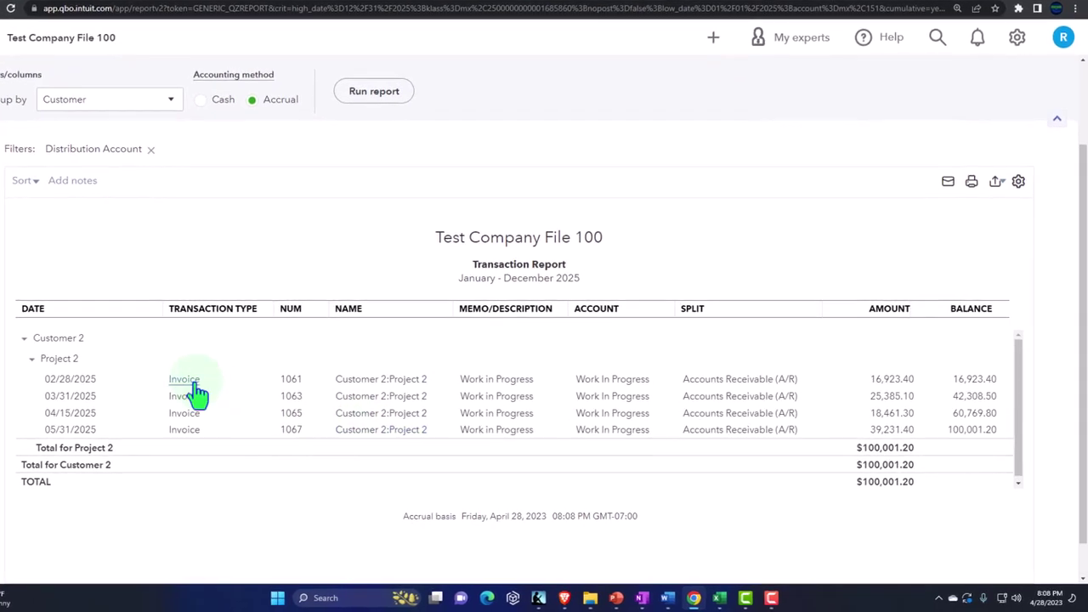
Collapse and re-expand the Project 2 and Customer 2 groups in the Transaction Report
click(32, 358)
click(31, 357)
click(25, 338)
click(24, 338)
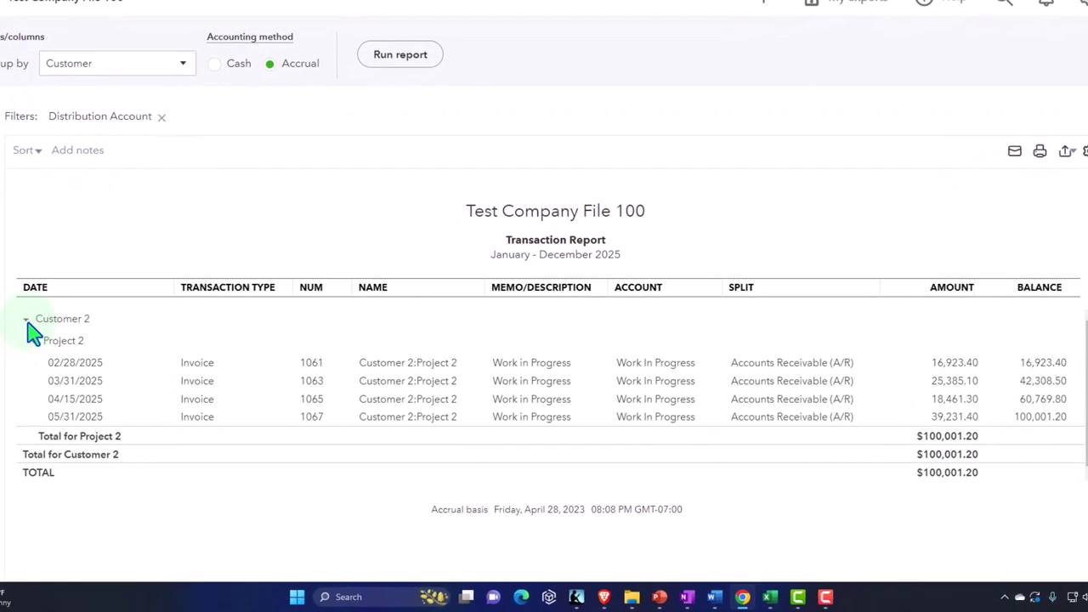
click(26, 319)
click(25, 320)
click(26, 320)
click(25, 320)
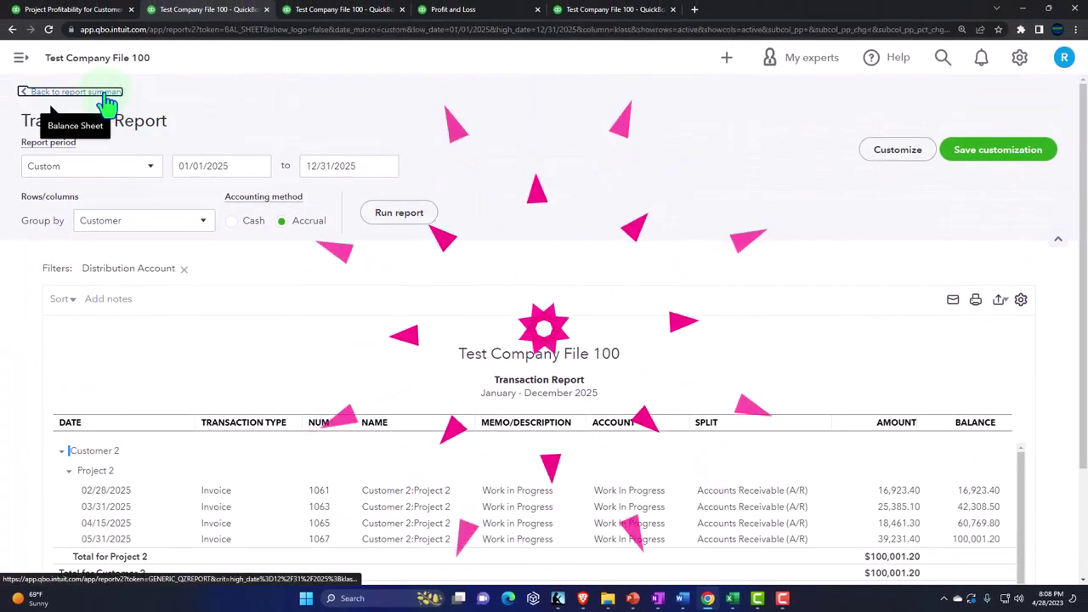
Return to the Balance Sheet and compare the Work in Progress and Billings balances of Class 2 - Job 2
click(107, 100)
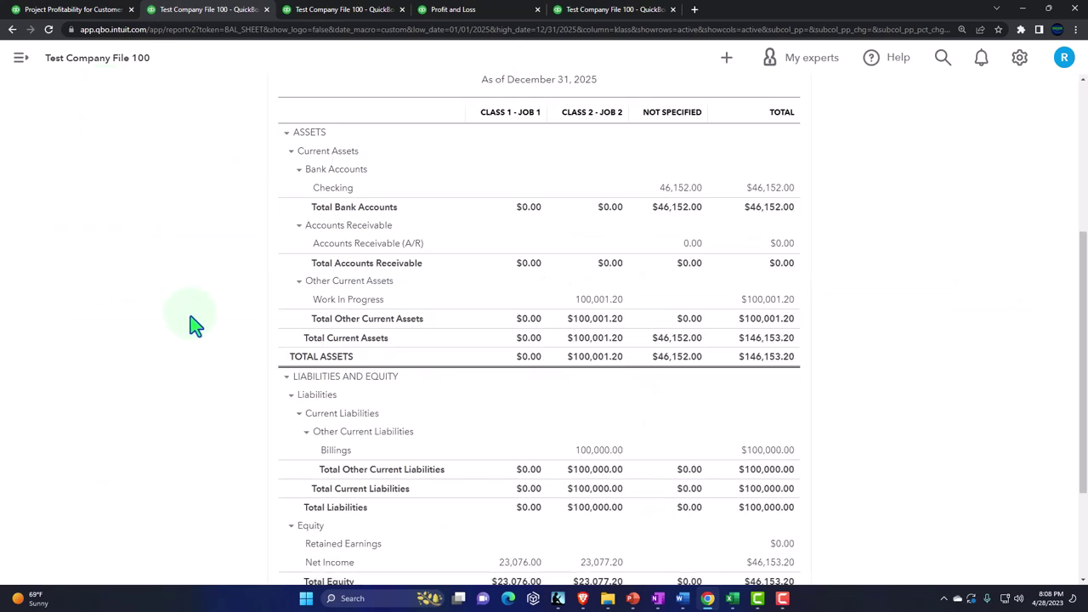
scroll(194, 326, down, 1)
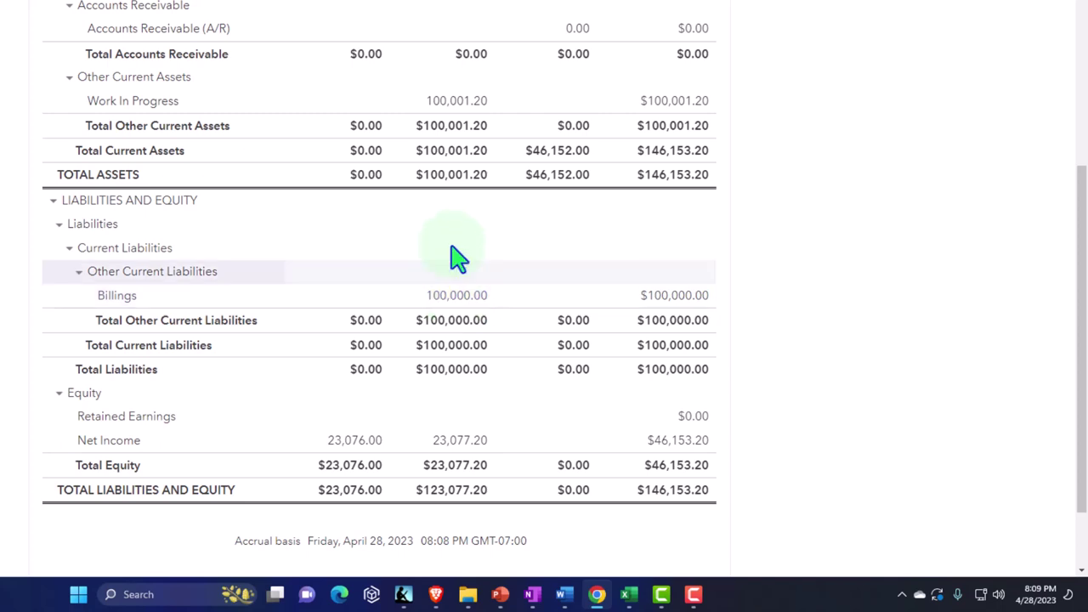
click(471, 109)
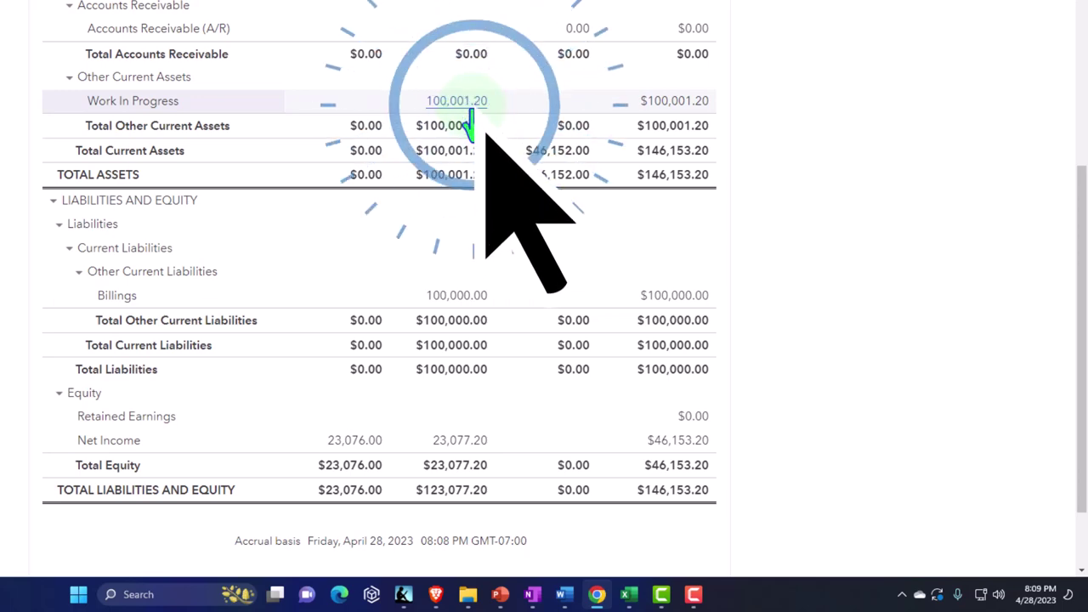